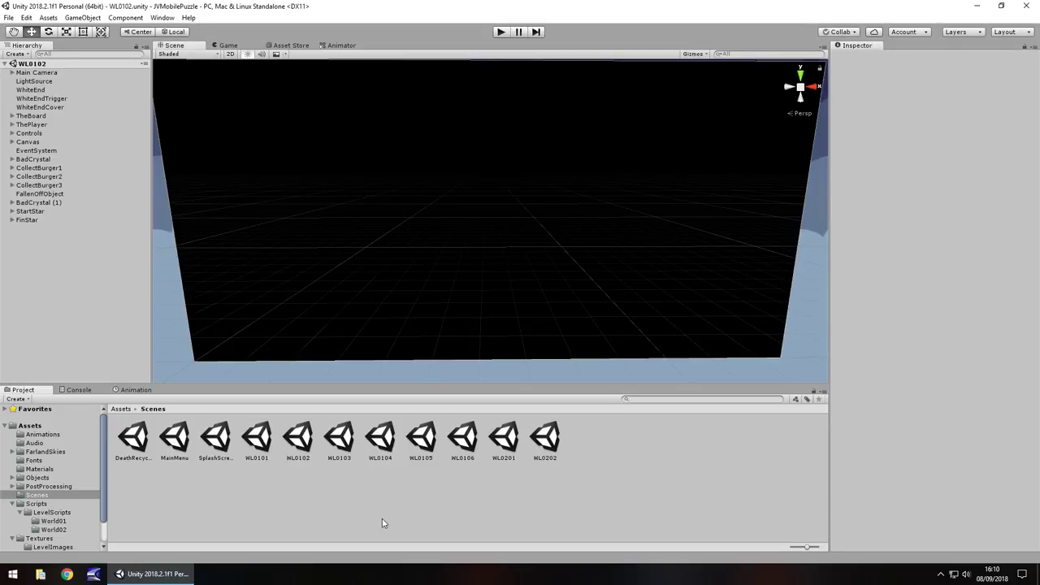
Step: Open level WL0101 and switch on the FadeIn overlay under Canvas
{"action": "double_click", "coordinate": [257, 439]}
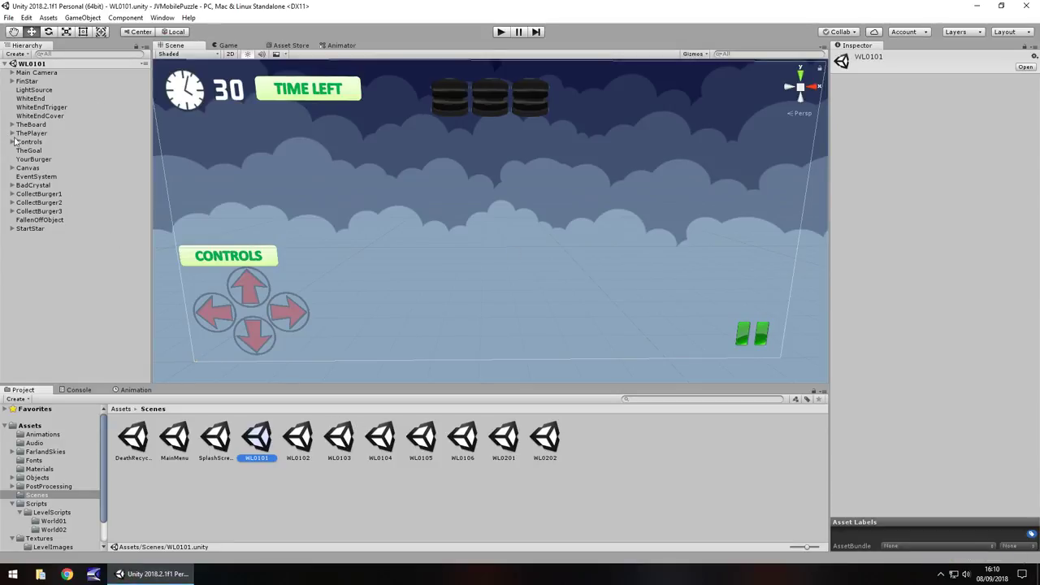
{"action": "left_click", "coordinate": [11, 168]}
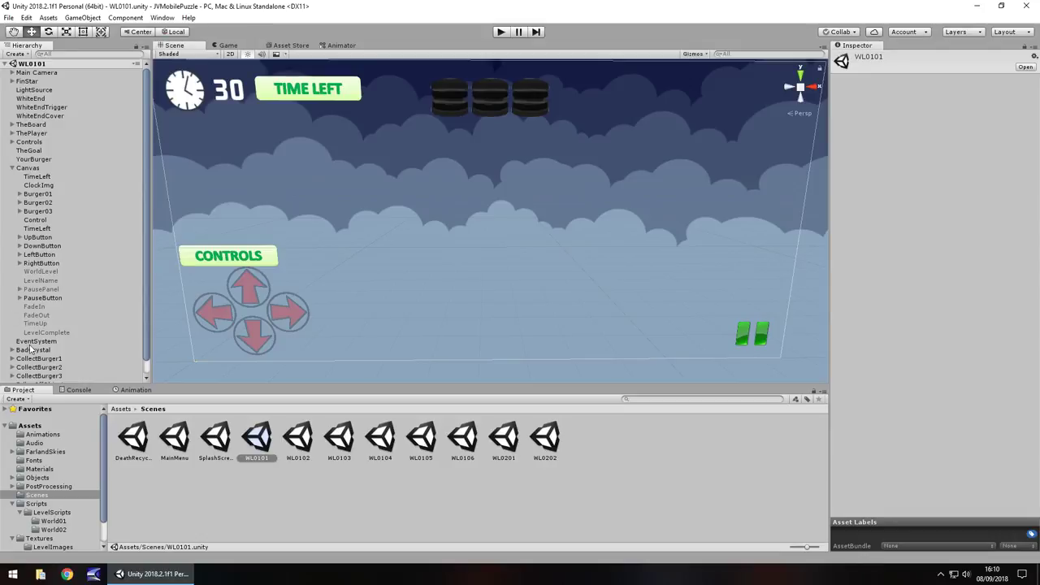
{"action": "left_click", "coordinate": [36, 307]}
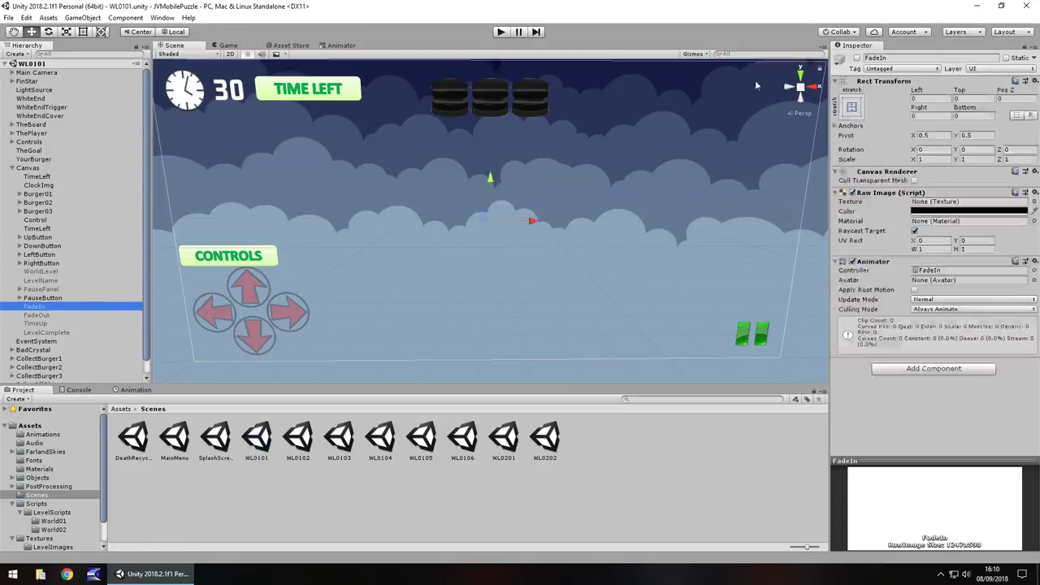
{"action": "left_click", "coordinate": [856, 57]}
Step: Play-test WL0101, pausing and restarting from the pause menu, then stop play mode
{"action": "left_click", "coordinate": [501, 33]}
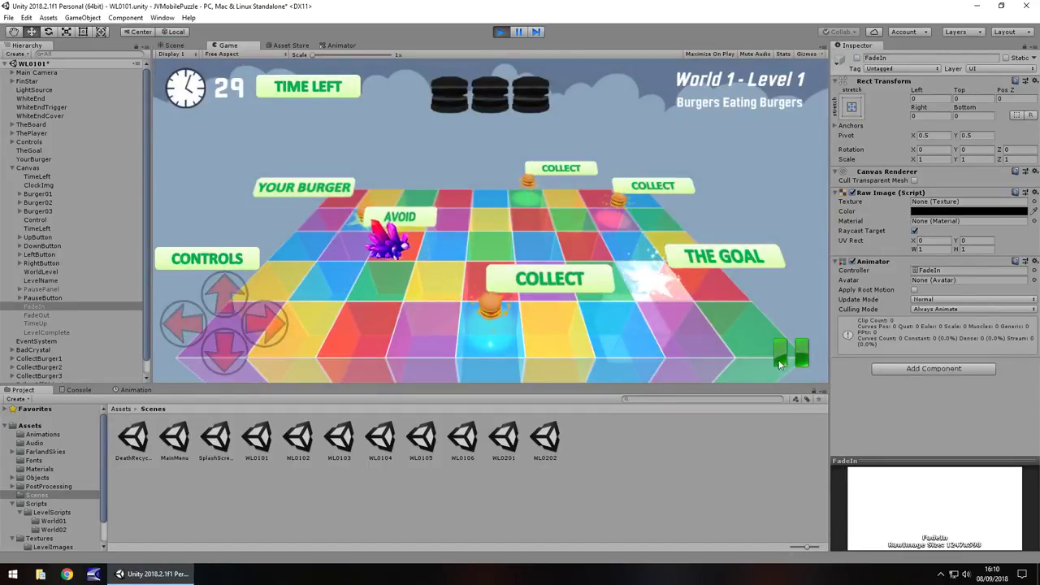
{"action": "left_click", "coordinate": [788, 355]}
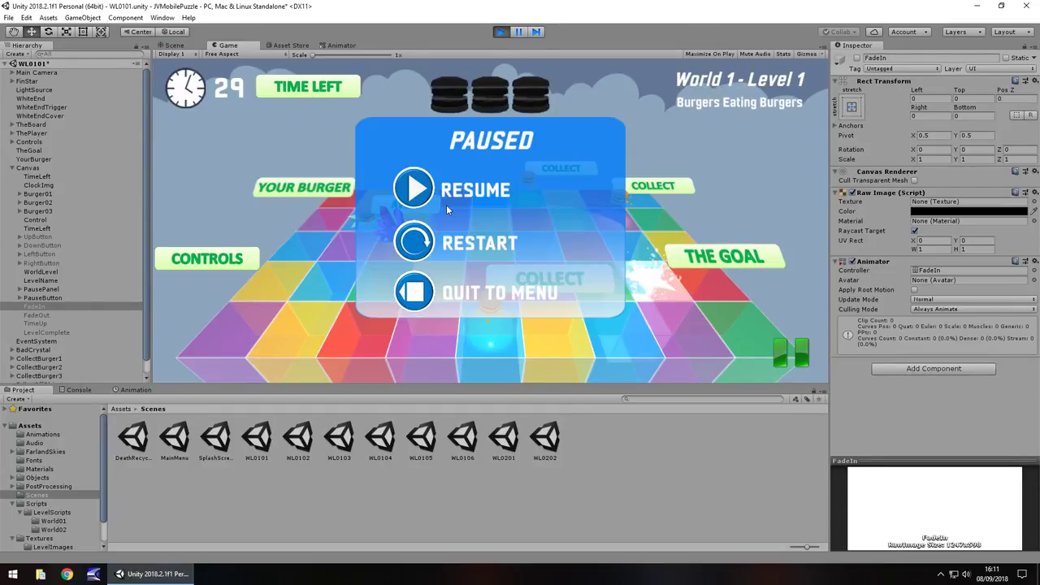
{"action": "left_click", "coordinate": [420, 242]}
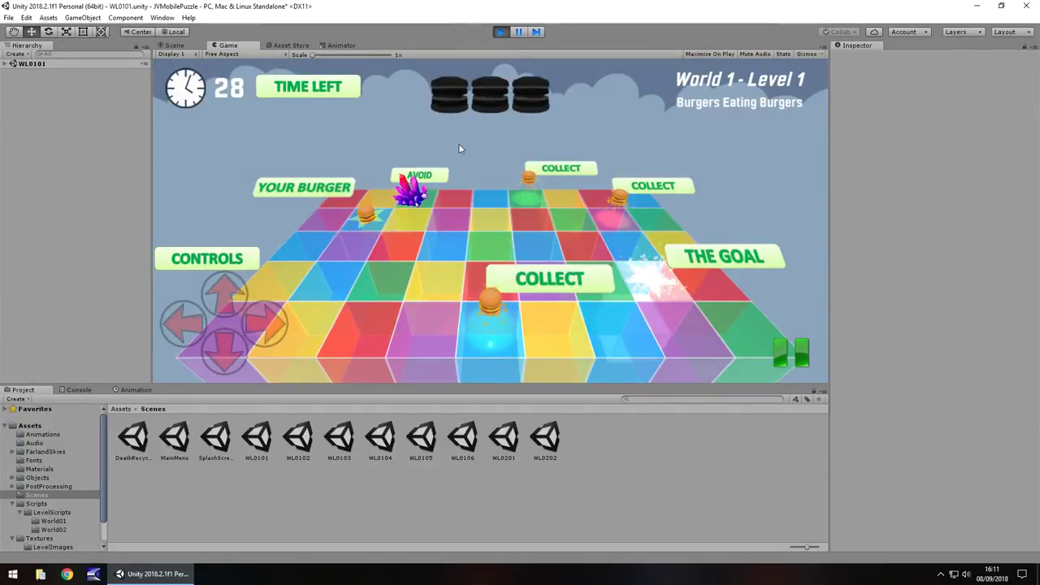
{"action": "left_click", "coordinate": [500, 31]}
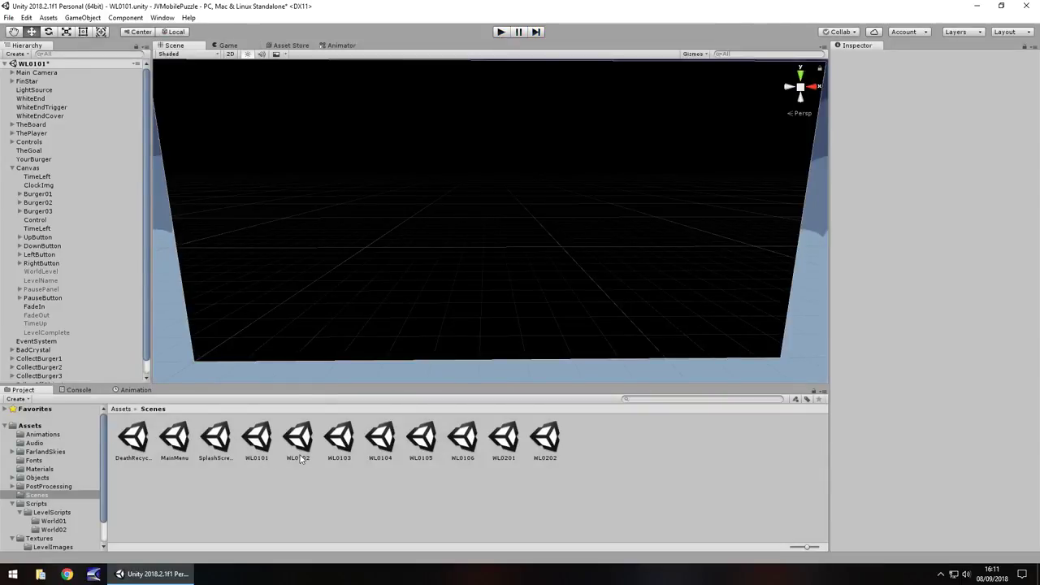
Step: Open level WL0102 without saving WL0101's changes
{"action": "scroll", "coordinate": [147, 197], "scroll_direction": "down", "scroll_amount": 1}
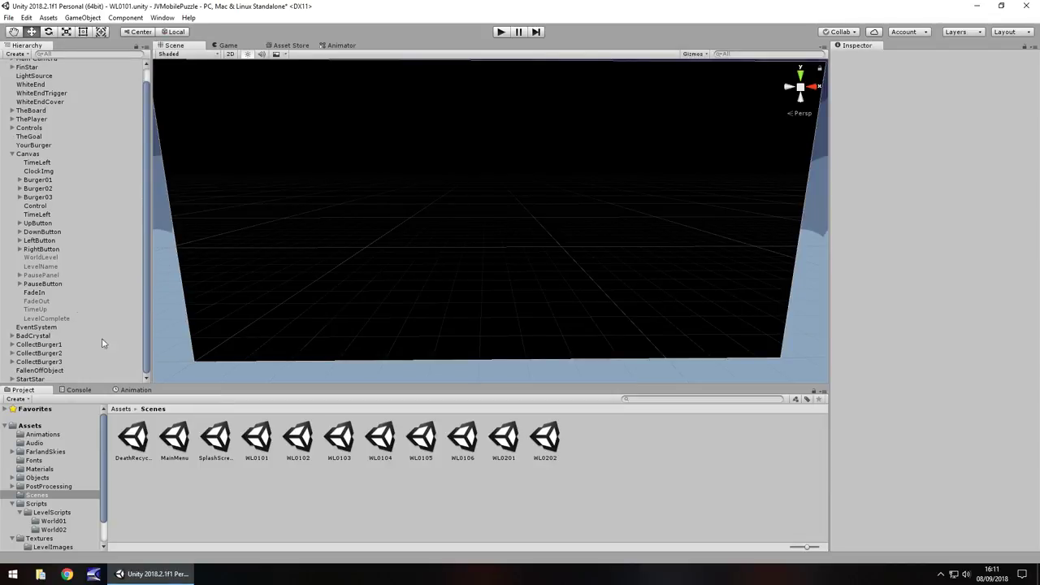
{"action": "double_click", "coordinate": [307, 439]}
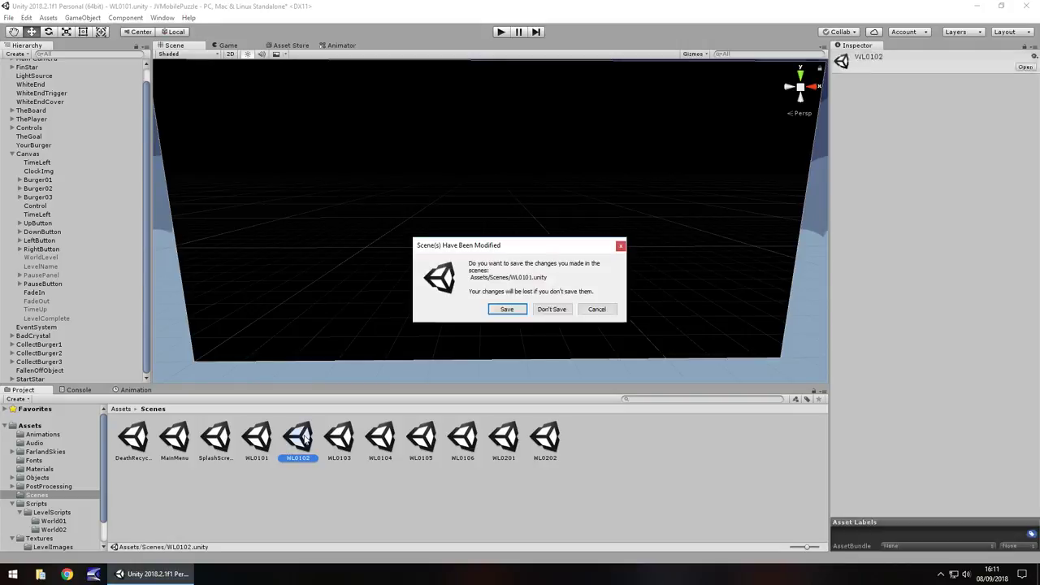
{"action": "left_click", "coordinate": [551, 309]}
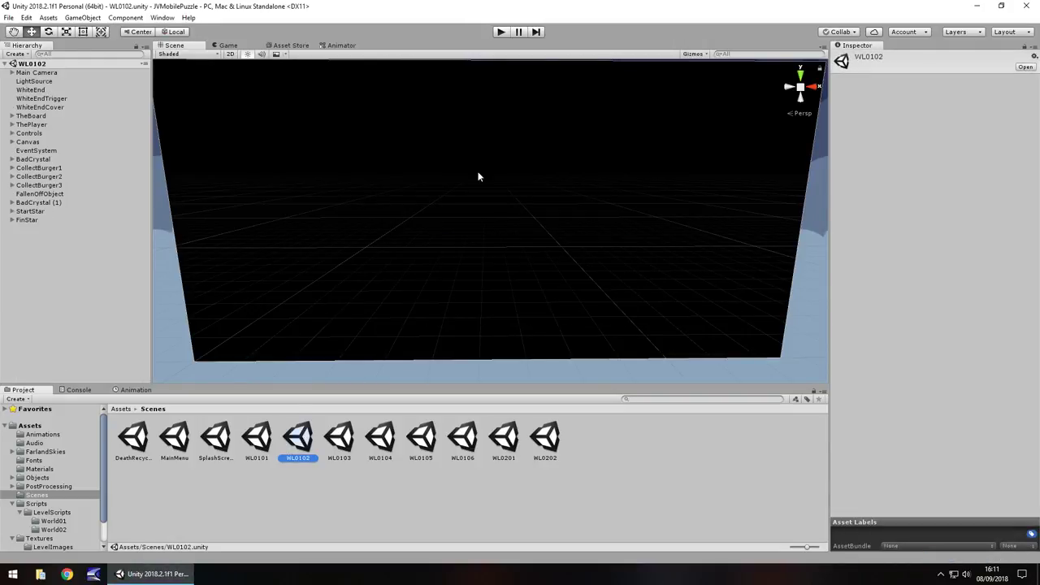
Step: Play-test WL0102 up to its pause menu, then open level WL0103
{"action": "left_click", "coordinate": [501, 33]}
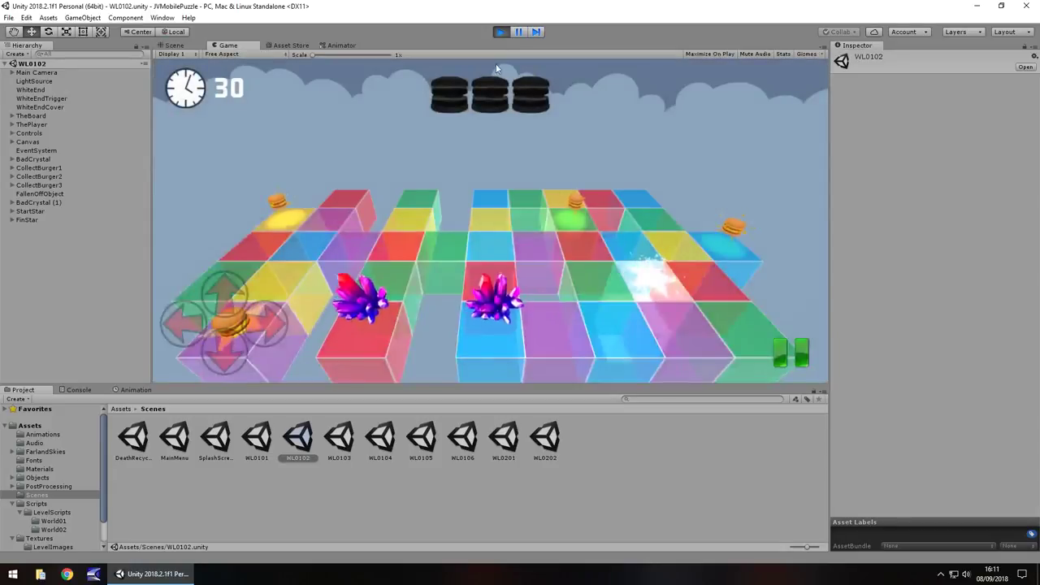
{"action": "left_click", "coordinate": [791, 353]}
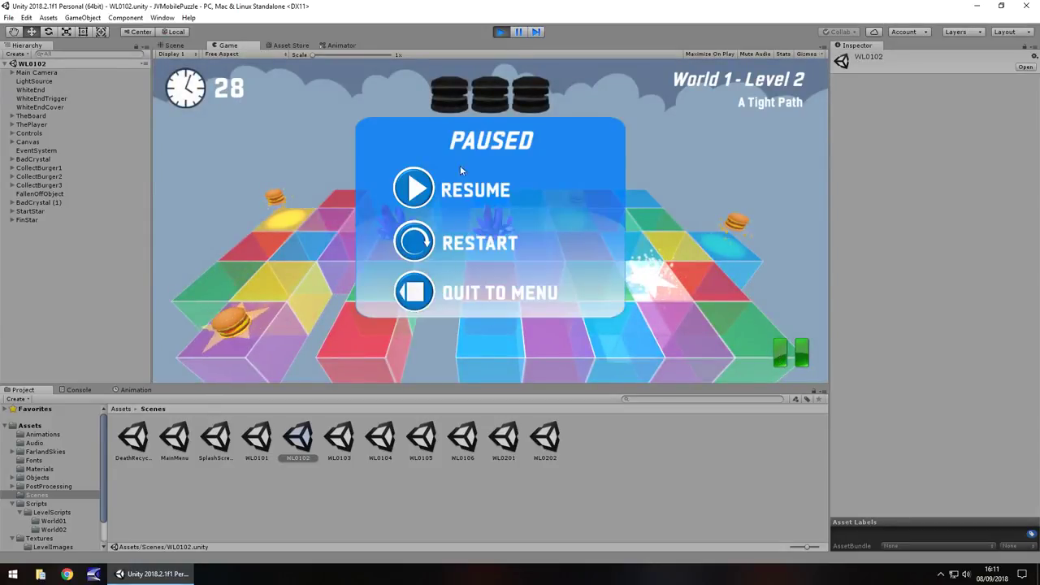
{"action": "key", "text": "ctrl+p"}
{"action": "double_click", "coordinate": [339, 439]}
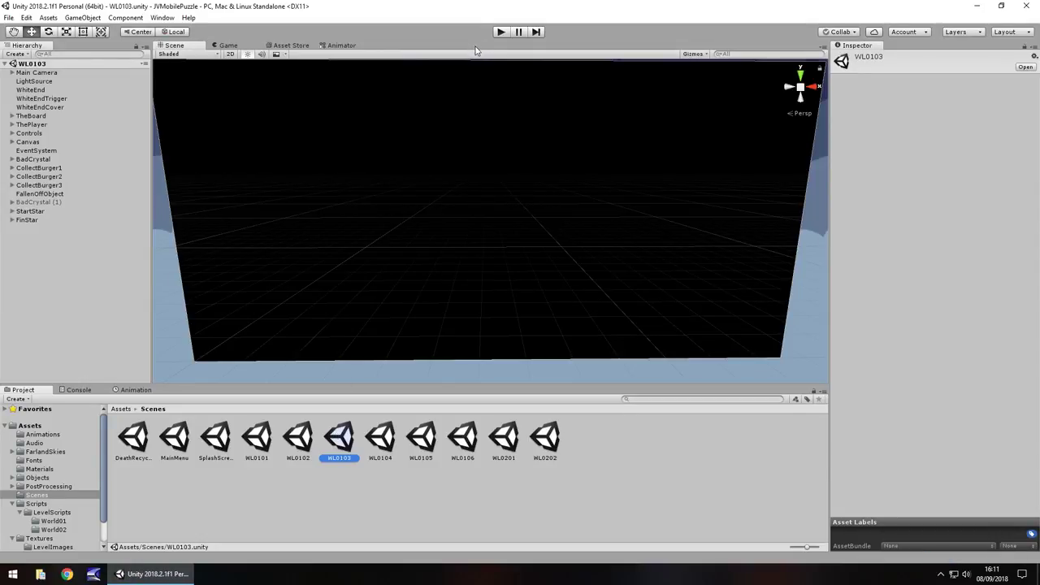
Step: Play-test WL0103 ('Look Out Below') up to its pause menu, then reopen WL0102
{"action": "left_click", "coordinate": [500, 31]}
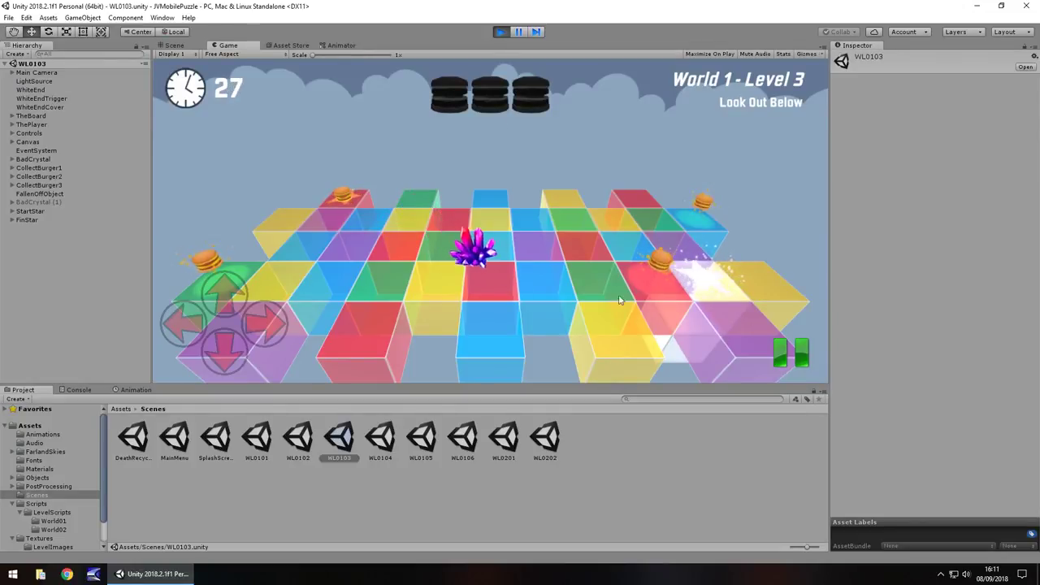
{"action": "left_click", "coordinate": [792, 352]}
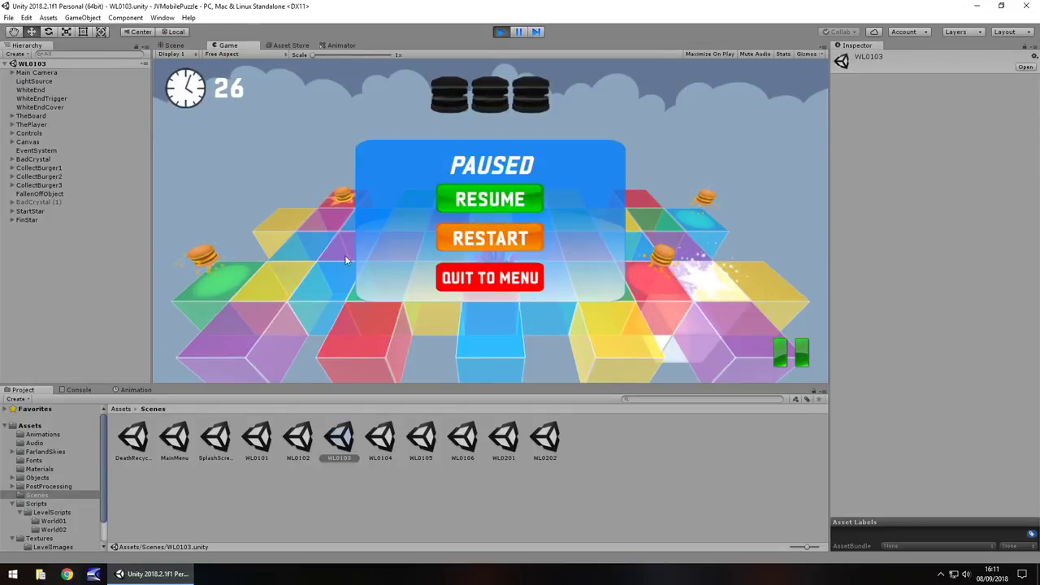
{"action": "left_click", "coordinate": [503, 32]}
{"action": "double_click", "coordinate": [299, 439]}
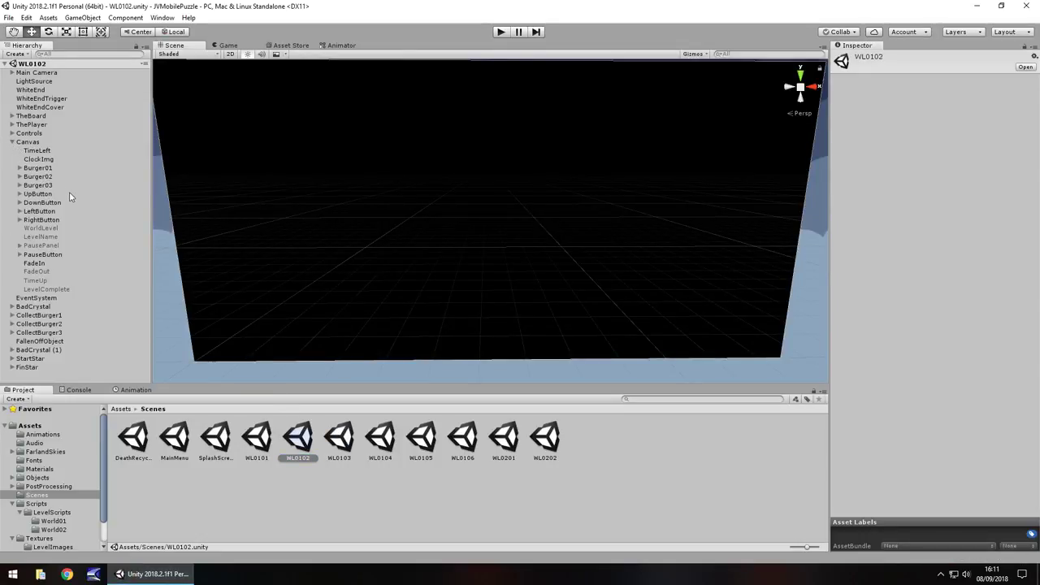
Step: Copy WL0102's PausePanel into level WL0103 and place it under Canvas
{"action": "left_click", "coordinate": [40, 245]}
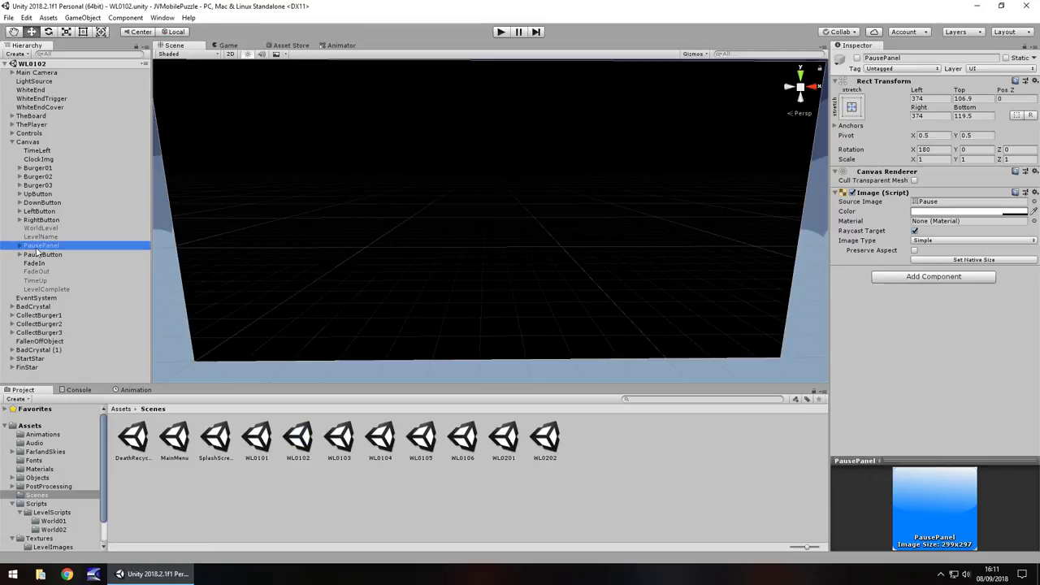
{"action": "double_click", "coordinate": [338, 439]}
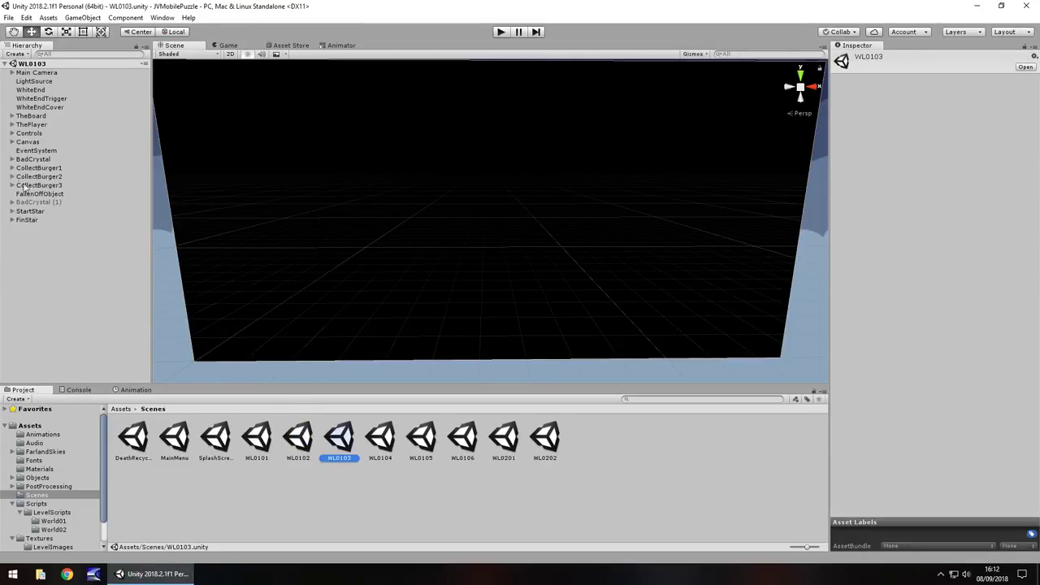
{"action": "left_click", "coordinate": [11, 143]}
{"action": "key", "text": "ctrl+v"}
{"action": "left_click_drag", "start_coordinate": [47, 377], "coordinate": [47, 263]}
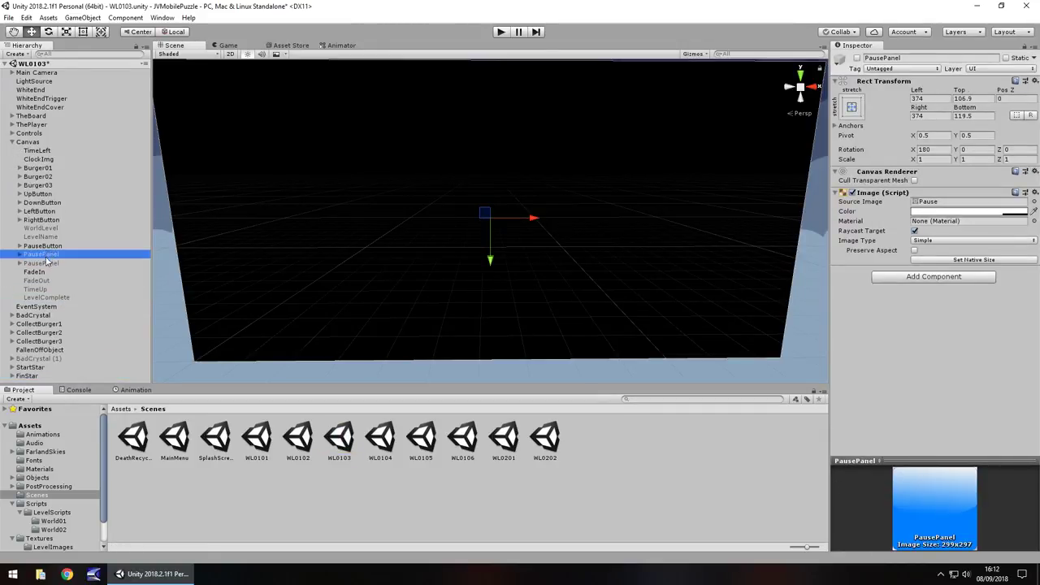
Step: Delete WL0103's old pause panel and check PauseButton and Controls, whose pause reference reads Missing
{"action": "key", "text": "Delete"}
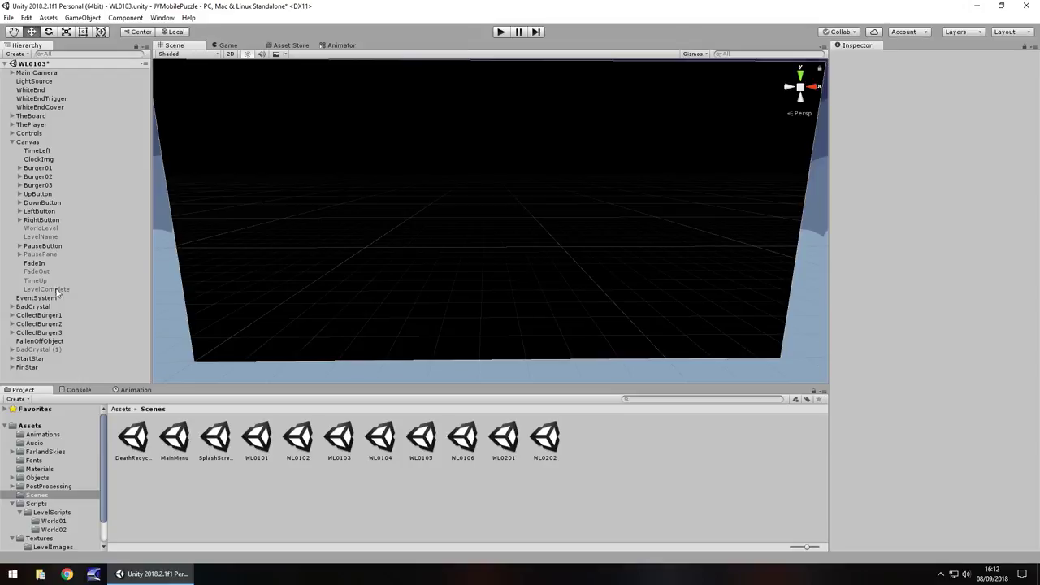
{"action": "left_click", "coordinate": [45, 246]}
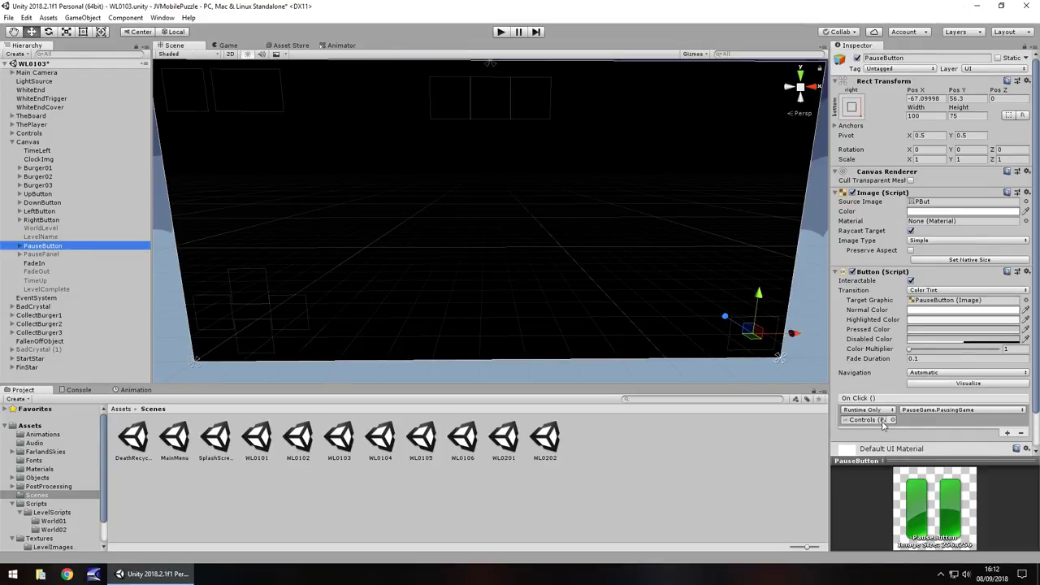
{"action": "left_click", "coordinate": [29, 133]}
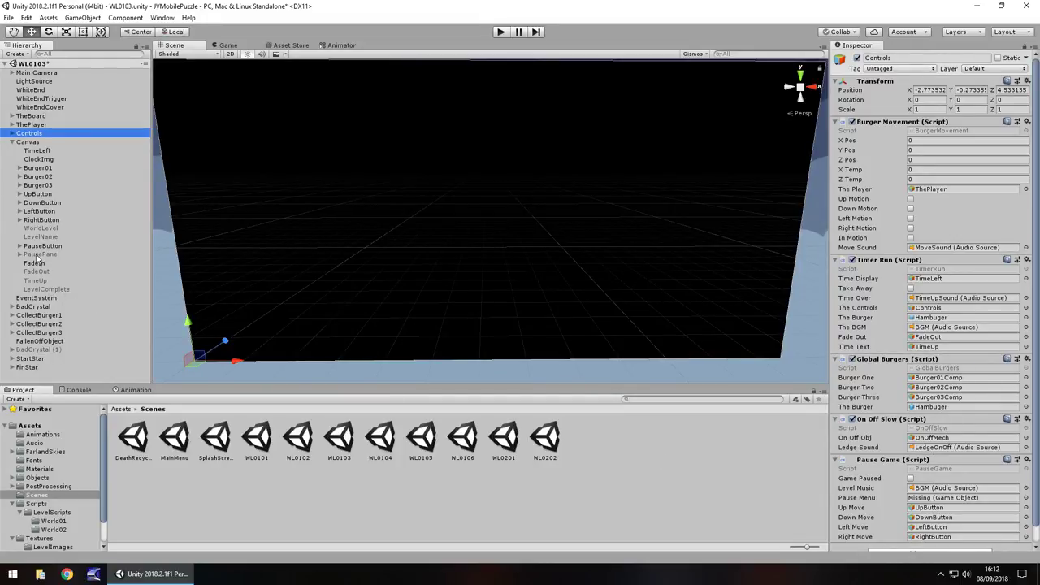
Step: Assign the new PausePanel to the Pause Menu field of Controls' Pause Game script
{"action": "left_click_drag", "start_coordinate": [41, 257], "coordinate": [908, 498]}
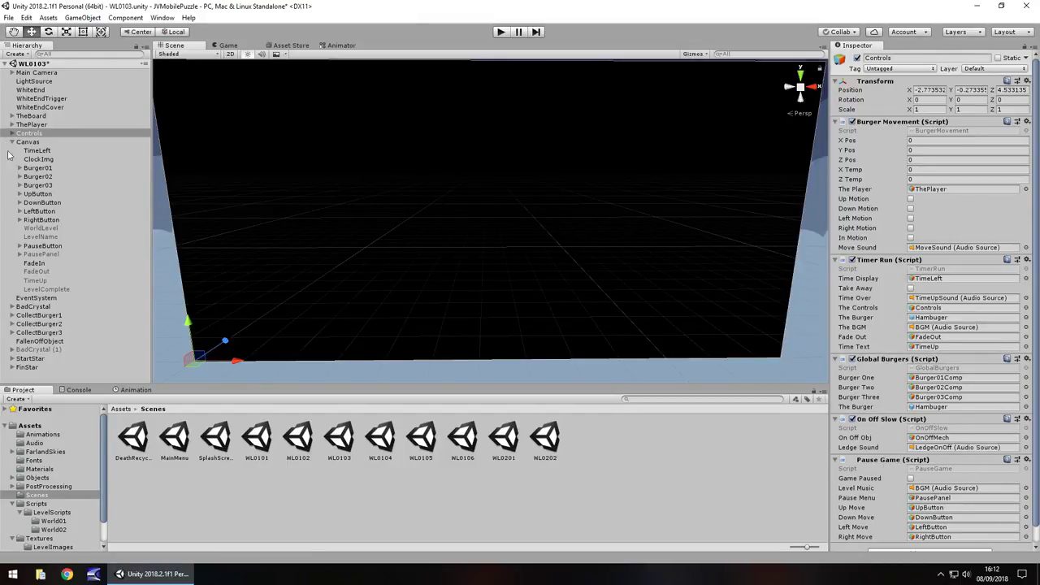
{"action": "left_click", "coordinate": [599, 471]}
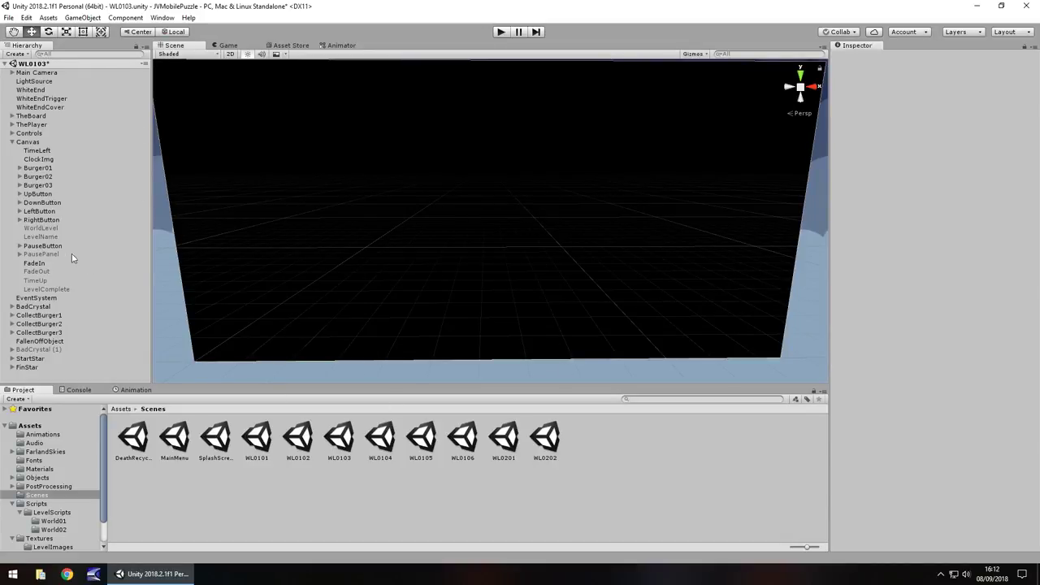
{"action": "left_click", "coordinate": [43, 246]}
Step: Make the ResumeButton's On Click call PauseGame.PausingGame on Controls
{"action": "left_click", "coordinate": [19, 254]}
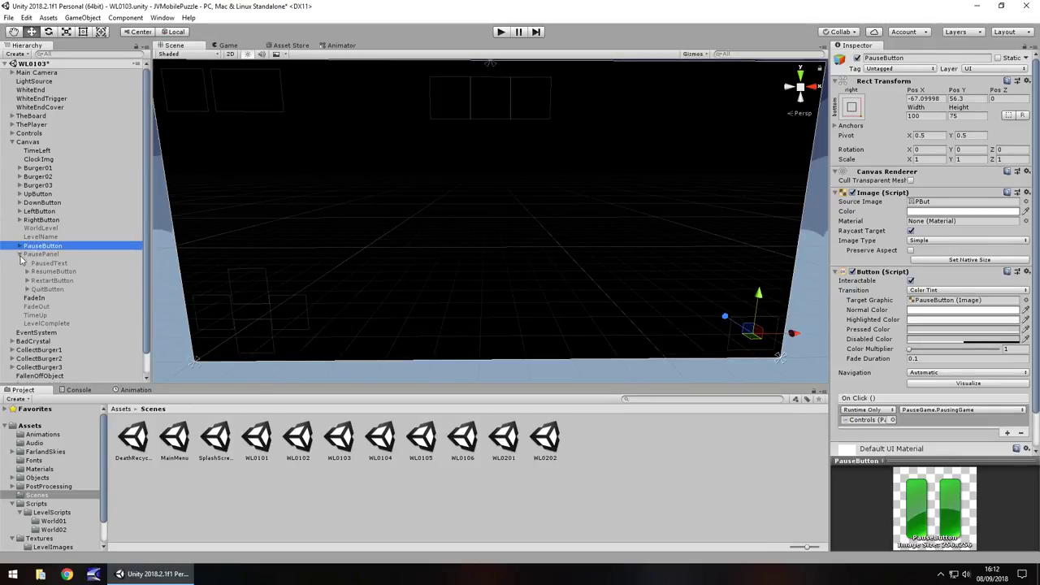
{"action": "left_click", "coordinate": [52, 271]}
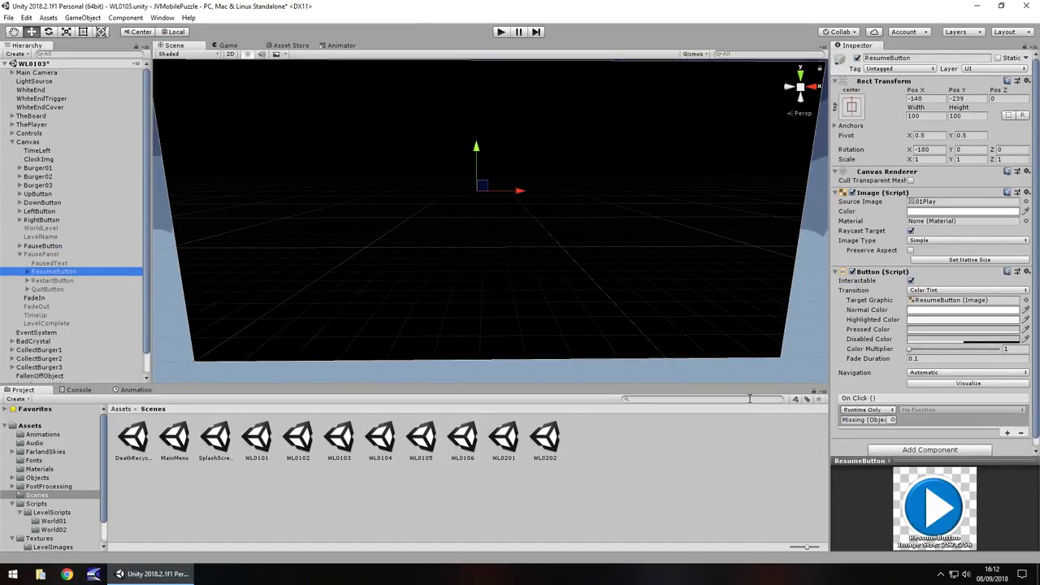
{"action": "left_click_drag", "start_coordinate": [28, 141], "coordinate": [877, 416]}
{"action": "left_click", "coordinate": [963, 401]}
{"action": "mouse_move", "coordinate": [935, 499]}
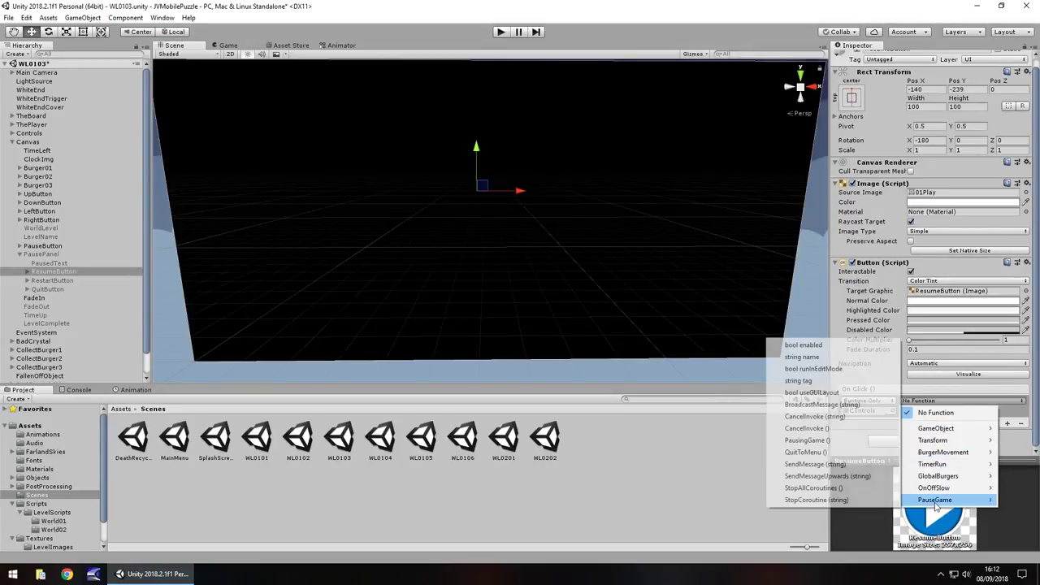
{"action": "left_click", "coordinate": [807, 440]}
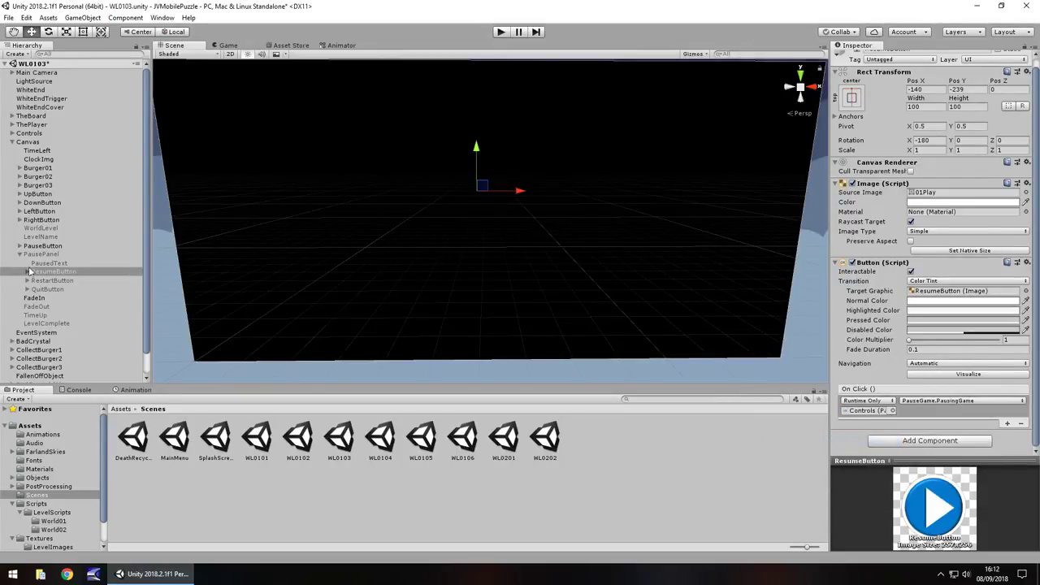
Step: Make the QuitButton's On Click call PauseGame.QuitToMenu on Controls
{"action": "left_click", "coordinate": [48, 289]}
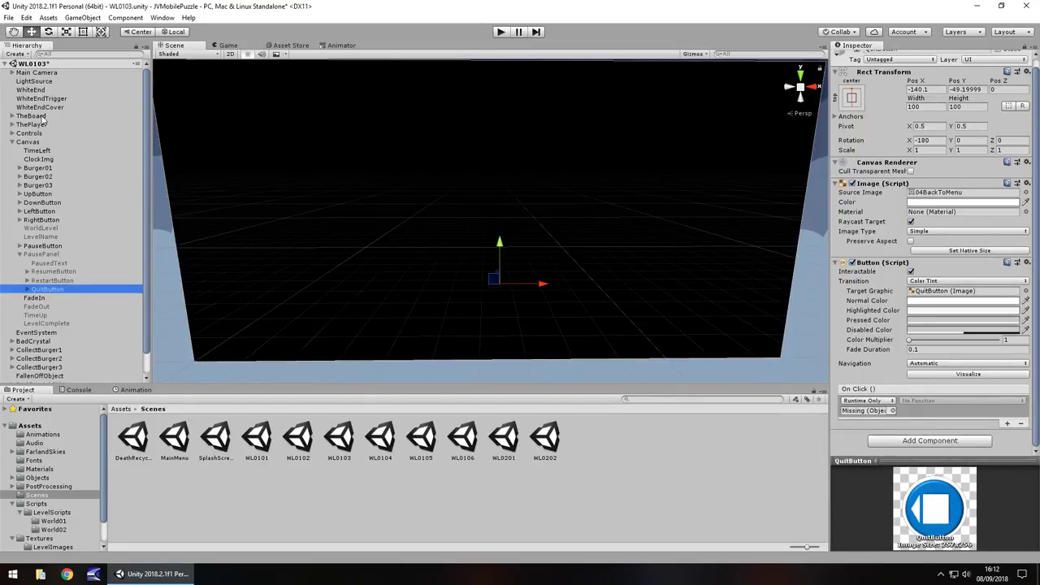
{"action": "left_click_drag", "start_coordinate": [32, 133], "coordinate": [866, 410]}
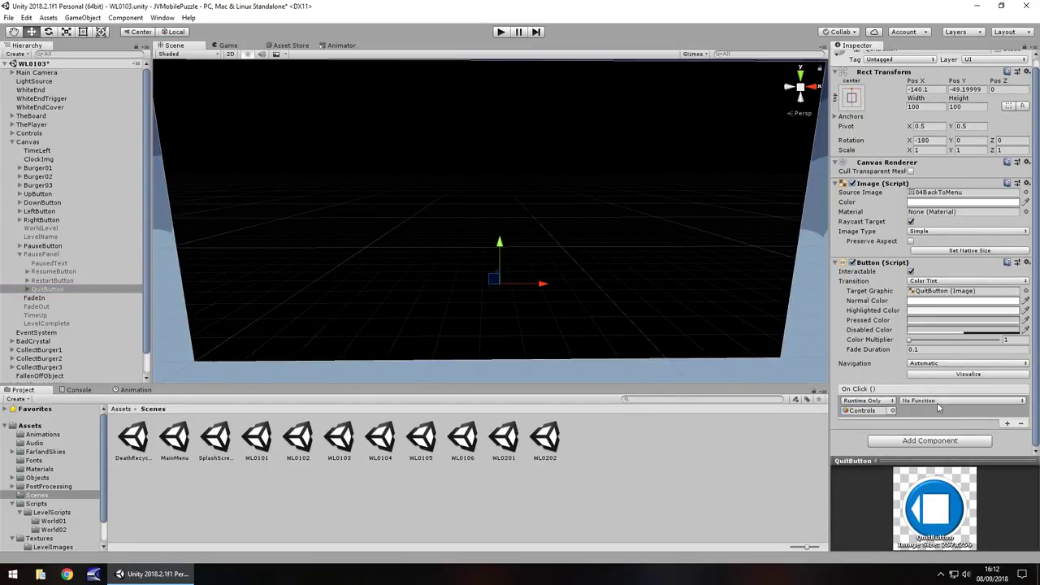
{"action": "left_click", "coordinate": [938, 404]}
{"action": "mouse_move", "coordinate": [943, 499]}
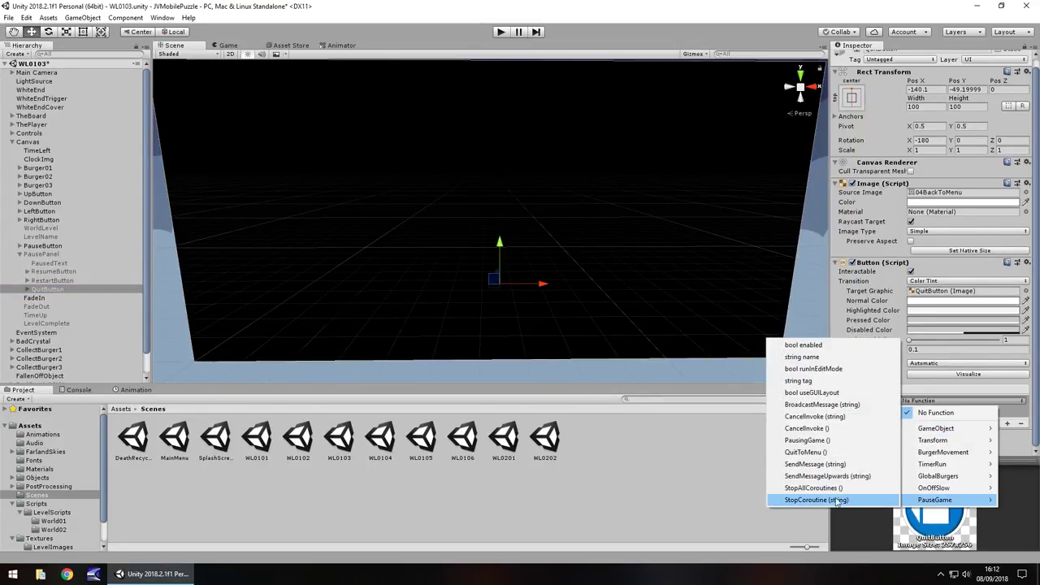
{"action": "left_click", "coordinate": [813, 451]}
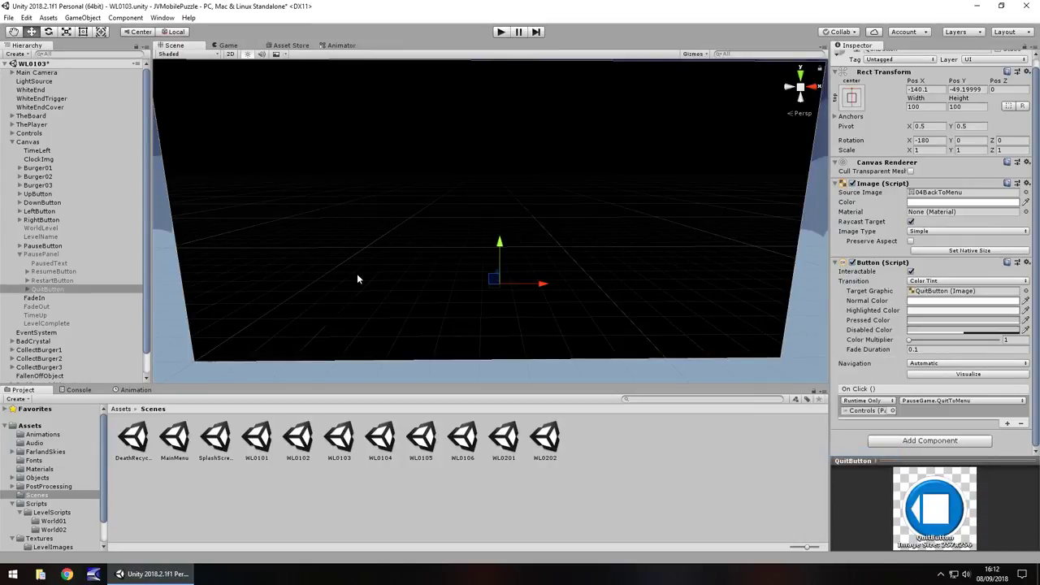
Step: Make the RestartButton's On Click call FallenOff.RestartLevelFromPause on FallenOffObject
{"action": "left_click", "coordinate": [65, 280]}
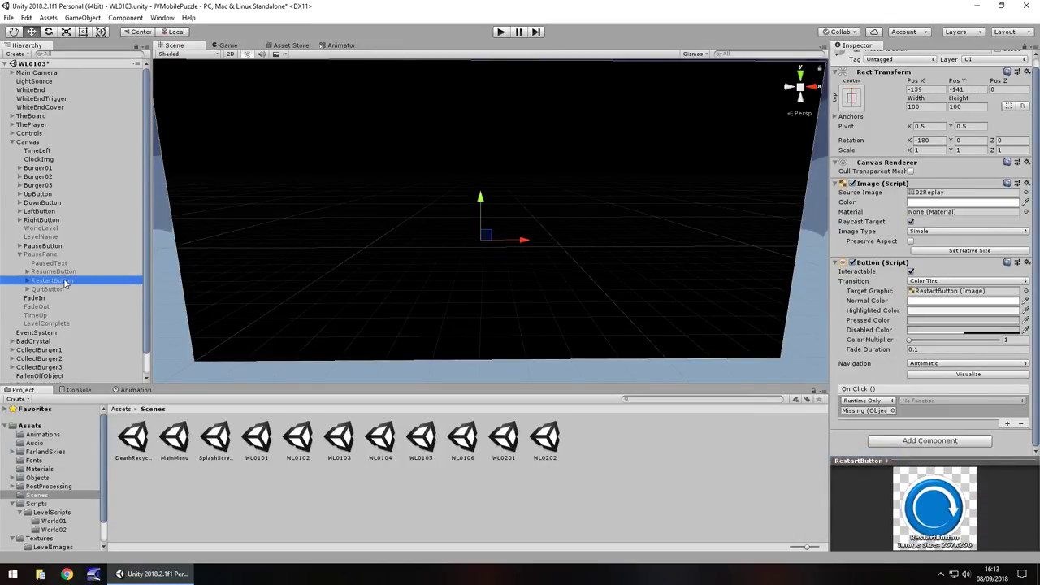
{"action": "scroll", "coordinate": [65, 282], "scroll_direction": "down", "scroll_amount": 1}
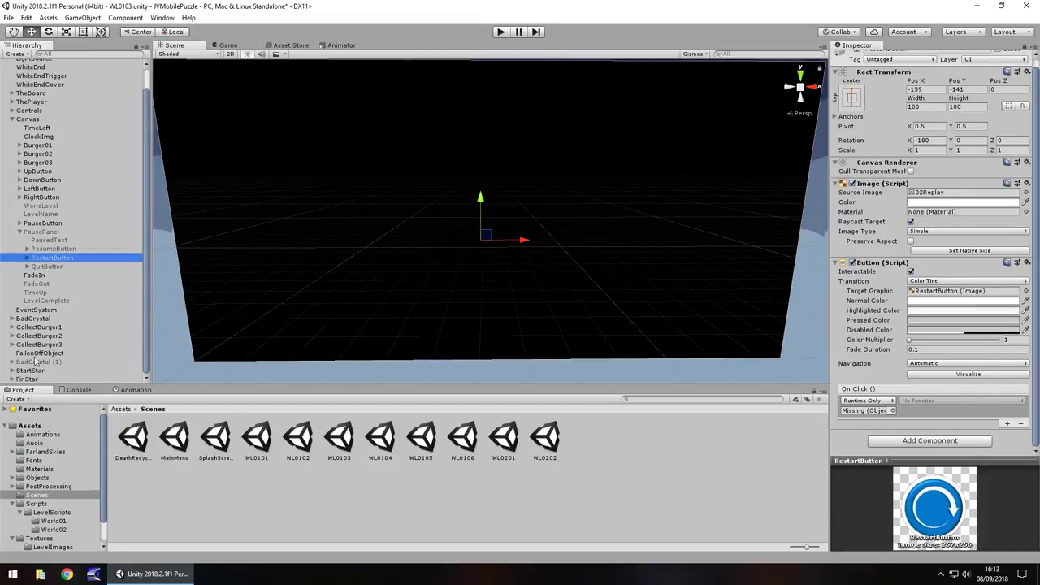
{"action": "left_click", "coordinate": [344, 349]}
{"action": "left_click_drag", "start_coordinate": [344, 349], "coordinate": [866, 413]}
{"action": "left_click", "coordinate": [922, 401]}
{"action": "mouse_move", "coordinate": [941, 490]}
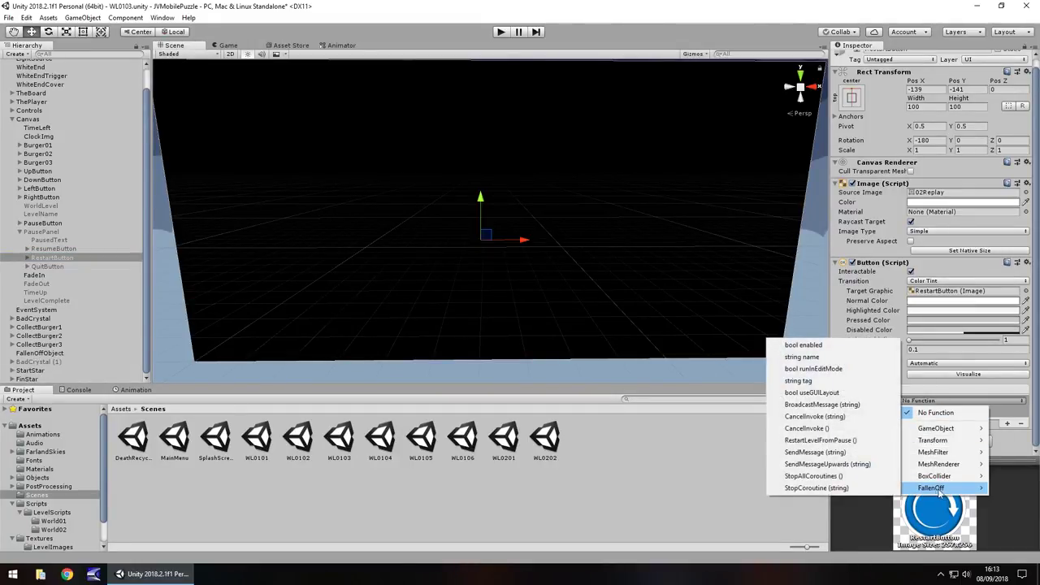
{"action": "left_click", "coordinate": [821, 440]}
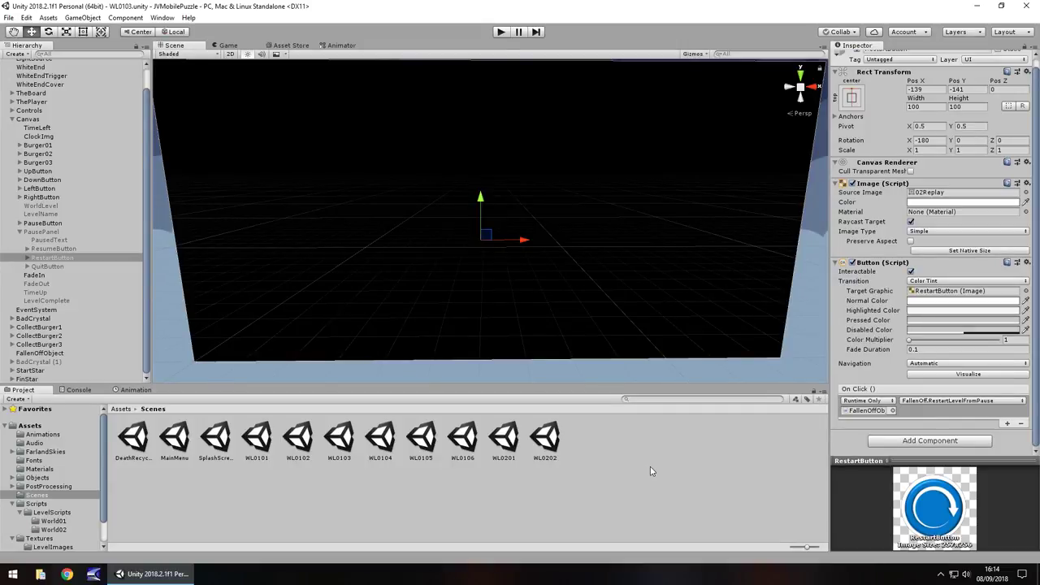
{"action": "left_click", "coordinate": [653, 476]}
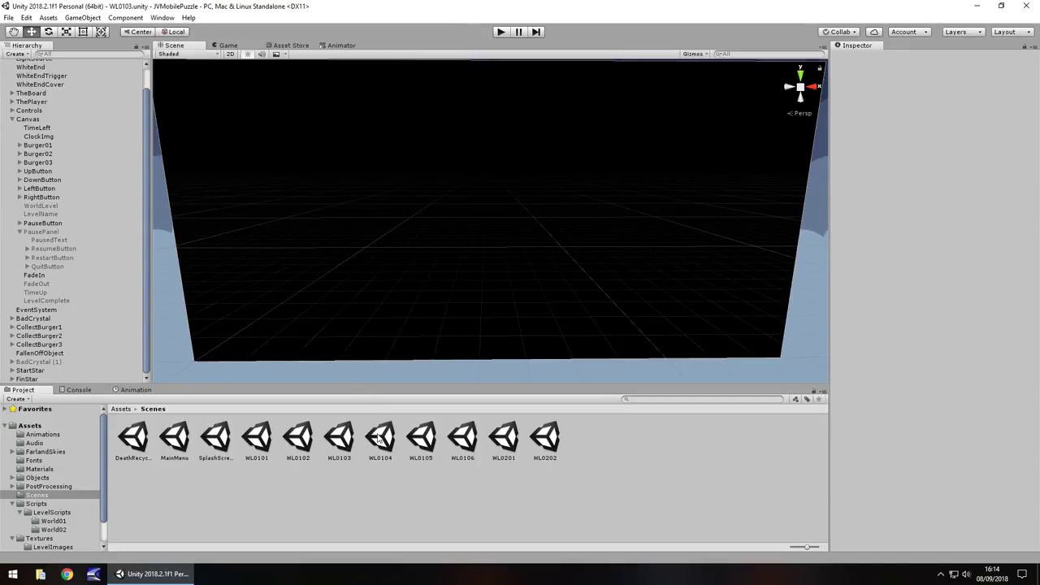
Step: Copy WL0103's PausePanel, open level WL0104, and paste it under the Canvas
{"action": "left_click", "coordinate": [42, 232]}
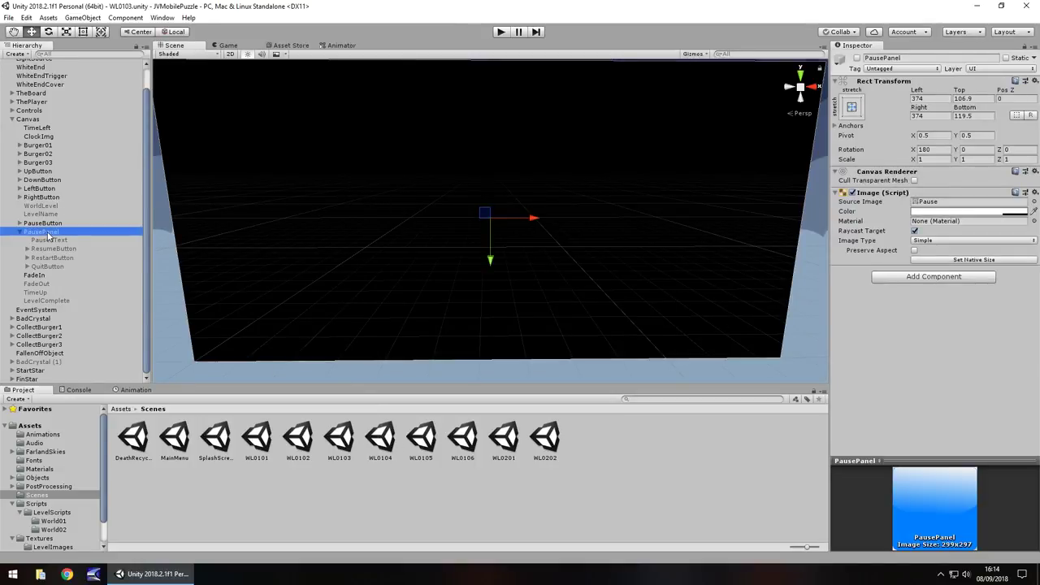
{"action": "left_click", "coordinate": [388, 442]}
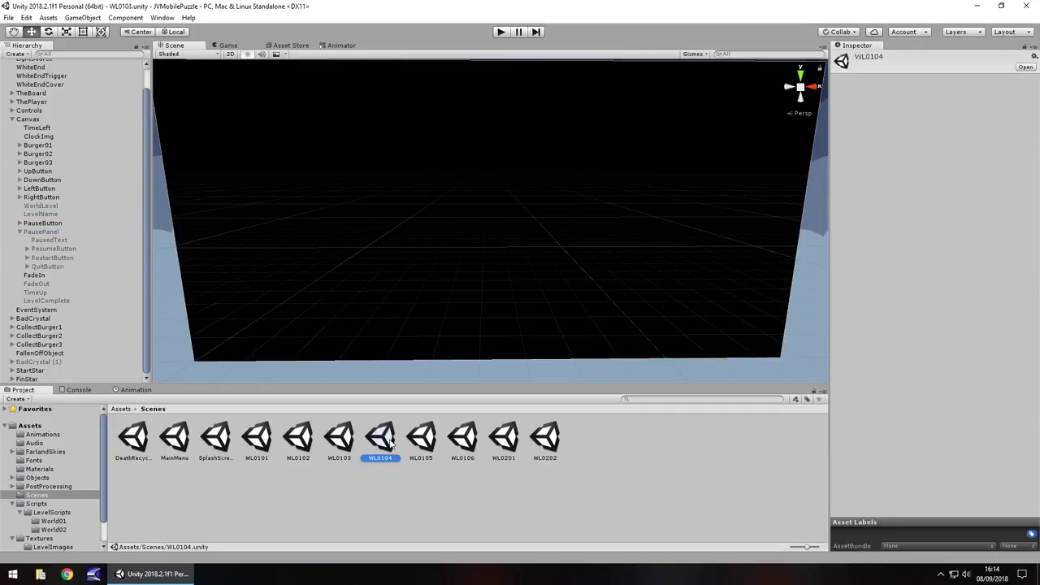
{"action": "double_click", "coordinate": [389, 441]}
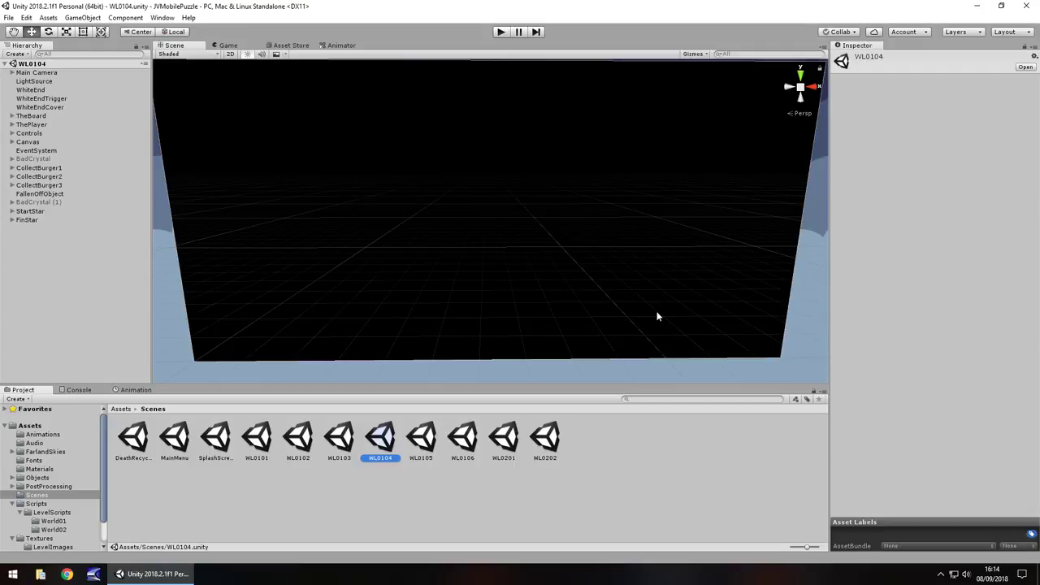
{"action": "left_click", "coordinate": [12, 142]}
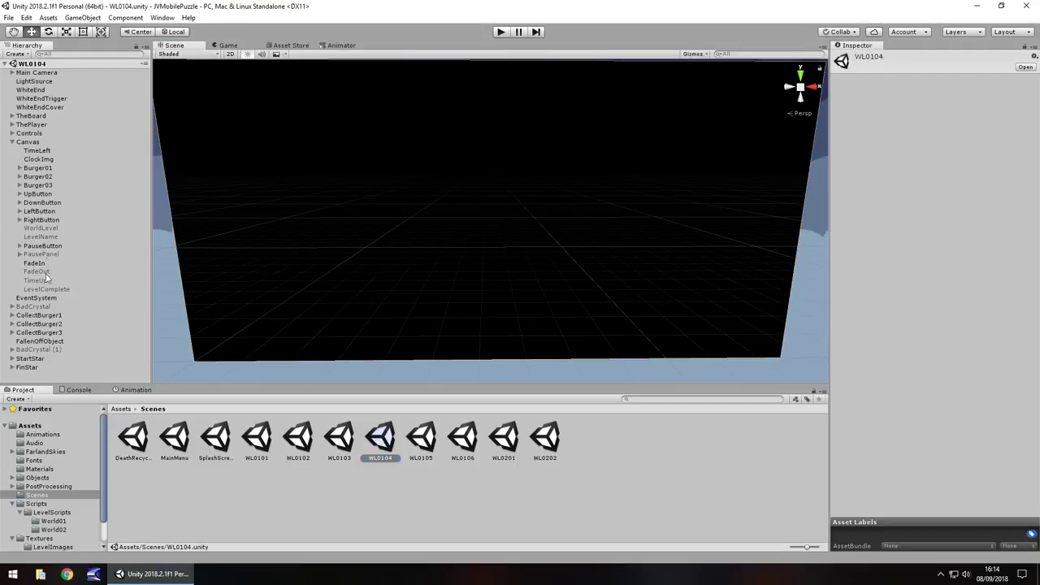
{"action": "key", "text": "ctrl+v"}
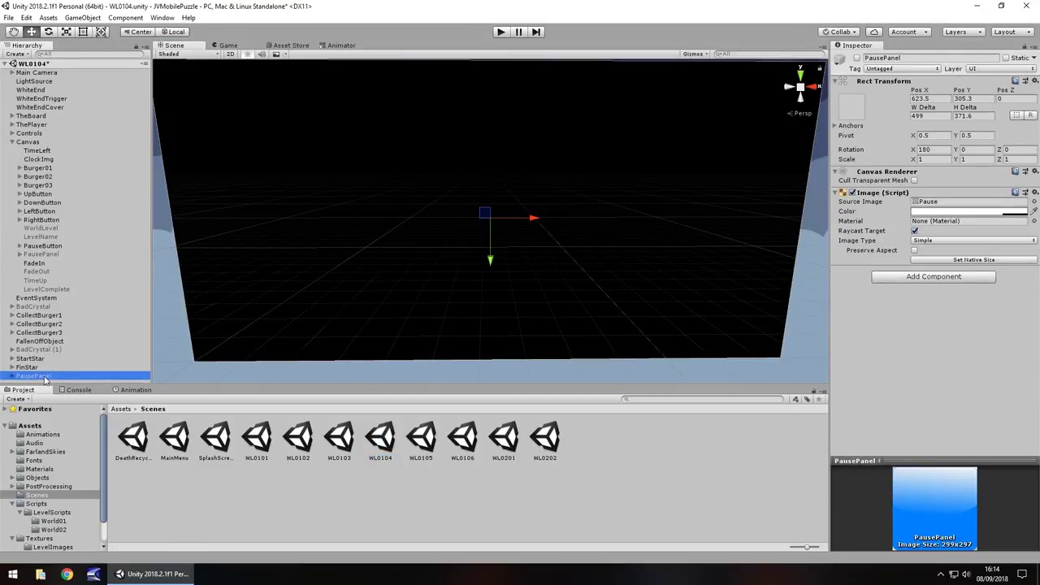
{"action": "left_click_drag", "start_coordinate": [45, 379], "coordinate": [51, 258]}
Step: Delete the extra PausePanel and assign the remaining one as Controls' Pause Game Pause Menu
{"action": "left_click", "coordinate": [49, 265]}
{"action": "key", "text": "Delete"}
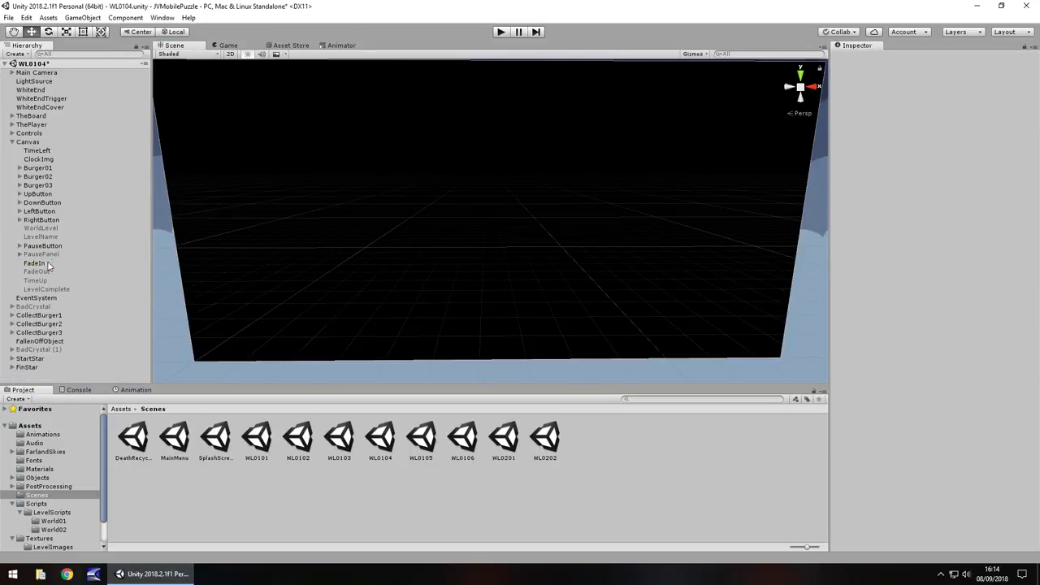
{"action": "left_click", "coordinate": [32, 134]}
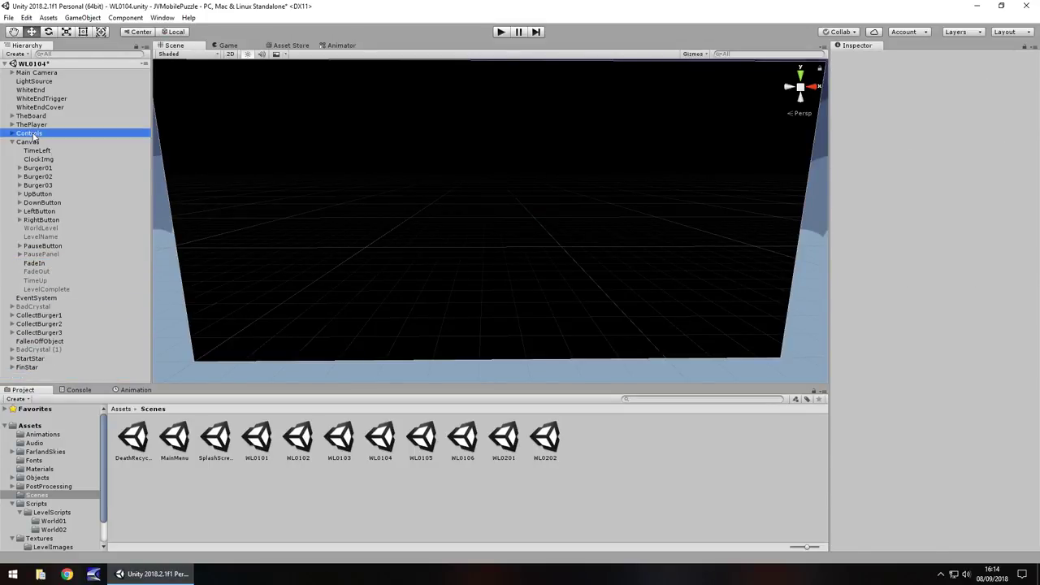
{"action": "scroll", "coordinate": [931, 504], "scroll_direction": "down", "scroll_amount": 2}
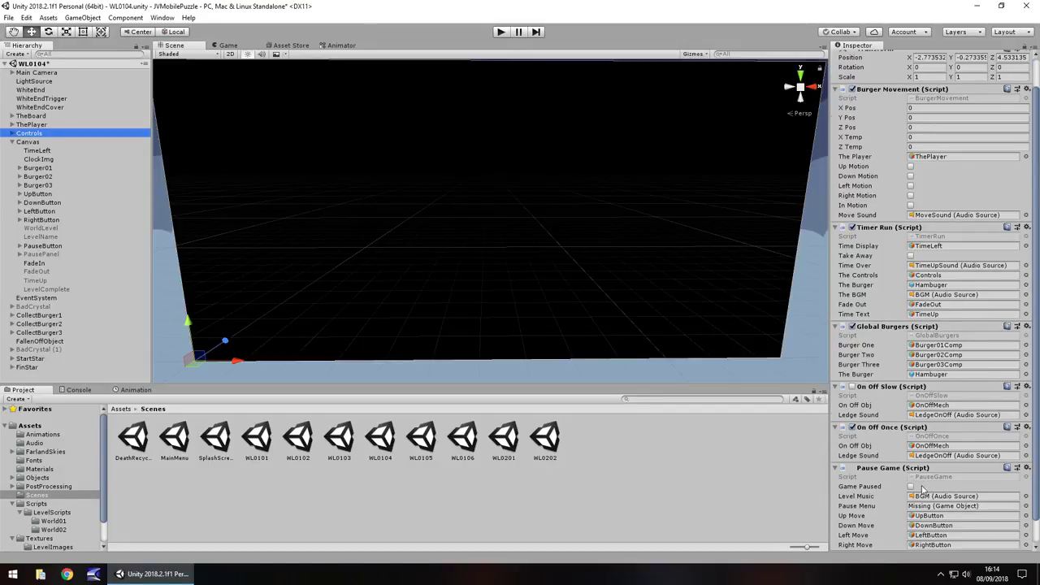
{"action": "left_click_drag", "start_coordinate": [41, 255], "coordinate": [945, 512]}
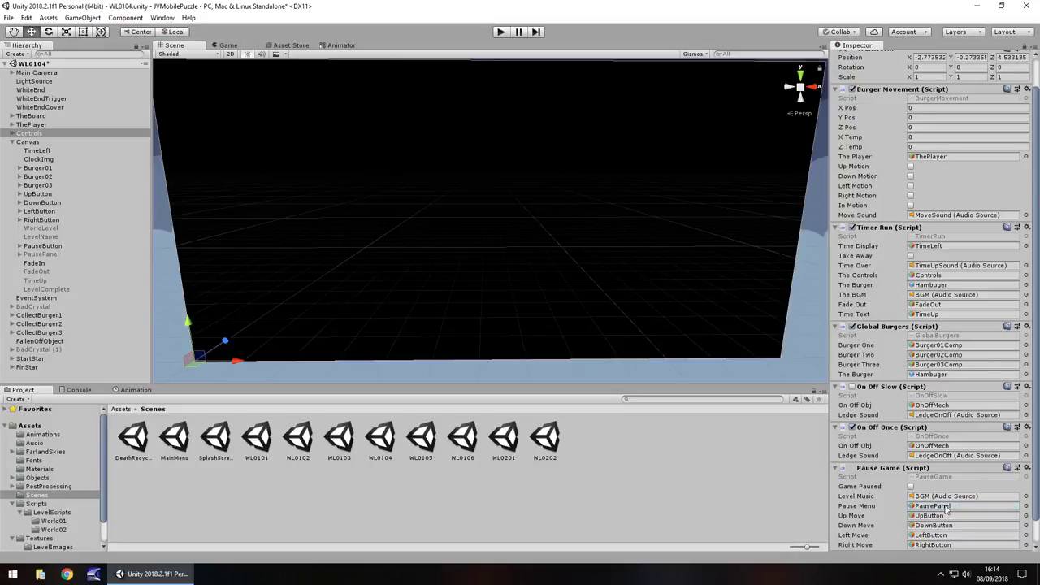
Step: Expand the PausePanel and select its ResumeButton
{"action": "left_click", "coordinate": [43, 254]}
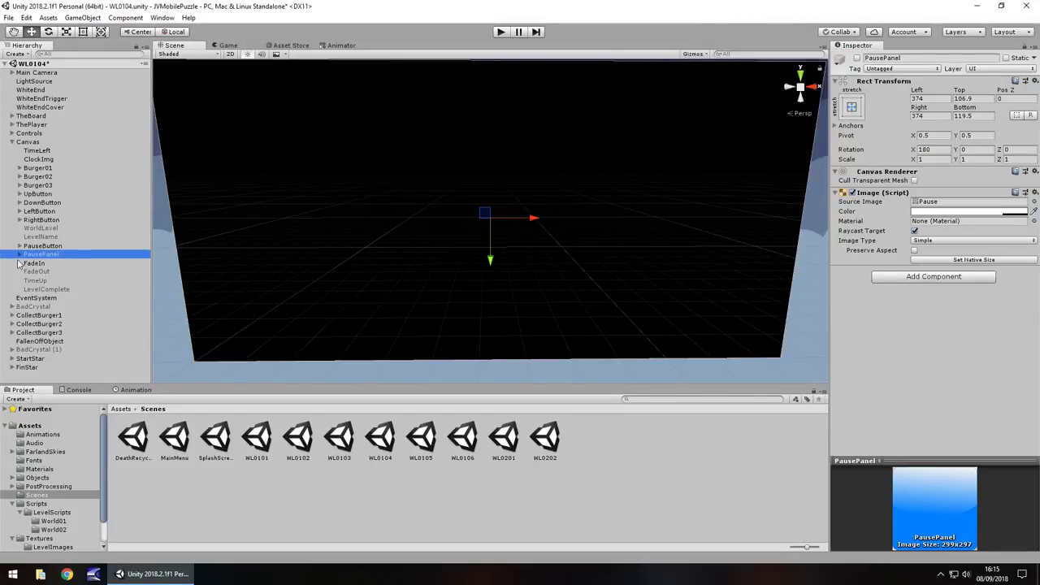
{"action": "left_click", "coordinate": [21, 255]}
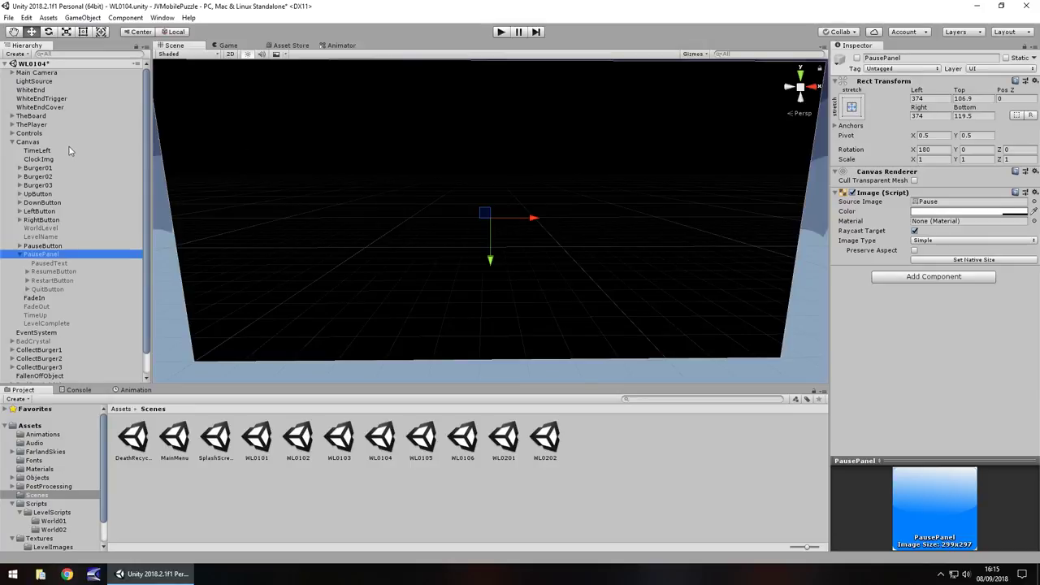
{"action": "left_click", "coordinate": [58, 273]}
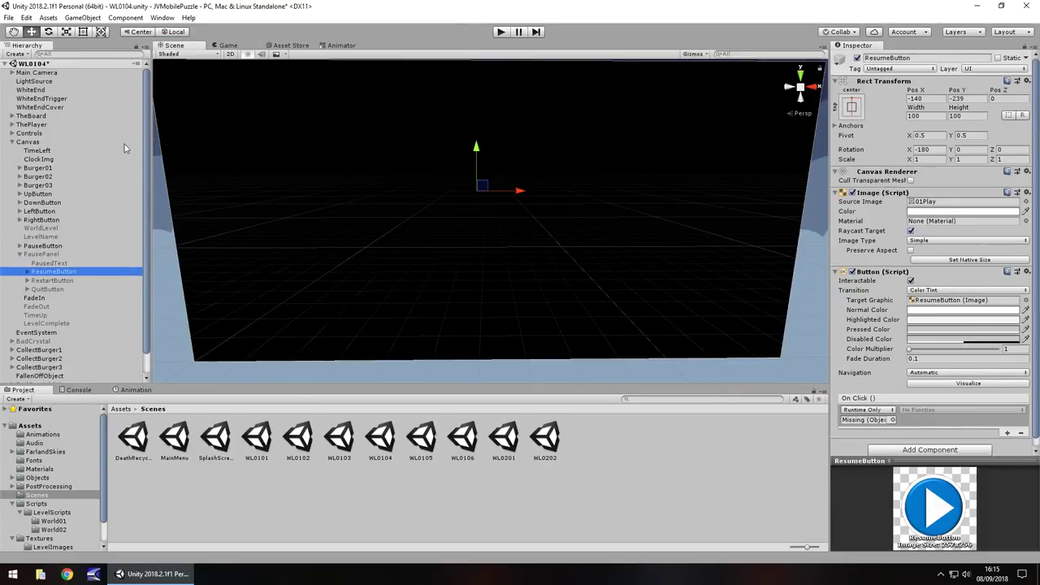
Step: Make the ResumeButton's On Click call PauseGame.PausingGame on Controls
{"action": "left_click_drag", "start_coordinate": [30, 136], "coordinate": [866, 419]}
{"action": "left_click", "coordinate": [918, 410]}
{"action": "mouse_move", "coordinate": [937, 522]}
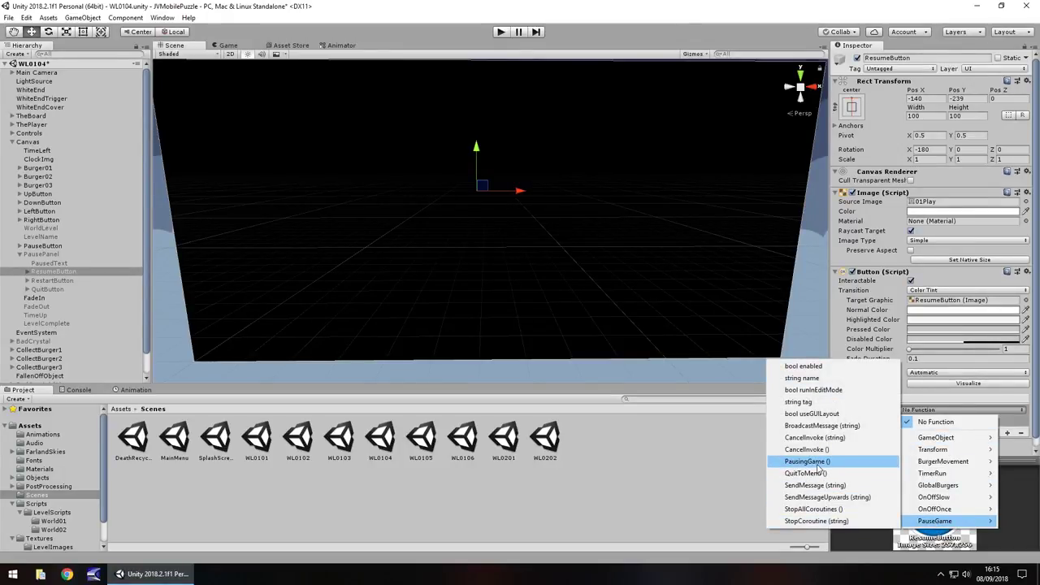
{"action": "left_click", "coordinate": [817, 461]}
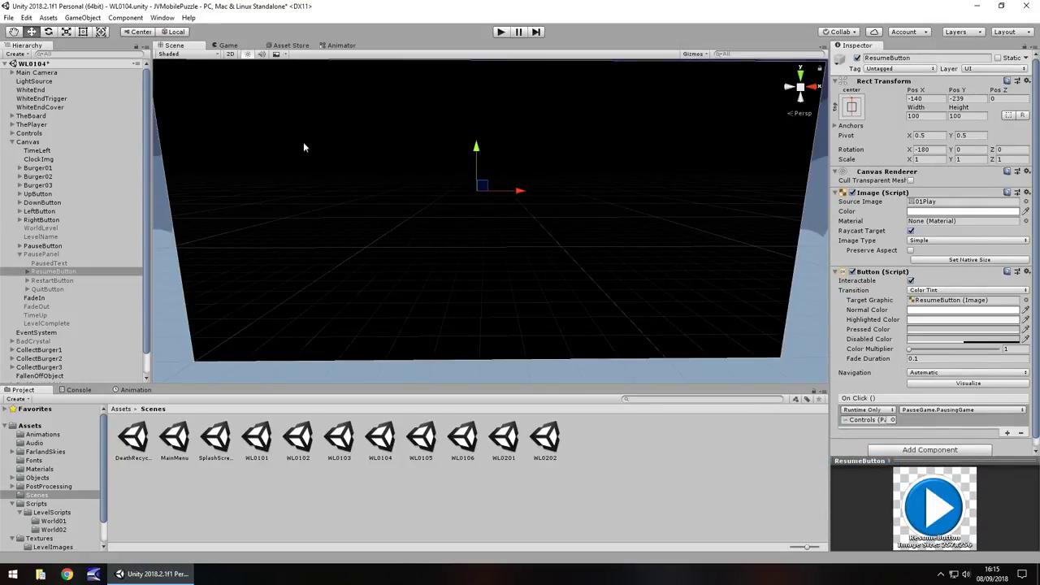
Step: Make the QuitButton's On Click call PauseGame.QuitToMenu on Controls
{"action": "left_click", "coordinate": [45, 281]}
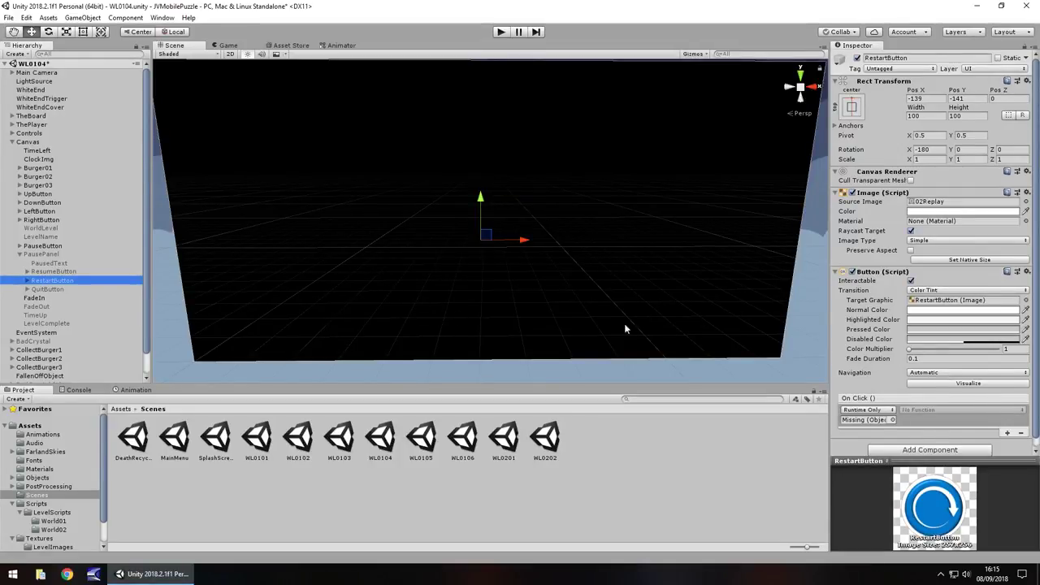
{"action": "left_click", "coordinate": [51, 291]}
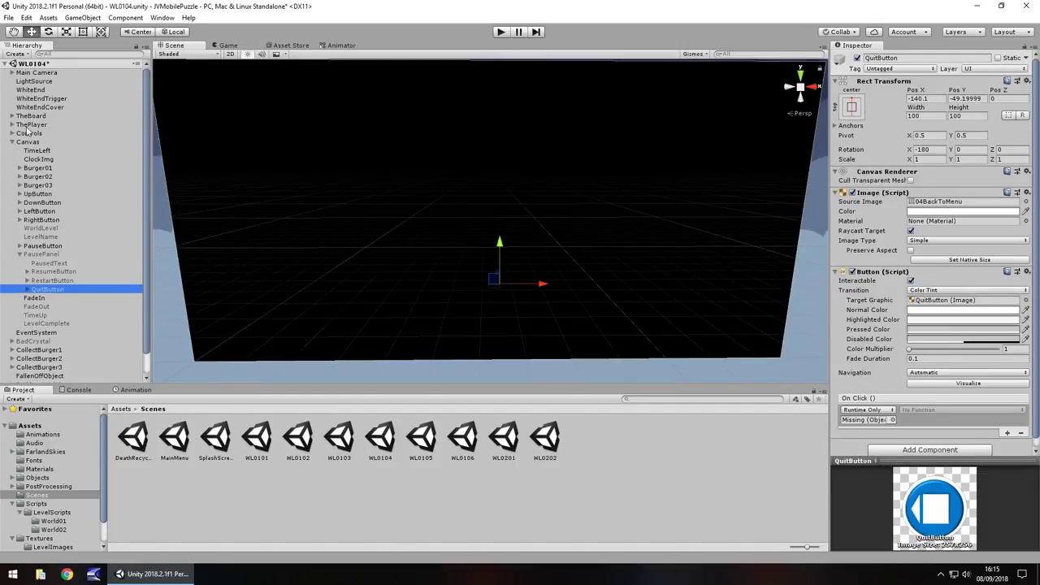
{"action": "left_click", "coordinate": [866, 421]}
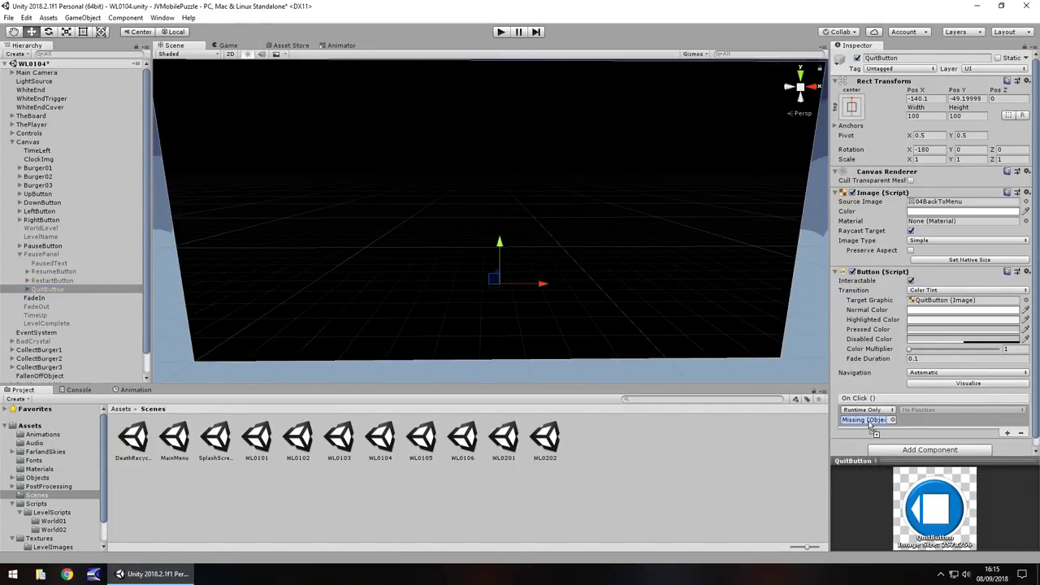
{"action": "left_click_drag", "start_coordinate": [872, 424], "coordinate": [868, 421]}
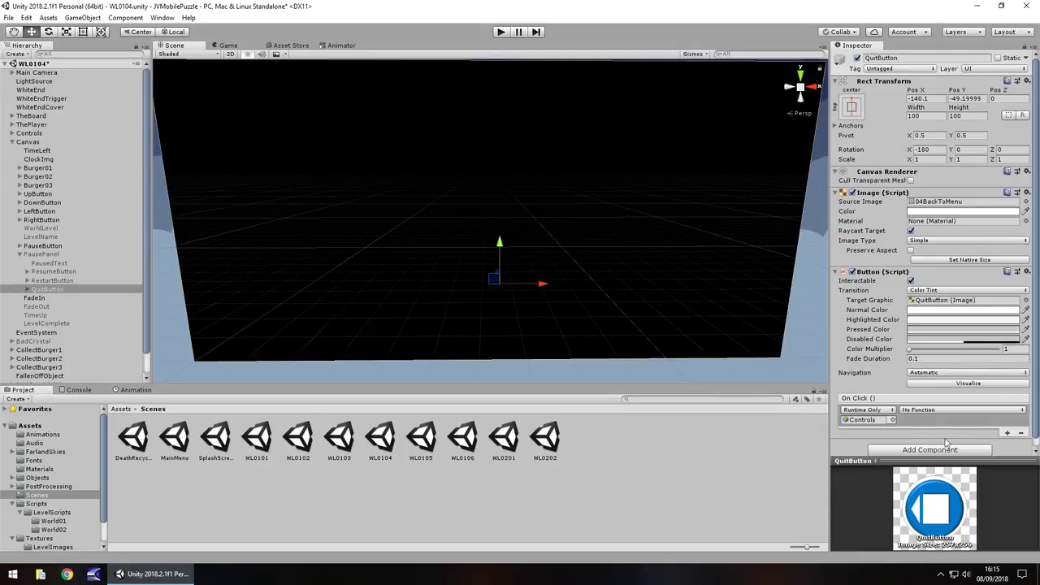
{"action": "left_click", "coordinate": [927, 412]}
{"action": "mouse_move", "coordinate": [937, 522]}
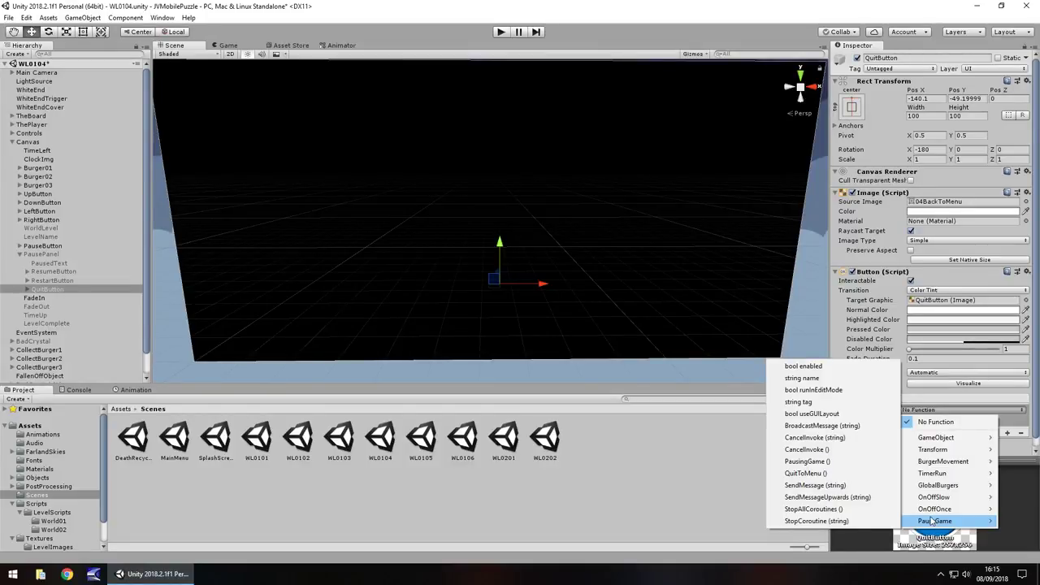
{"action": "left_click", "coordinate": [798, 474]}
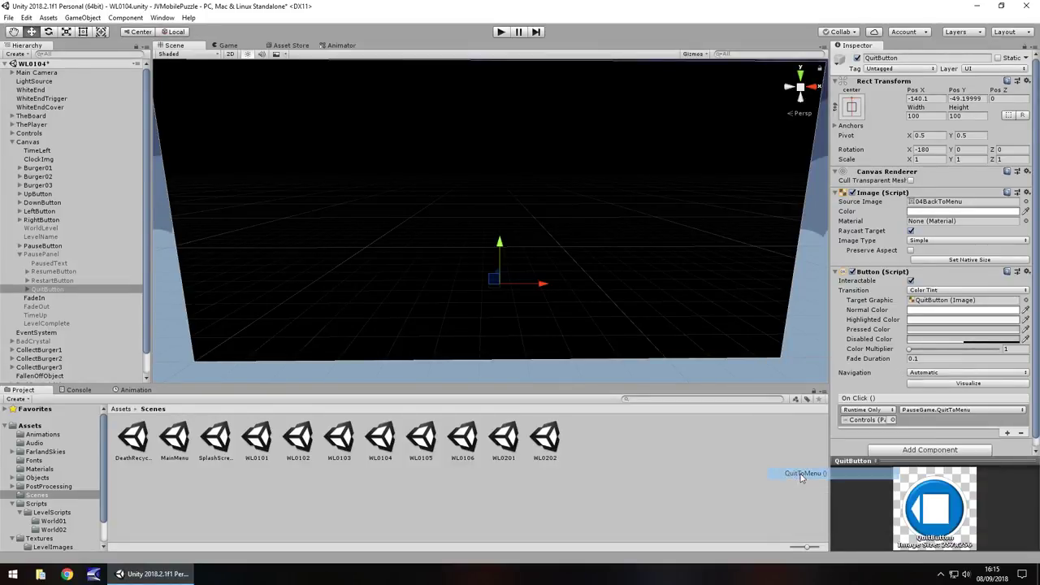
Step: Make the RestartButton call FallenOff.RestartLevelFromPause on FallenOffObject, then check PauseButton
{"action": "left_click", "coordinate": [42, 281]}
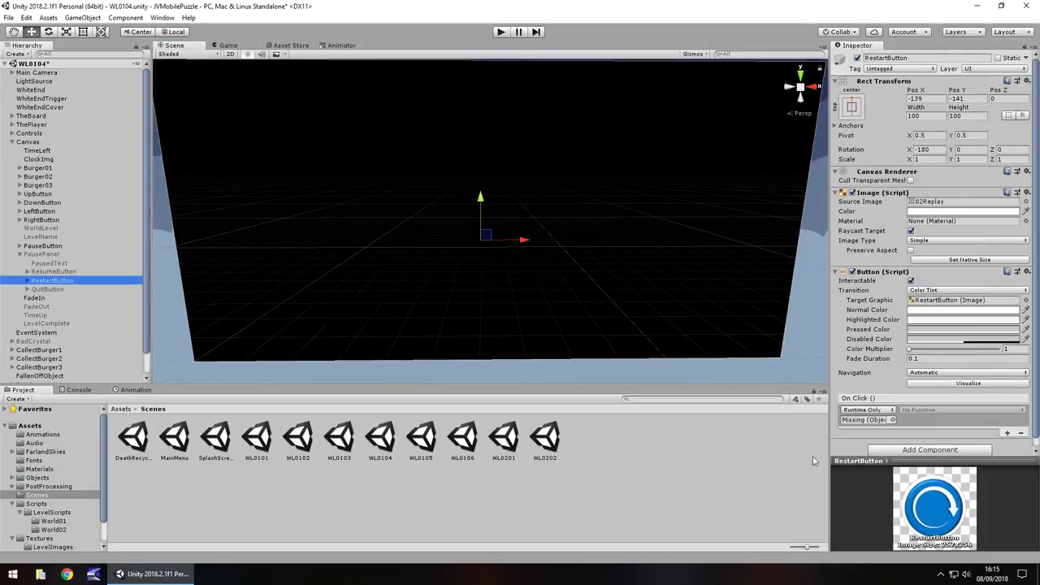
{"action": "scroll", "coordinate": [60, 352], "scroll_direction": "down", "scroll_amount": 1}
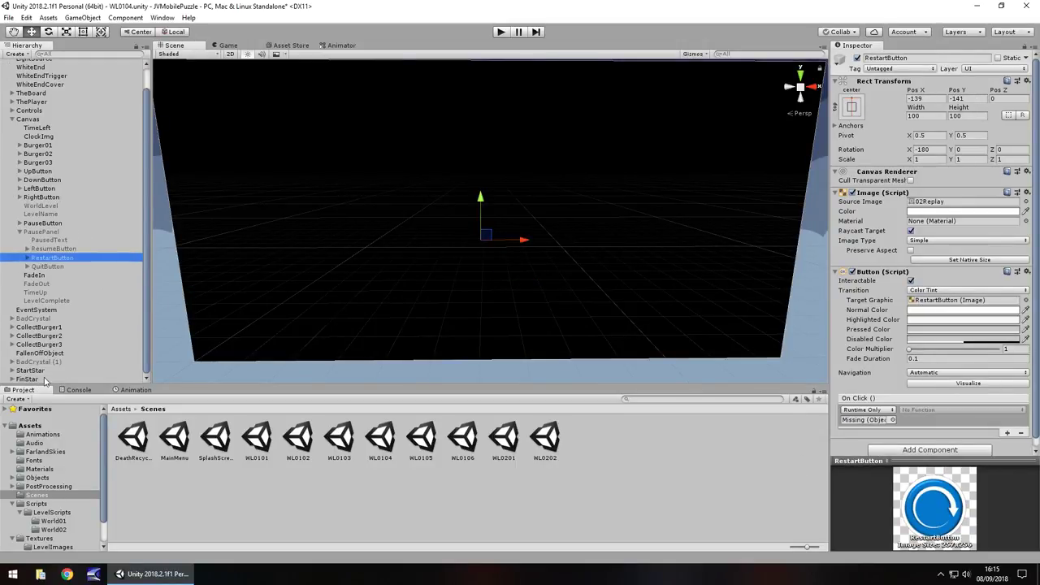
{"action": "left_click_drag", "start_coordinate": [36, 355], "coordinate": [866, 419]}
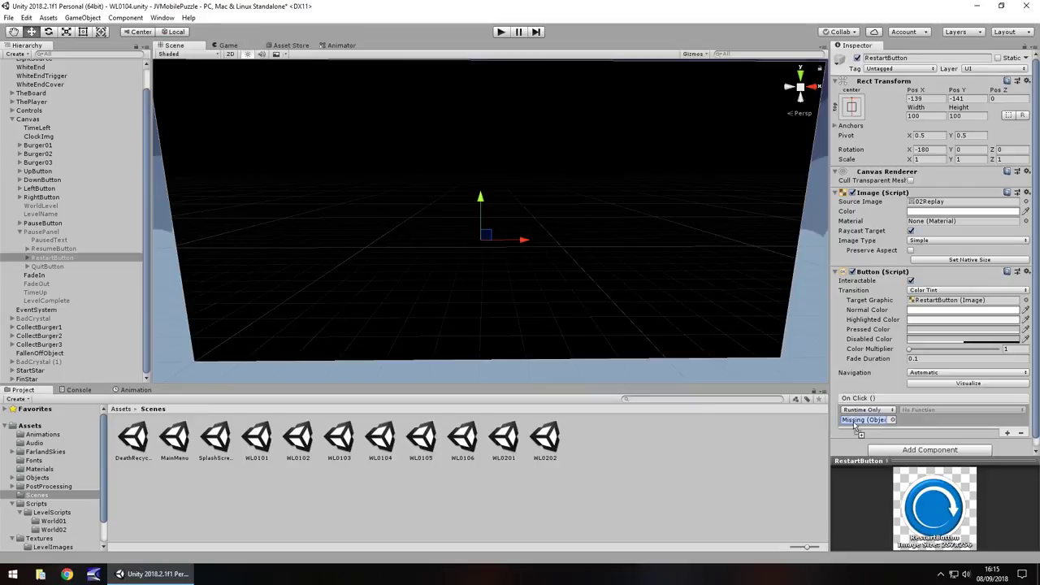
{"action": "left_click", "coordinate": [943, 410]}
{"action": "mouse_move", "coordinate": [945, 497]}
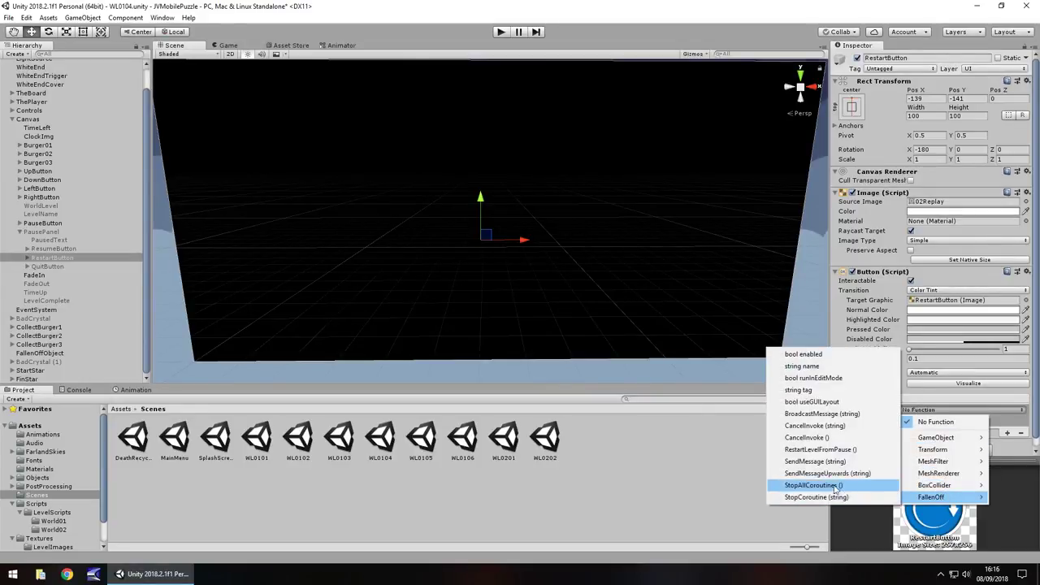
{"action": "left_click", "coordinate": [822, 452]}
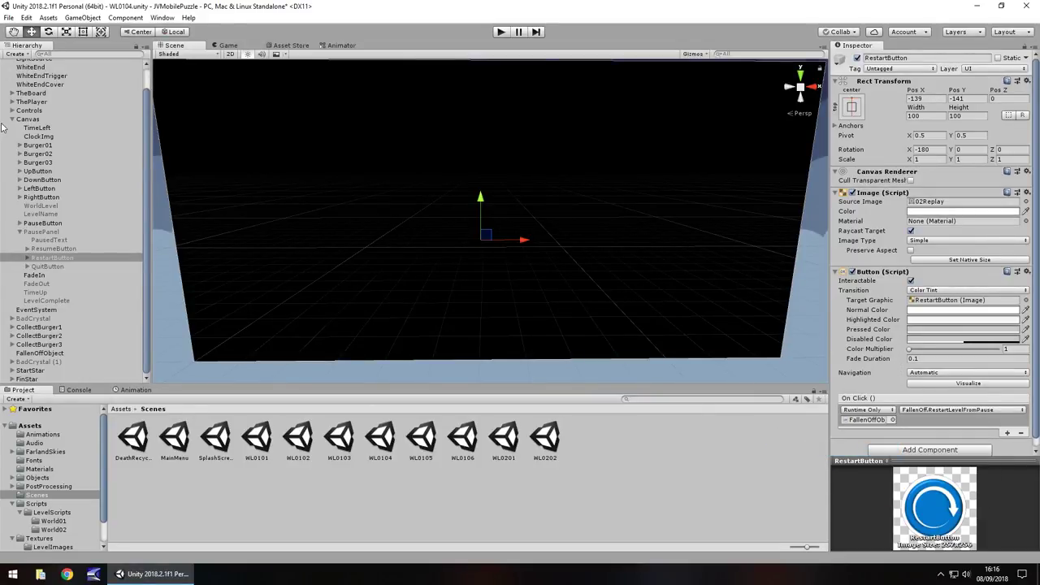
{"action": "left_click", "coordinate": [42, 222]}
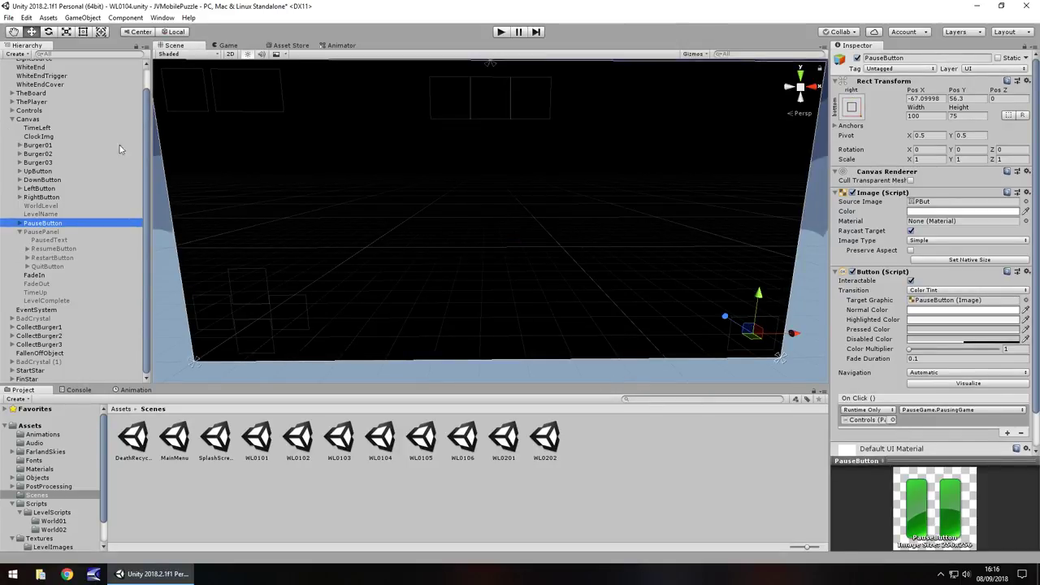
Step: Play-test WL0104, restarting from the pause menu, then open level WL0105
{"action": "left_click", "coordinate": [30, 111]}
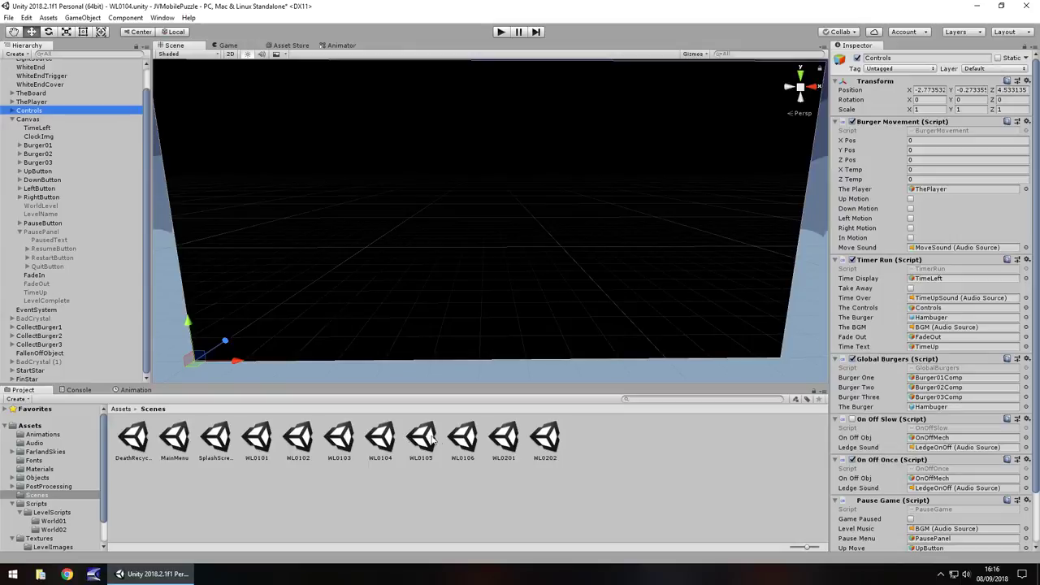
{"action": "left_click", "coordinate": [501, 32]}
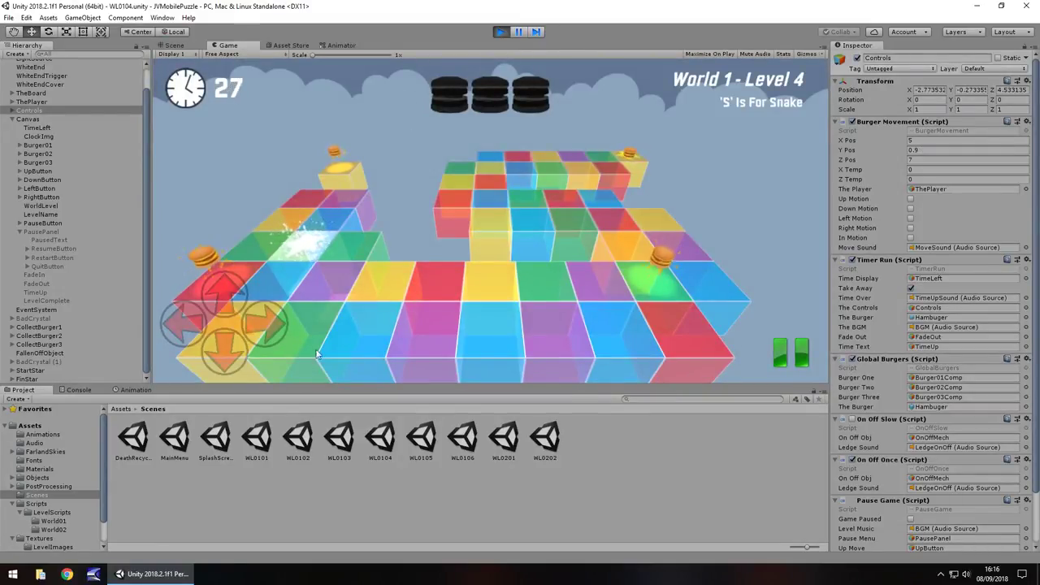
{"action": "left_click", "coordinate": [791, 353]}
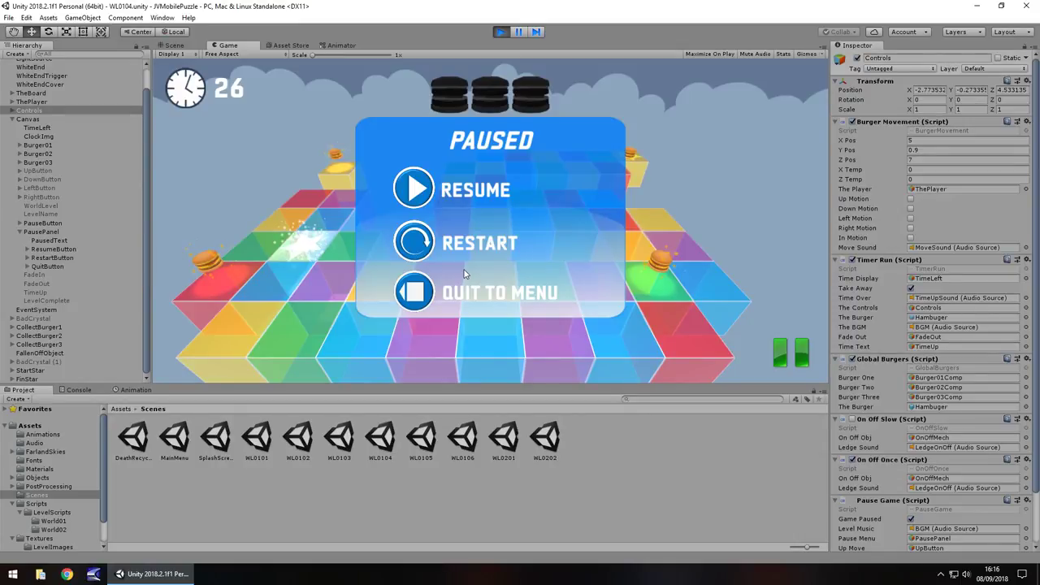
{"action": "left_click", "coordinate": [414, 244]}
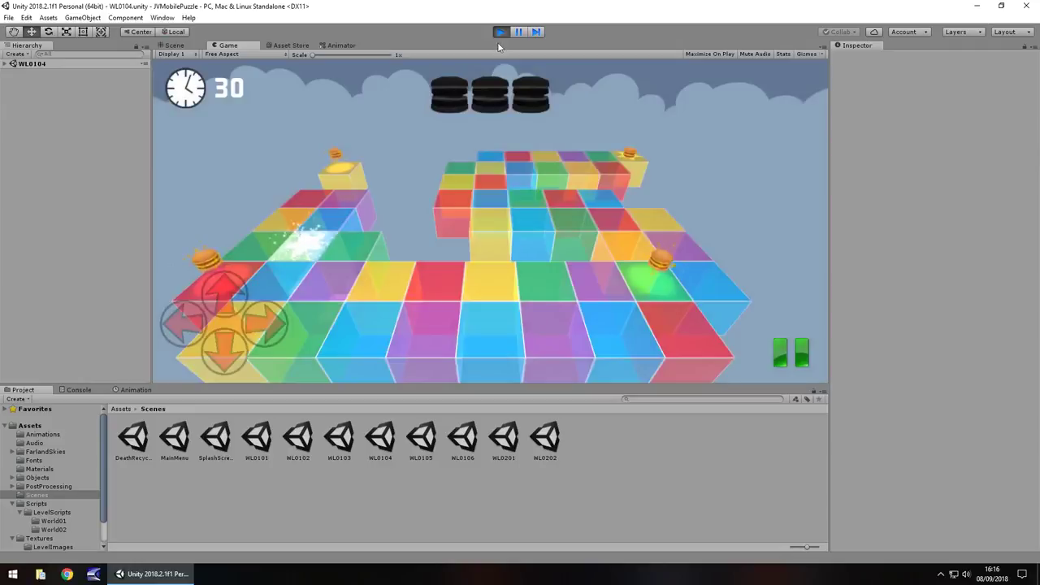
{"action": "left_click", "coordinate": [502, 33]}
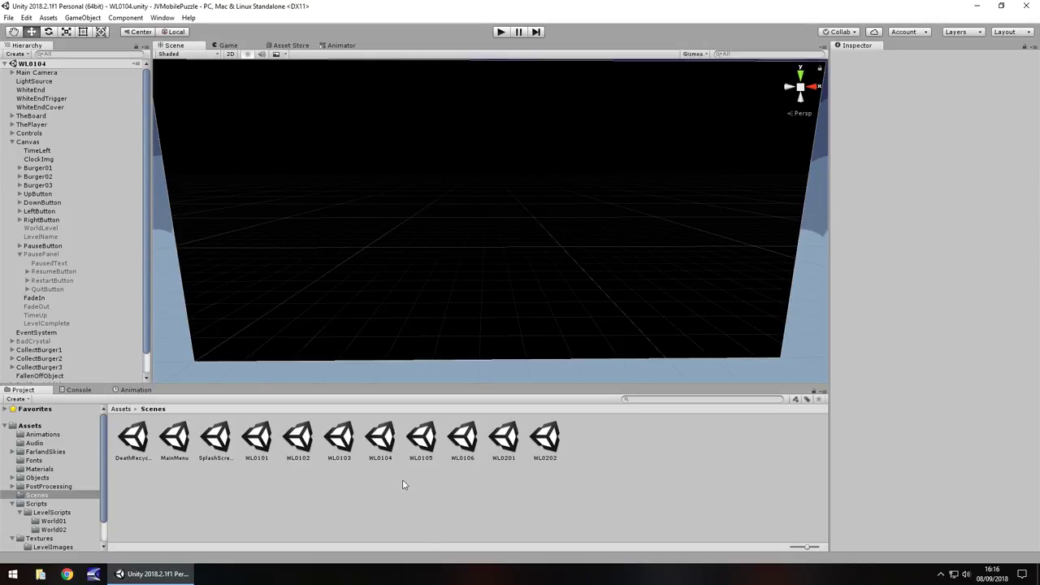
{"action": "double_click", "coordinate": [429, 440]}
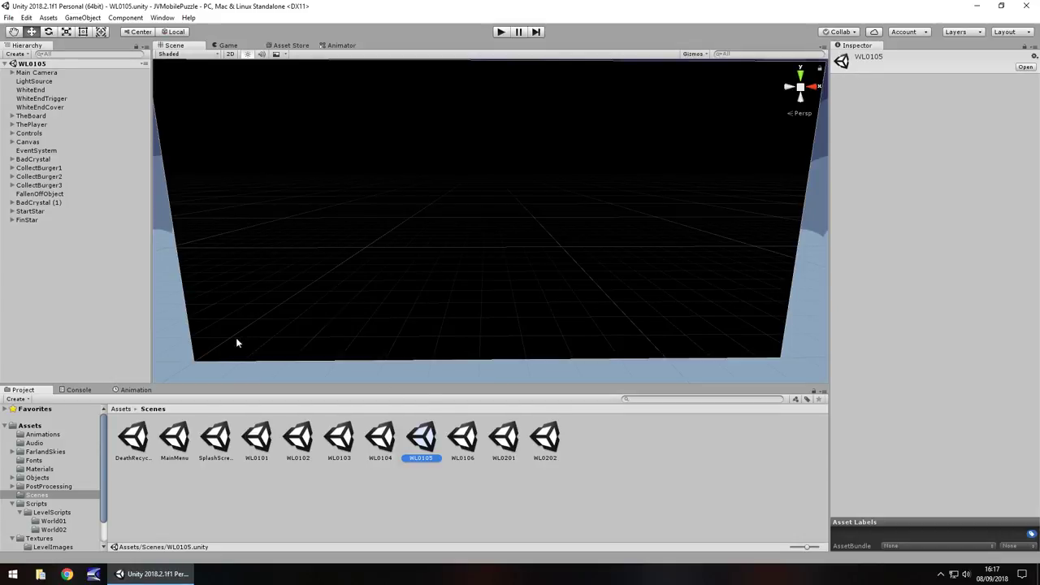
Step: Reopen level WL0104 and select its PausePanel under Canvas for copying
{"action": "left_click", "coordinate": [658, 475]}
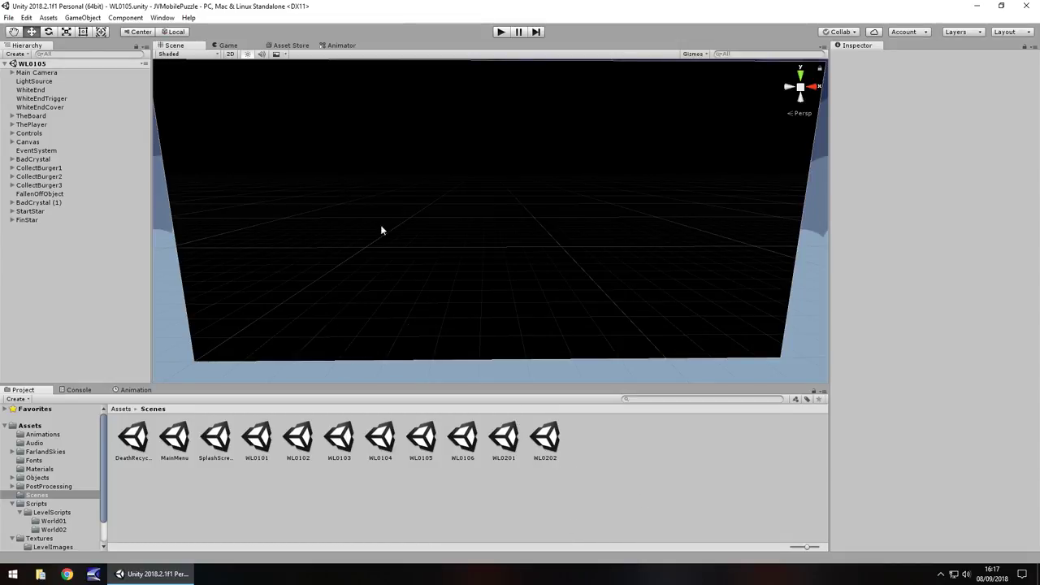
{"action": "double_click", "coordinate": [382, 439]}
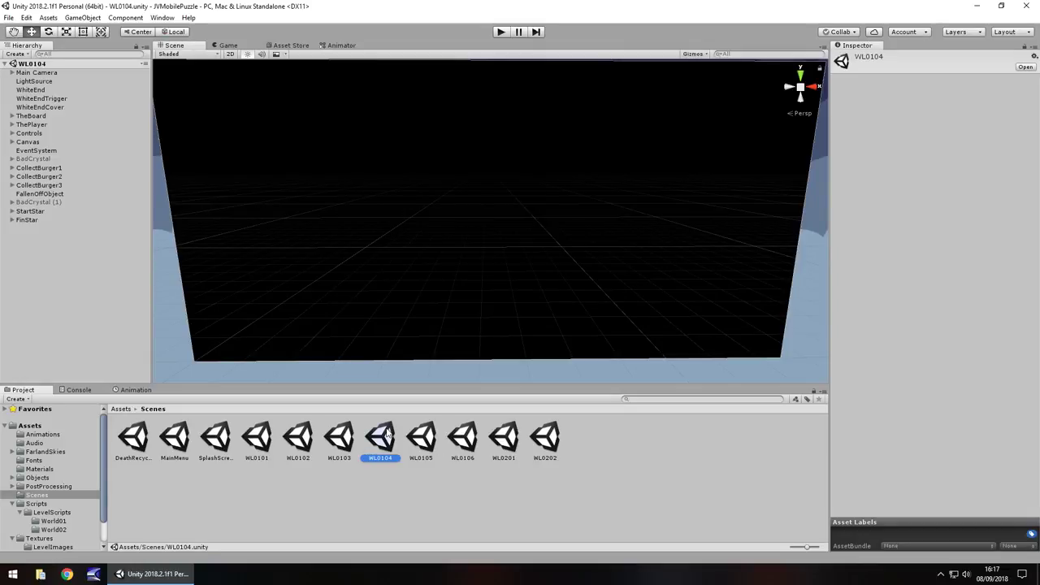
{"action": "left_click", "coordinate": [11, 143]}
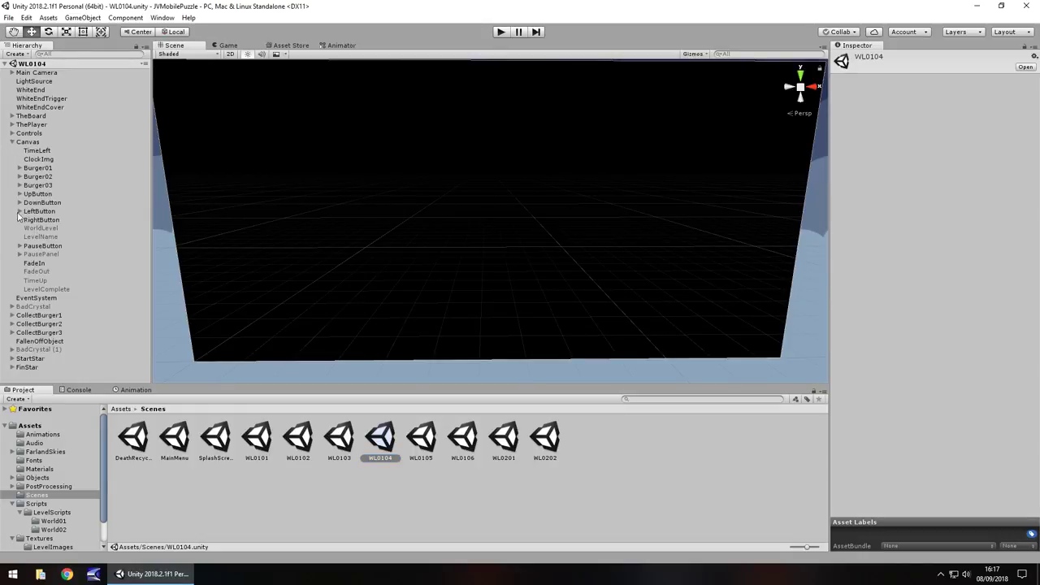
{"action": "left_click", "coordinate": [49, 254]}
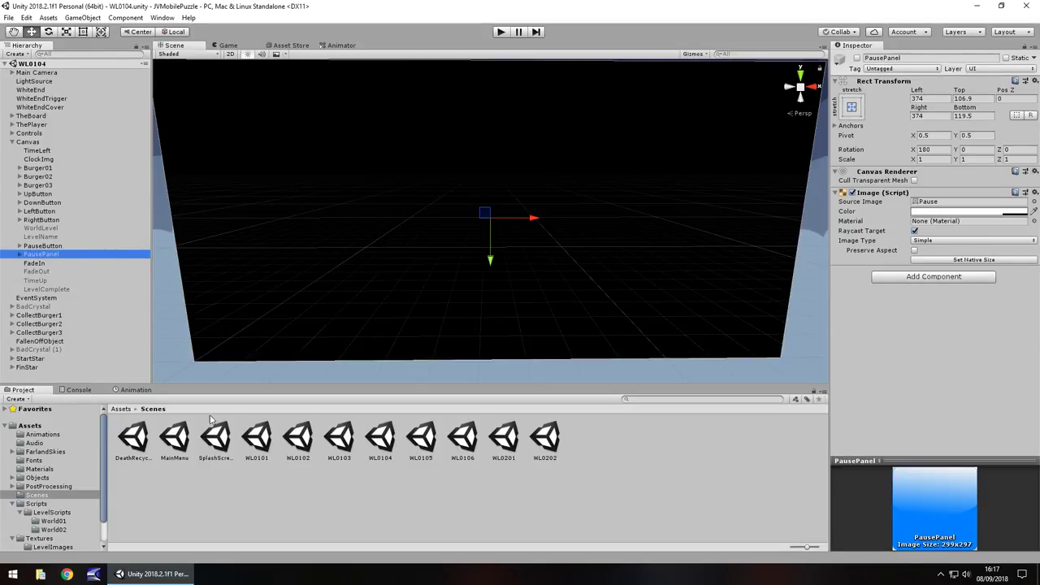
Step: Open WL0105, paste the PausePanel and nest it under Canvas with its buttons shown
{"action": "left_click", "coordinate": [420, 441]}
{"action": "double_click", "coordinate": [420, 442]}
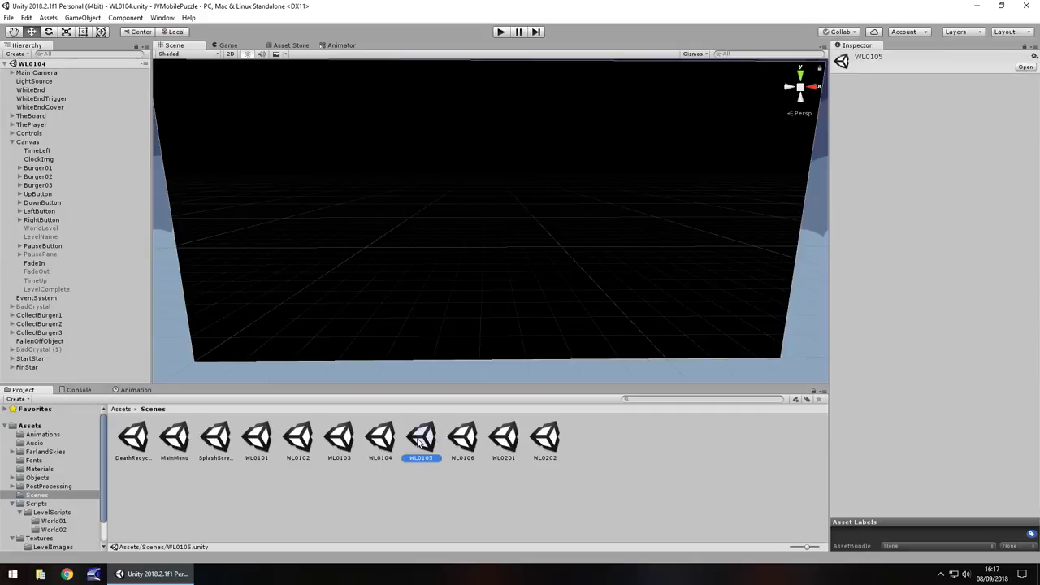
{"action": "key", "text": "ctrl+v"}
{"action": "left_click", "coordinate": [11, 141]}
{"action": "left_click_drag", "start_coordinate": [50, 371], "coordinate": [54, 258]}
{"action": "left_click", "coordinate": [49, 254]}
{"action": "left_click", "coordinate": [19, 255]}
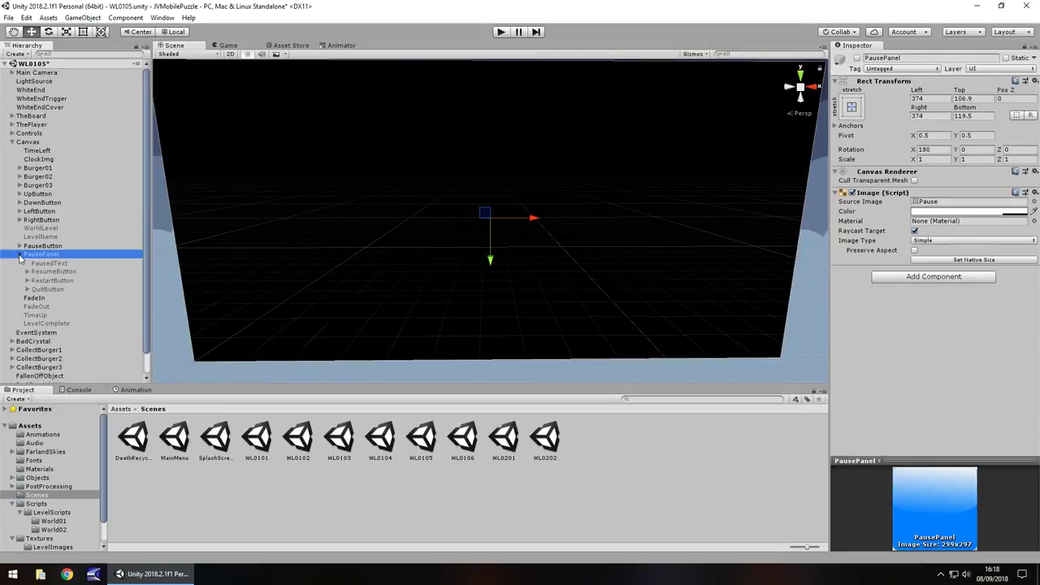
{"action": "left_click", "coordinate": [32, 133]}
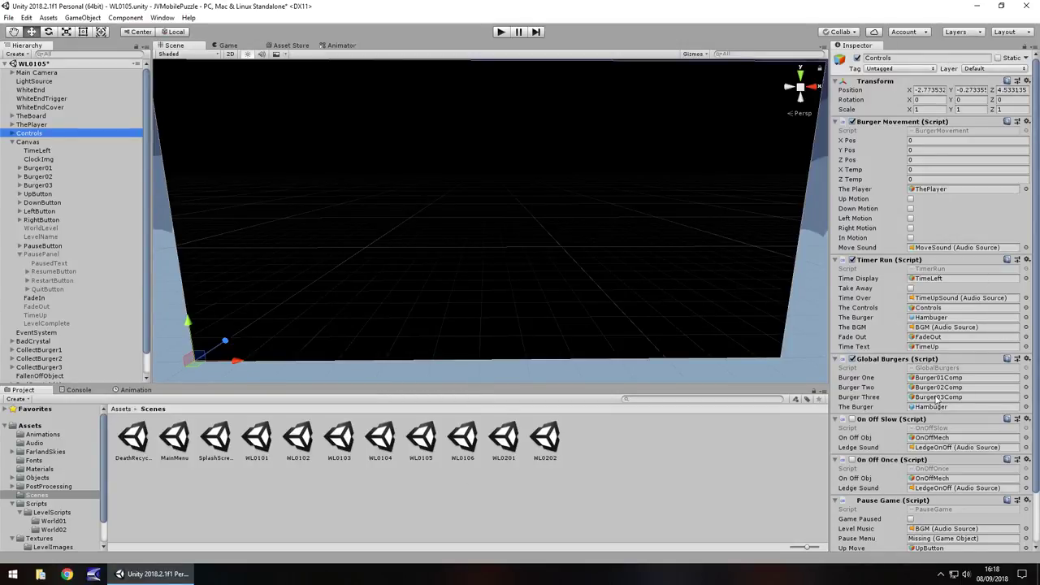
Step: Set PausePanel as Pause Game's Pause Menu and make ResumeButton call PausingGame on Controls
{"action": "scroll", "coordinate": [948, 420], "scroll_direction": "down", "scroll_amount": 3}
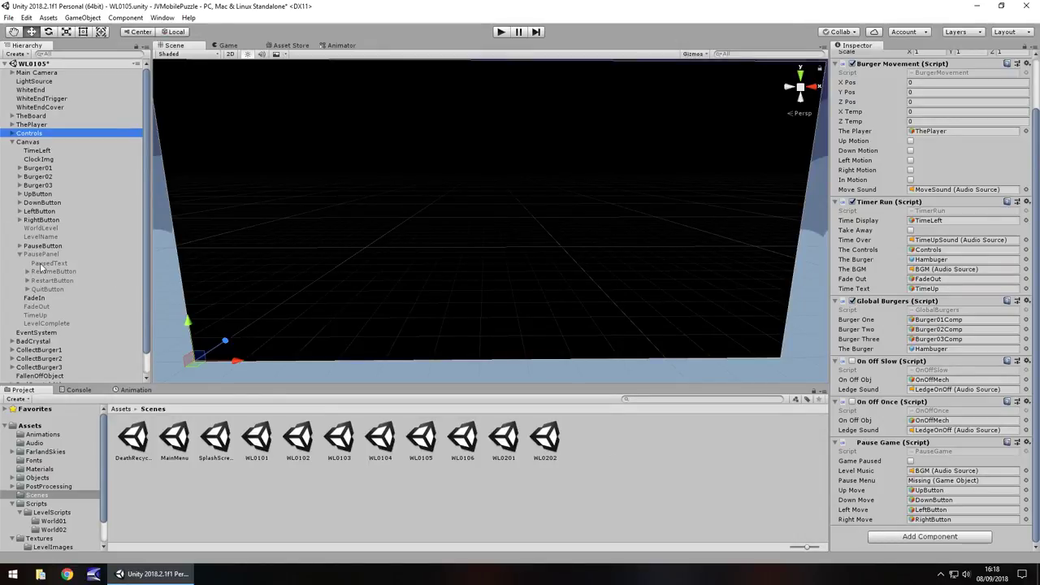
{"action": "left_click_drag", "start_coordinate": [40, 254], "coordinate": [945, 480]}
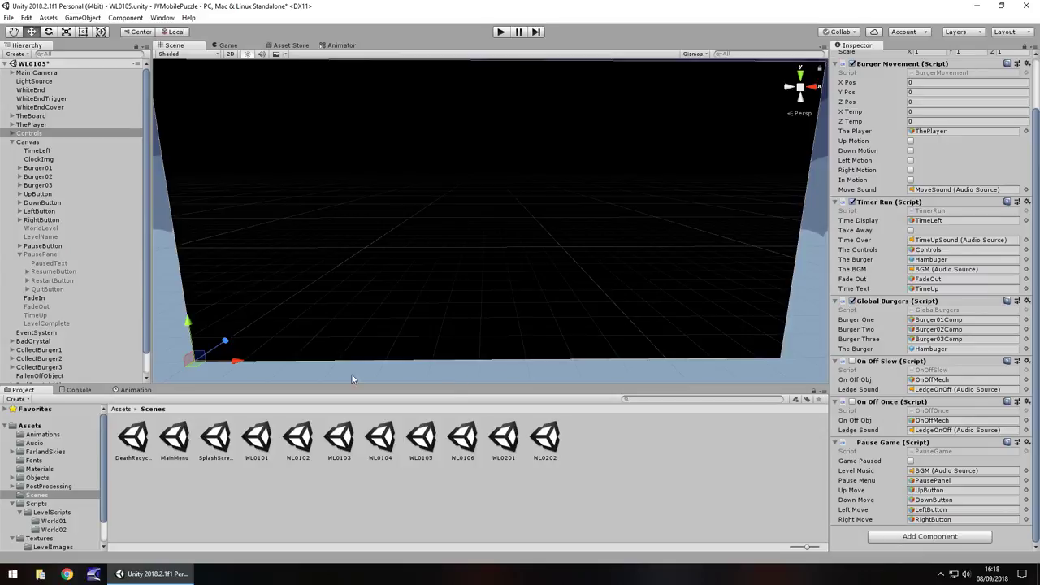
{"action": "left_click", "coordinate": [57, 272]}
{"action": "left_click_drag", "start_coordinate": [31, 133], "coordinate": [866, 411]}
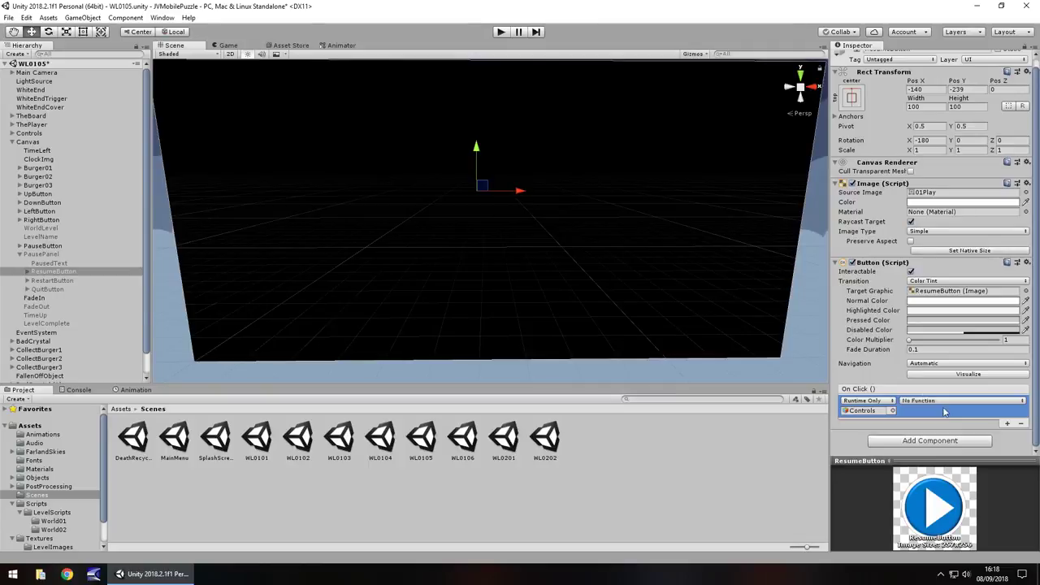
{"action": "left_click", "coordinate": [933, 402]}
{"action": "mouse_move", "coordinate": [931, 515]}
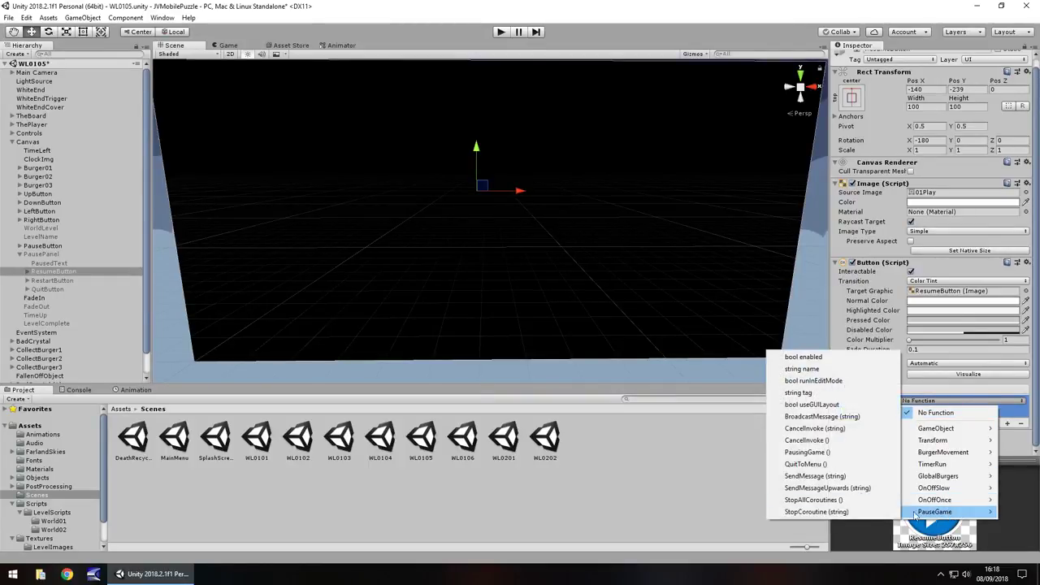
{"action": "left_click", "coordinate": [807, 452]}
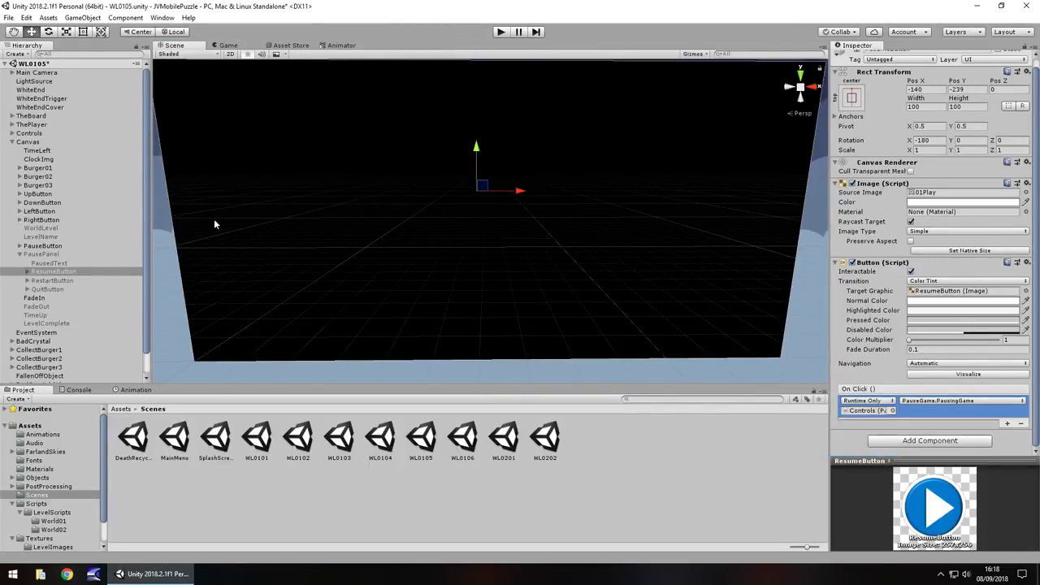
Step: Make QuitButton call PauseGame.QuitToMenu on Controls
{"action": "left_click", "coordinate": [55, 289]}
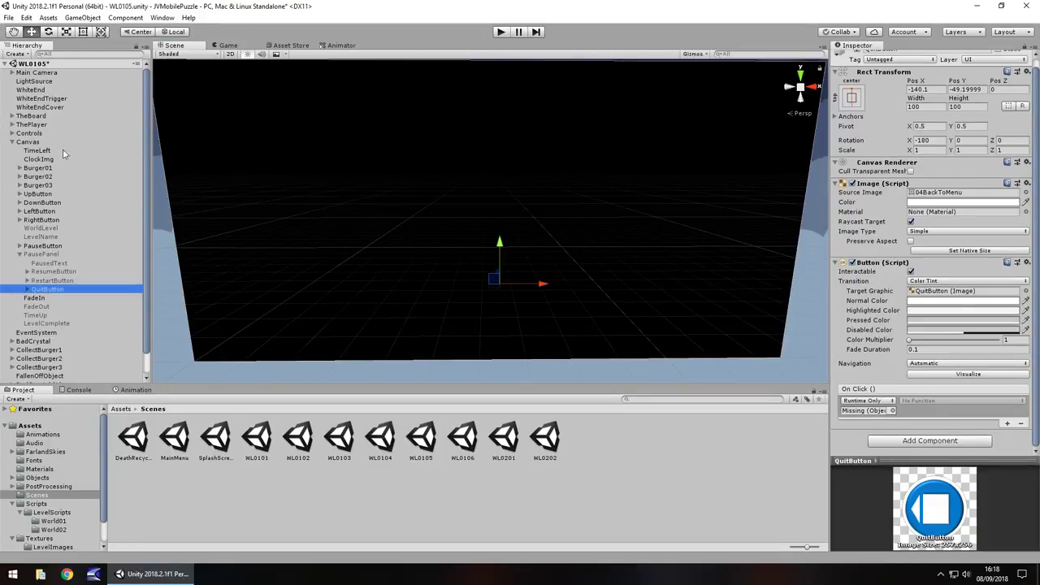
{"action": "left_click_drag", "start_coordinate": [33, 133], "coordinate": [868, 410]}
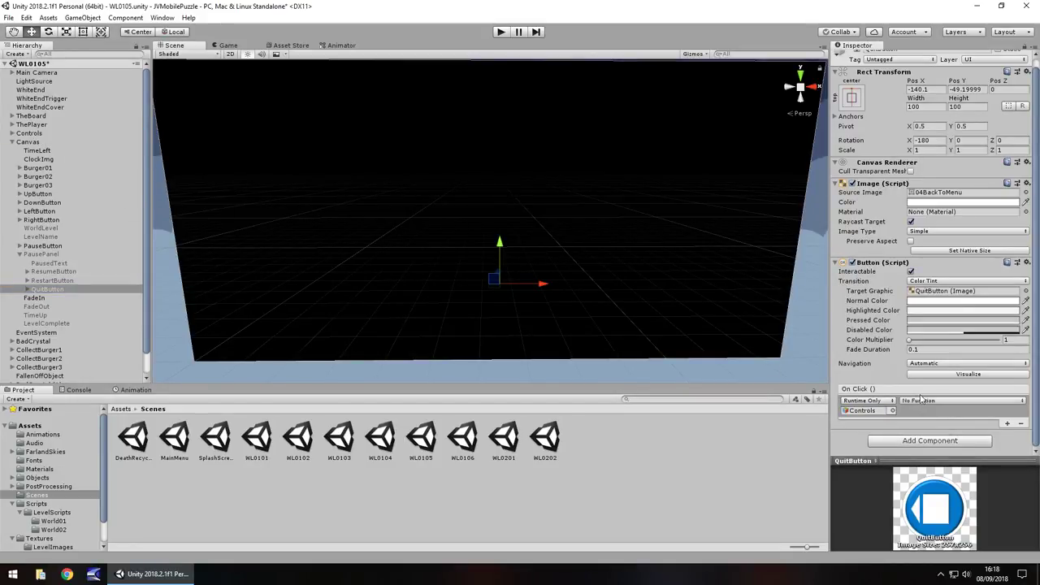
{"action": "left_click", "coordinate": [921, 400]}
{"action": "mouse_move", "coordinate": [943, 514]}
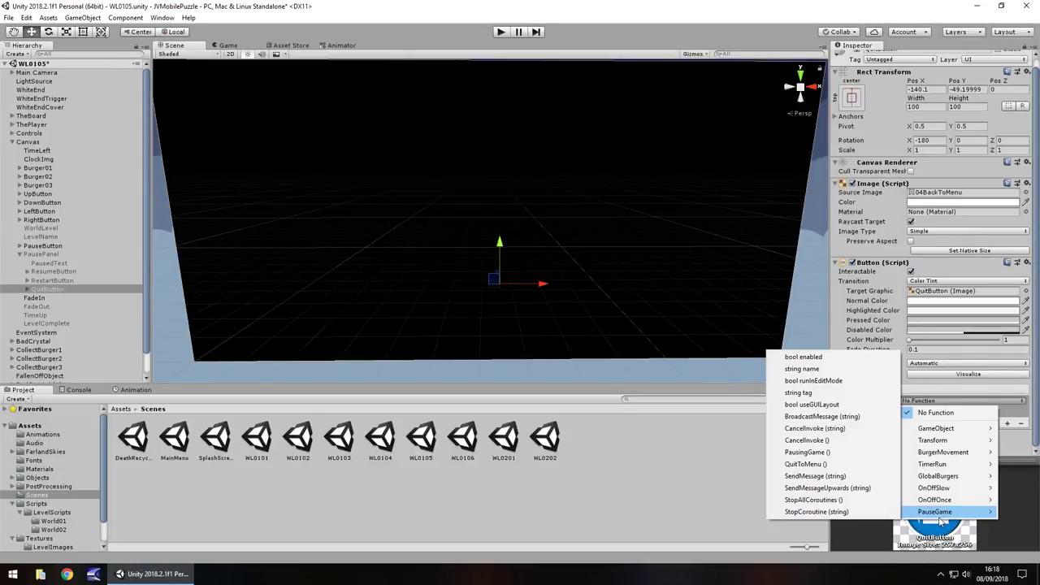
{"action": "left_click", "coordinate": [809, 465]}
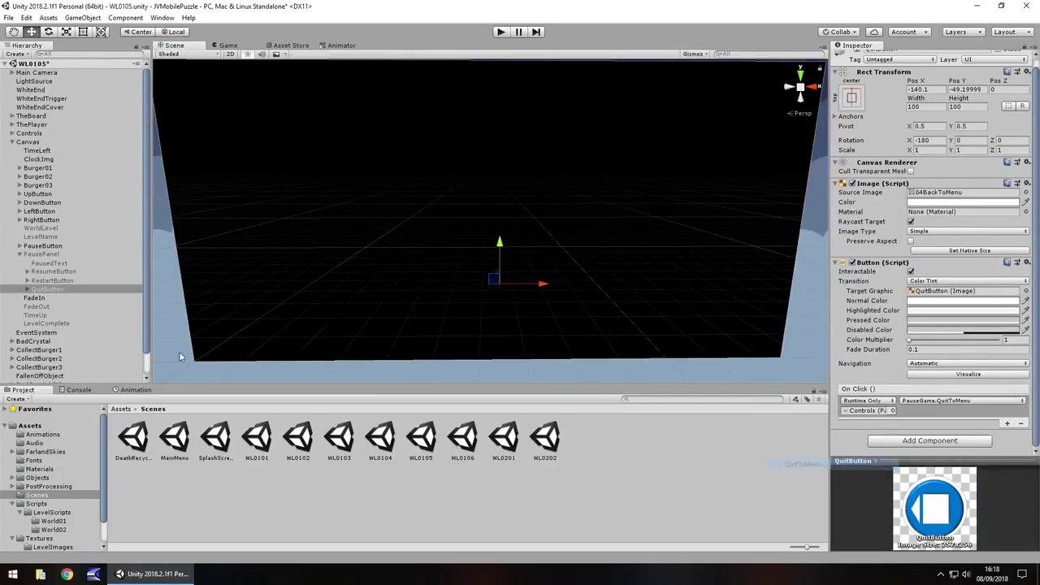
Step: Make RestartButton call FallenOff.RestartLevelFromPause on FallenOffObject
{"action": "left_click", "coordinate": [52, 280]}
{"action": "left_click_drag", "start_coordinate": [42, 376], "coordinate": [868, 411]}
{"action": "left_click", "coordinate": [918, 402]}
{"action": "mouse_move", "coordinate": [935, 488]}
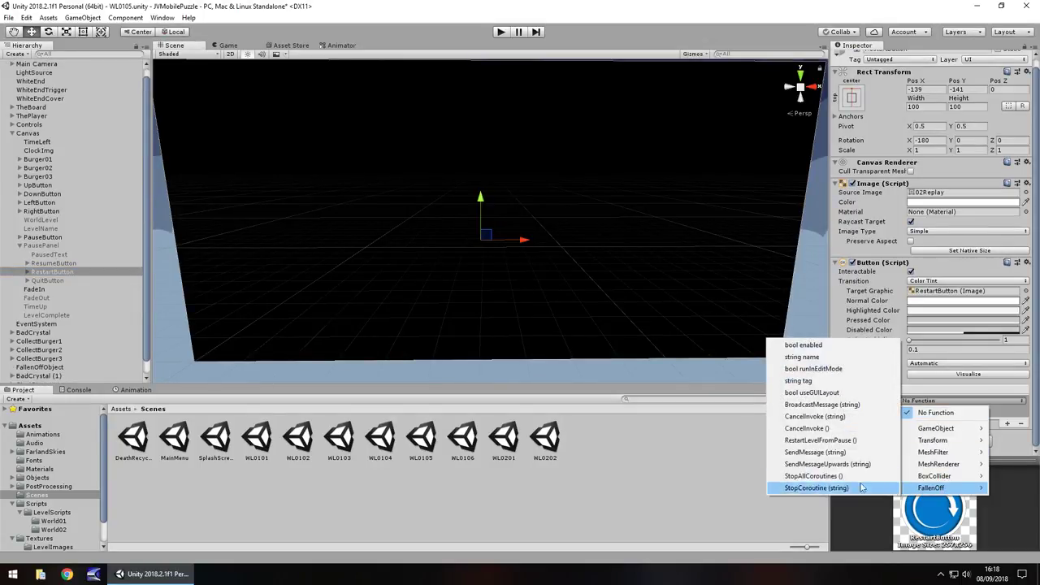
{"action": "left_click", "coordinate": [820, 440]}
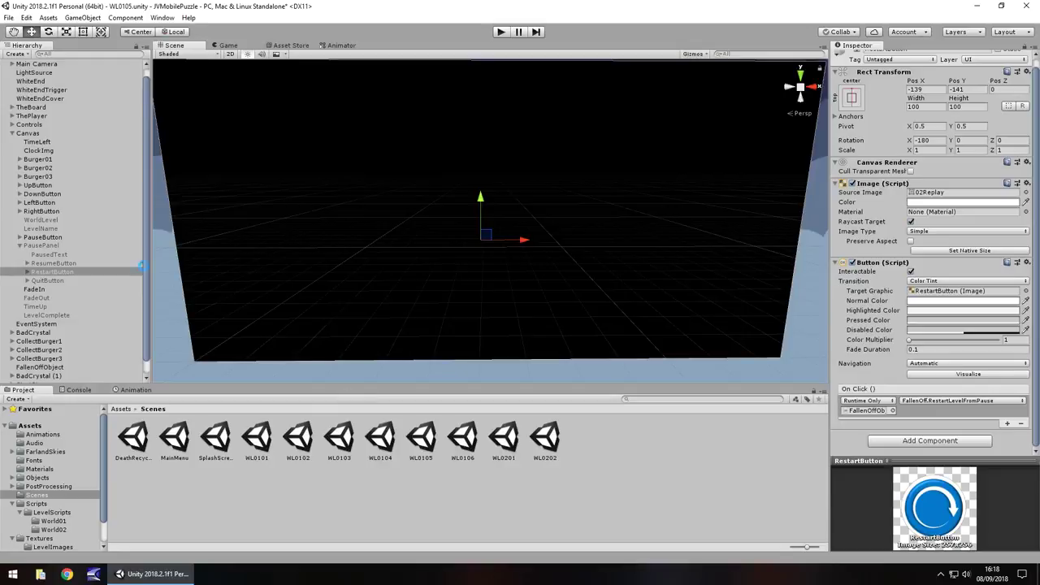
Step: Select PausePanel for copying and open the WL0106 scene
{"action": "left_click", "coordinate": [42, 245]}
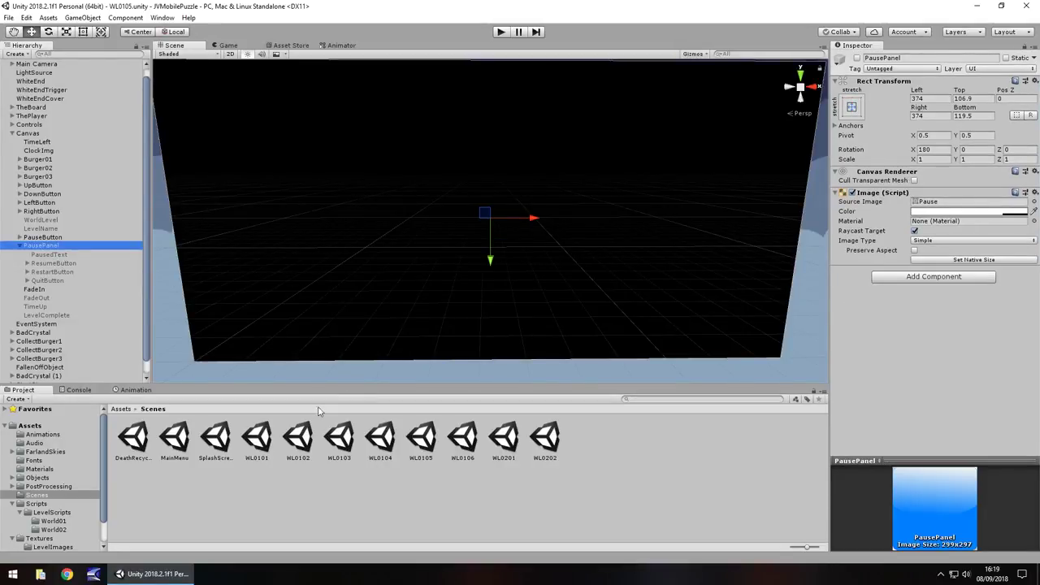
{"action": "left_click", "coordinate": [470, 443]}
{"action": "double_click", "coordinate": [470, 443]}
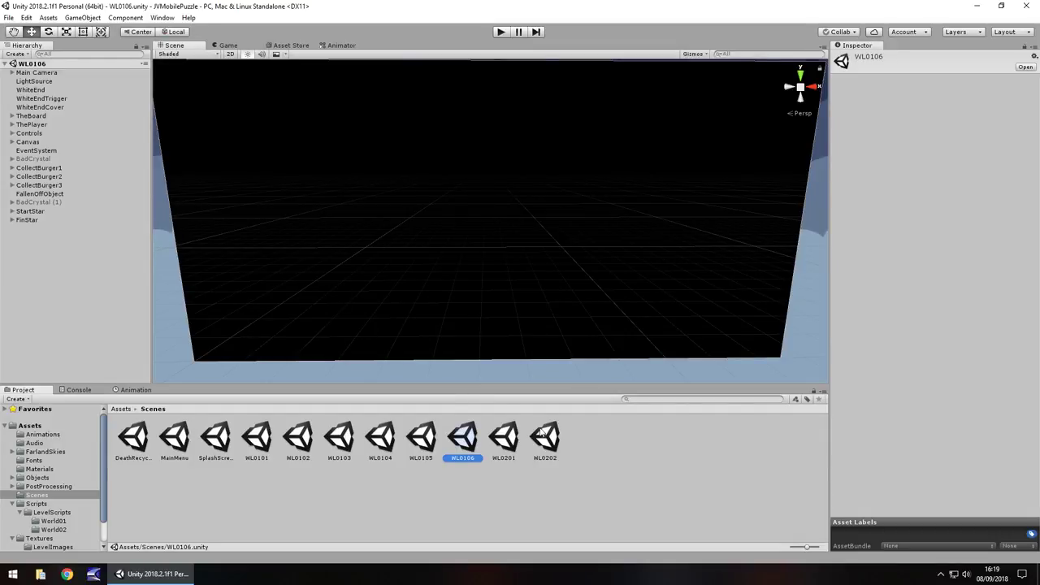
Step: Paste the new PausePanel into WL0106's Canvas and delete the old PausePanel
{"action": "left_click", "coordinate": [68, 277]}
{"action": "key", "text": "ctrl+v"}
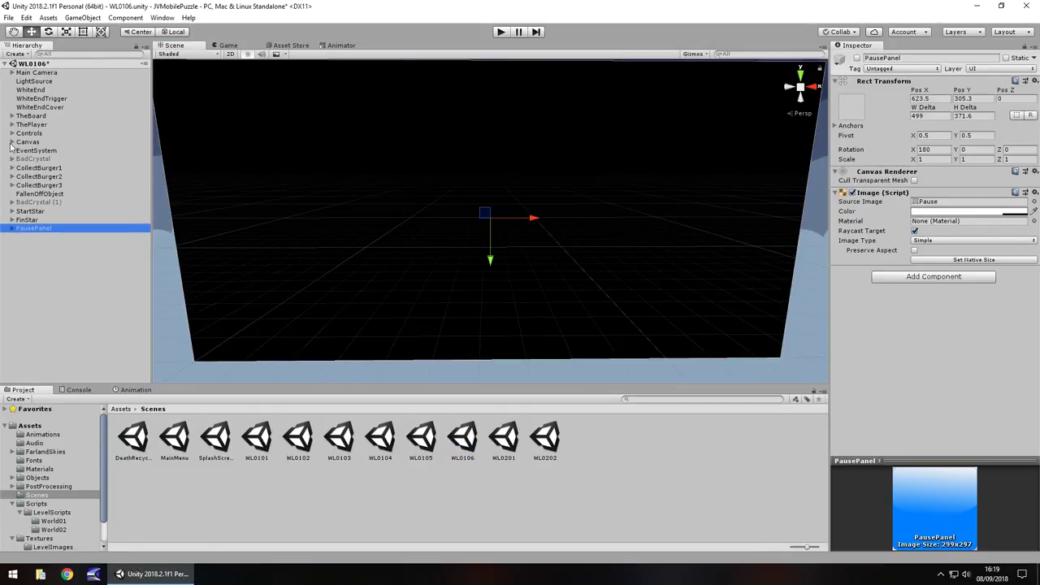
{"action": "left_click", "coordinate": [11, 142]}
{"action": "left_click_drag", "start_coordinate": [43, 377], "coordinate": [47, 264]}
{"action": "left_click", "coordinate": [49, 256]}
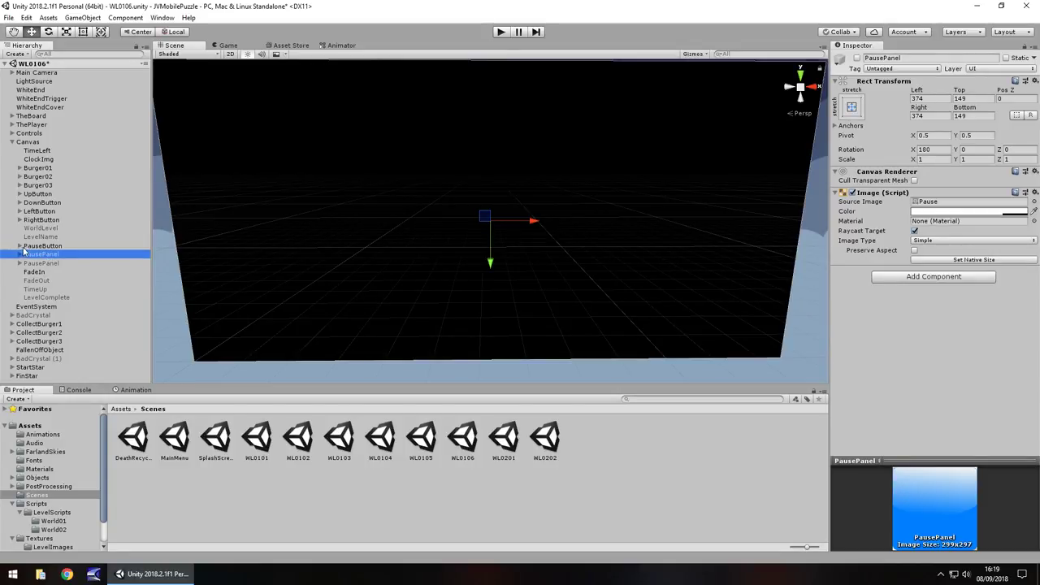
{"action": "key", "text": "Delete"}
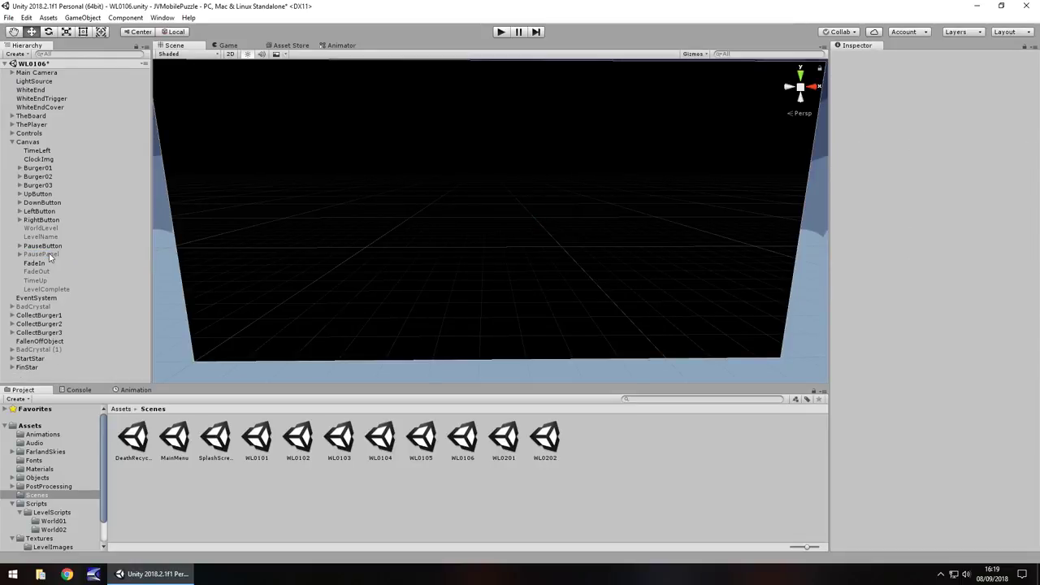
{"action": "left_click", "coordinate": [41, 255]}
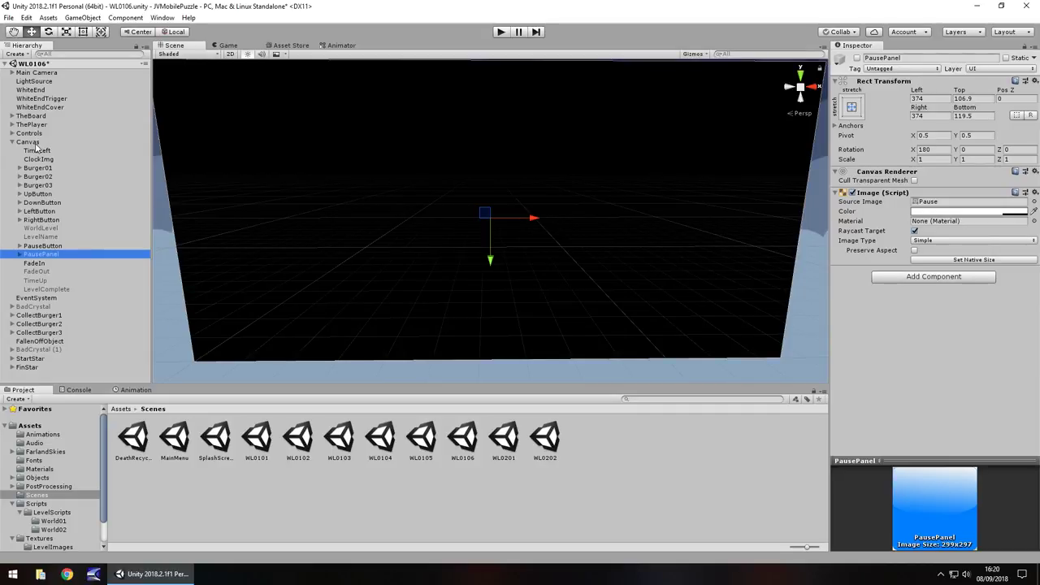
{"action": "left_click", "coordinate": [20, 255]}
Step: Assign PausePanel as the Pause Menu and make ResumeButton call PauseGame.PausingGame
{"action": "left_click", "coordinate": [49, 272]}
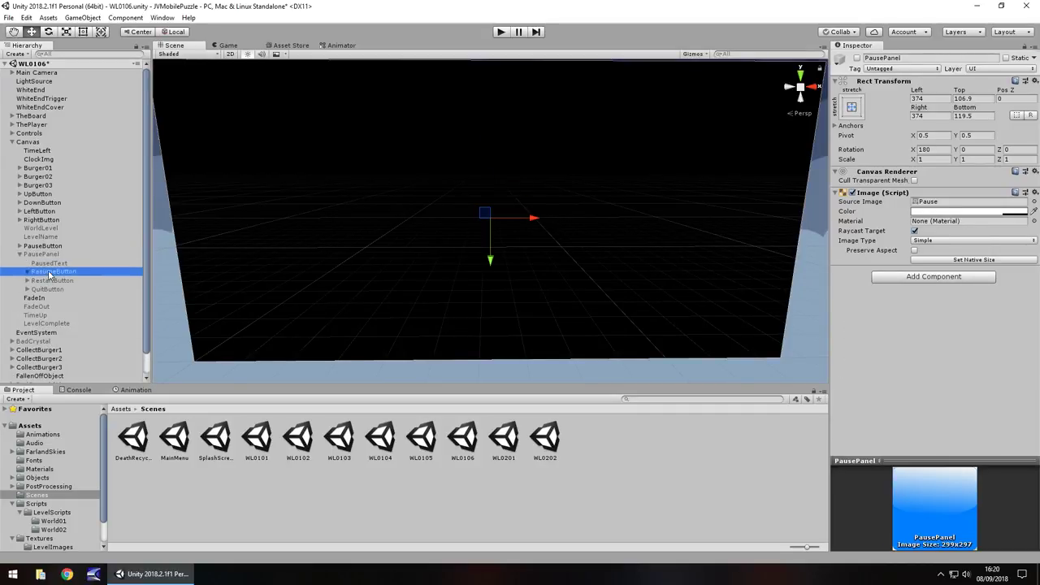
{"action": "left_click", "coordinate": [30, 133]}
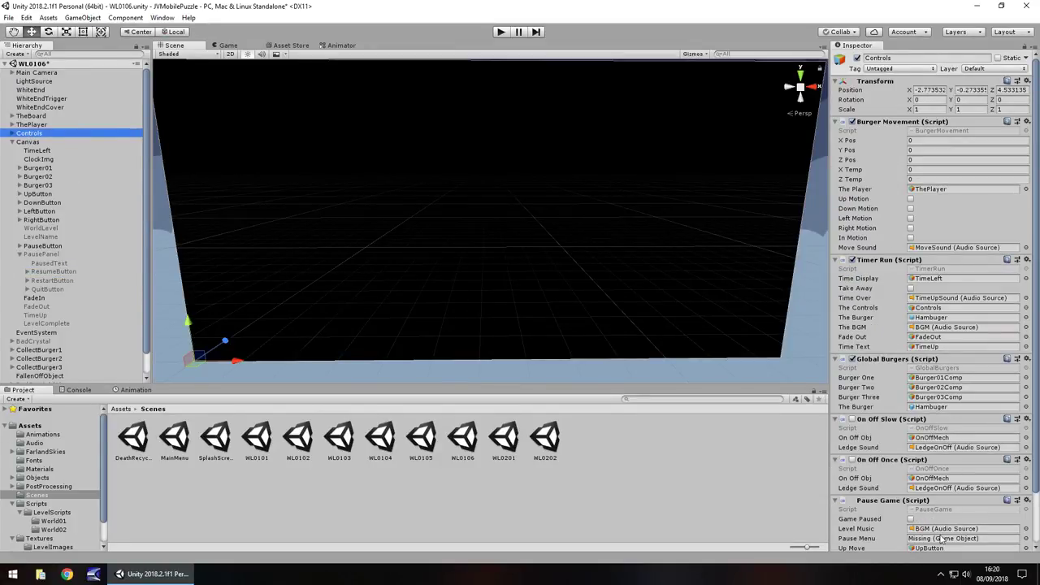
{"action": "left_click", "coordinate": [49, 256]}
{"action": "left_click_drag", "start_coordinate": [54, 260], "coordinate": [938, 543]}
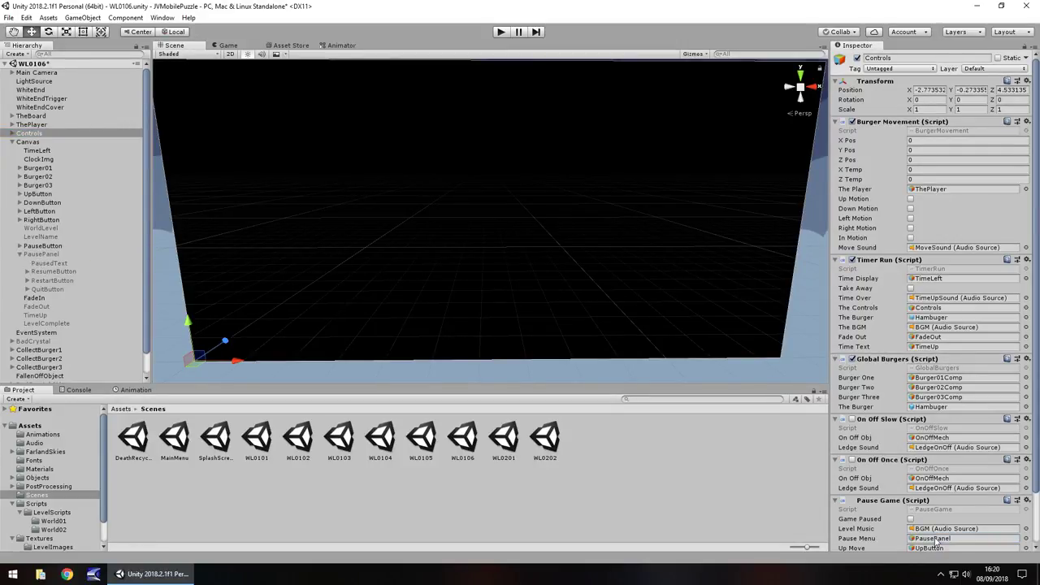
{"action": "left_click", "coordinate": [48, 273]}
{"action": "left_click_drag", "start_coordinate": [29, 133], "coordinate": [868, 421]}
{"action": "left_click", "coordinate": [931, 410]}
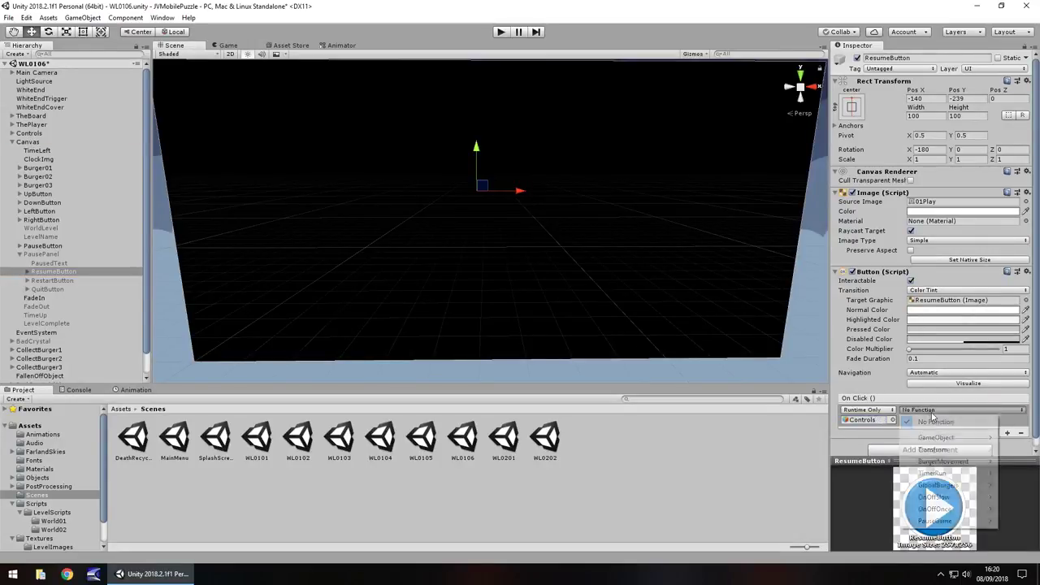
{"action": "mouse_move", "coordinate": [944, 521]}
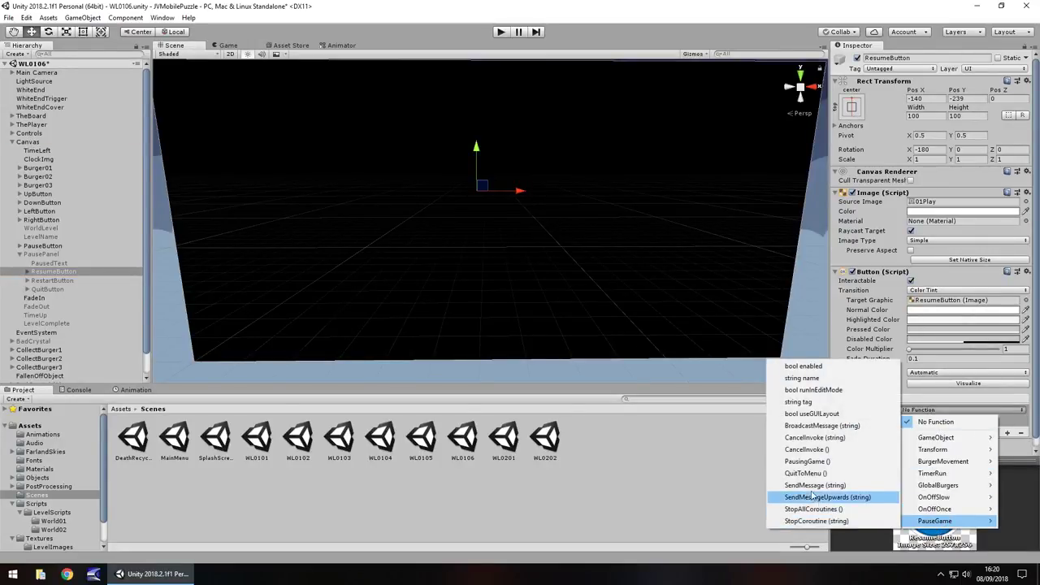
{"action": "left_click", "coordinate": [807, 461]}
Step: Make QuitButton call PauseGame.QuitToMenu on Controls
{"action": "left_click", "coordinate": [47, 290]}
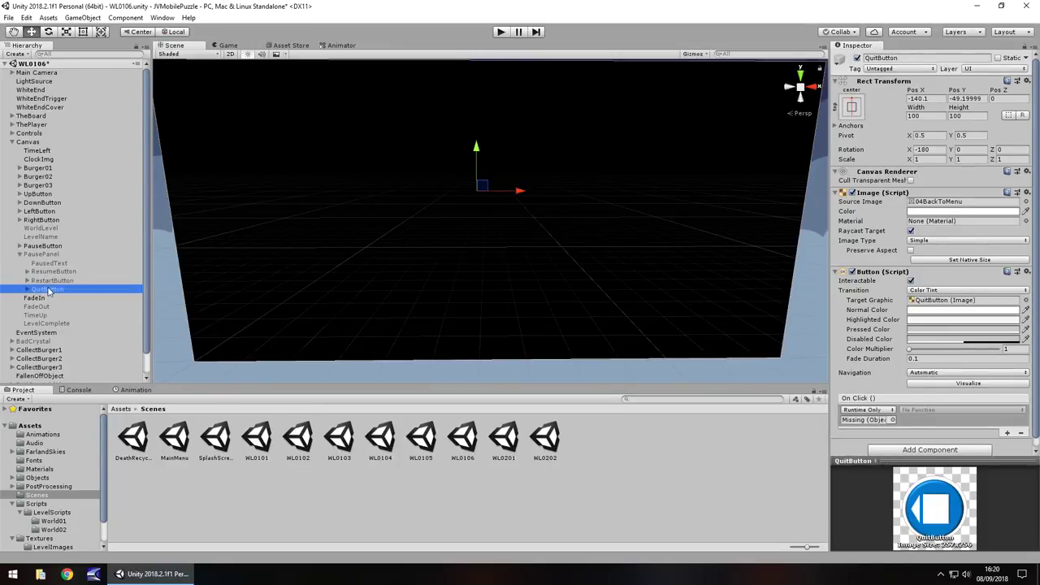
{"action": "left_click_drag", "start_coordinate": [33, 134], "coordinate": [891, 422]}
{"action": "left_click", "coordinate": [964, 409]}
{"action": "mouse_move", "coordinate": [941, 521]}
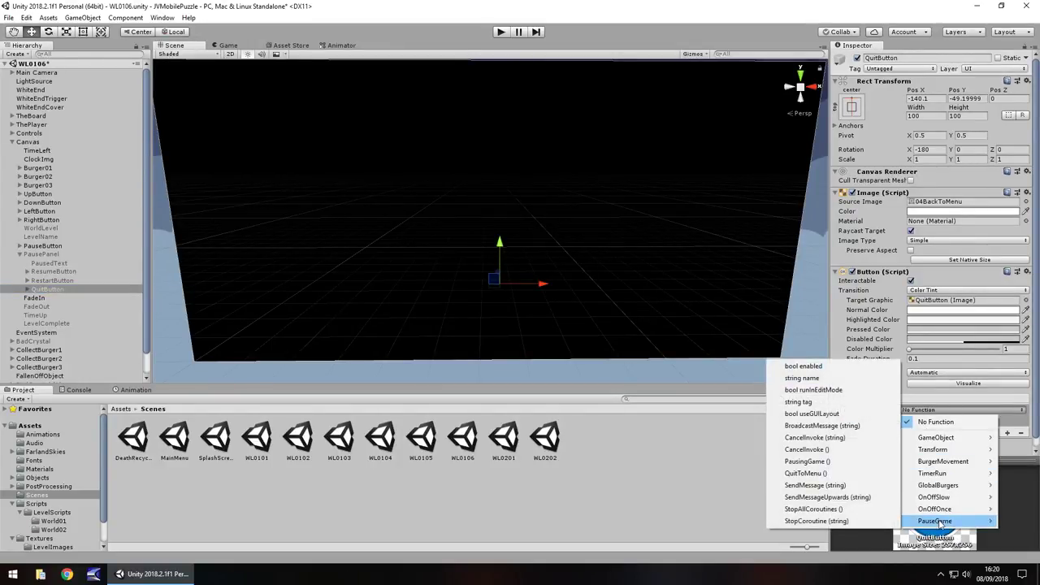
{"action": "left_click", "coordinate": [806, 473]}
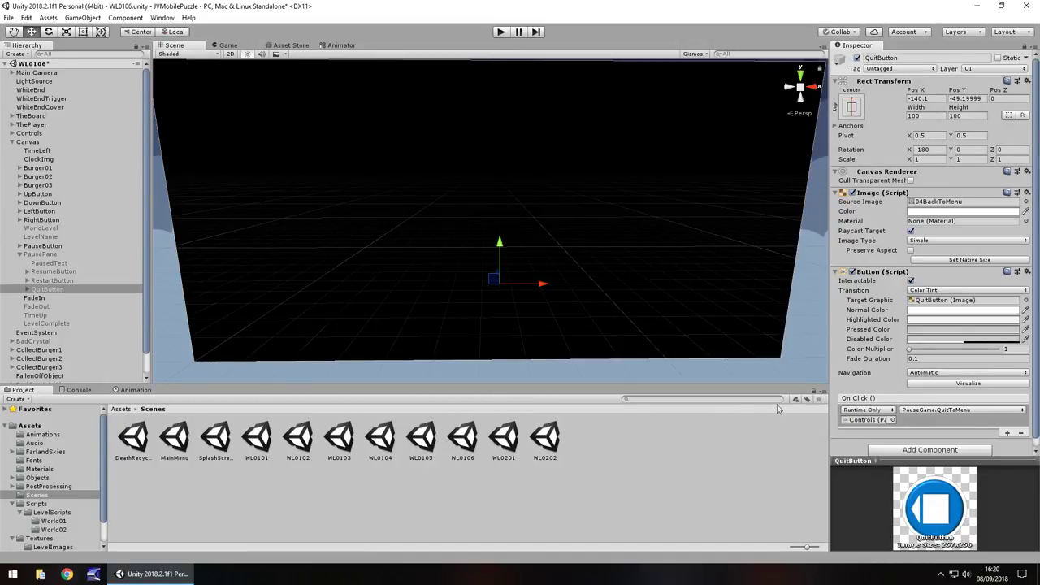
Step: Make RestartButton call FallenOff.RestartLevelFromPause, then open level WL0201
{"action": "left_click", "coordinate": [73, 280]}
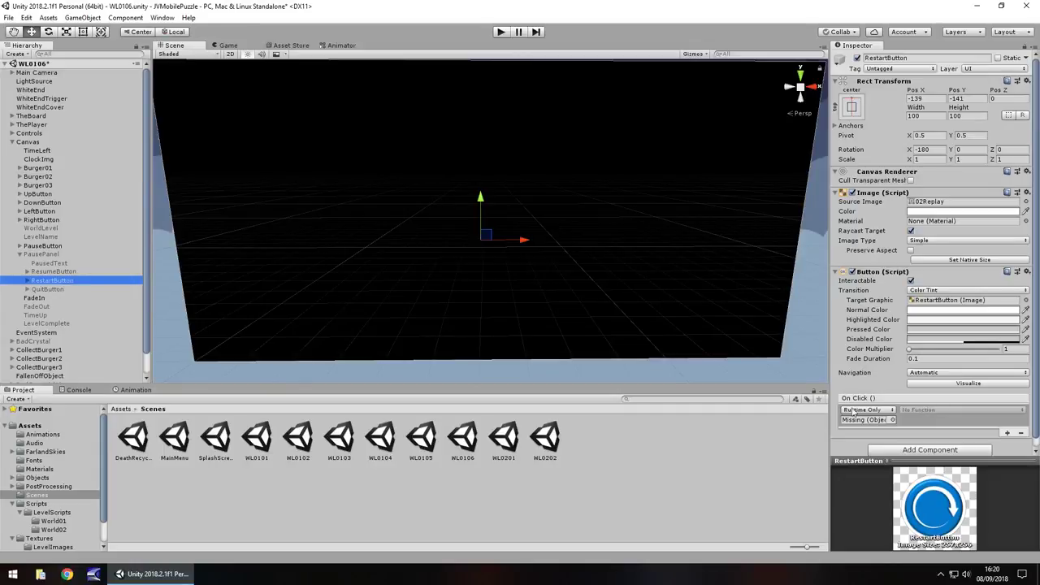
{"action": "scroll", "coordinate": [21, 346], "scroll_direction": "down", "scroll_amount": 1}
{"action": "left_click_drag", "start_coordinate": [48, 359], "coordinate": [877, 423]}
{"action": "left_click", "coordinate": [963, 409]}
{"action": "mouse_move", "coordinate": [929, 498]}
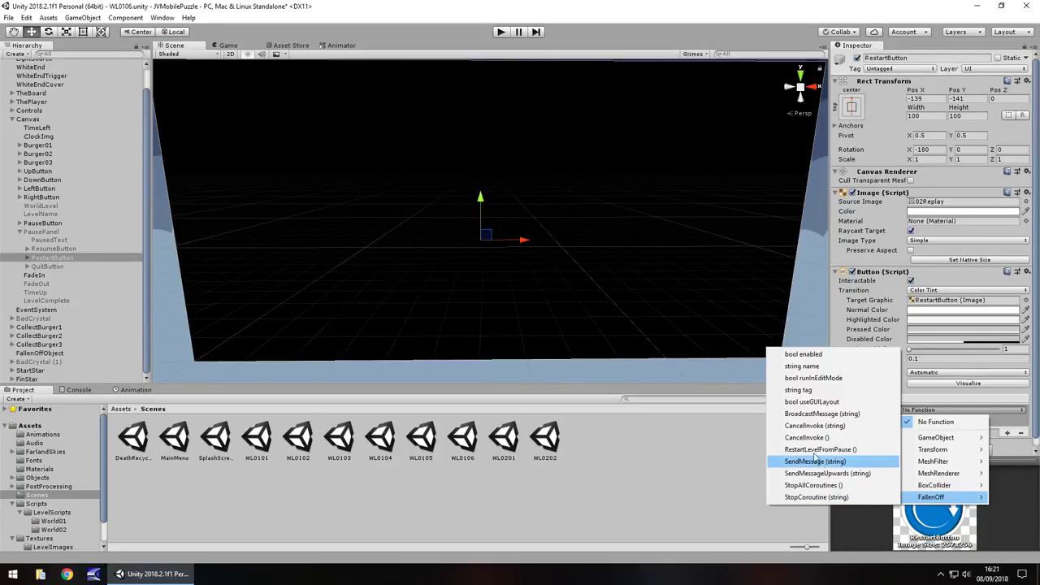
{"action": "left_click", "coordinate": [814, 449]}
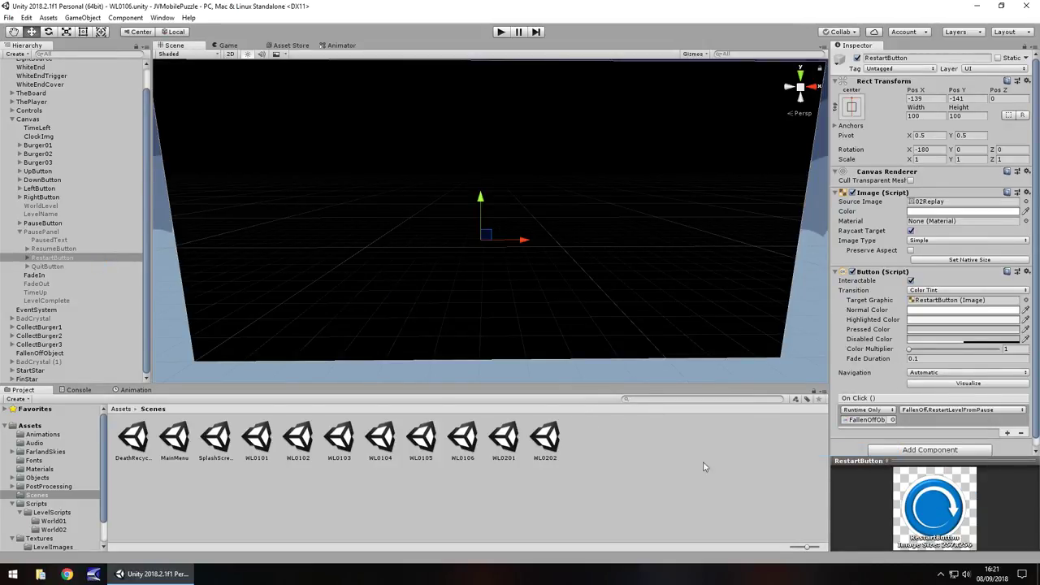
{"action": "left_click", "coordinate": [45, 232]}
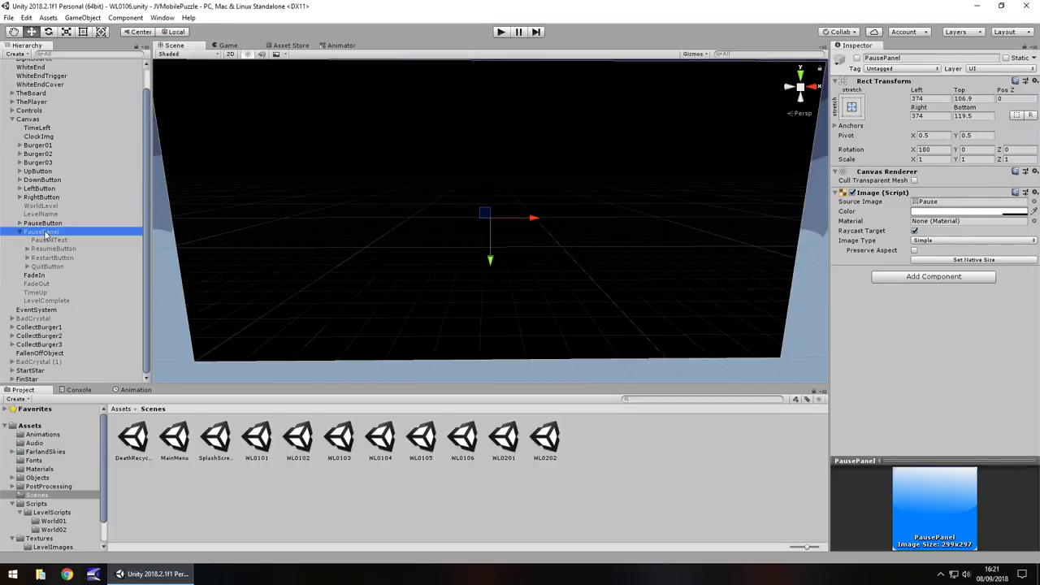
{"action": "double_click", "coordinate": [504, 439]}
Step: Paste the copied PausePanel into WL0201 and move it under Canvas
{"action": "left_click", "coordinate": [63, 260]}
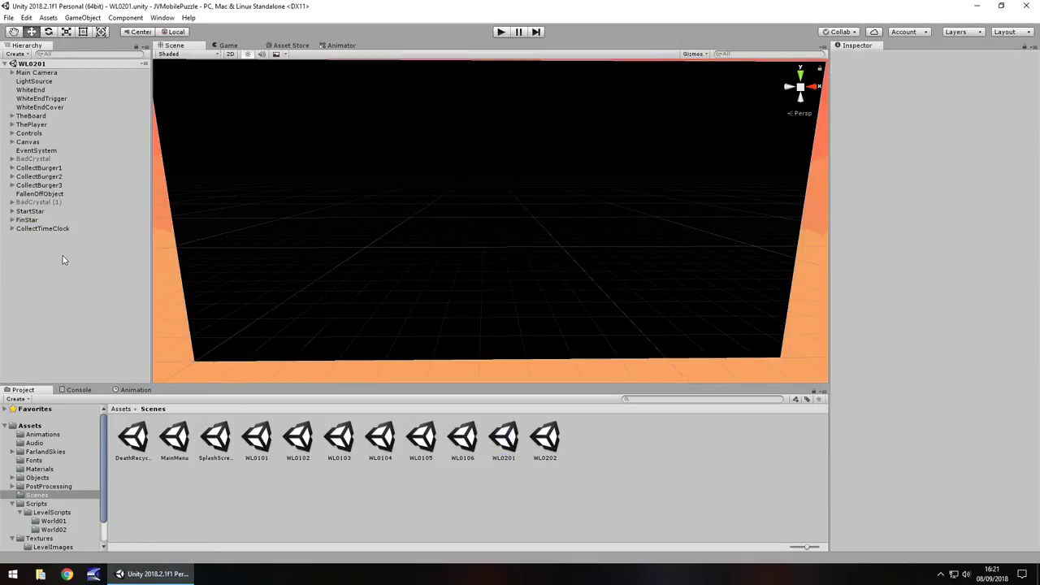
{"action": "key", "text": "ctrl+v"}
{"action": "left_click_drag", "start_coordinate": [36, 239], "coordinate": [63, 282]}
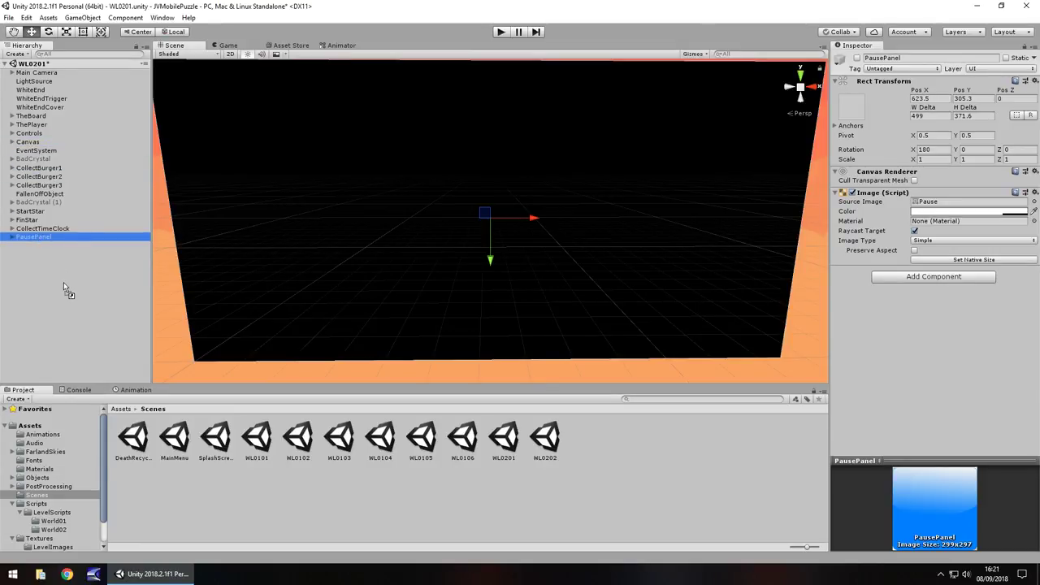
{"action": "left_click", "coordinate": [11, 141]}
{"action": "left_click", "coordinate": [40, 381]}
{"action": "left_click_drag", "start_coordinate": [41, 381], "coordinate": [48, 255]}
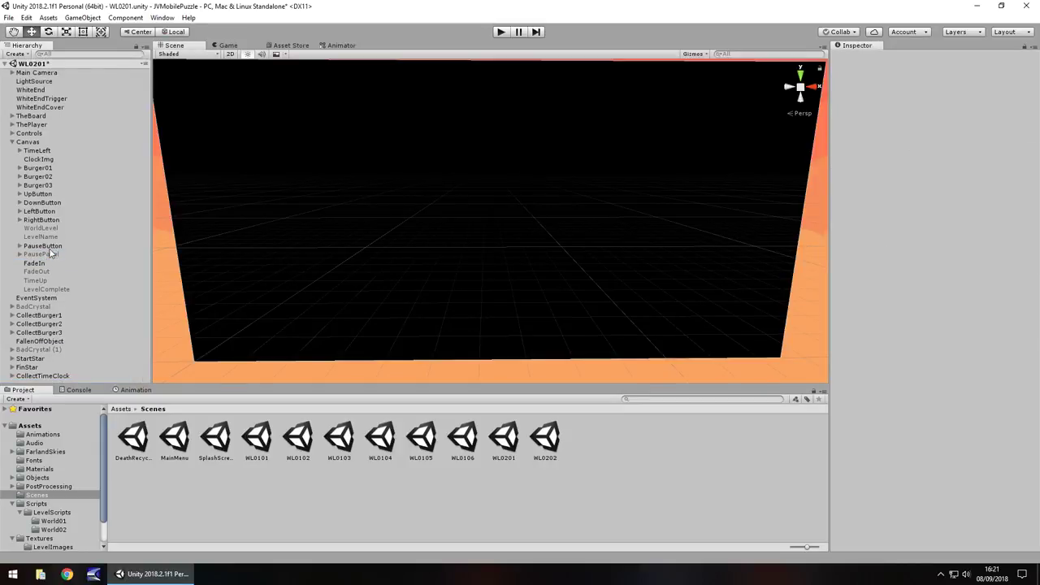
Step: Assign PausePanel as the Pause Menu and make ResumeButton call PausingGame on Controls
{"action": "left_click", "coordinate": [41, 134]}
{"action": "left_click_drag", "start_coordinate": [45, 255], "coordinate": [945, 539]}
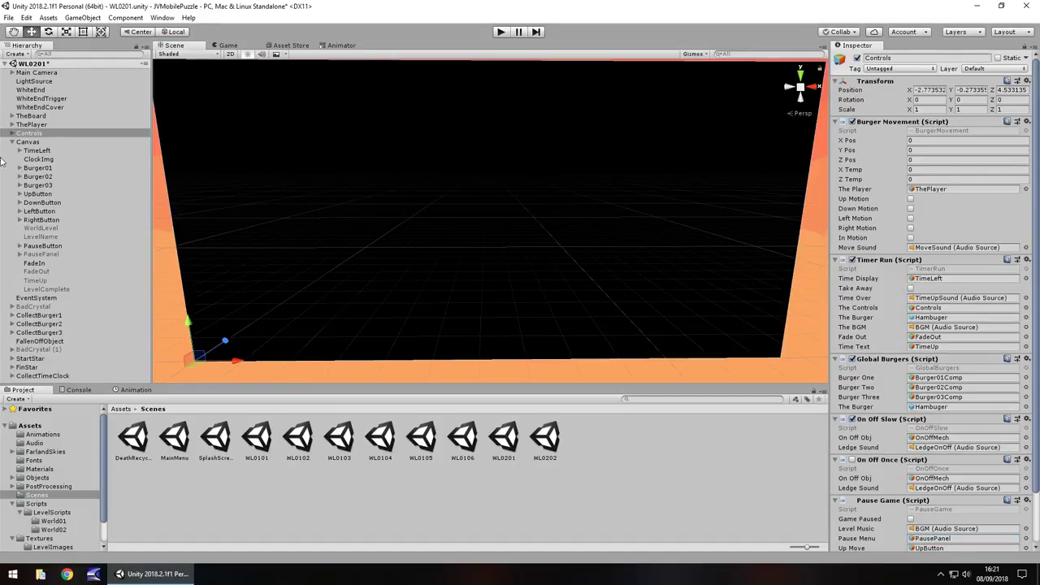
{"action": "left_click", "coordinate": [20, 254]}
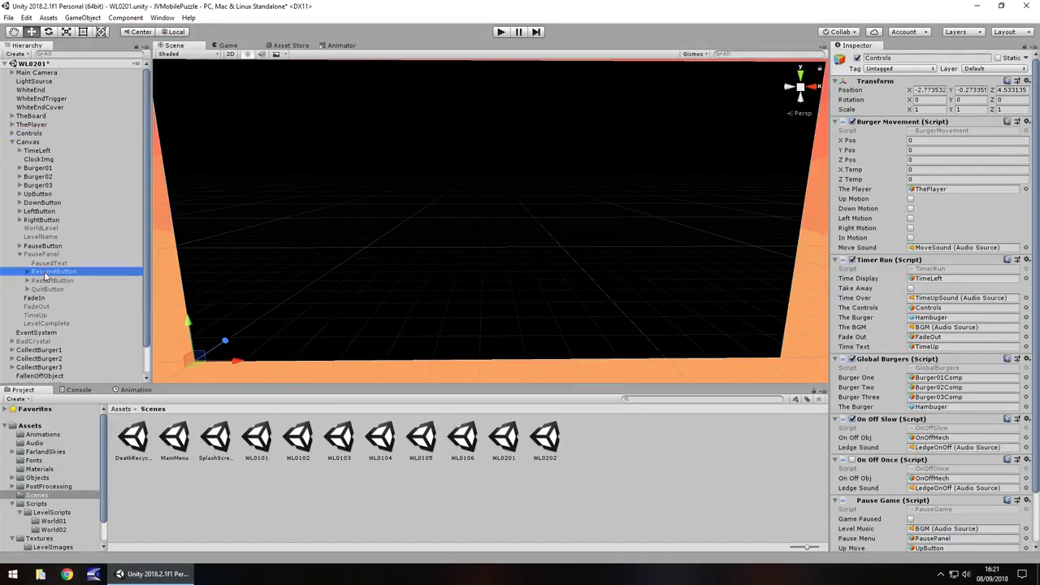
{"action": "left_click", "coordinate": [47, 273]}
{"action": "left_click_drag", "start_coordinate": [29, 133], "coordinate": [869, 419]}
{"action": "left_click", "coordinate": [919, 410]}
{"action": "mouse_move", "coordinate": [959, 521]}
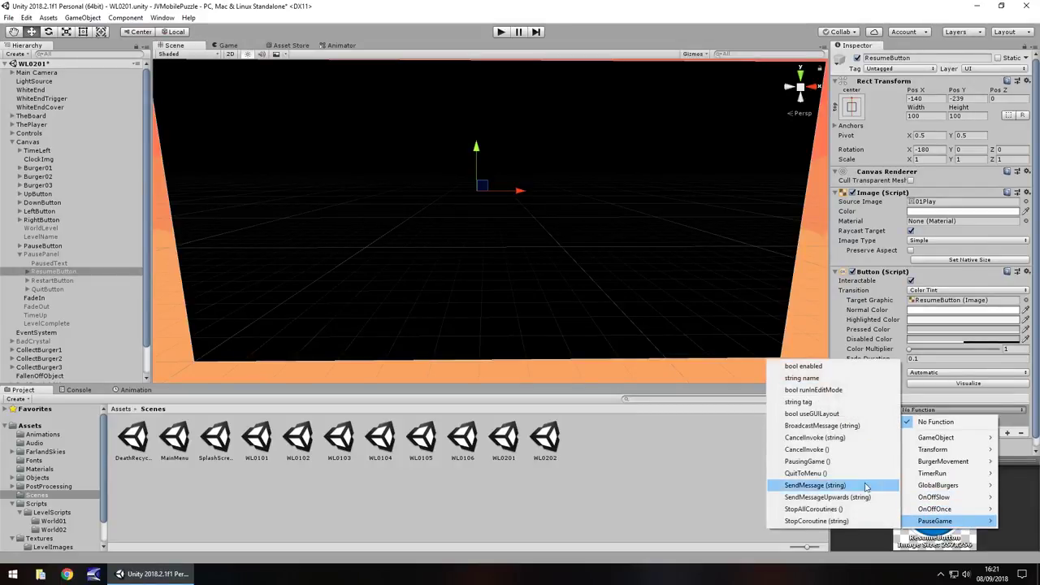
{"action": "left_click", "coordinate": [815, 461]}
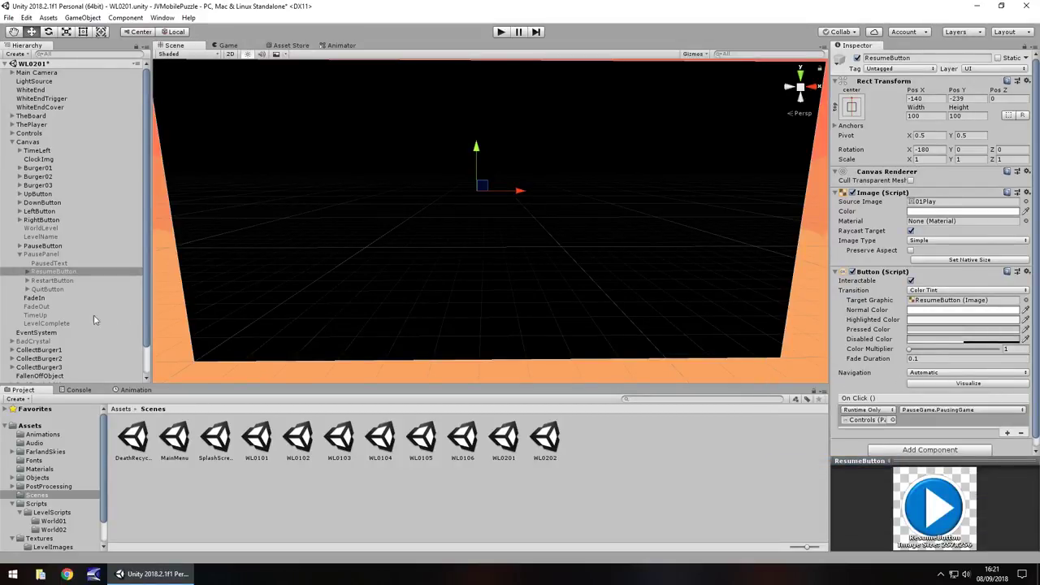
Step: Make QuitButton call PauseGame.QuitToMenu on Controls
{"action": "left_click", "coordinate": [48, 289]}
{"action": "left_click_drag", "start_coordinate": [29, 132], "coordinate": [868, 420]}
{"action": "left_click", "coordinate": [959, 409]}
{"action": "mouse_move", "coordinate": [940, 523]}
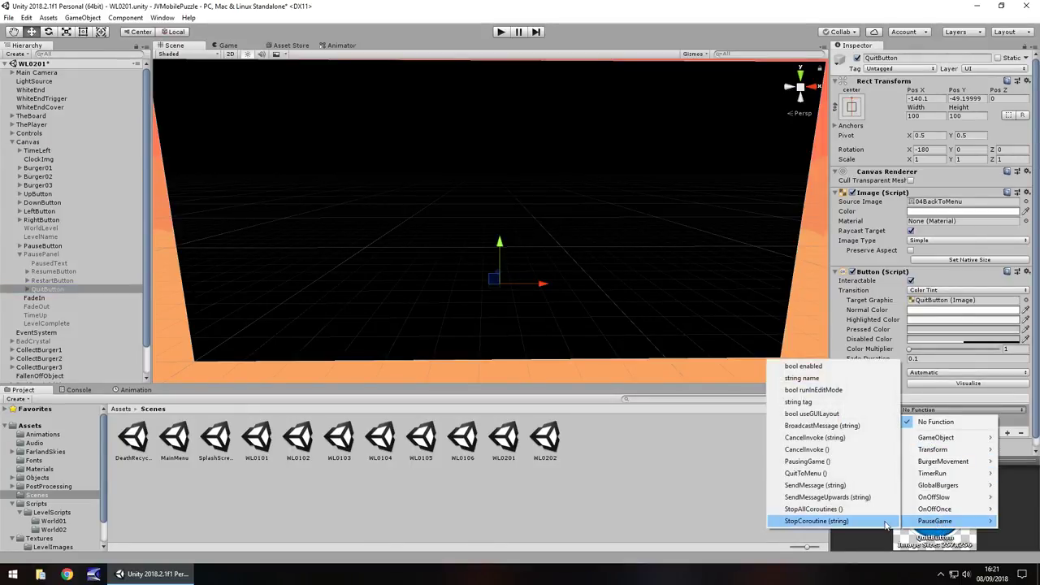
{"action": "left_click", "coordinate": [821, 476]}
Step: Make RestartButton call FallenOff.RestartLevelFromPause on FallenOffObject
{"action": "left_click", "coordinate": [49, 280]}
{"action": "scroll", "coordinate": [64, 350], "scroll_direction": "down", "scroll_amount": 2}
{"action": "left_click_drag", "start_coordinate": [29, 347], "coordinate": [868, 420]}
{"action": "left_click", "coordinate": [959, 410]}
{"action": "mouse_move", "coordinate": [943, 496]}
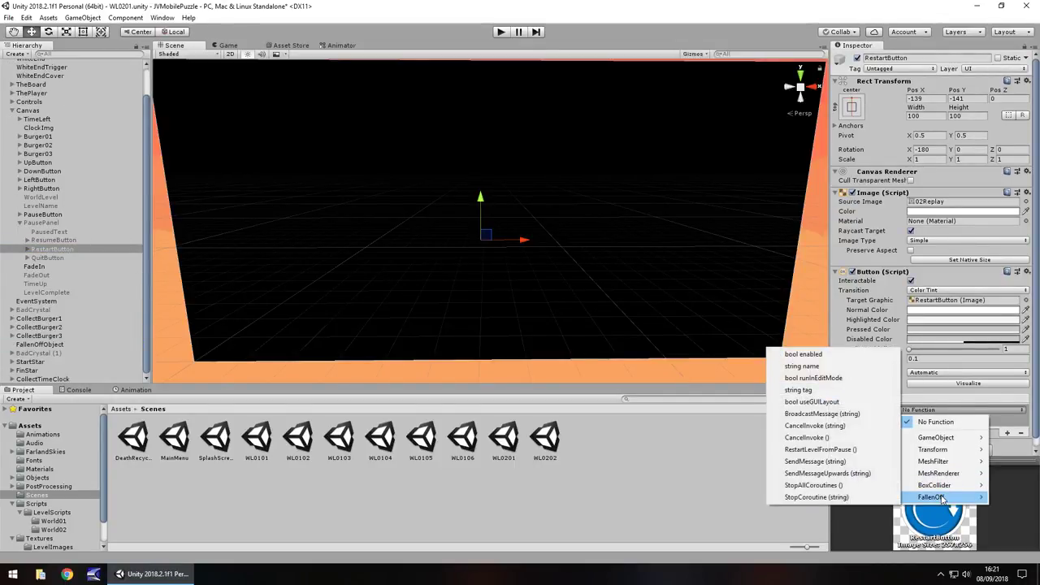
{"action": "left_click", "coordinate": [828, 454]}
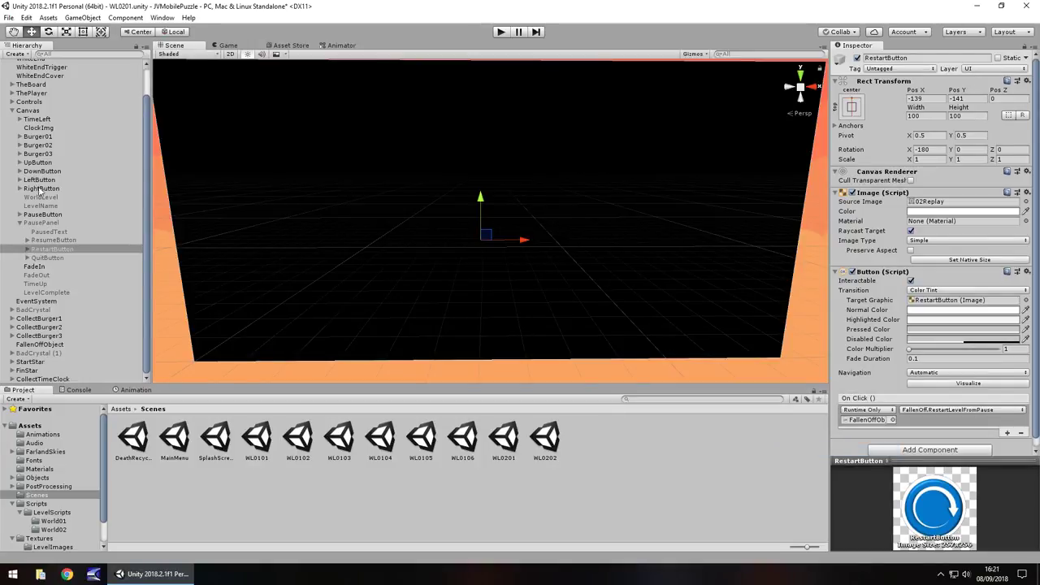
Step: Save the WL0201 scene and open level WL0202
{"action": "left_click", "coordinate": [43, 222]}
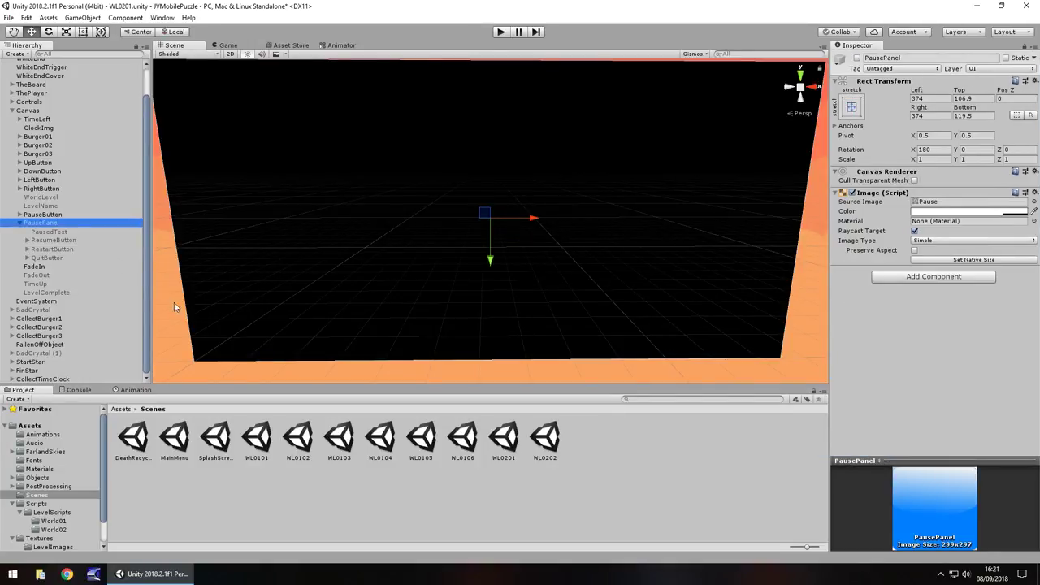
{"action": "key", "text": "ctrl+s"}
{"action": "double_click", "coordinate": [556, 440]}
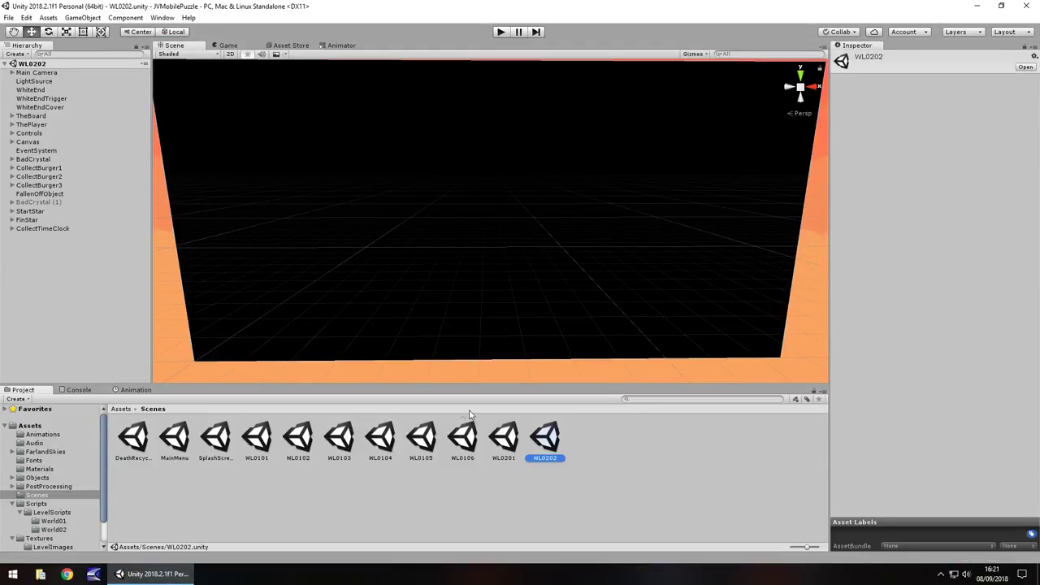
Step: Paste PausePanel into WL0202's Canvas and select the Controls object to view its scripts
{"action": "left_click", "coordinate": [51, 296]}
{"action": "key", "text": "ctrl+v"}
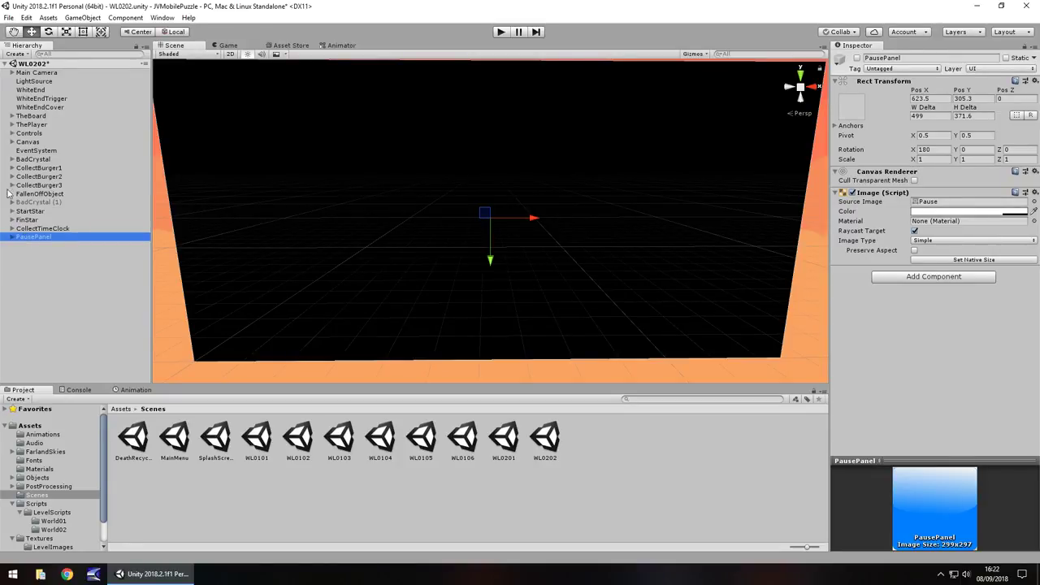
{"action": "left_click", "coordinate": [11, 142]}
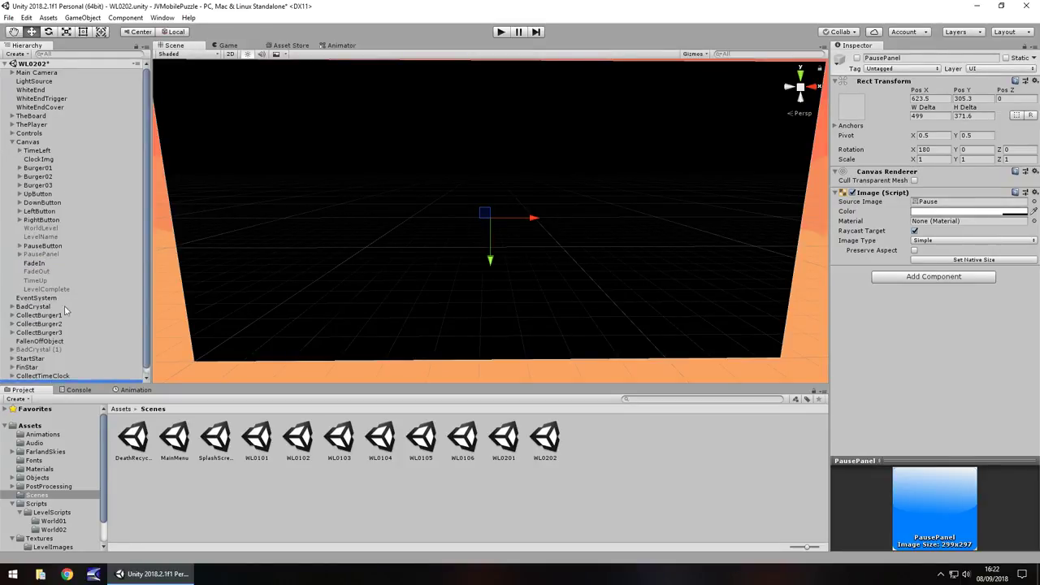
{"action": "scroll", "coordinate": [71, 312], "scroll_direction": "down", "scroll_amount": 1}
{"action": "left_click_drag", "start_coordinate": [46, 380], "coordinate": [44, 253]}
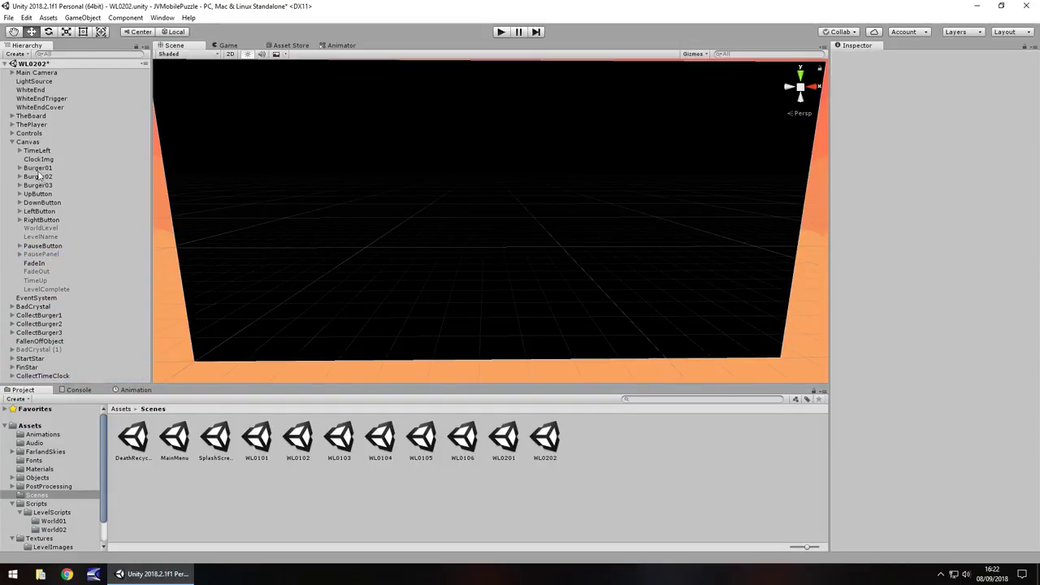
{"action": "left_click", "coordinate": [32, 135]}
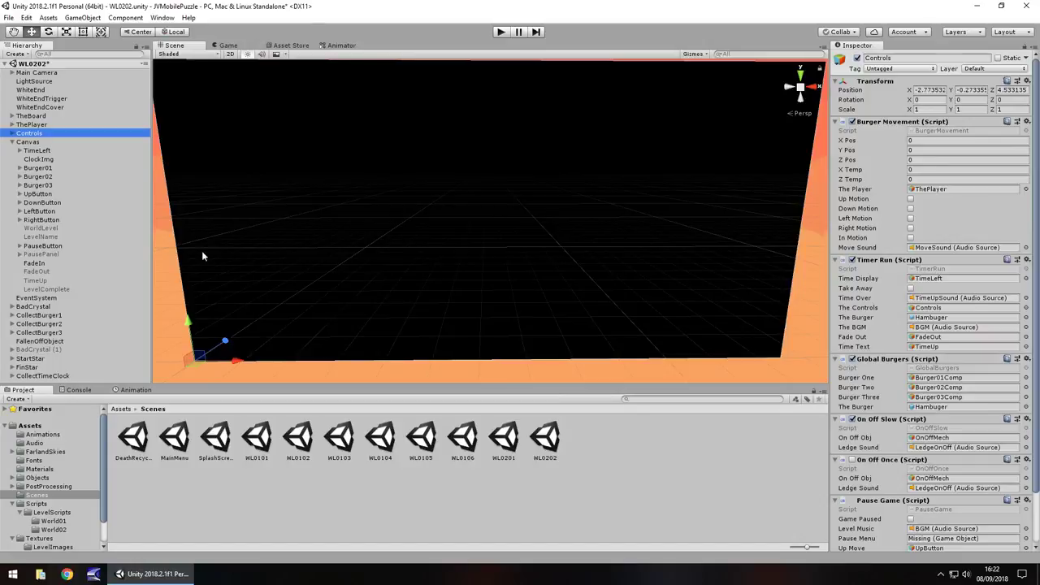
Step: Assign PausePanel as the Pause Menu and make ResumeButton call PausingGame on Controls
{"action": "left_click_drag", "start_coordinate": [44, 257], "coordinate": [939, 538]}
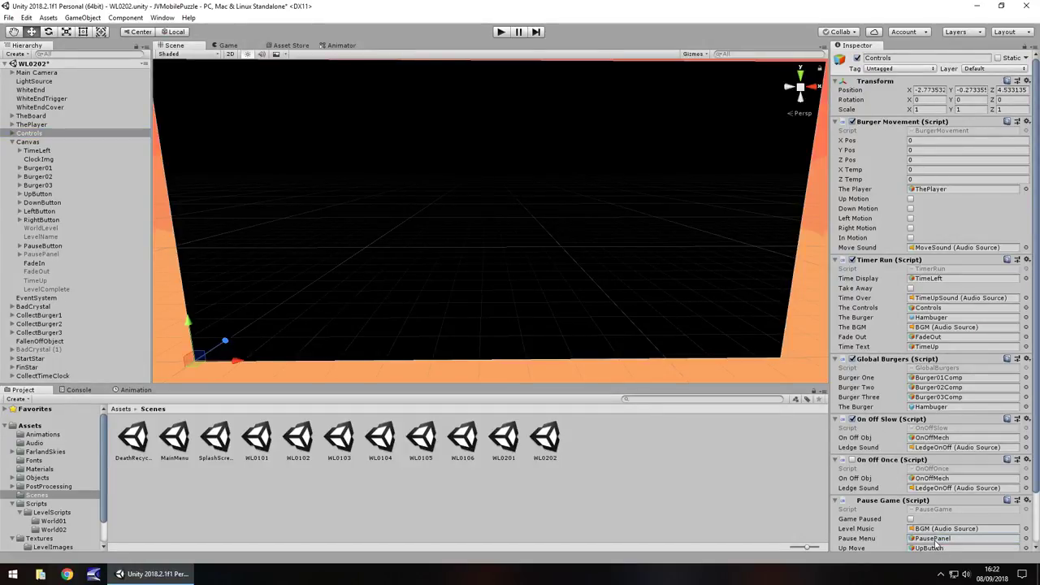
{"action": "left_click", "coordinate": [20, 254]}
{"action": "left_click", "coordinate": [43, 270]}
{"action": "left_click_drag", "start_coordinate": [17, 135], "coordinate": [867, 420]}
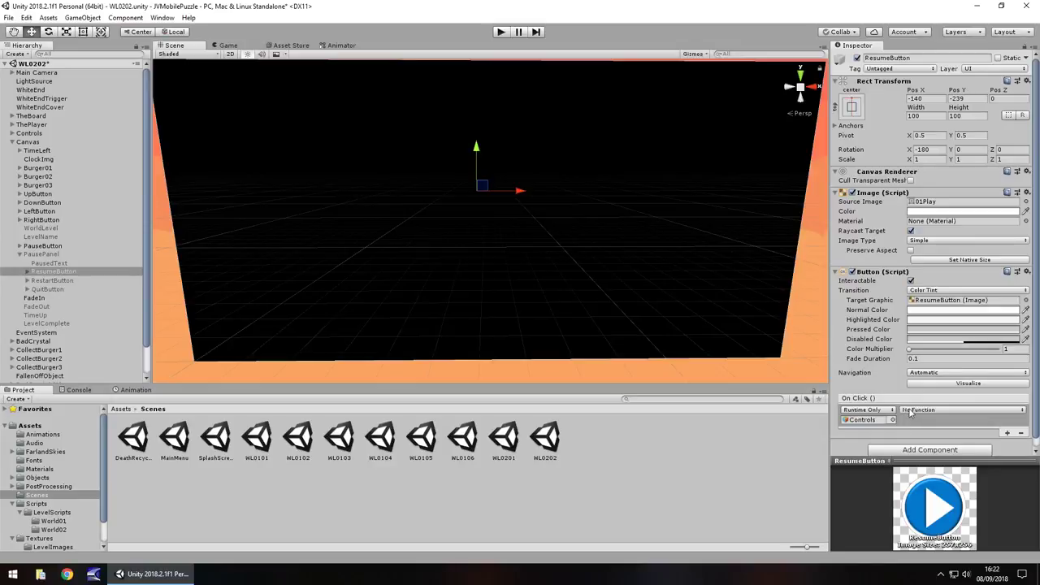
{"action": "left_click", "coordinate": [910, 410]}
{"action": "mouse_move", "coordinate": [936, 521]}
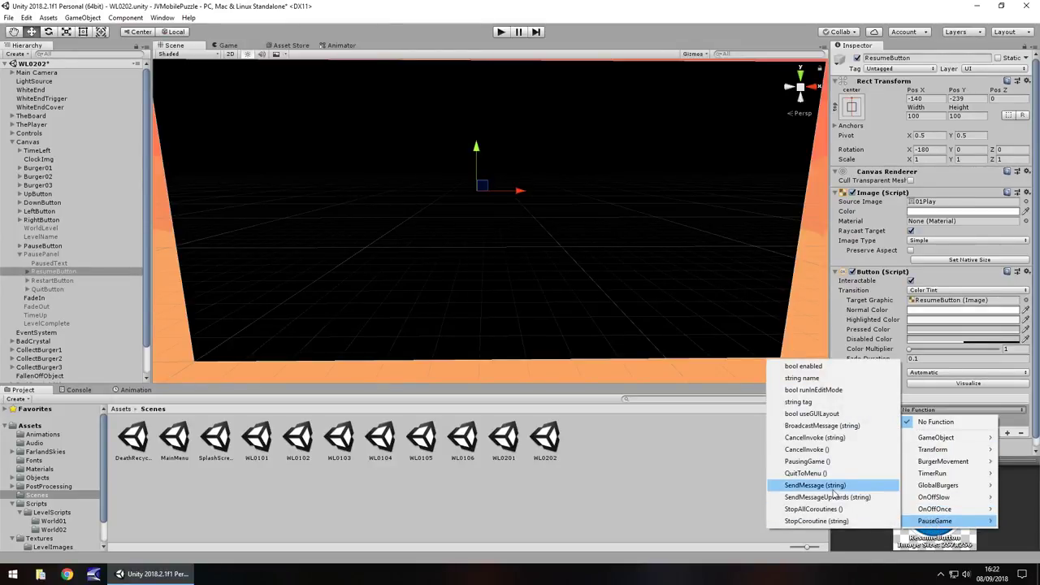
{"action": "left_click", "coordinate": [809, 461]}
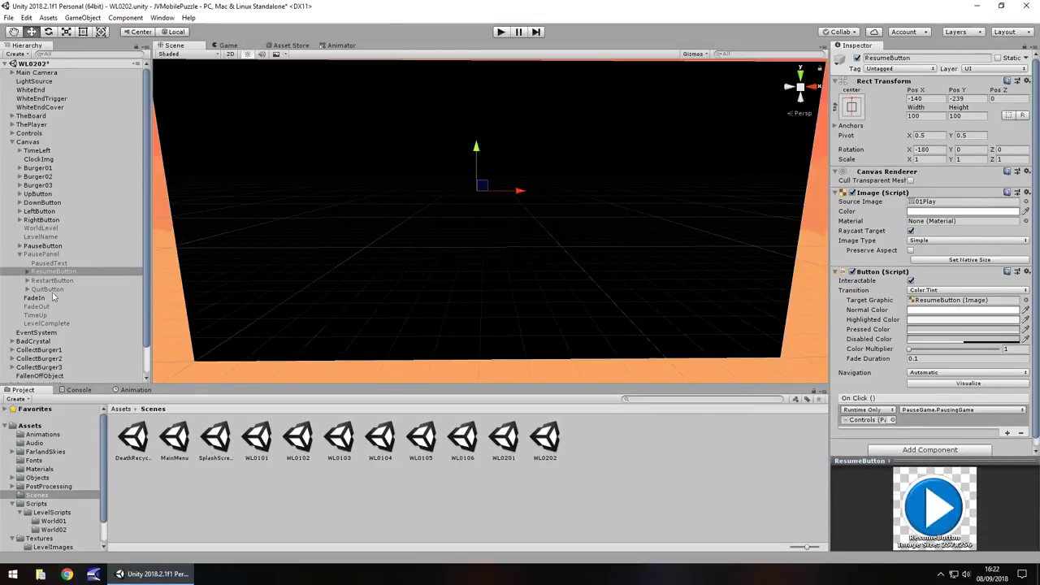
Step: Make QuitButton call PauseGame.QuitToMenu on Controls
{"action": "left_click", "coordinate": [40, 289]}
{"action": "left_click_drag", "start_coordinate": [33, 135], "coordinate": [875, 421]}
{"action": "left_click", "coordinate": [918, 410]}
{"action": "mouse_move", "coordinate": [935, 521]}
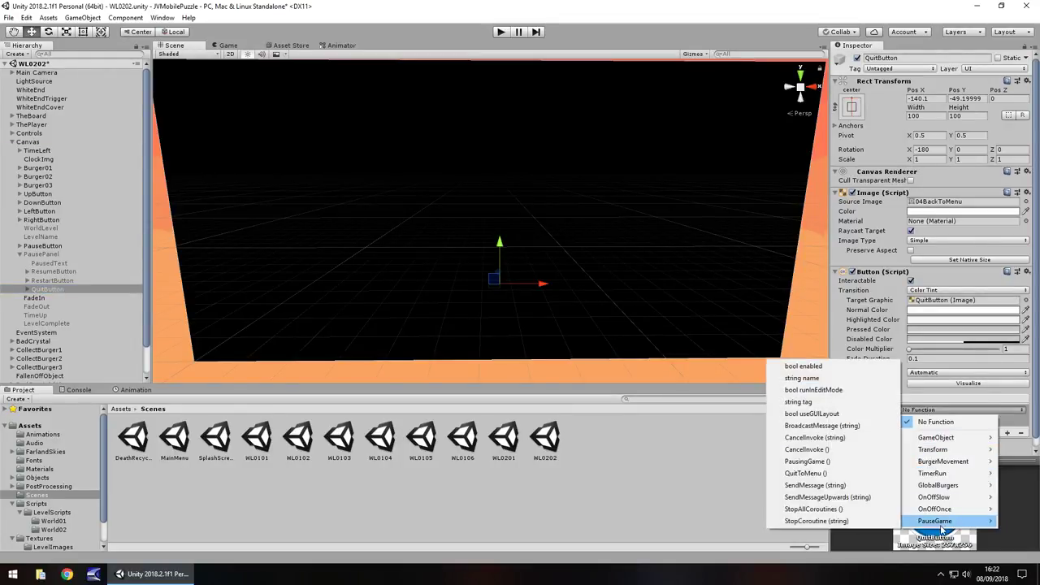
{"action": "left_click", "coordinate": [812, 476]}
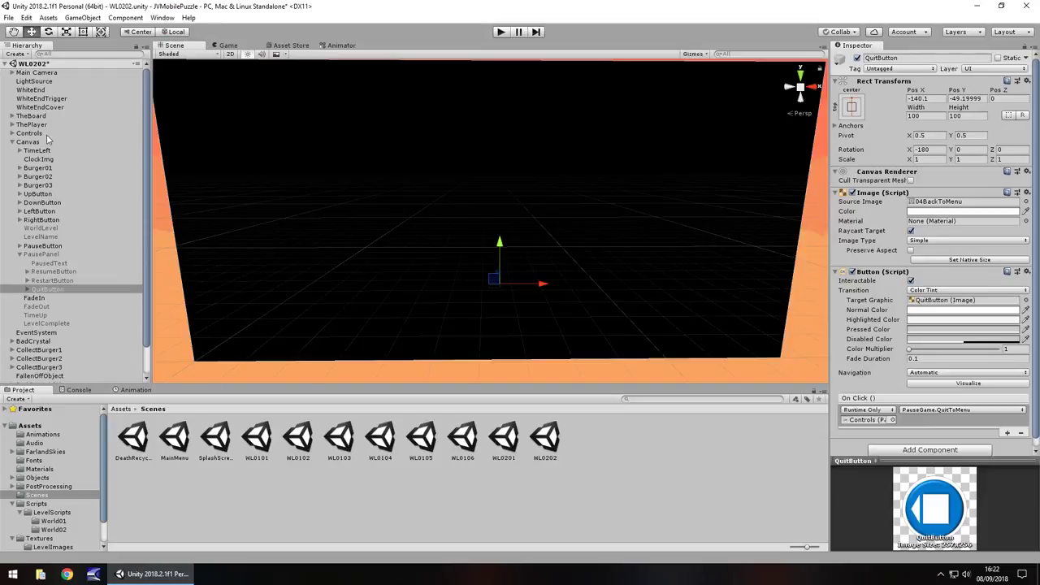
Step: Make RestartButton call FallenOff.RestartLevelFromPause, then open level WL0101
{"action": "left_click", "coordinate": [58, 281]}
{"action": "scroll", "coordinate": [30, 336], "scroll_direction": "down", "scroll_amount": 2}
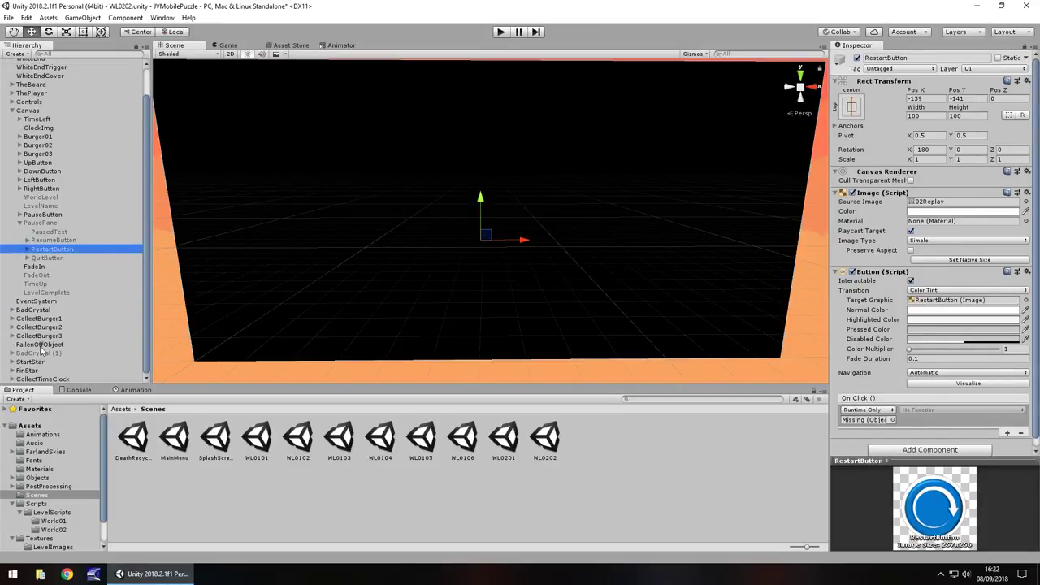
{"action": "left_click_drag", "start_coordinate": [42, 345], "coordinate": [868, 420]}
{"action": "left_click", "coordinate": [918, 412]}
{"action": "mouse_move", "coordinate": [930, 496]}
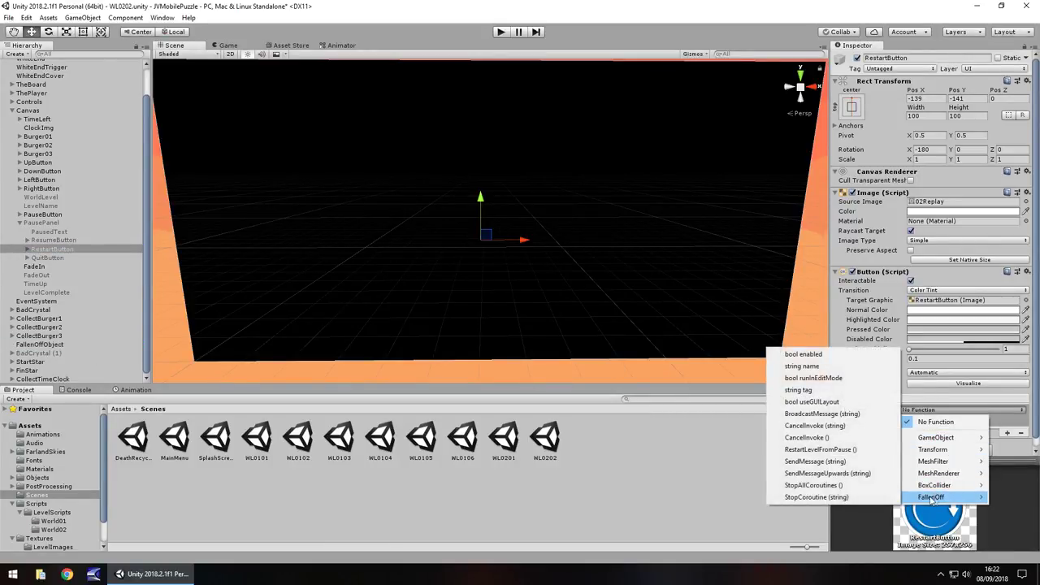
{"action": "left_click", "coordinate": [826, 450]}
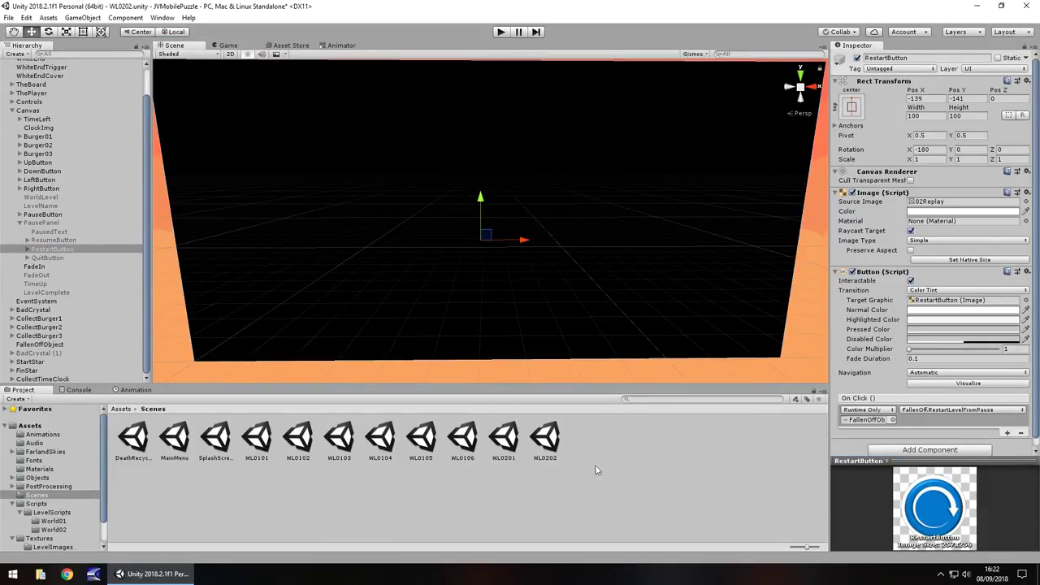
{"action": "double_click", "coordinate": [256, 439]}
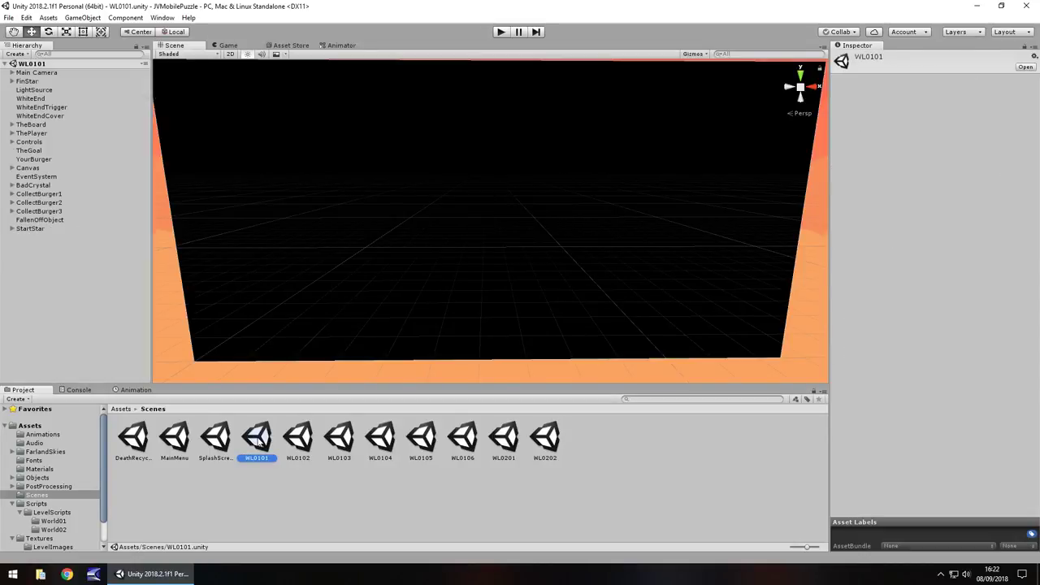
Step: Activate the FadeIn object under WL0101's Canvas and save the scene
{"action": "left_click", "coordinate": [12, 168]}
{"action": "left_click", "coordinate": [41, 307]}
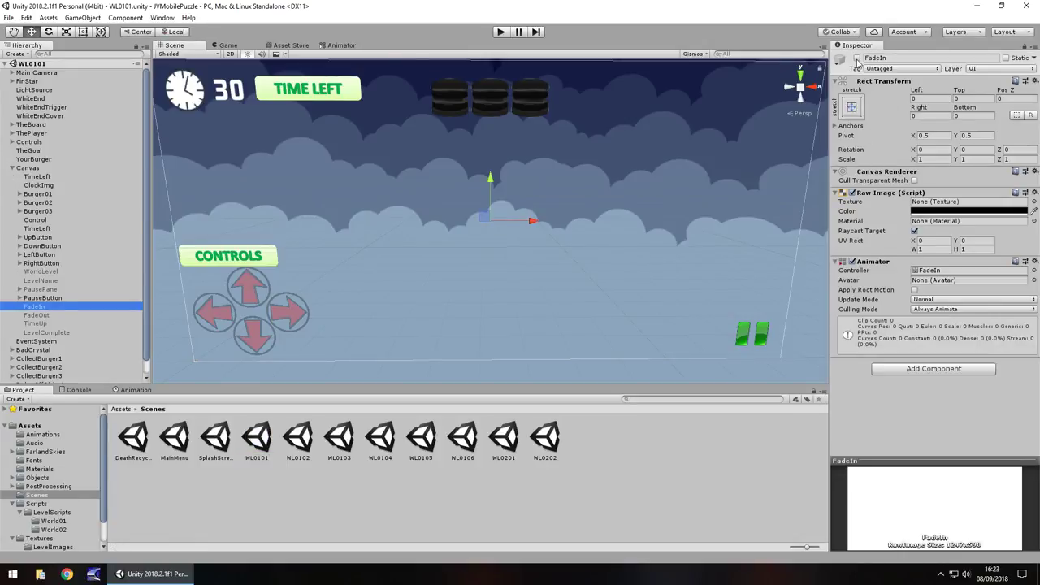
{"action": "left_click", "coordinate": [857, 57]}
{"action": "key", "text": "ctrl+s"}
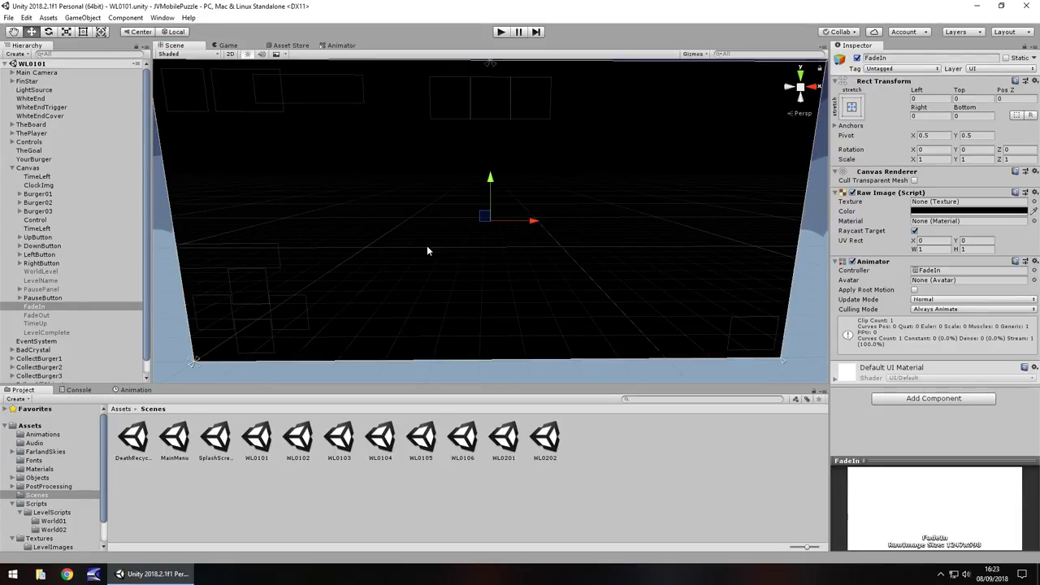
{"action": "left_click", "coordinate": [649, 508]}
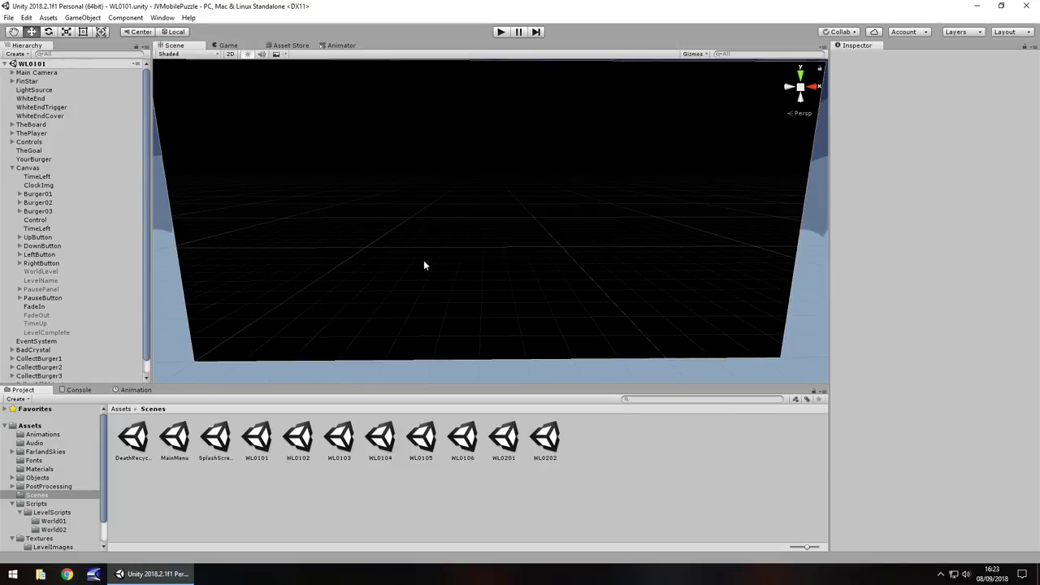
Step: Create an empty object under Canvas named FinishButtons
{"action": "right_click", "coordinate": [15, 168]}
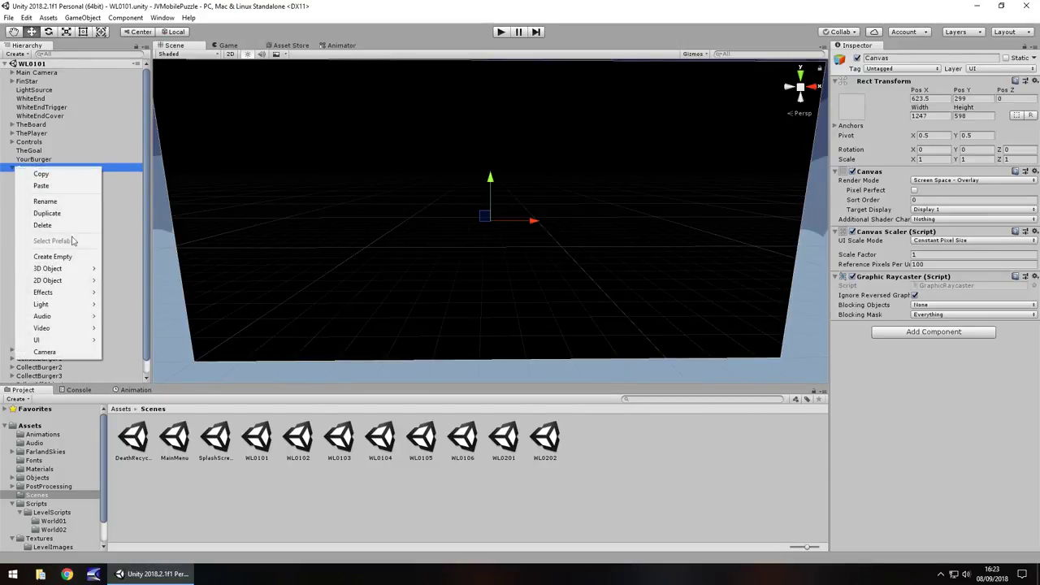
{"action": "left_click", "coordinate": [58, 257]}
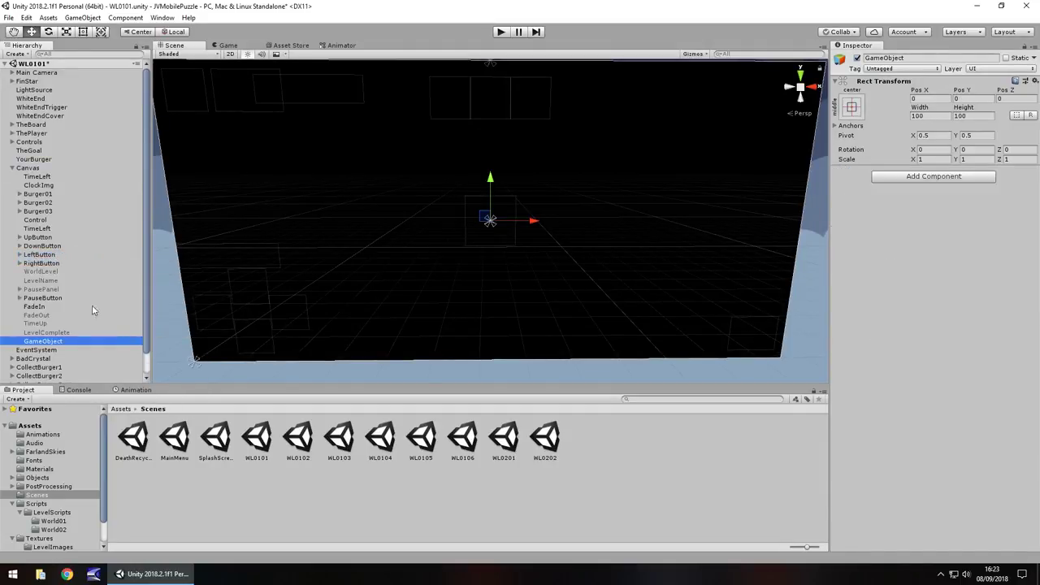
{"action": "left_click", "coordinate": [58, 340]}
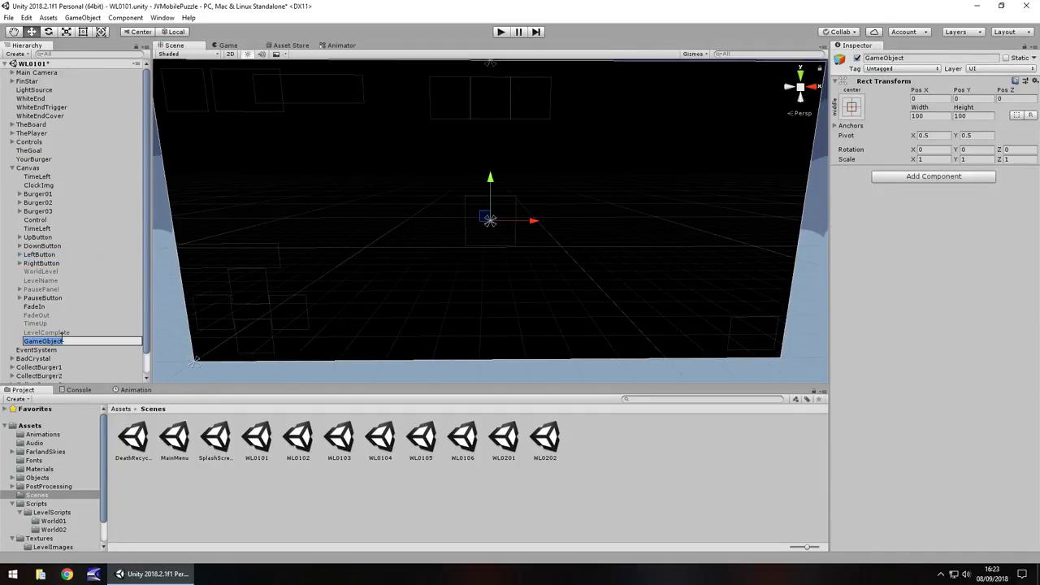
{"action": "type", "text": "FinishButton"}
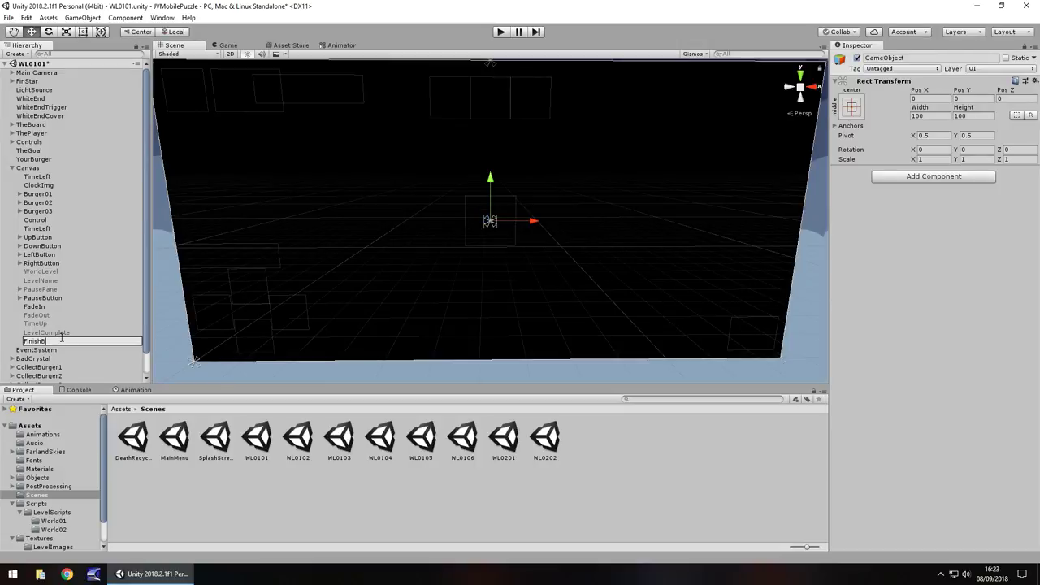
{"action": "key", "text": "Return"}
Step: Expand PausePanel and select both RestartButton and QuitButton
{"action": "left_click", "coordinate": [20, 298]}
{"action": "left_click", "coordinate": [19, 299]}
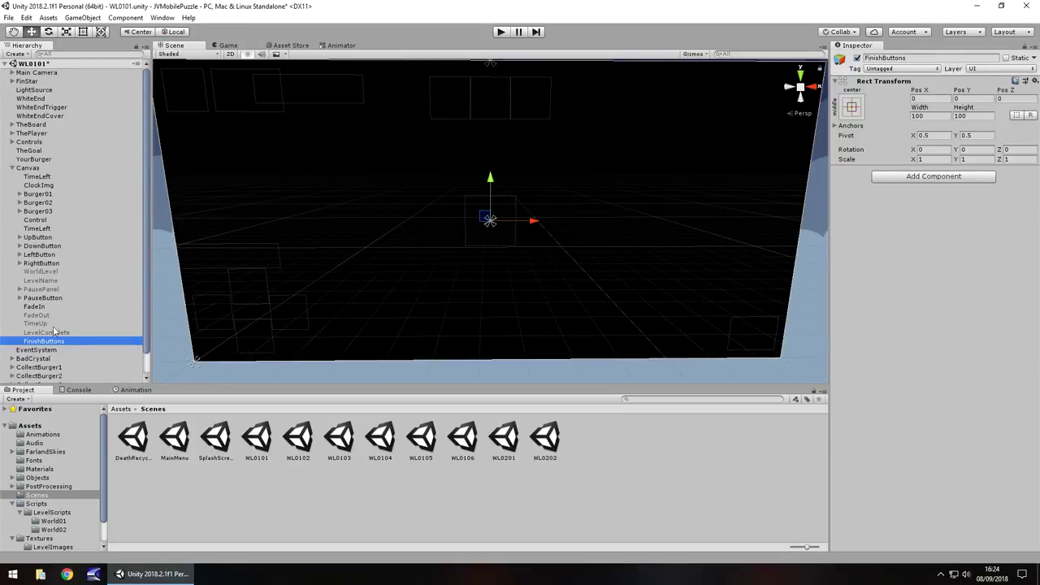
{"action": "left_click", "coordinate": [19, 290]}
{"action": "left_click", "coordinate": [65, 316]}
{"action": "left_click", "coordinate": [49, 324], "text": "ctrl"}
{"action": "scroll", "coordinate": [78, 317], "scroll_direction": "down", "scroll_amount": 3}
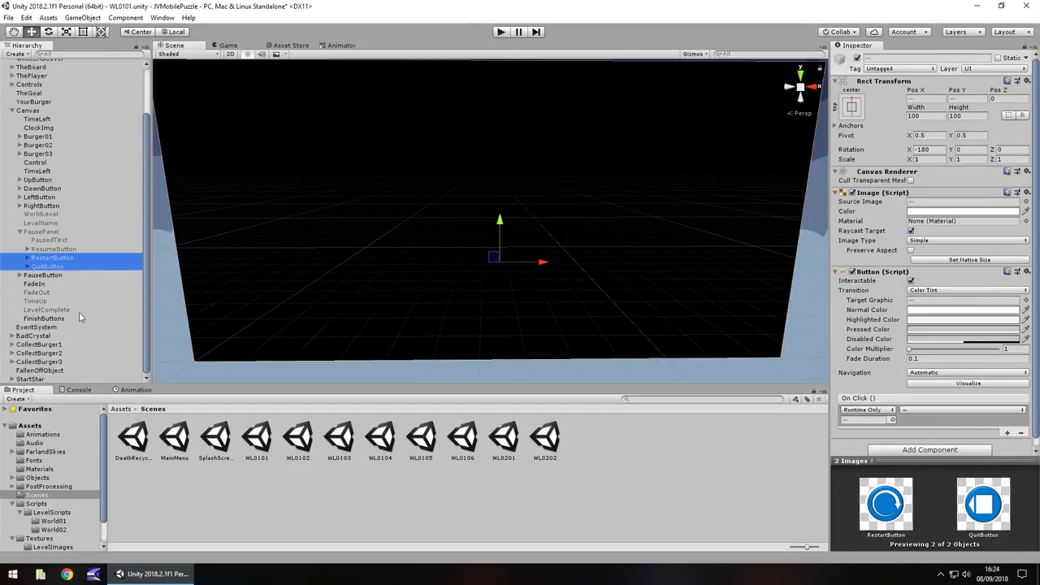
Step: Paste copies of the Restart and Quit buttons under FinishButtons and clear the RESTART label
{"action": "left_click", "coordinate": [44, 318]}
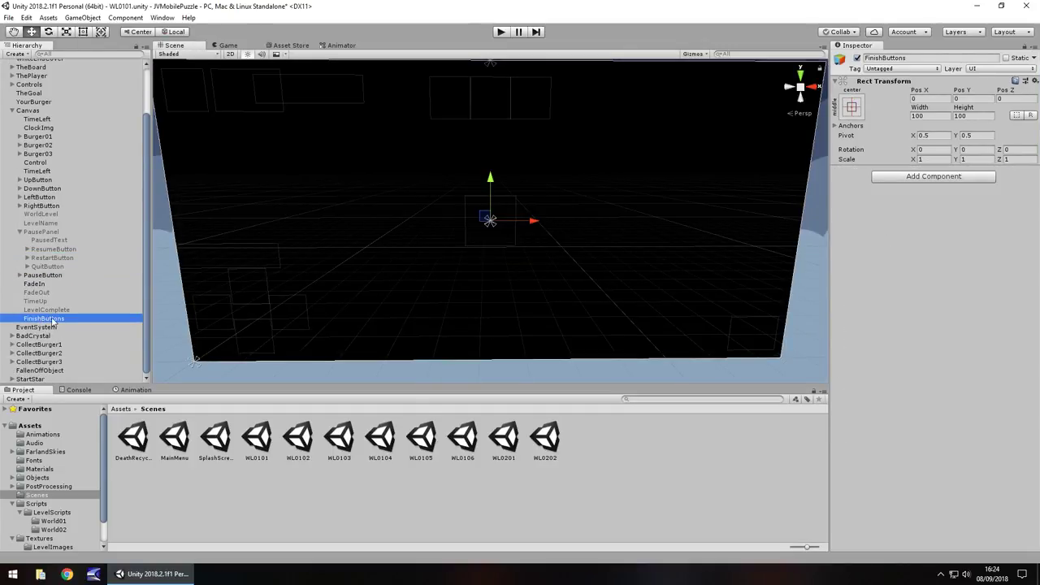
{"action": "key", "text": "ctrl+v"}
{"action": "left_click_drag", "start_coordinate": [49, 325], "coordinate": [48, 320]}
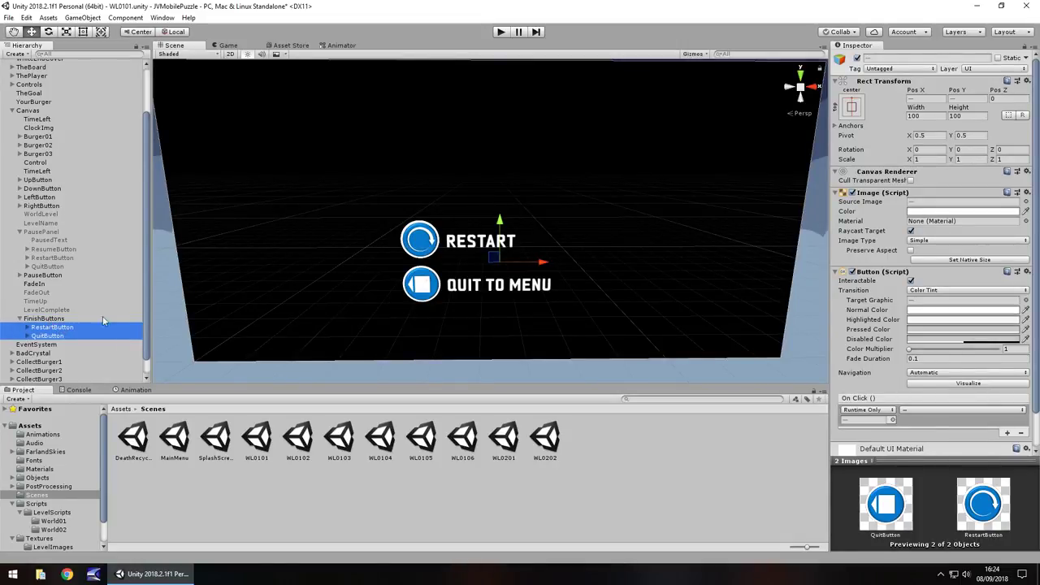
{"action": "left_click", "coordinate": [27, 327]}
{"action": "left_click", "coordinate": [46, 336]}
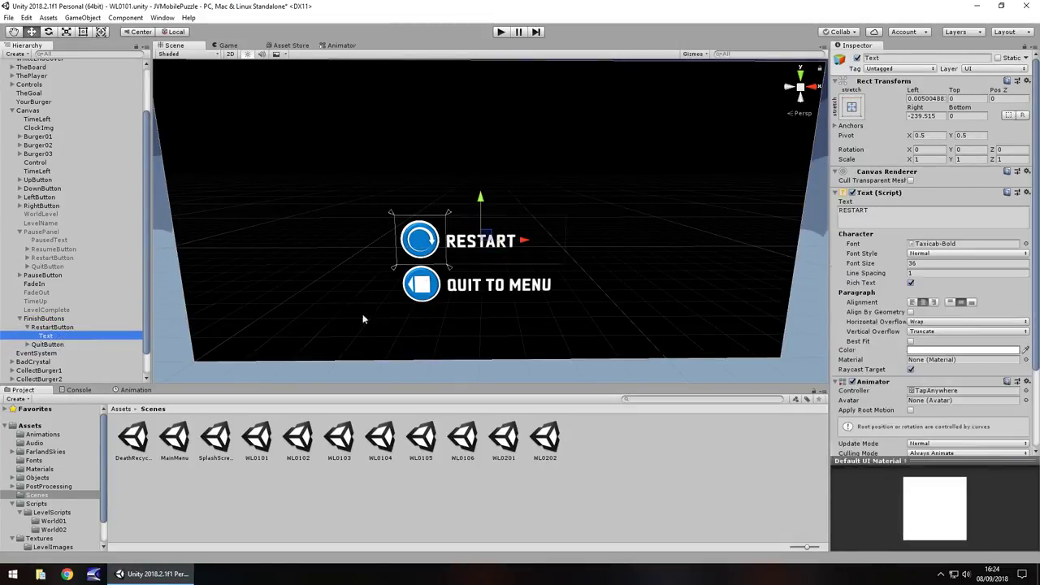
{"action": "double_click", "coordinate": [899, 211]}
{"action": "key", "text": "BackSpace"}
Step: Clear the copied QuitButton's QUIT TO MENU label text
{"action": "left_click", "coordinate": [49, 344]}
{"action": "left_click", "coordinate": [28, 345]}
{"action": "left_click", "coordinate": [45, 353]}
{"action": "left_click", "coordinate": [920, 217]}
{"action": "key", "text": "ctrl+a"}
{"action": "key", "text": "BackSpace"}
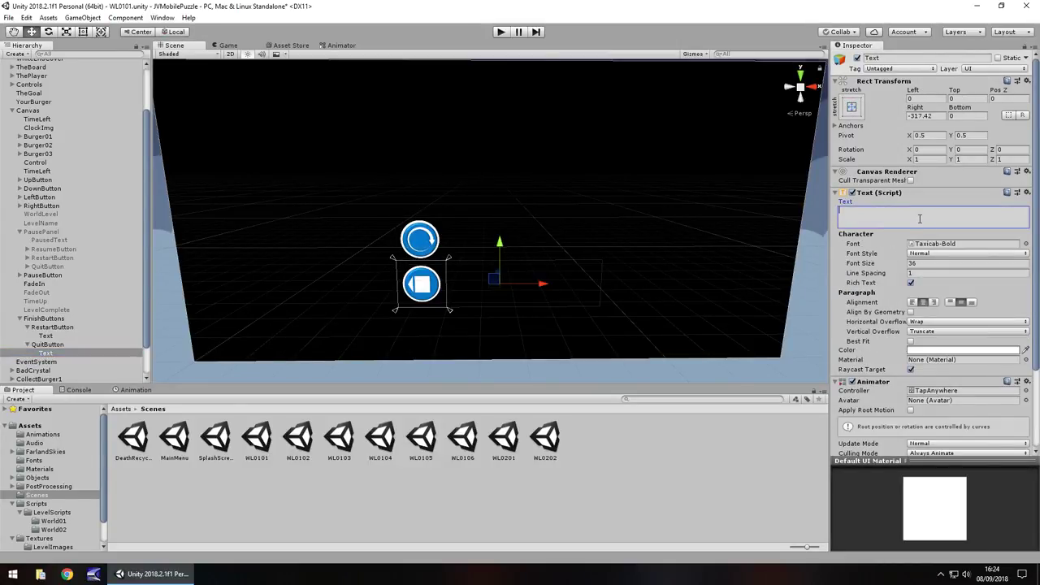
{"action": "left_click", "coordinate": [28, 345]}
{"action": "left_click", "coordinate": [28, 328]}
Step: Duplicate the copied QuitButton and name the duplicate NextButton
{"action": "left_click", "coordinate": [48, 335]}
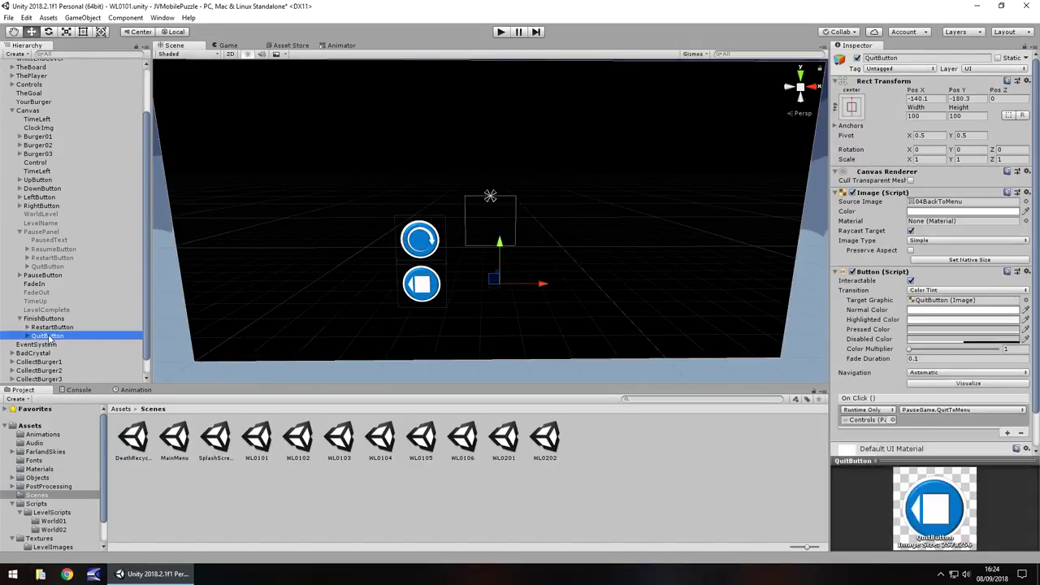
{"action": "key", "text": "ctrl+d"}
{"action": "left_click", "coordinate": [51, 344]}
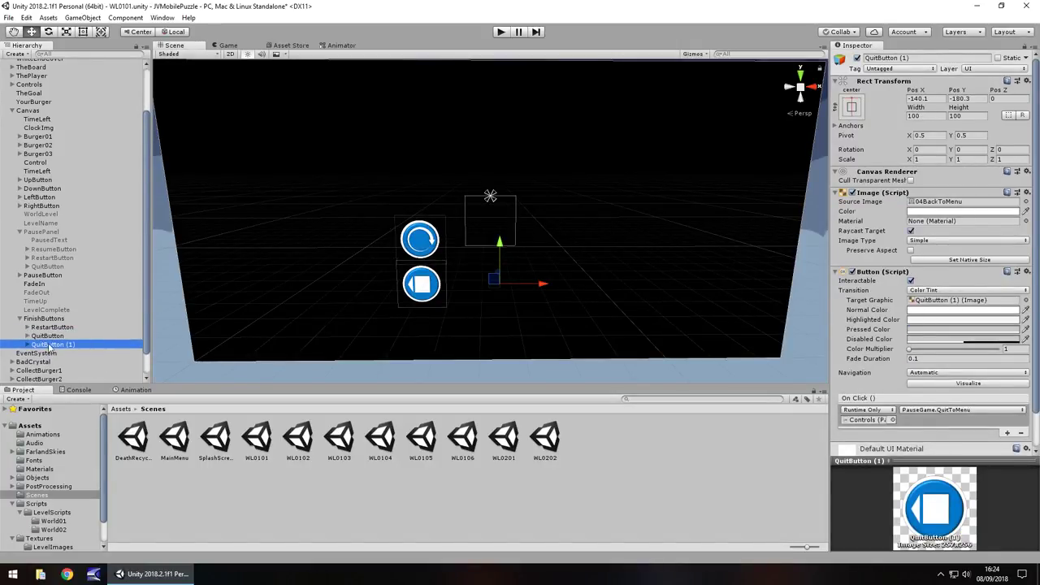
{"action": "type", "text": "NextButton"}
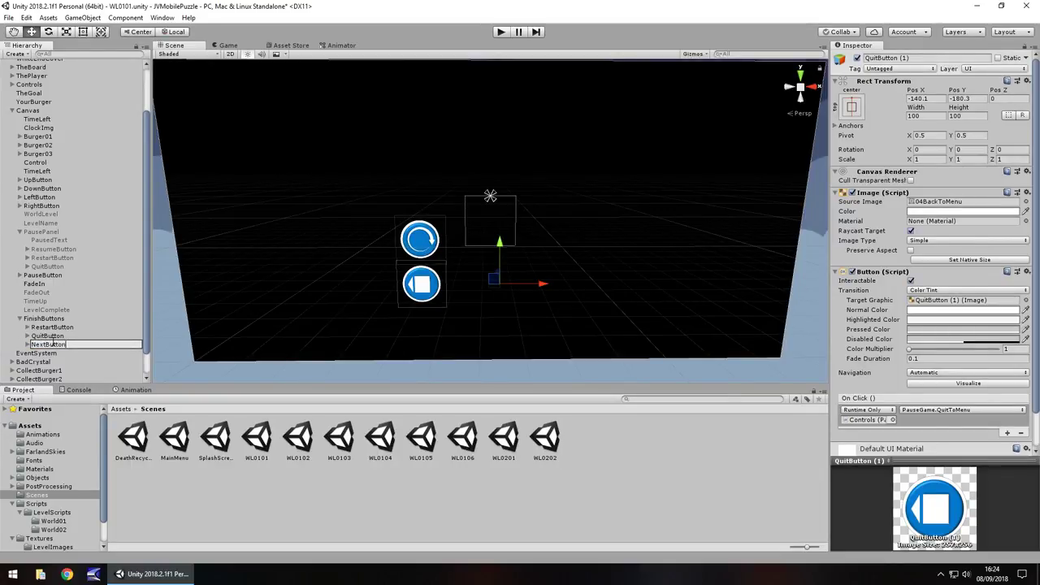
{"action": "key", "text": "Return"}
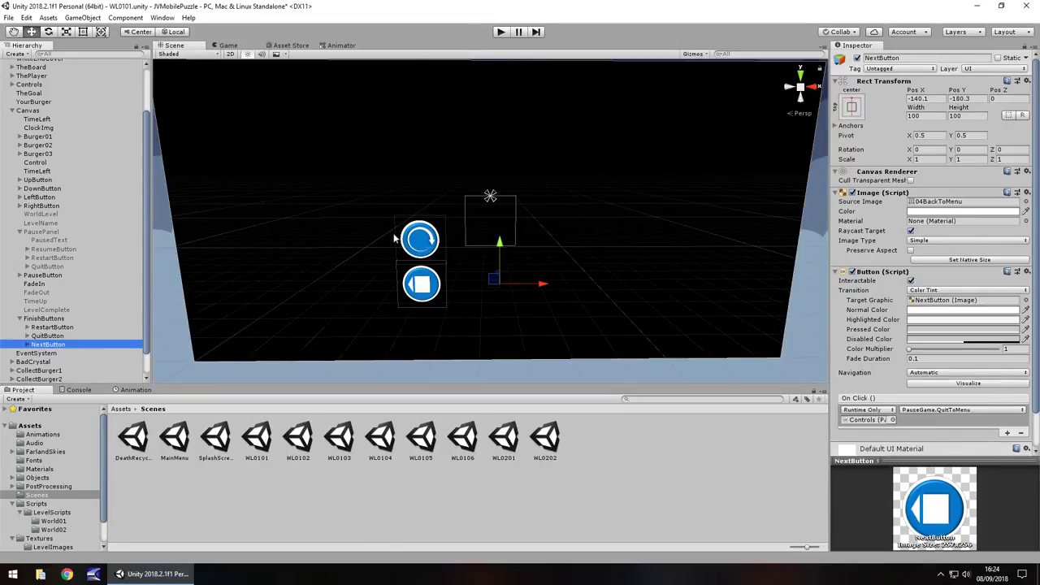
{"action": "left_click", "coordinate": [48, 335]}
{"action": "left_click", "coordinate": [51, 328]}
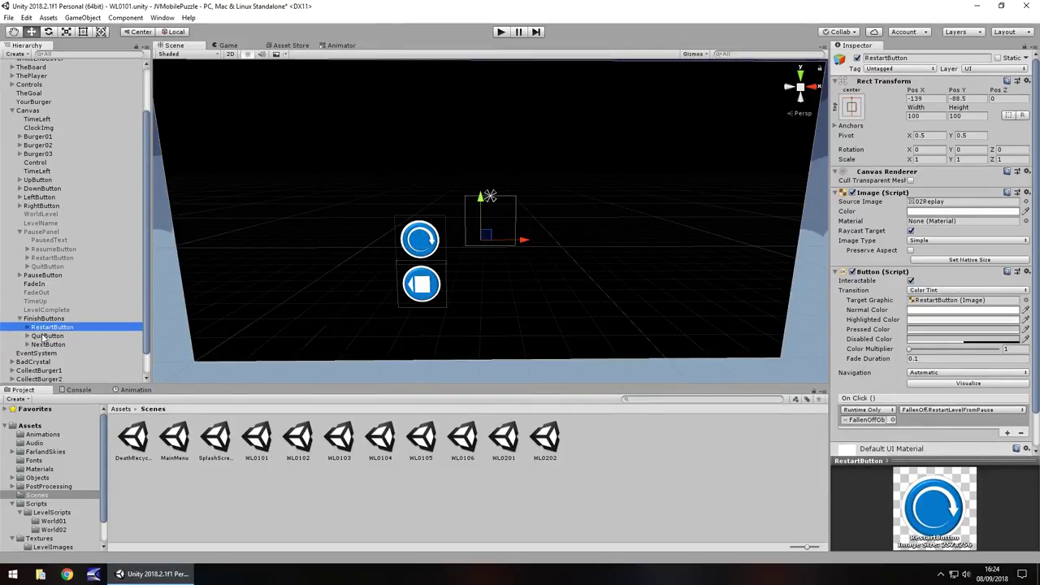
Step: With the Rect tool, move NextButton to the right and QuitButton to the left of the row
{"action": "left_click", "coordinate": [83, 32]}
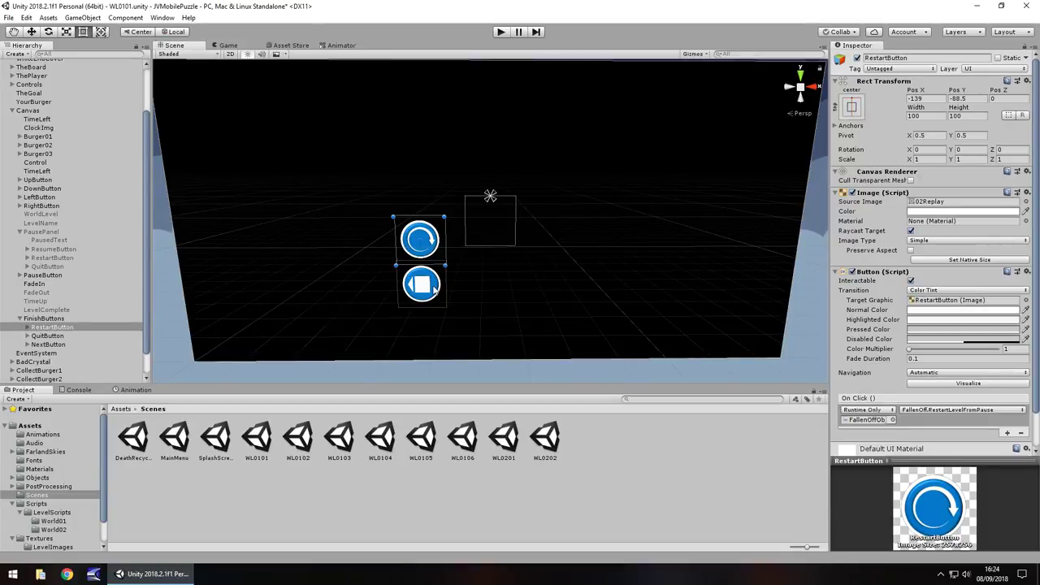
{"action": "left_click_drag", "start_coordinate": [436, 294], "coordinate": [480, 317]}
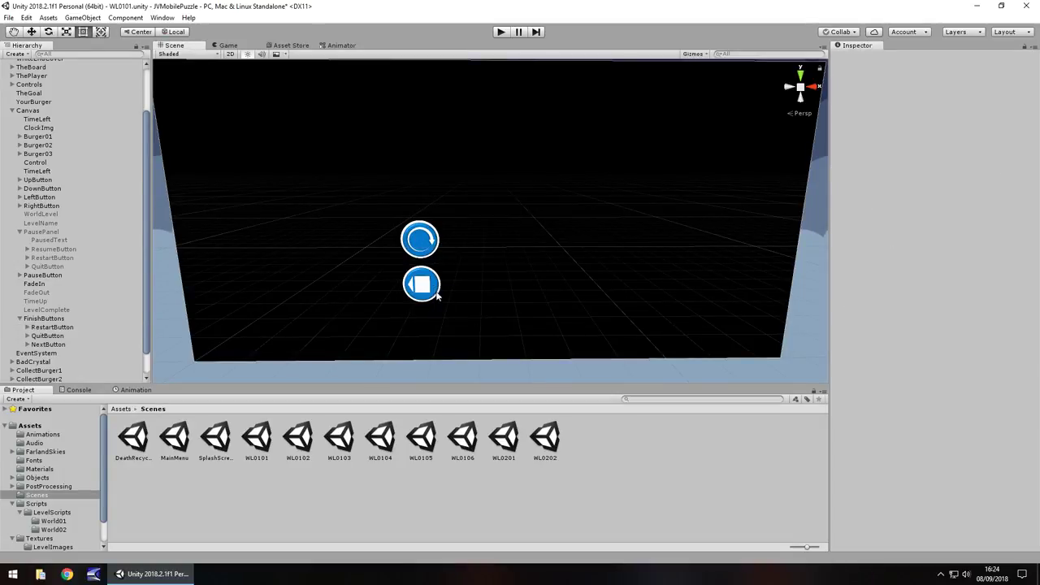
{"action": "left_click", "coordinate": [437, 294]}
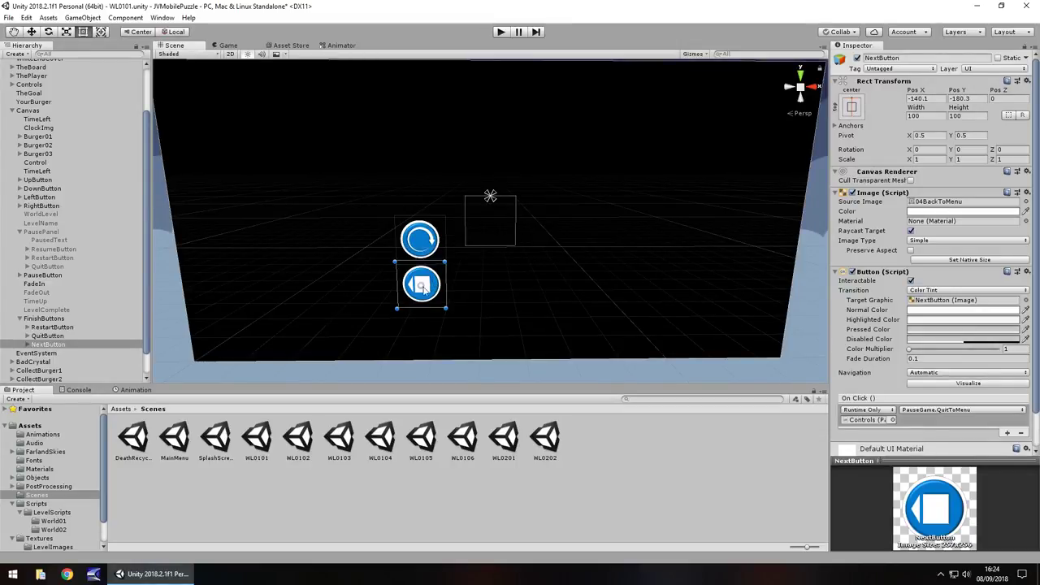
{"action": "left_click_drag", "start_coordinate": [438, 294], "coordinate": [603, 321]}
{"action": "left_click_drag", "start_coordinate": [425, 240], "coordinate": [509, 317]}
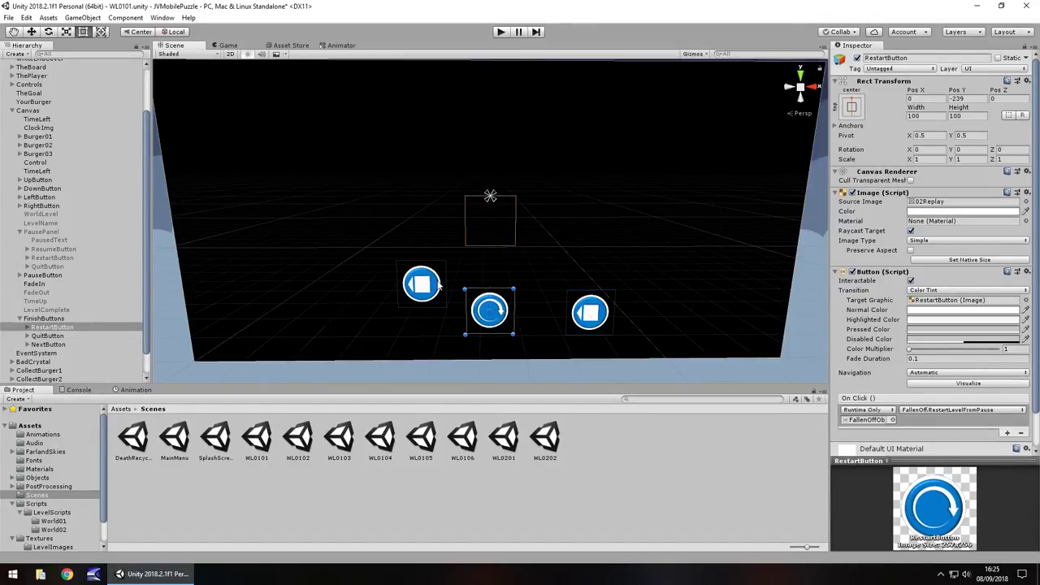
{"action": "left_click", "coordinate": [436, 282]}
{"action": "left_click_drag", "start_coordinate": [439, 283], "coordinate": [401, 302]}
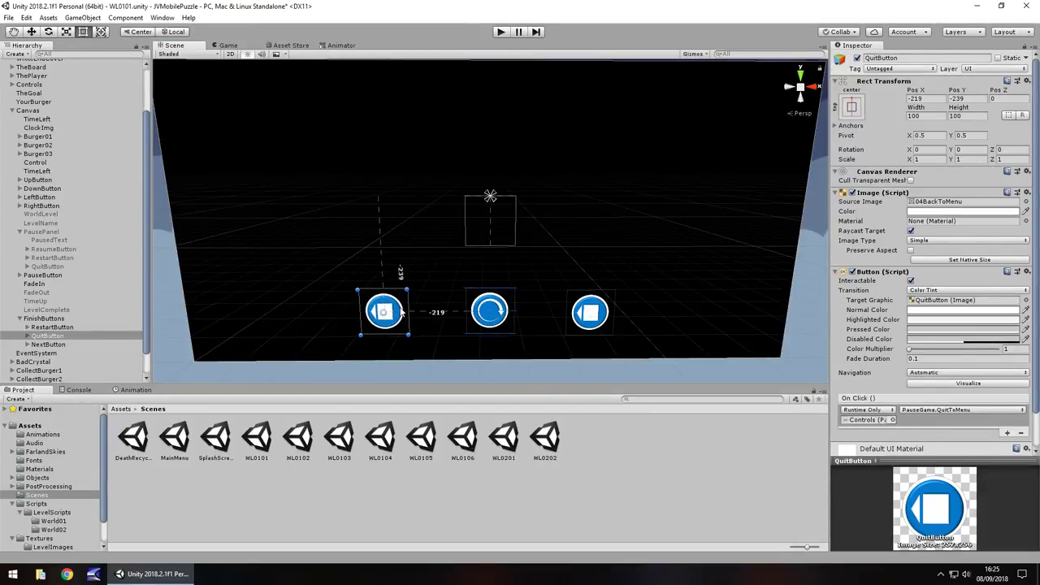
{"action": "left_click", "coordinate": [590, 311]}
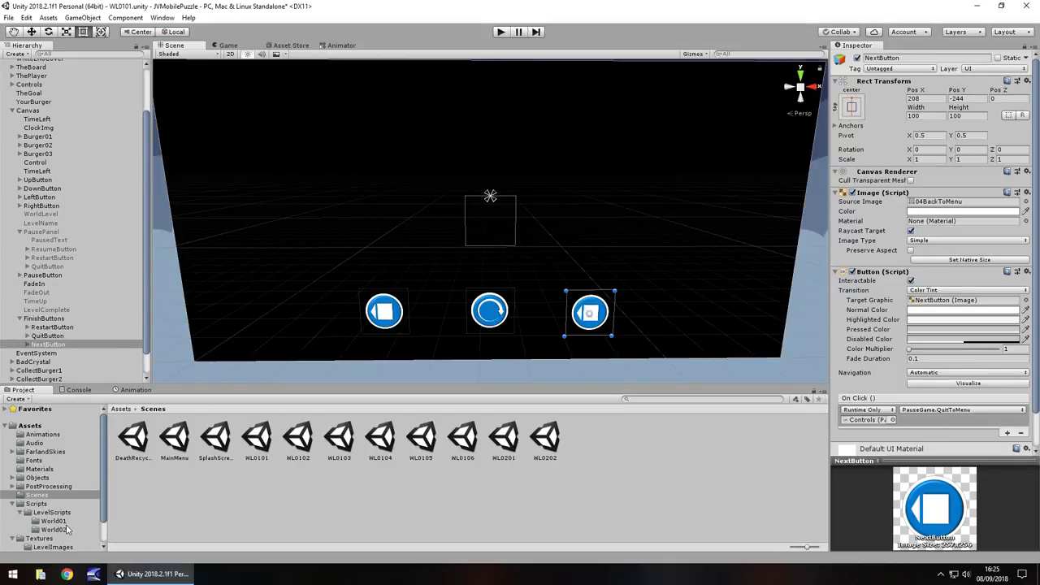
Step: Set NextButton's Image Source Image to the 03Next texture from Assets/Textures
{"action": "scroll", "coordinate": [64, 504], "scroll_direction": "down", "scroll_amount": 2}
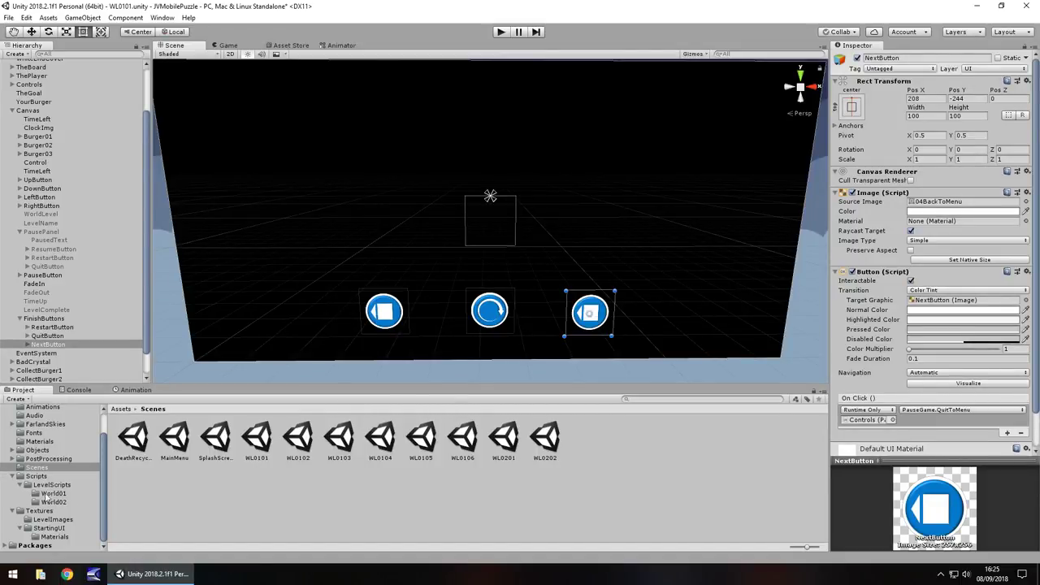
{"action": "left_click", "coordinate": [46, 513]}
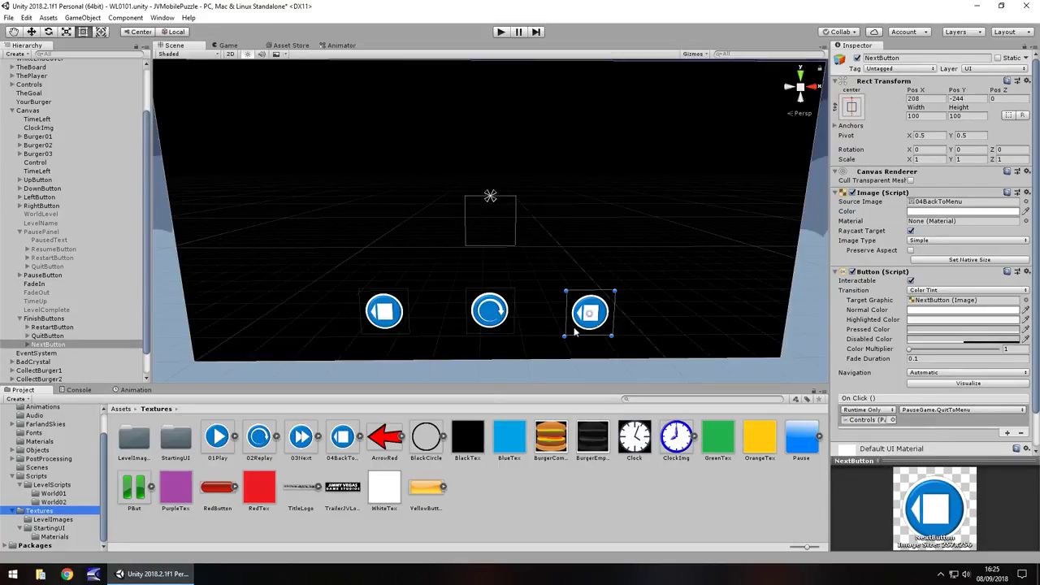
{"action": "left_click_drag", "start_coordinate": [299, 443], "coordinate": [933, 203]}
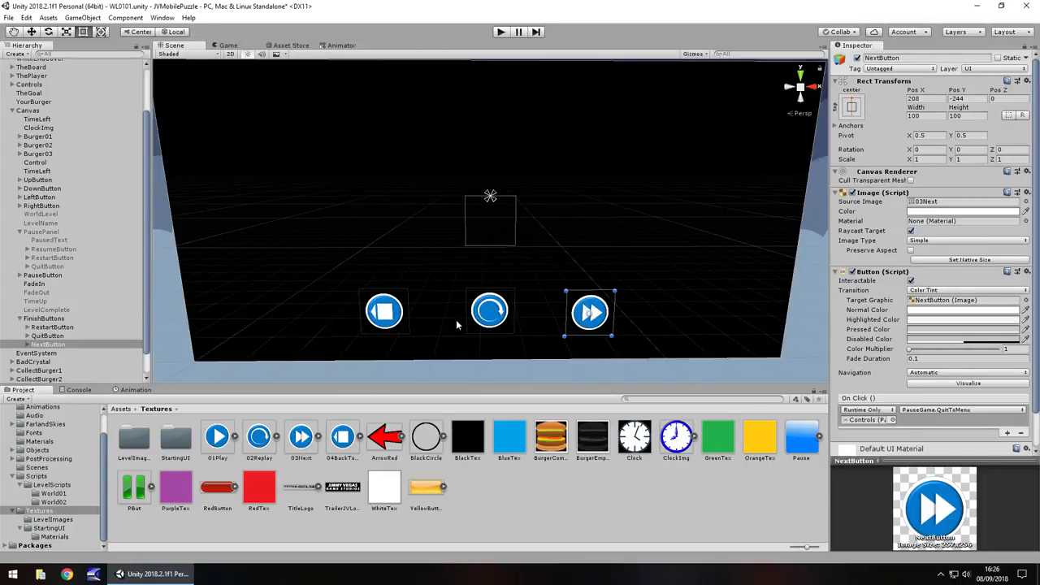
{"action": "scroll", "coordinate": [447, 328], "scroll_direction": "up", "scroll_amount": 2}
{"action": "middle_click_drag", "start_coordinate": [423, 339], "coordinate": [445, 245]}
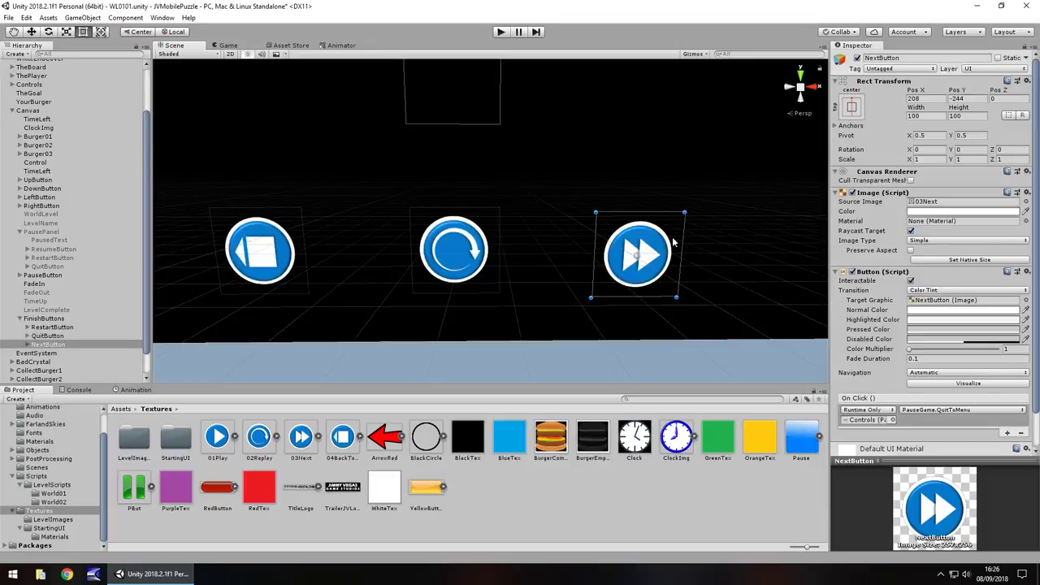
Step: Nudge NextButton into line, then deactivate the FinishButtons group and collapse Canvas
{"action": "left_click", "coordinate": [46, 318]}
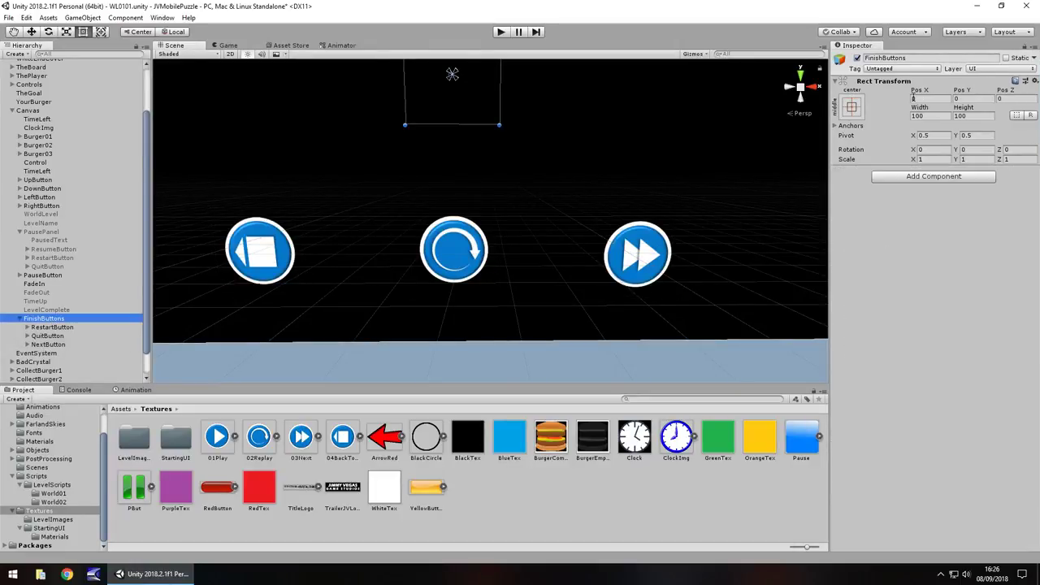
{"action": "left_click", "coordinate": [665, 237]}
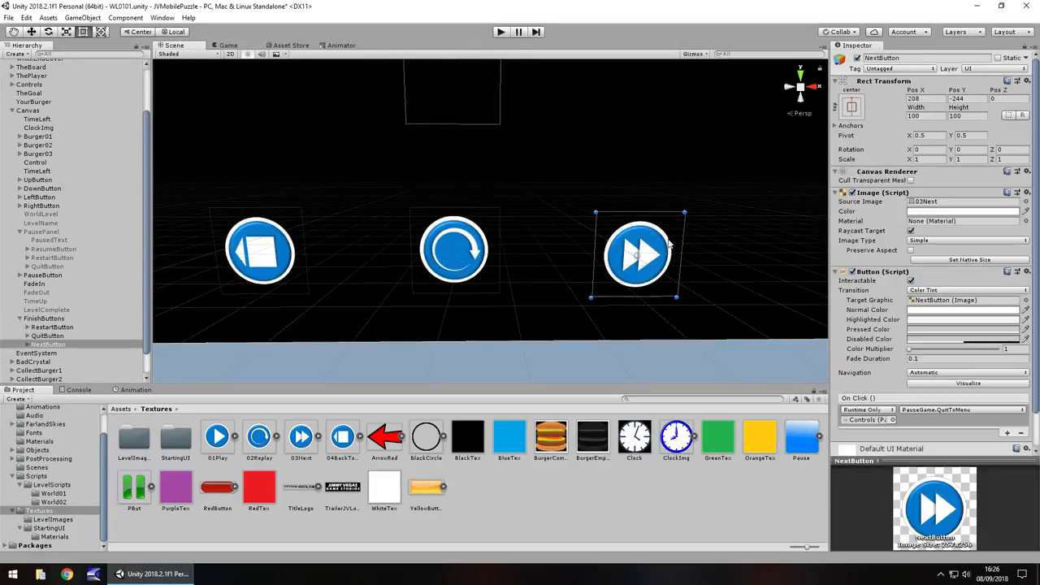
{"action": "left_click_drag", "start_coordinate": [668, 242], "coordinate": [689, 239]}
{"action": "left_click", "coordinate": [50, 319]}
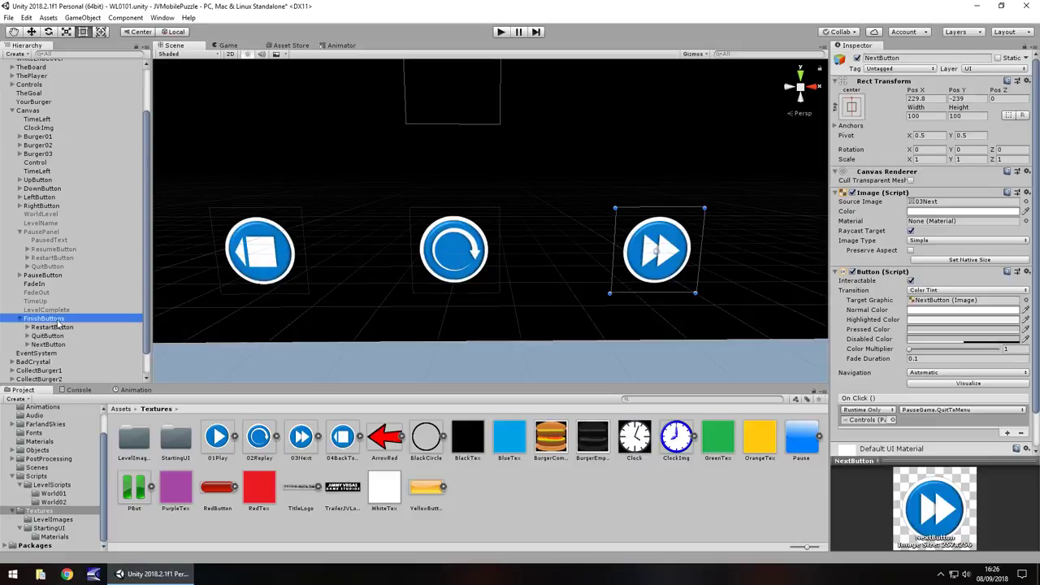
{"action": "left_click", "coordinate": [857, 58]}
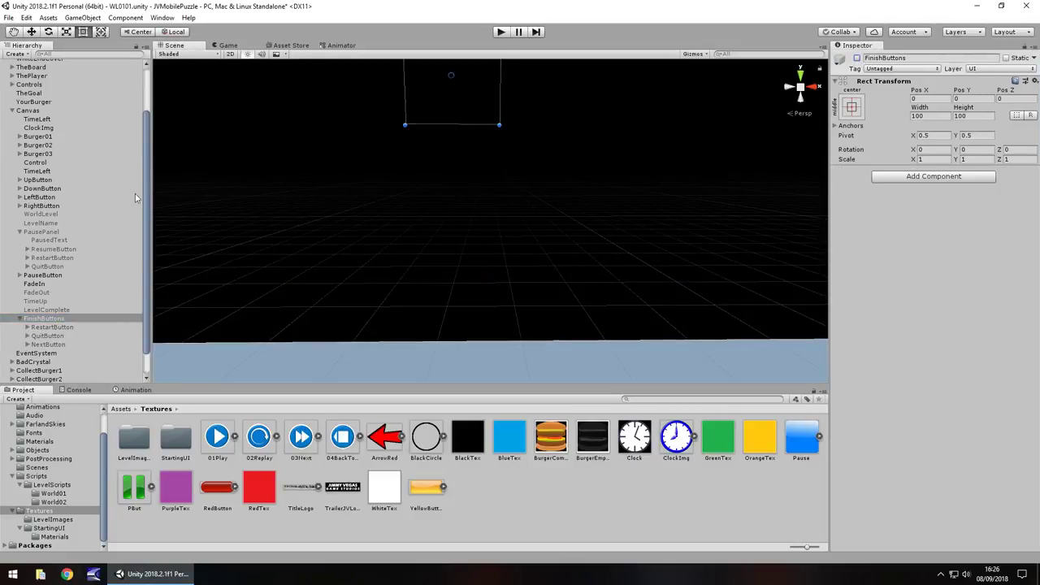
{"action": "left_click", "coordinate": [12, 110]}
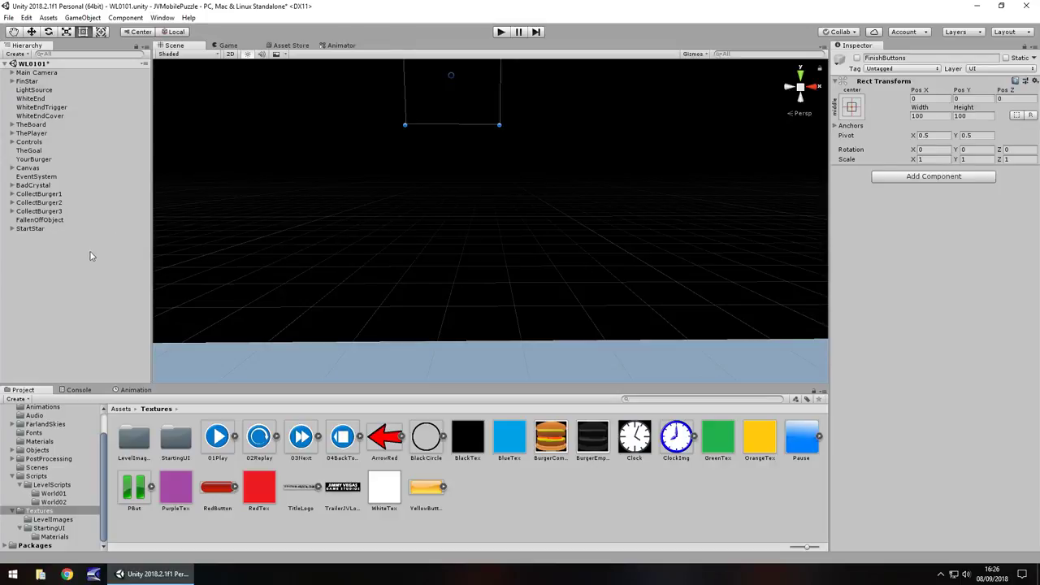
Step: Open WhiteEndTrigger's LevelComplete script for editing
{"action": "left_click", "coordinate": [47, 485]}
{"action": "left_click", "coordinate": [37, 476]}
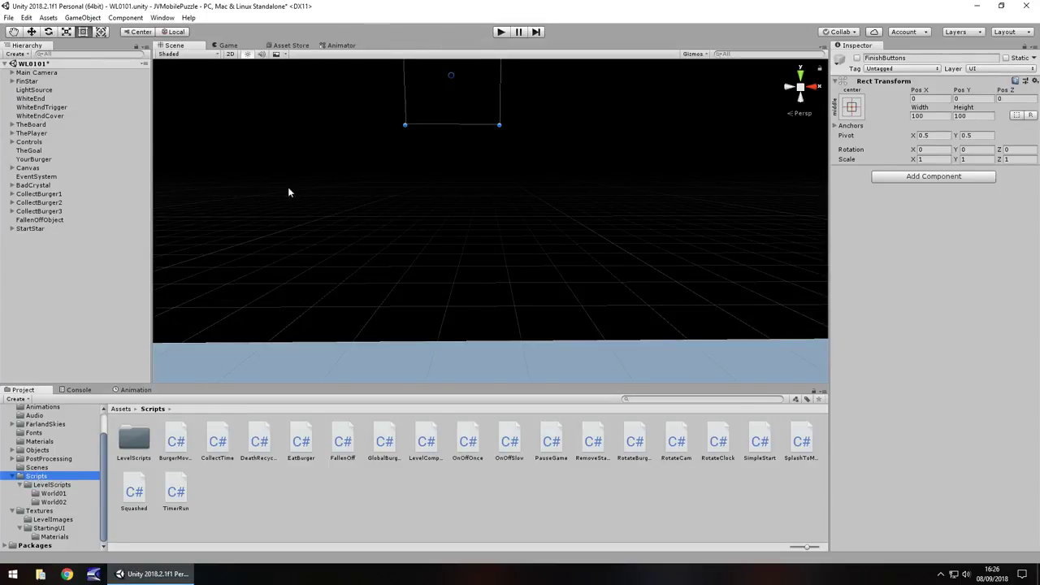
{"action": "double_click", "coordinate": [41, 107]}
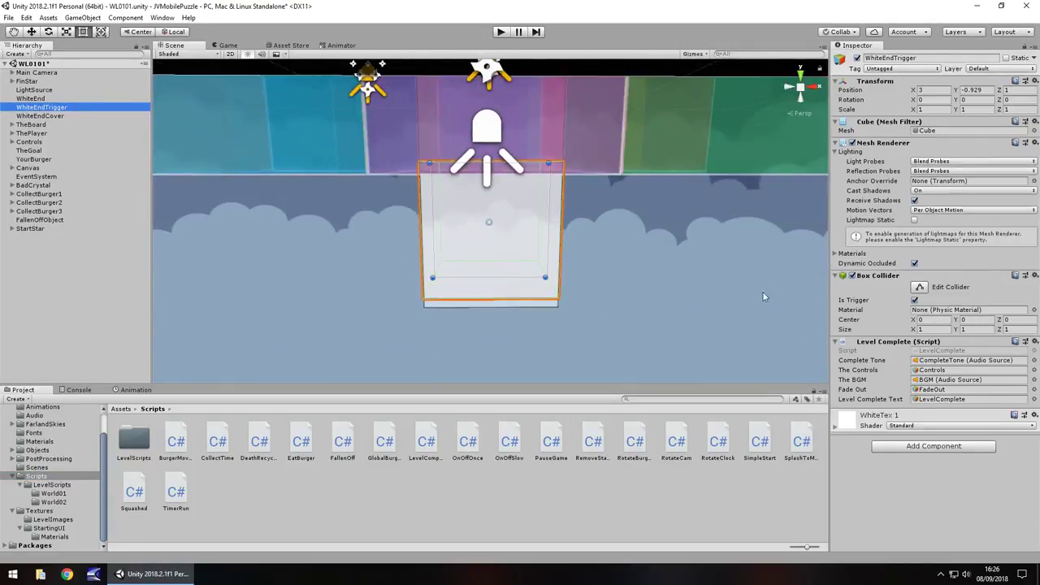
{"action": "double_click", "coordinate": [943, 351]}
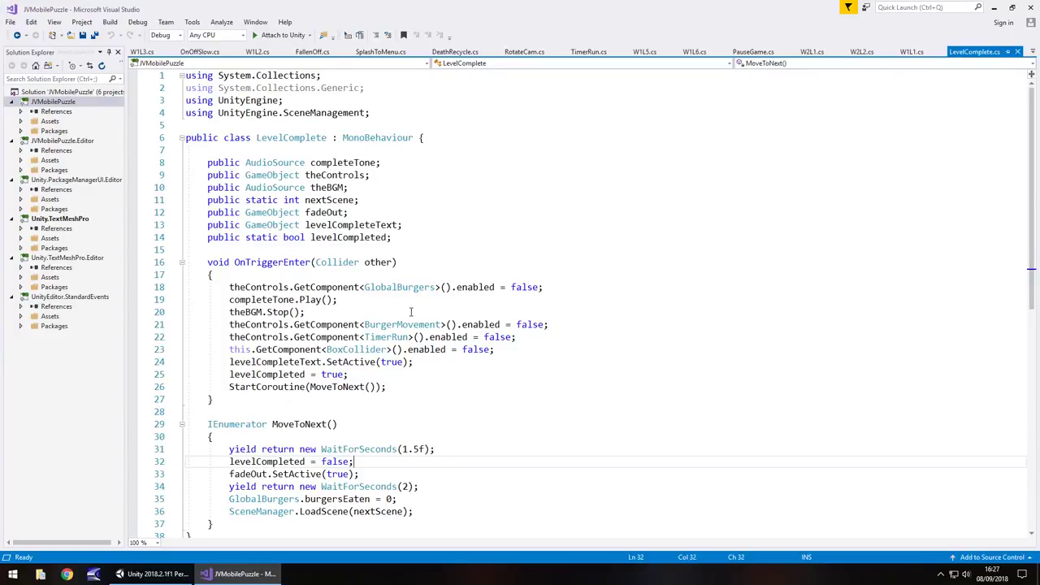
Step: Declare 'public GameObject finishControls;' below the levelCompleted field
{"action": "scroll", "coordinate": [455, 227], "scroll_direction": "down", "scroll_amount": 4}
{"action": "scroll", "coordinate": [416, 284], "scroll_direction": "up", "scroll_amount": 3}
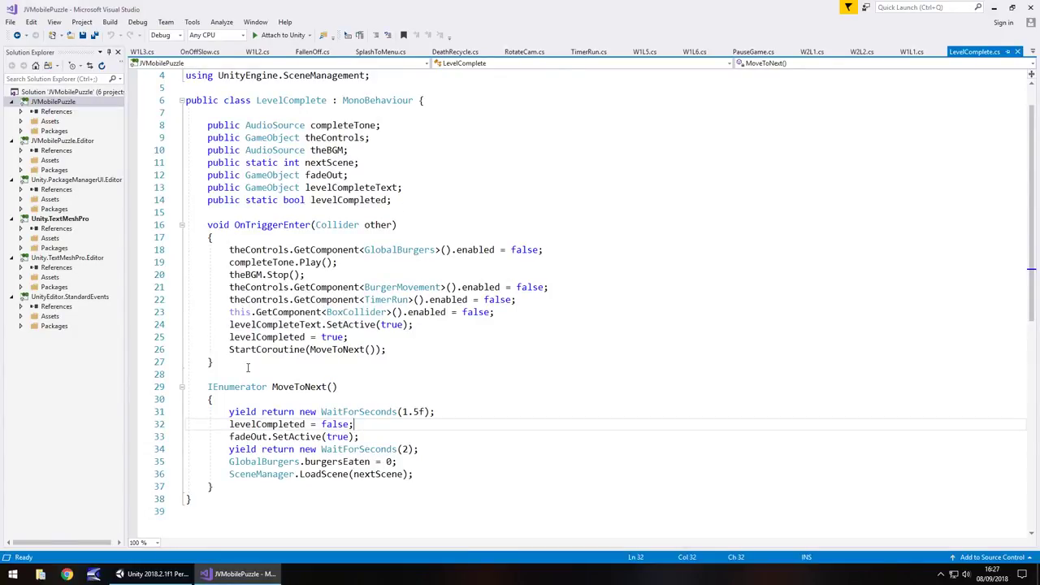
{"action": "left_click_drag", "start_coordinate": [254, 350], "coordinate": [386, 349]}
{"action": "left_click", "coordinate": [386, 350]}
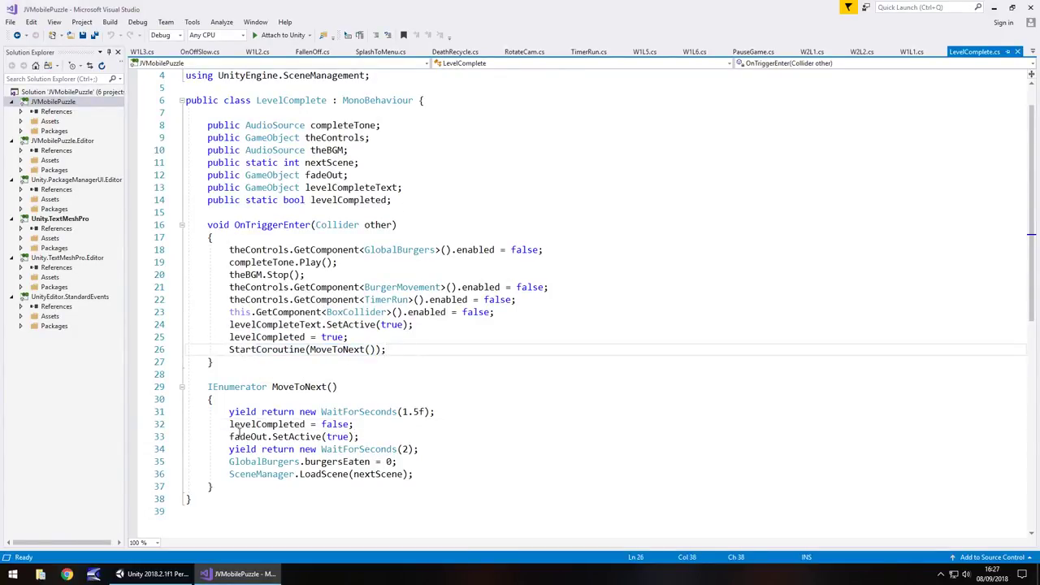
{"action": "left_click", "coordinate": [403, 200]}
{"action": "key", "text": "Return"}
{"action": "type", "text": "publ"}
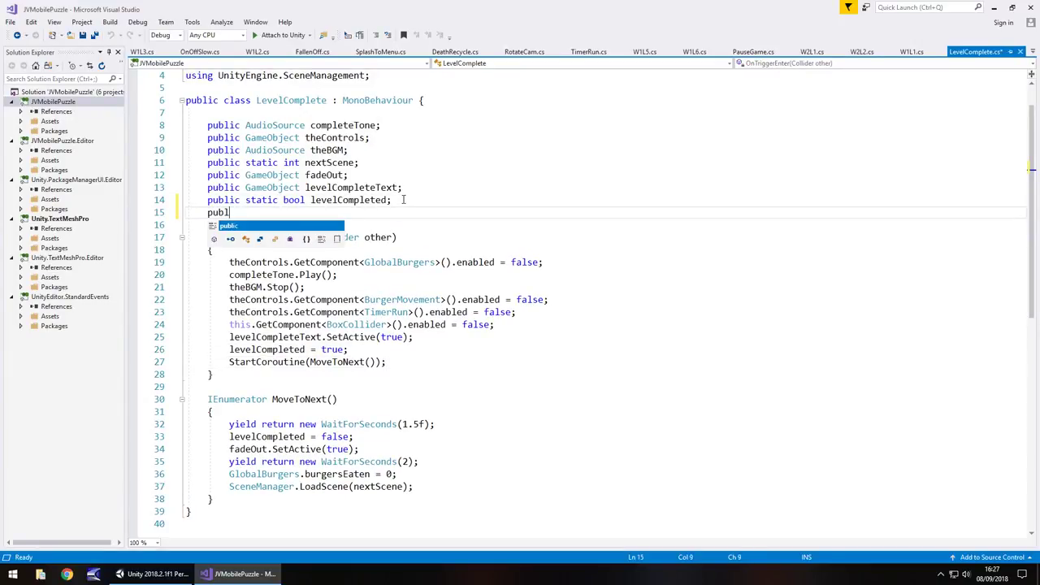
{"action": "type", "text": "ic G"}
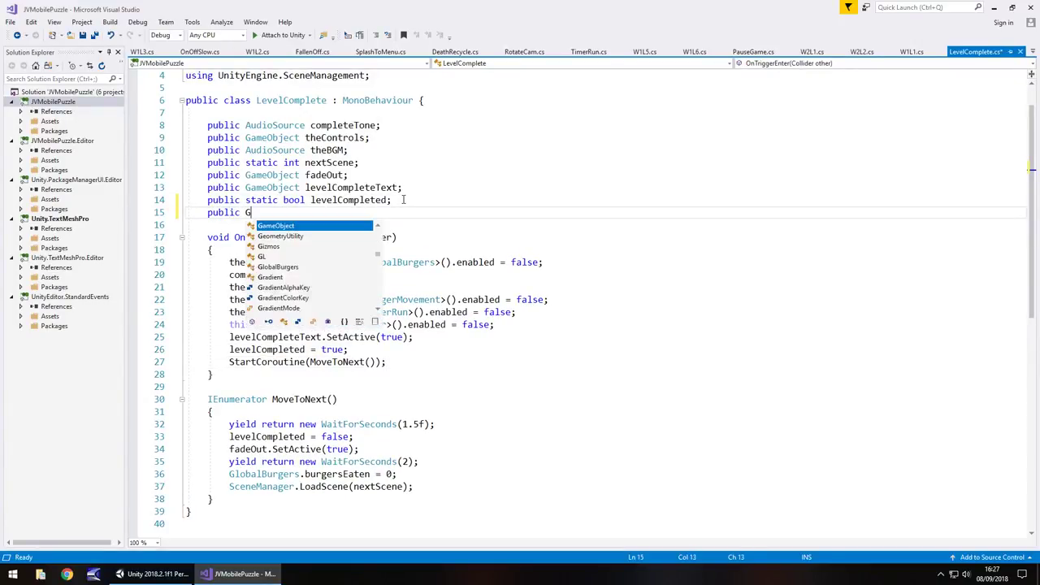
{"action": "type", "text": "ameObject "}
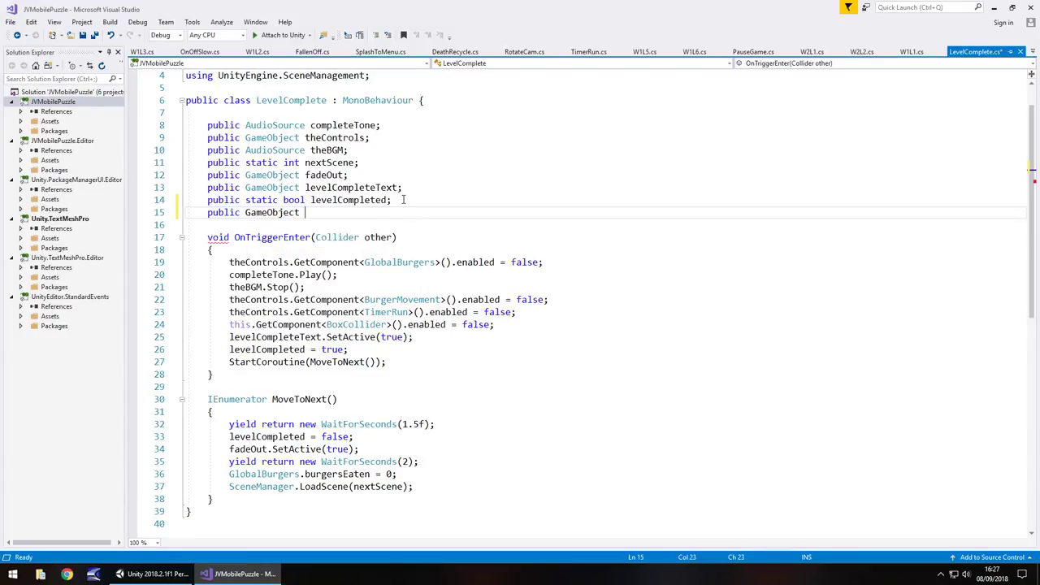
{"action": "type", "text": "finishControls;"}
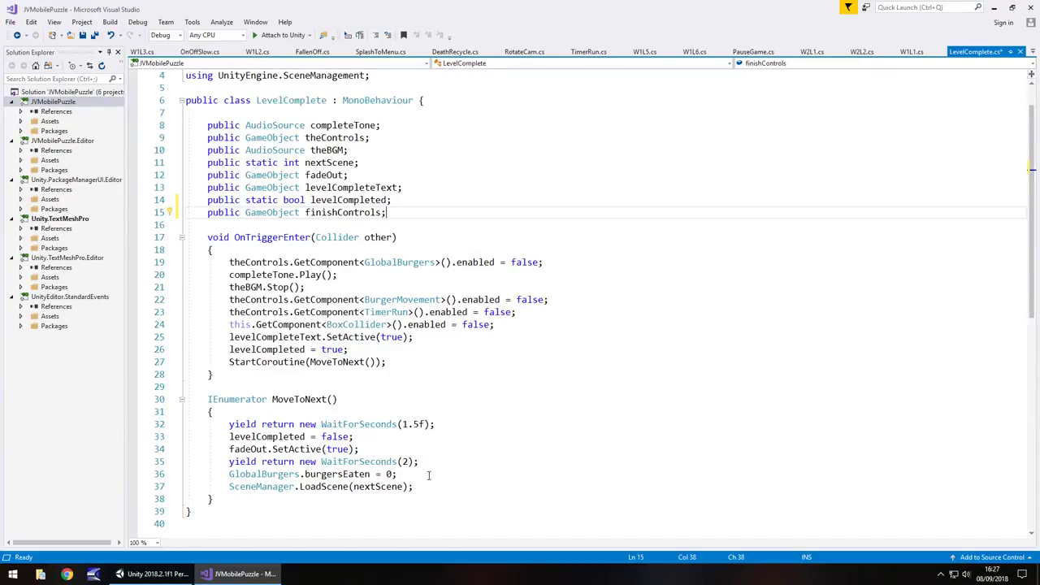
Step: Add 'finishControls.SetActive(true);' after the two-second wait in MoveToNext
{"action": "left_click", "coordinate": [439, 463]}
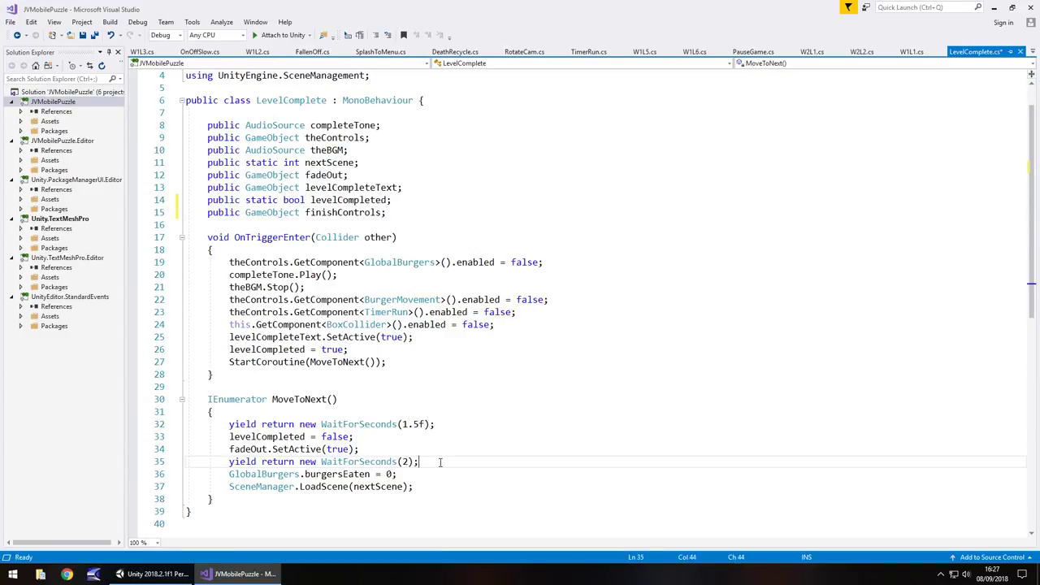
{"action": "key", "text": "Return"}
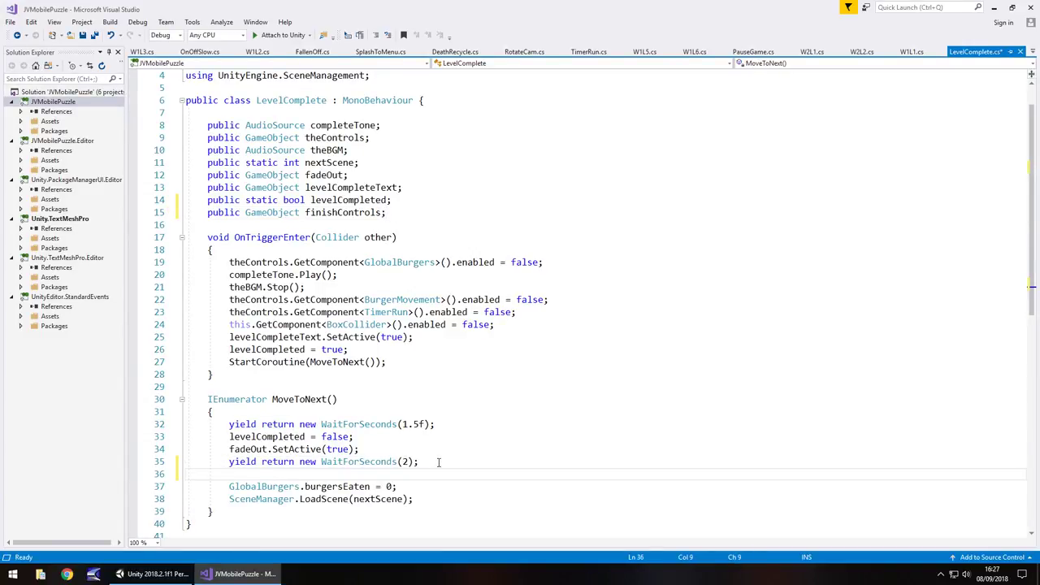
{"action": "type", "text": "finis"}
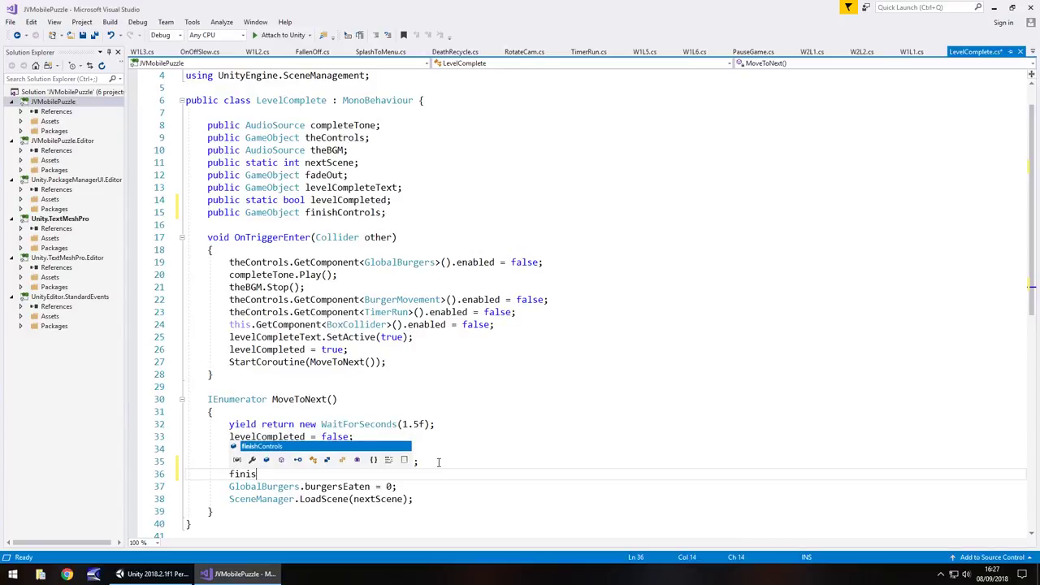
{"action": "type", "text": "hControls.SetActive"}
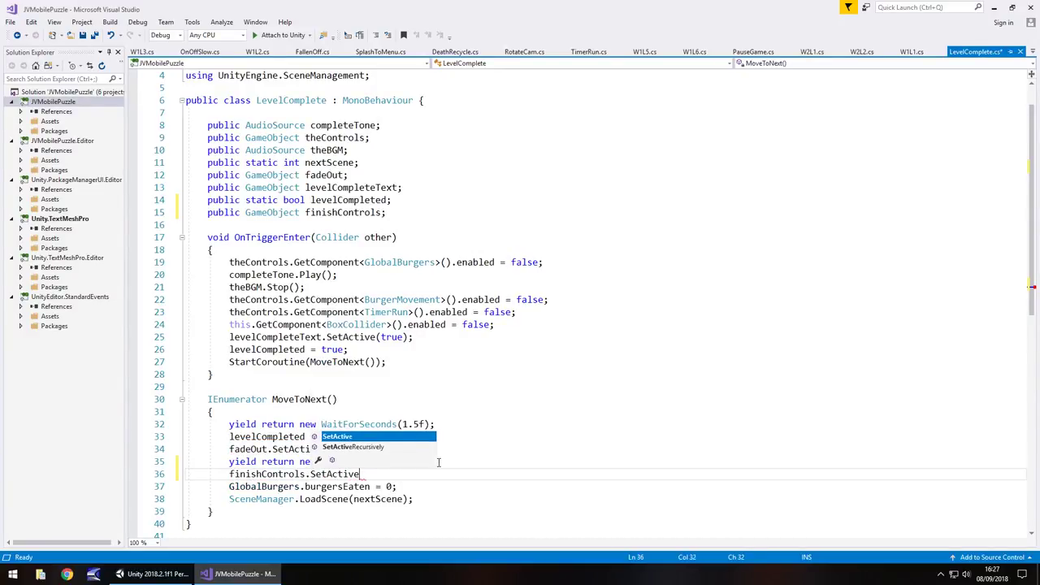
{"action": "type", "text": "(true);"}
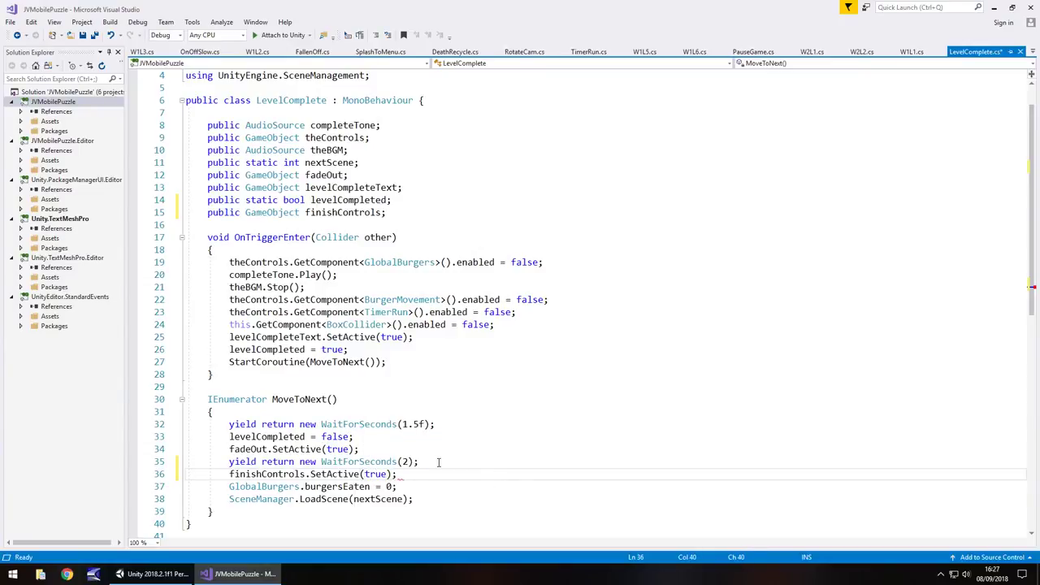
{"action": "scroll", "coordinate": [416, 496], "scroll_direction": "down", "scroll_amount": 2}
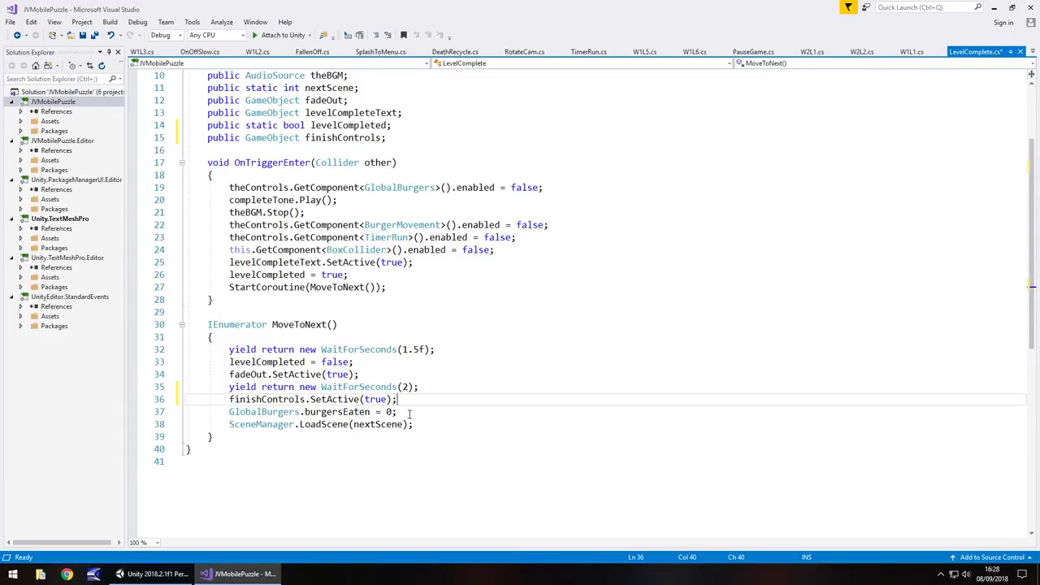
Step: Remove the SceneManager.LoadScene line from MoveToNext
{"action": "left_click_drag", "start_coordinate": [429, 425], "coordinate": [229, 426]}
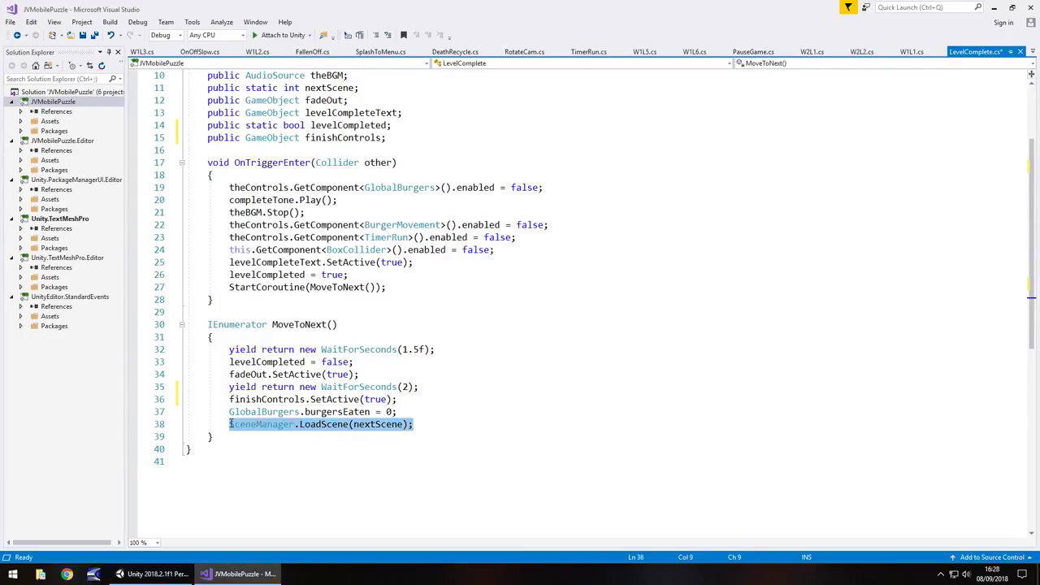
{"action": "key", "text": "BackSpace"}
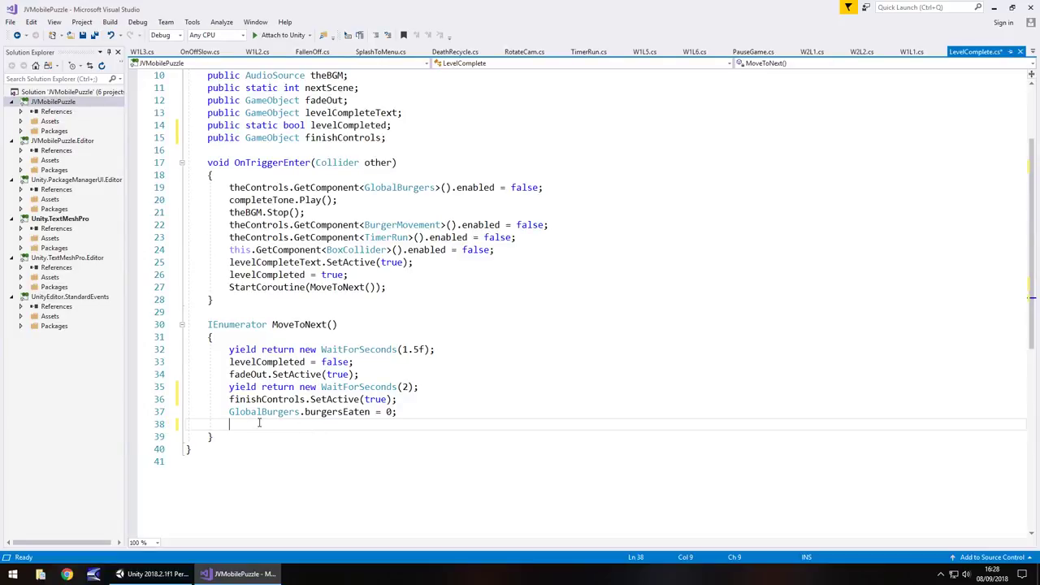
{"action": "key", "text": "shift+Home"}
{"action": "key", "text": "BackSpace"}
{"action": "key", "text": "BackSpace"}
Step: Add an IEnumerator NextLevel() method that calls SceneManager.LoadScene(nextScene)
{"action": "left_click", "coordinate": [249, 424]}
{"action": "key", "text": "Return"}
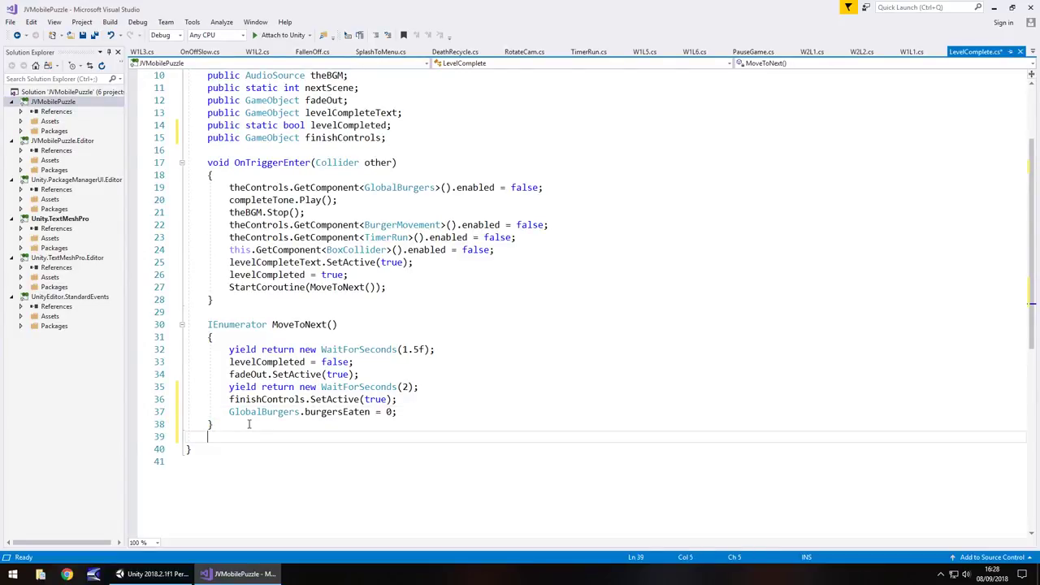
{"action": "key", "text": "Return"}
{"action": "type", "text": "v"}
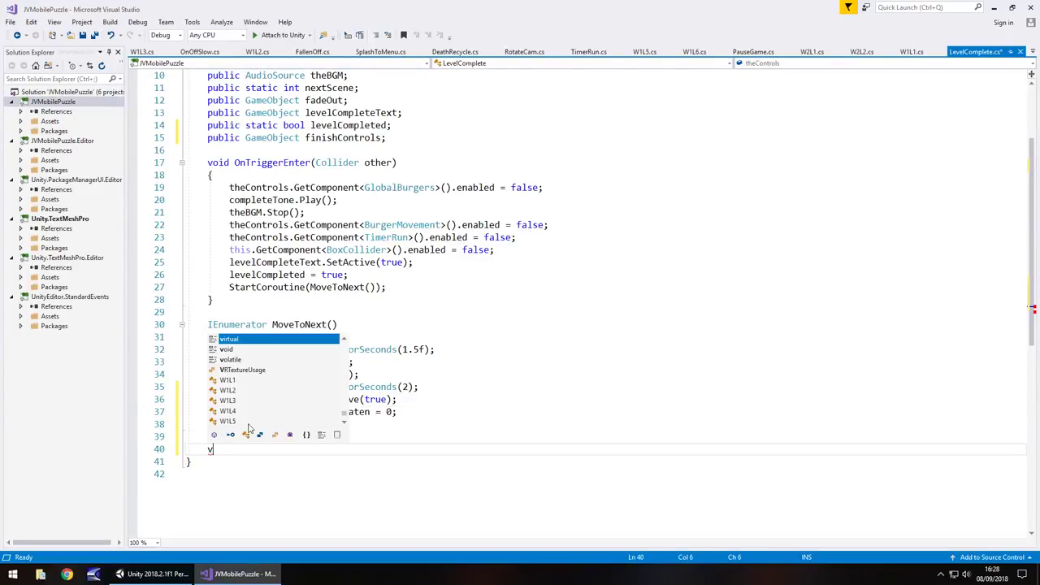
{"action": "key", "text": "BackSpace"}
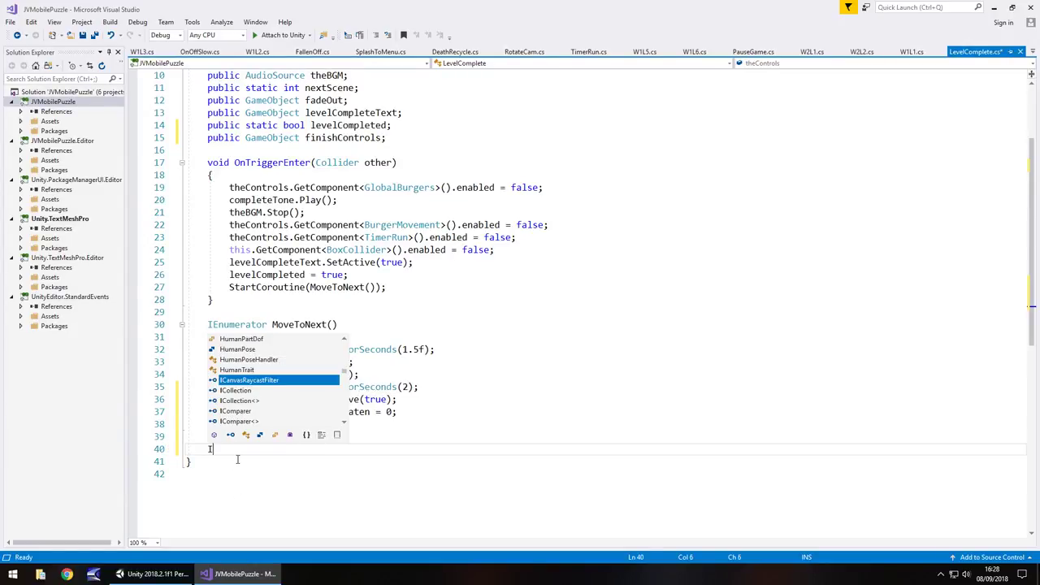
{"action": "type", "text": "IEnumerator "}
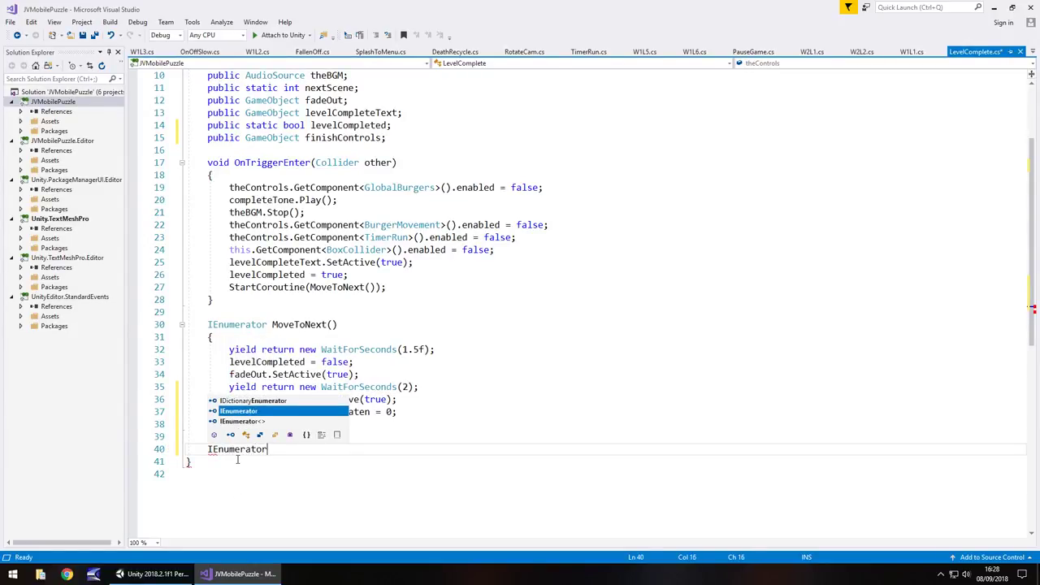
{"action": "type", "text": "NextLevel"}
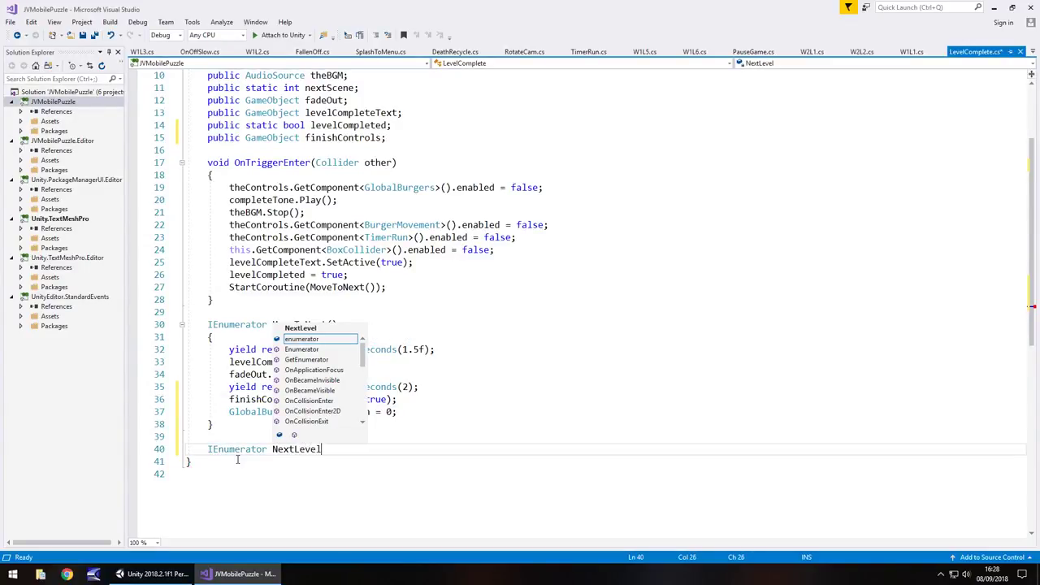
{"action": "type", "text": "()"}
{"action": "key", "text": "Return"}
{"action": "type", "text": "{"}
{"action": "key", "text": "Return"}
{"action": "type", "text": "SceneManager.LoadScene(nextScene);"}
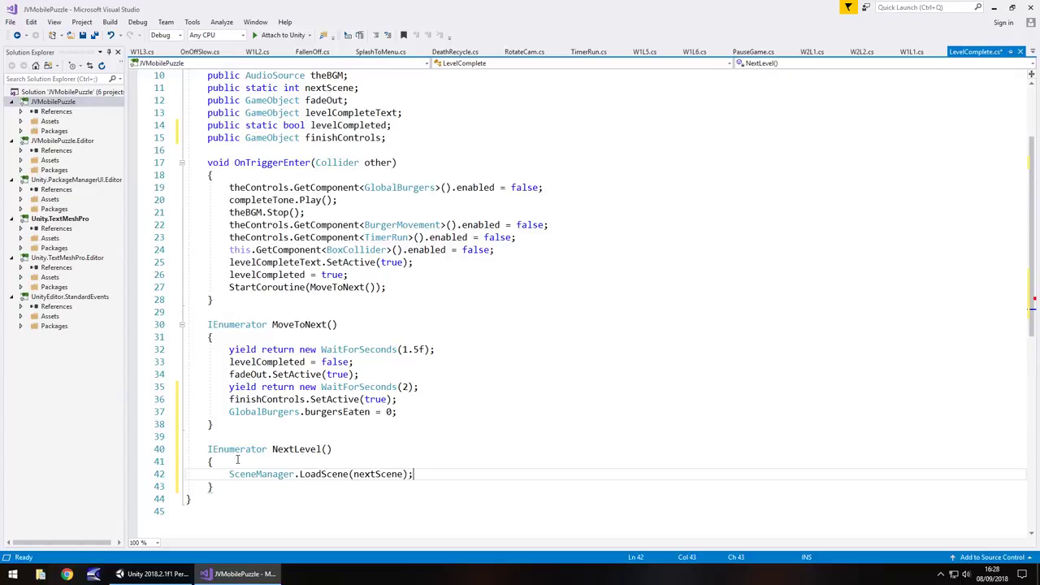
Step: Insert 'yield return new WaitForSeconds(0.1f);' before LoadScene and save the script
{"action": "left_click", "coordinate": [227, 475]}
{"action": "key", "text": "Return"}
{"action": "key", "text": "Up"}
{"action": "type", "text": "y"}
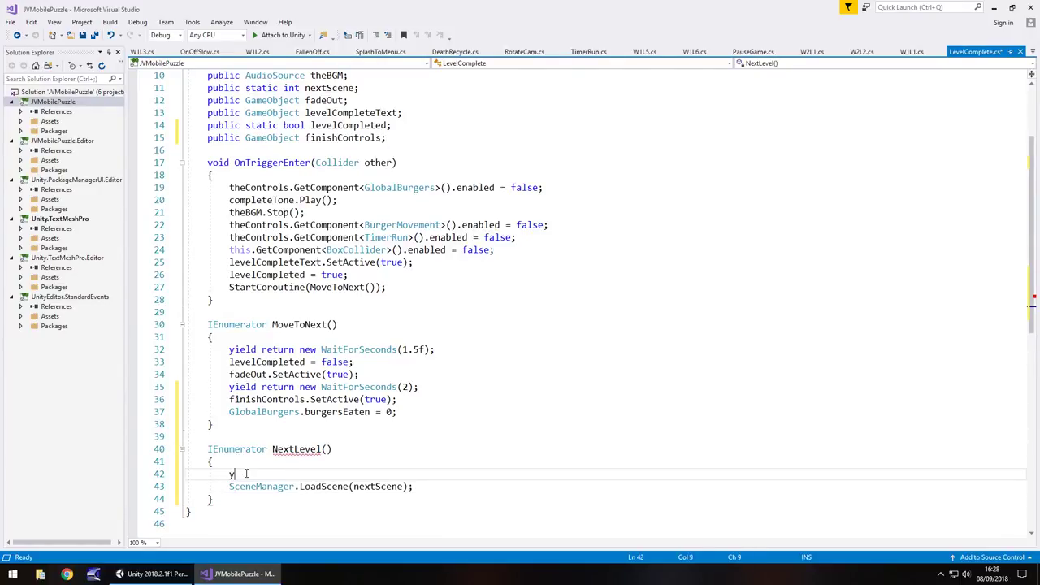
{"action": "type", "text": "ield return ne"}
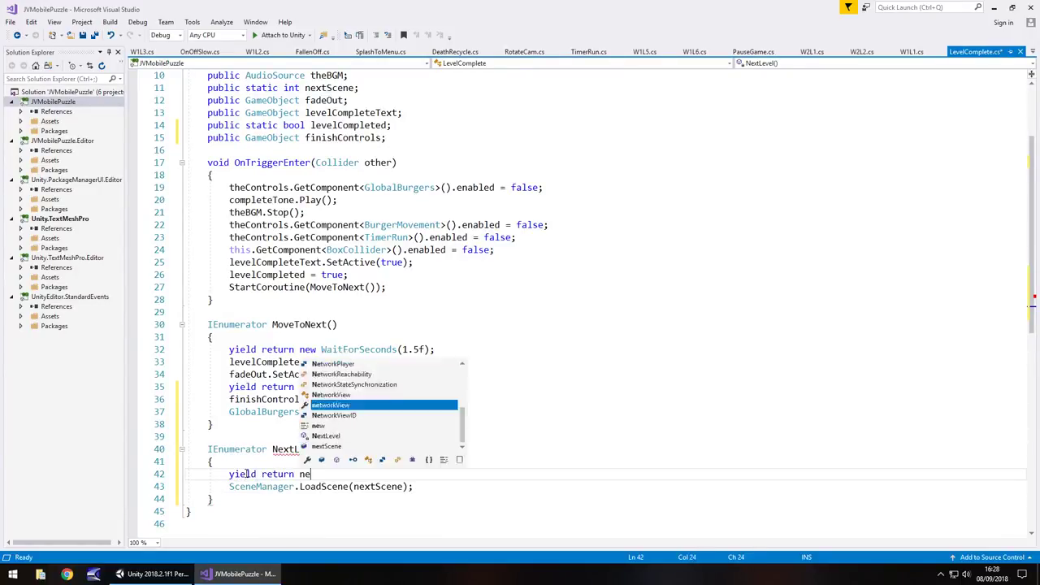
{"action": "type", "text": "w WaitForSeconds(0.12"}
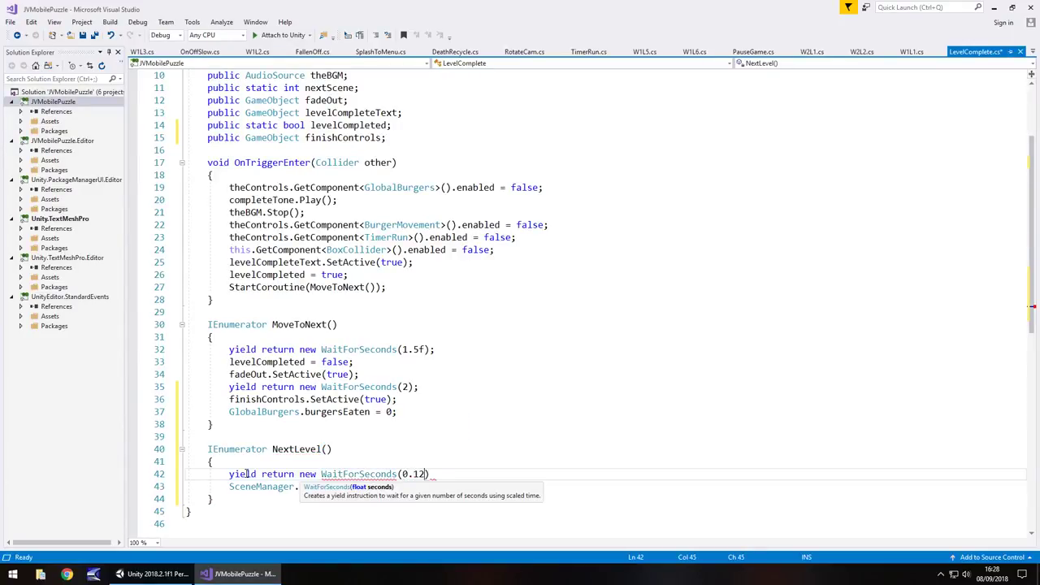
{"action": "key", "text": "BackSpace"}
{"action": "type", "text": "f"}
{"action": "key", "text": "End"}
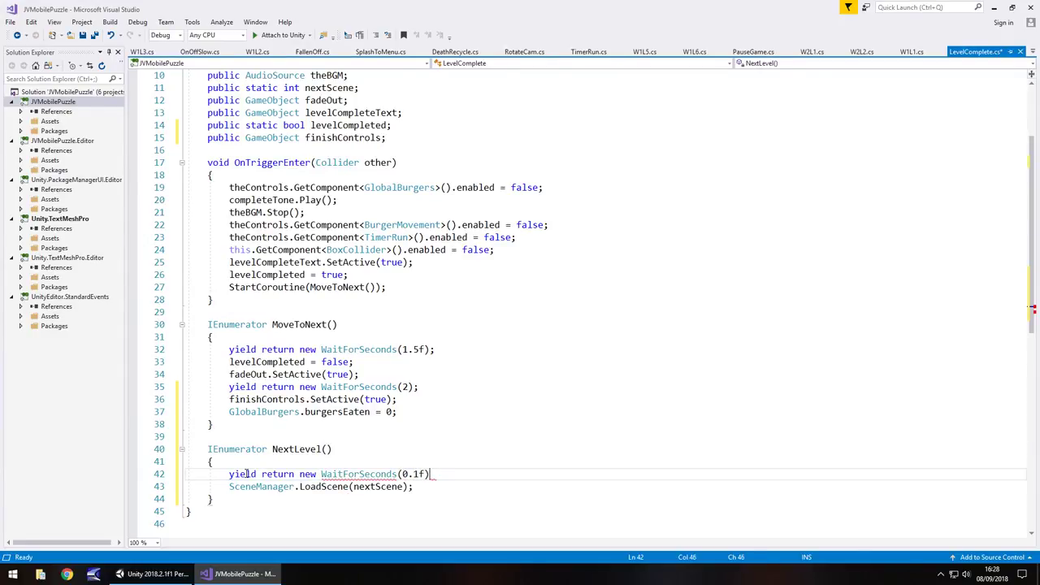
{"action": "type", "text": ";"}
{"action": "key", "text": "ctrl+s"}
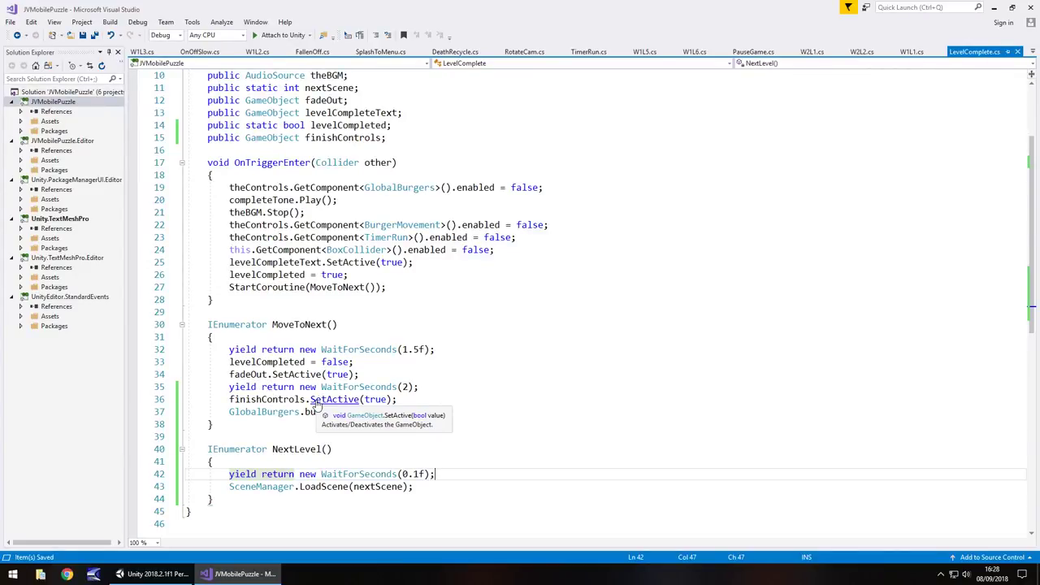
Step: Inspect the Controls and CollectBurger2 objects and their scripts in Unity
{"action": "left_click", "coordinate": [150, 574]}
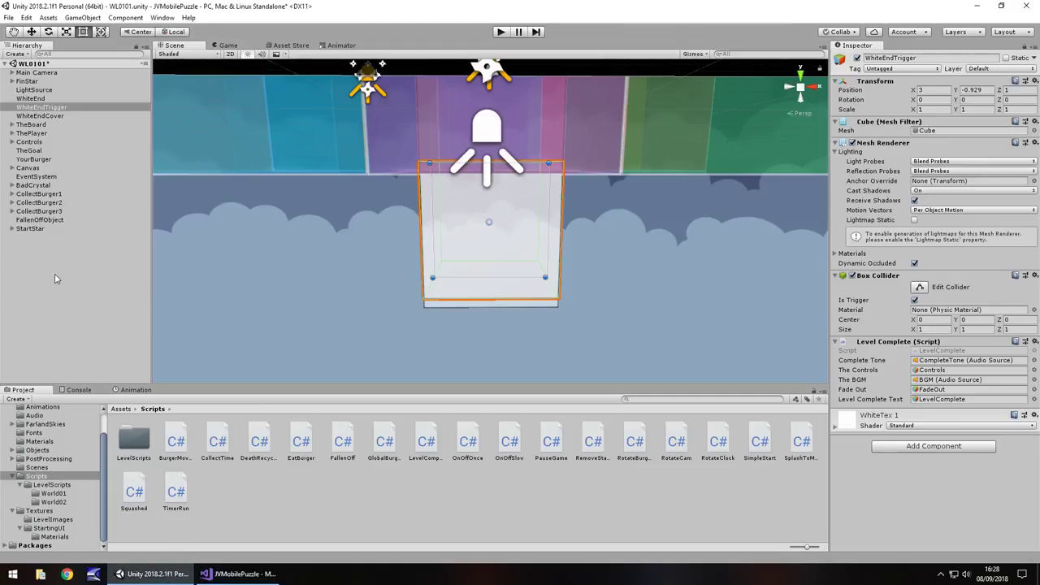
{"action": "left_click", "coordinate": [11, 142]}
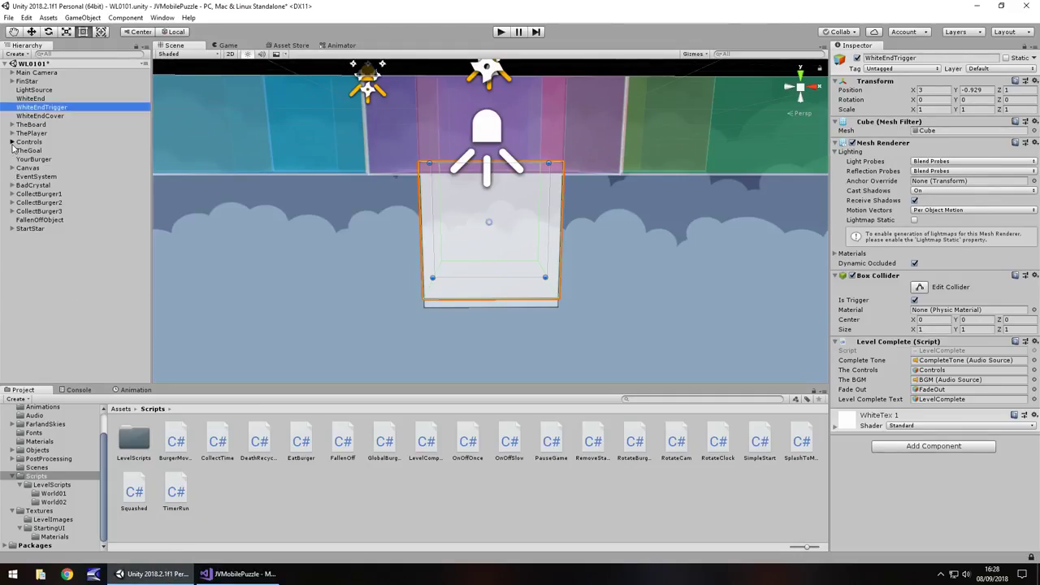
{"action": "left_click", "coordinate": [12, 143]}
{"action": "left_click", "coordinate": [119, 202]}
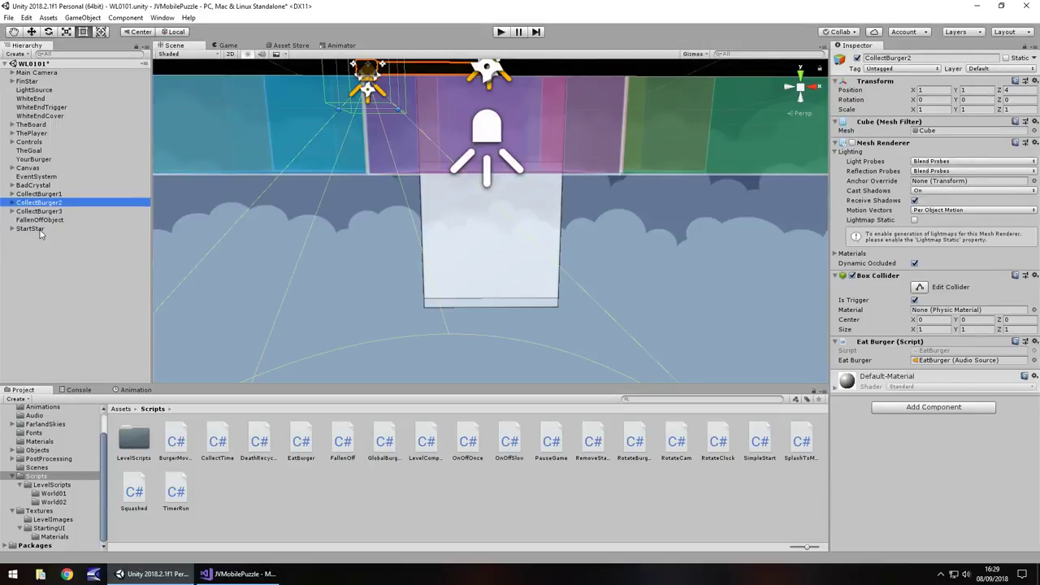
{"action": "left_click", "coordinate": [34, 143]}
{"action": "left_click_drag", "start_coordinate": [1037, 318], "coordinate": [1039, 411]}
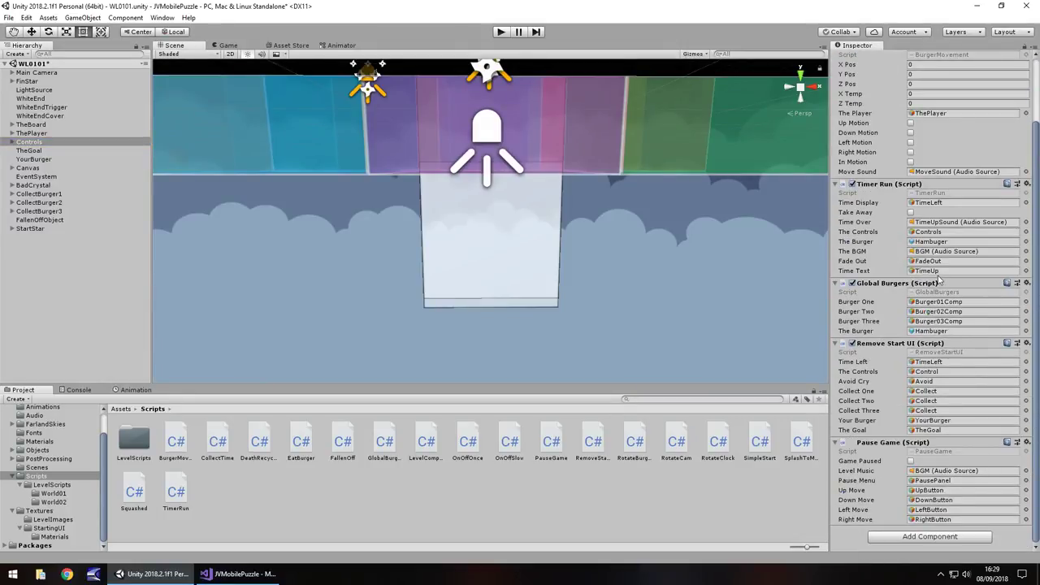
Step: Assign FinishButtons to WhiteEndTrigger's Finish Controls field
{"action": "left_click", "coordinate": [55, 107]}
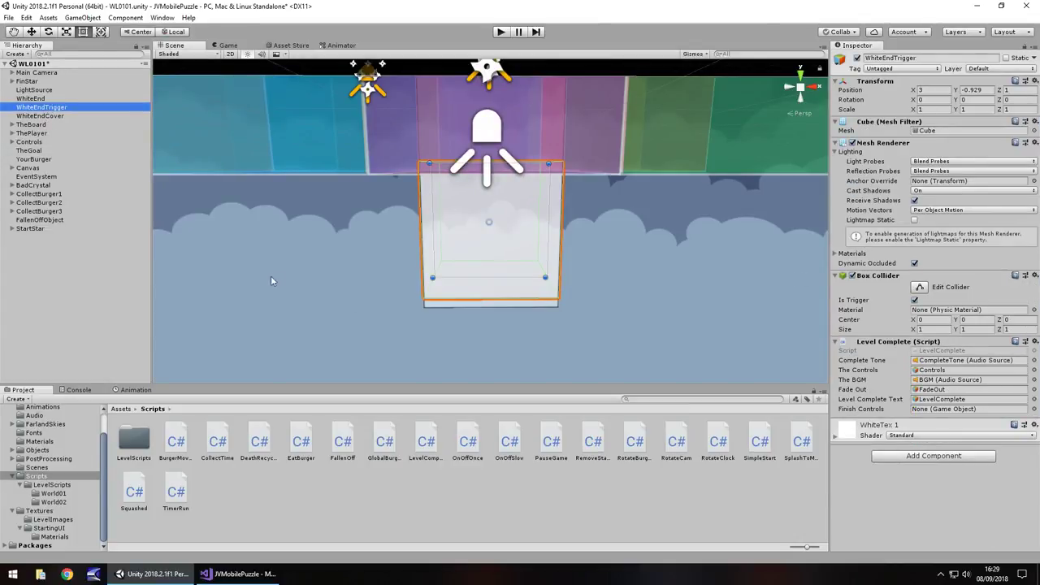
{"action": "left_click", "coordinate": [11, 169]}
{"action": "scroll", "coordinate": [70, 307], "scroll_direction": "down", "scroll_amount": 3}
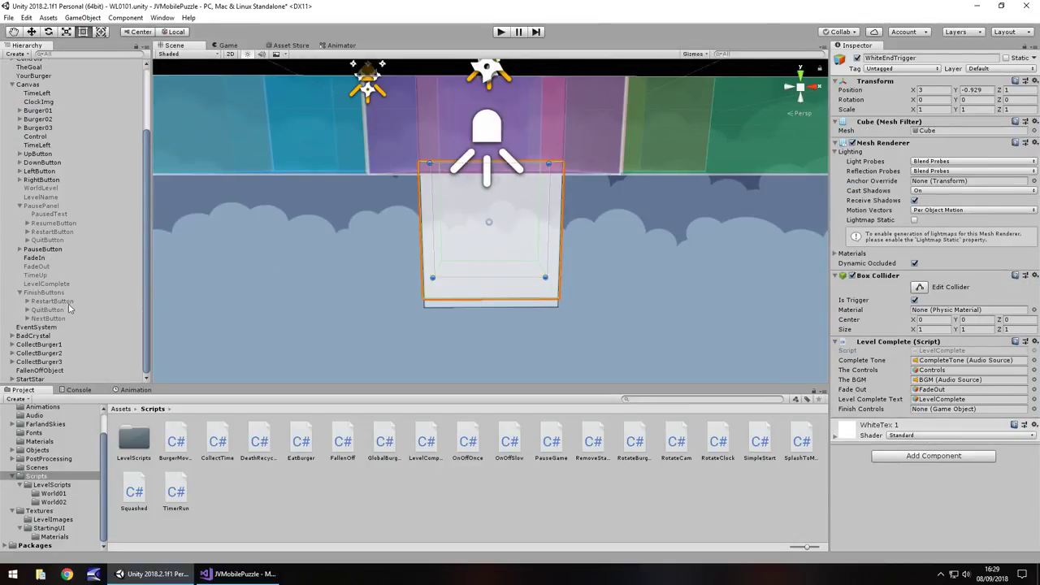
{"action": "left_click_drag", "start_coordinate": [43, 300], "coordinate": [959, 411]}
{"action": "left_click", "coordinate": [238, 574]}
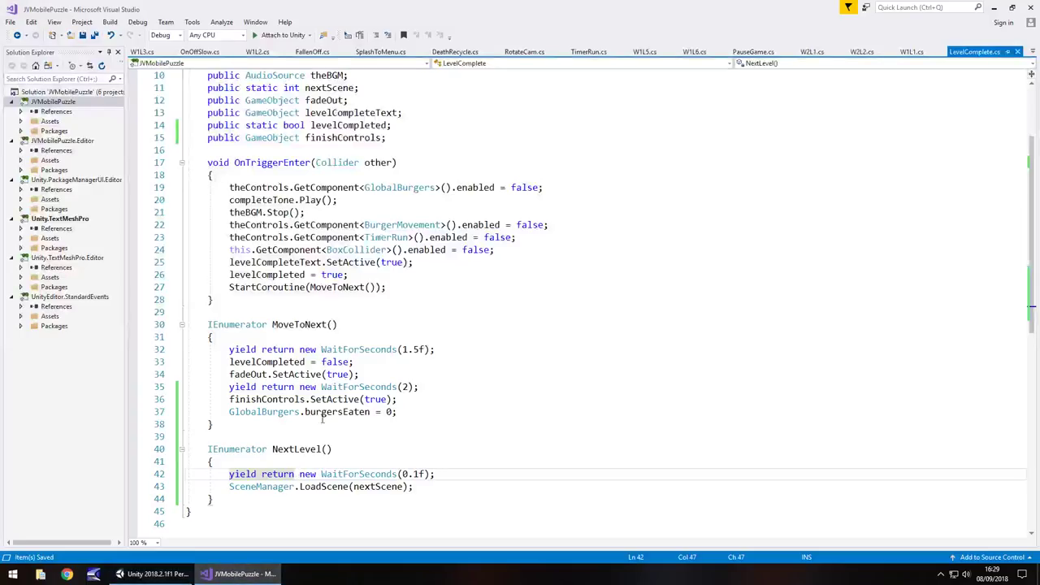
Step: Set WhiteEndTrigger as NextButton's On Click object and look for NextLevel under LevelComplete
{"action": "left_click", "coordinate": [140, 574]}
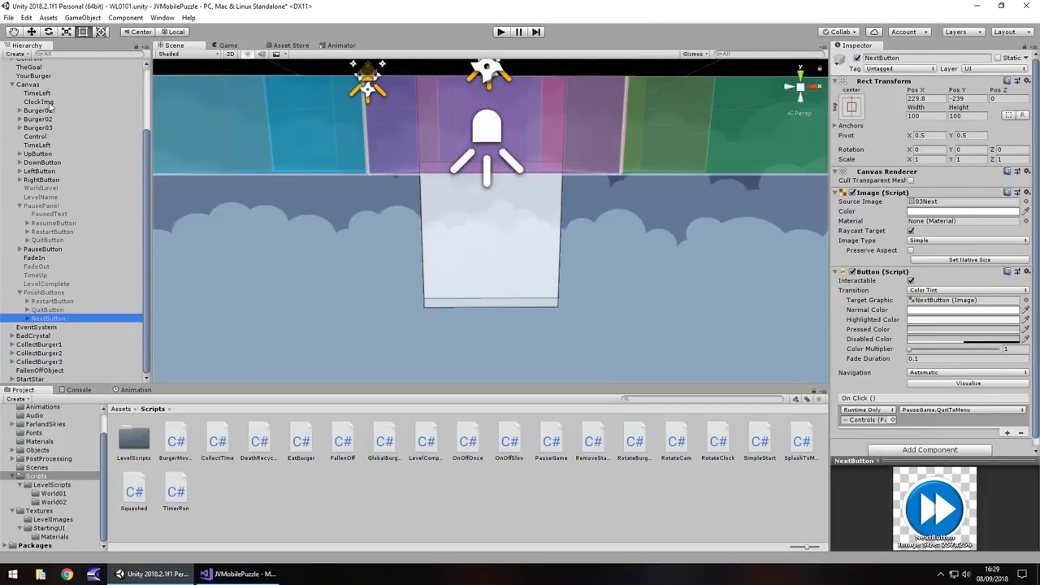
{"action": "scroll", "coordinate": [49, 104], "scroll_direction": "up", "scroll_amount": 5}
{"action": "left_click_drag", "start_coordinate": [26, 107], "coordinate": [870, 421]}
{"action": "left_click", "coordinate": [935, 410]}
{"action": "mouse_move", "coordinate": [935, 497]}
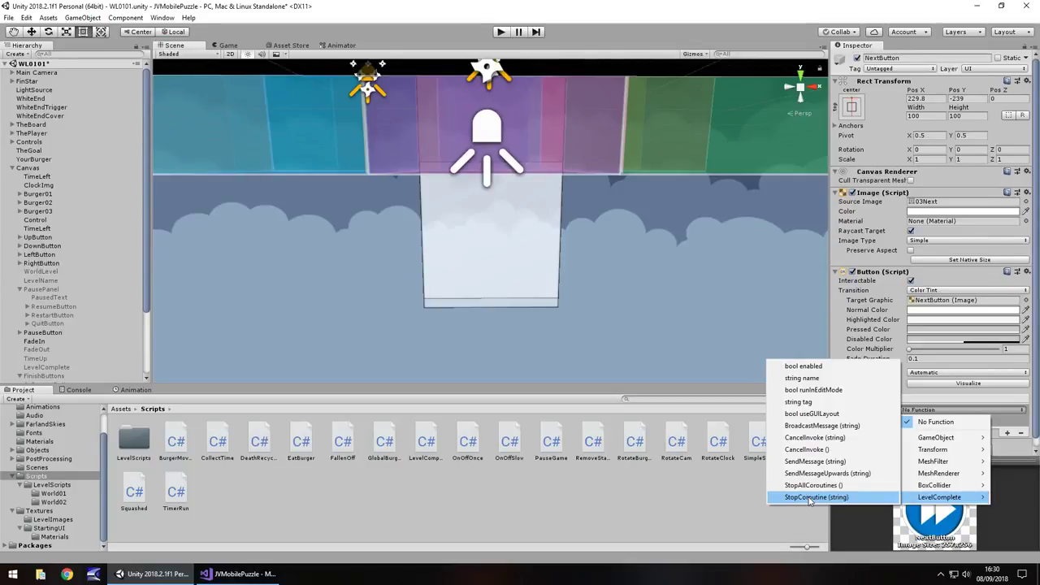
{"action": "left_click", "coordinate": [240, 574]}
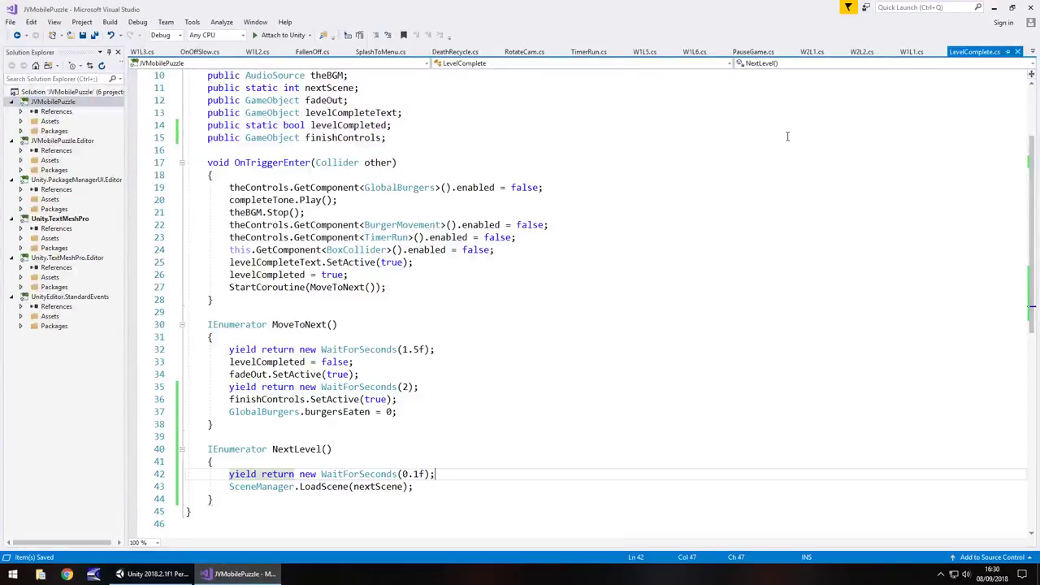
{"action": "left_click", "coordinate": [154, 574]}
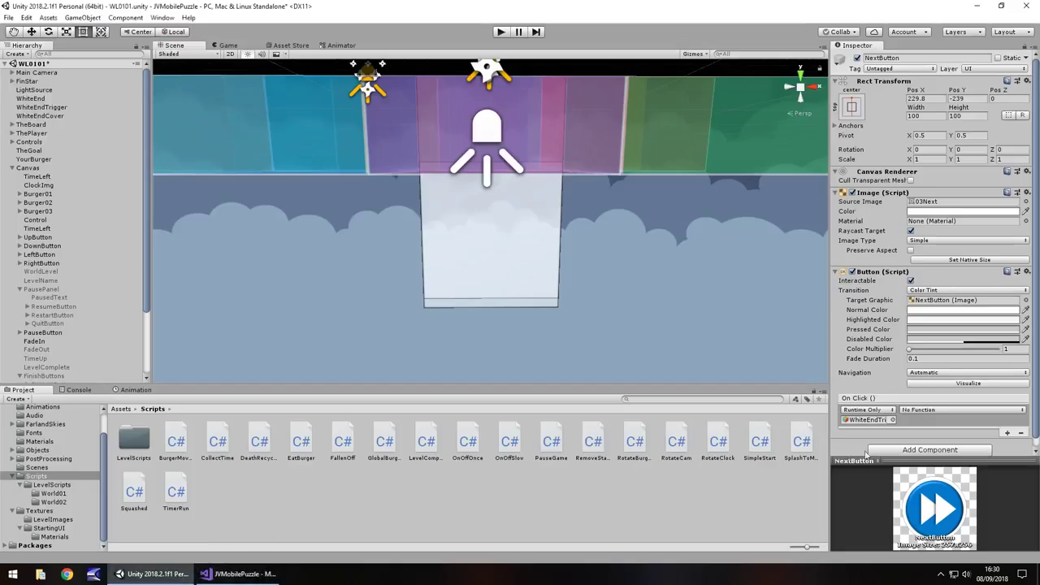
{"action": "left_click", "coordinate": [923, 411]}
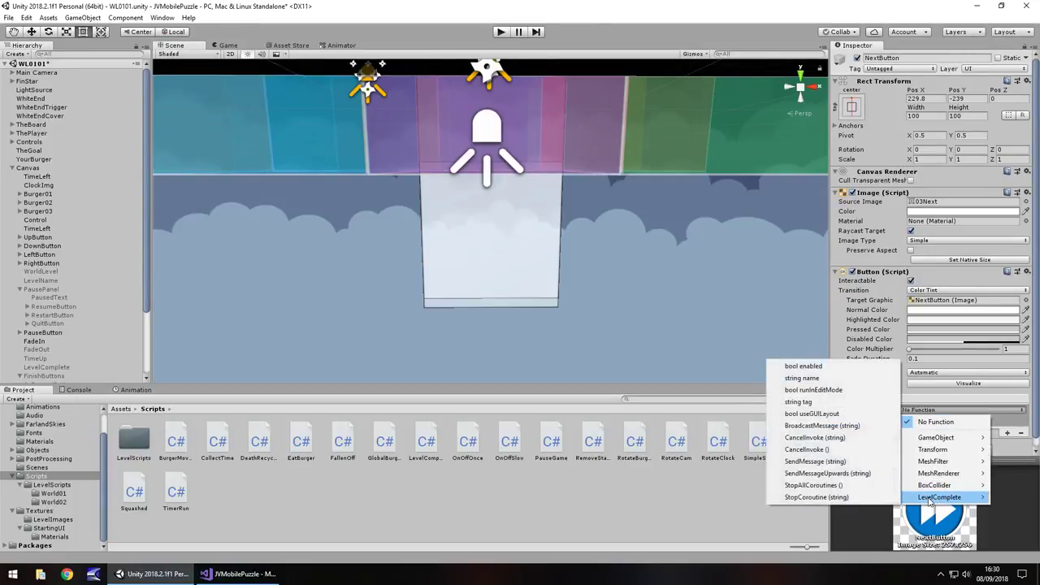
{"action": "left_click", "coordinate": [240, 573]}
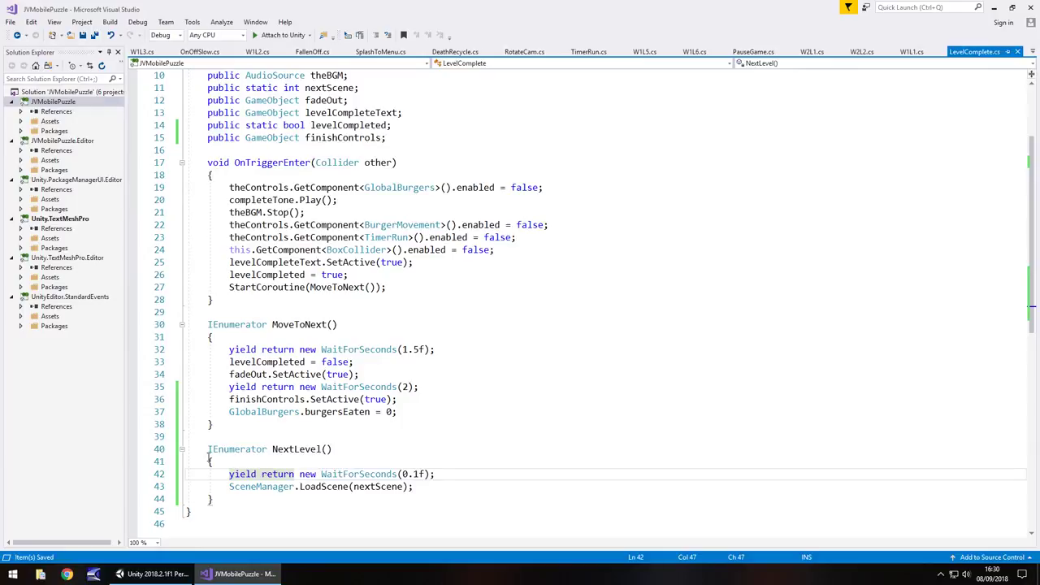
Step: Delete NextLevel's 0.1-second wait, change IEnumerator to public void, and save
{"action": "left_click_drag", "start_coordinate": [452, 474], "coordinate": [180, 475]}
{"action": "key", "text": "BackSpace"}
{"action": "key", "text": "BackSpace"}
{"action": "left_click_drag", "start_coordinate": [267, 449], "coordinate": [207, 448]}
{"action": "type", "text": "public"}
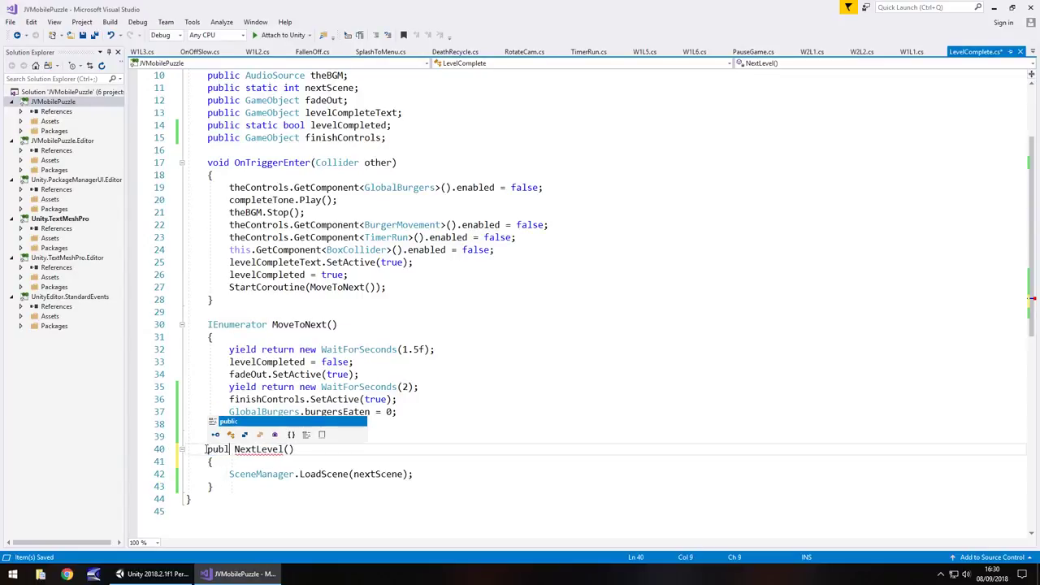
{"action": "type", "text": " void"}
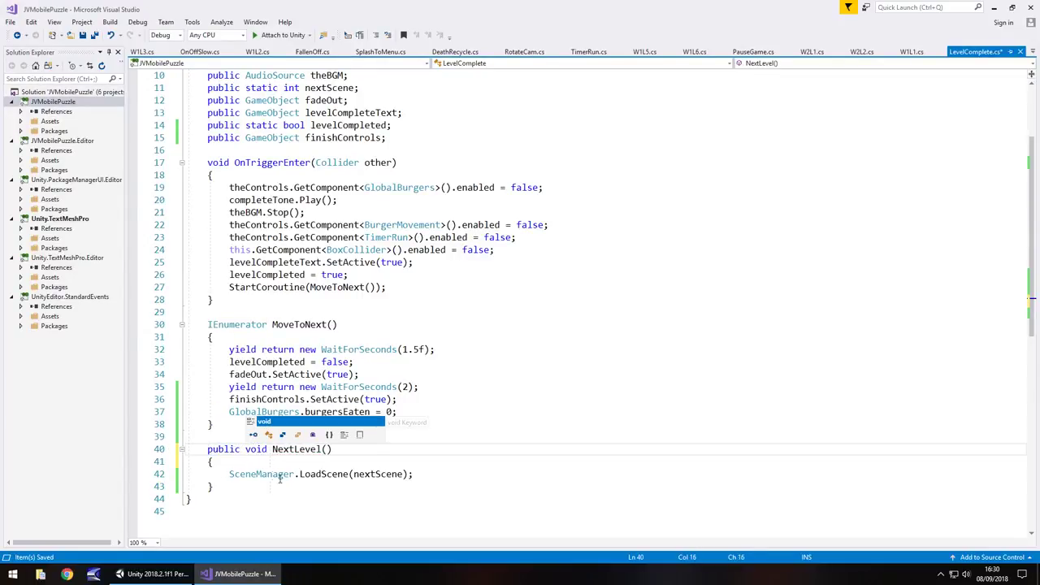
{"action": "left_click", "coordinate": [324, 464]}
{"action": "key", "text": "ctrl+s"}
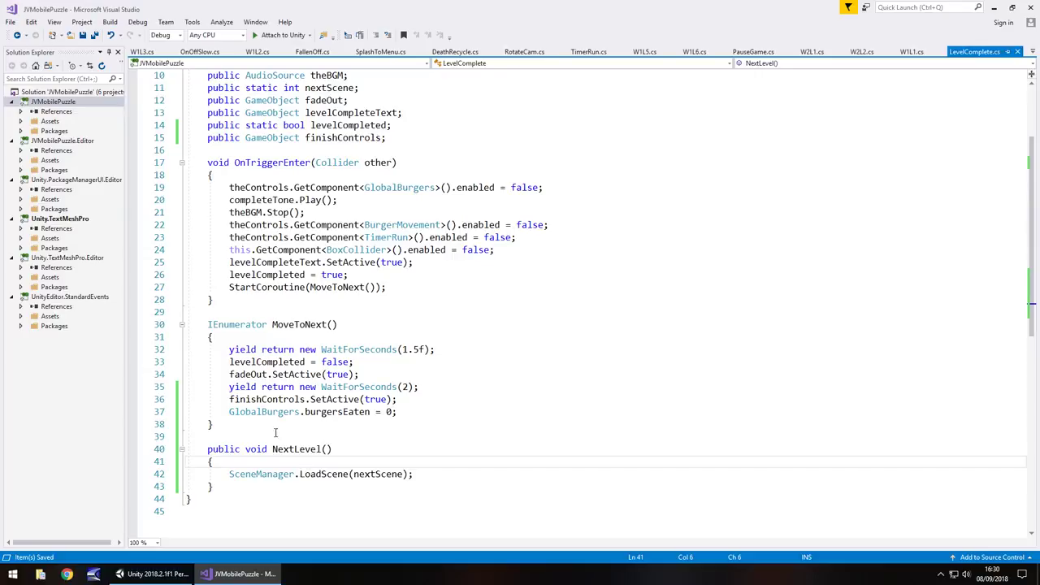
Step: Set NextButton's On Click function to LevelComplete > NextLevel ()
{"action": "left_click", "coordinate": [155, 574]}
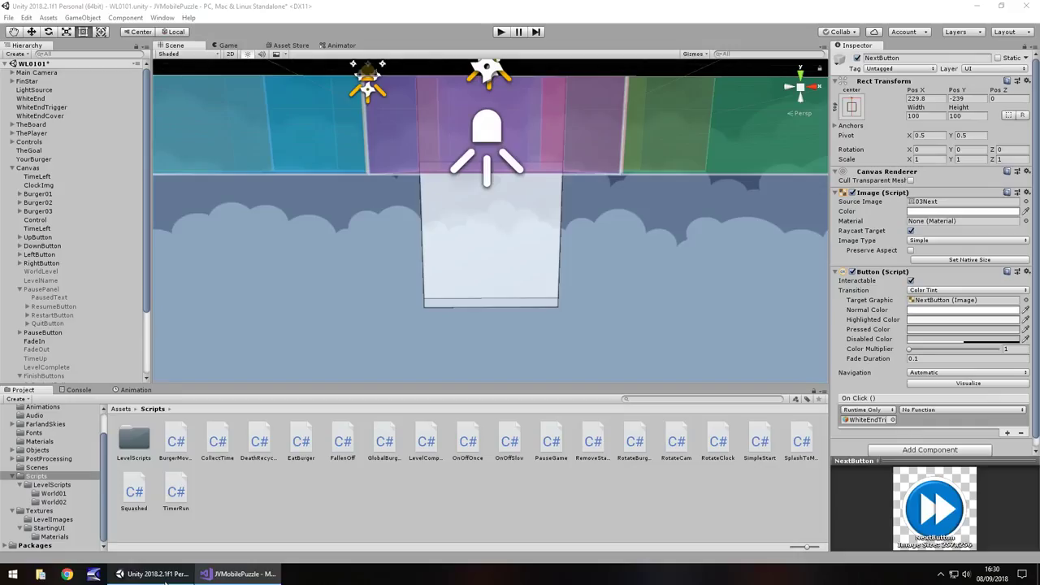
{"action": "left_click", "coordinate": [931, 412]}
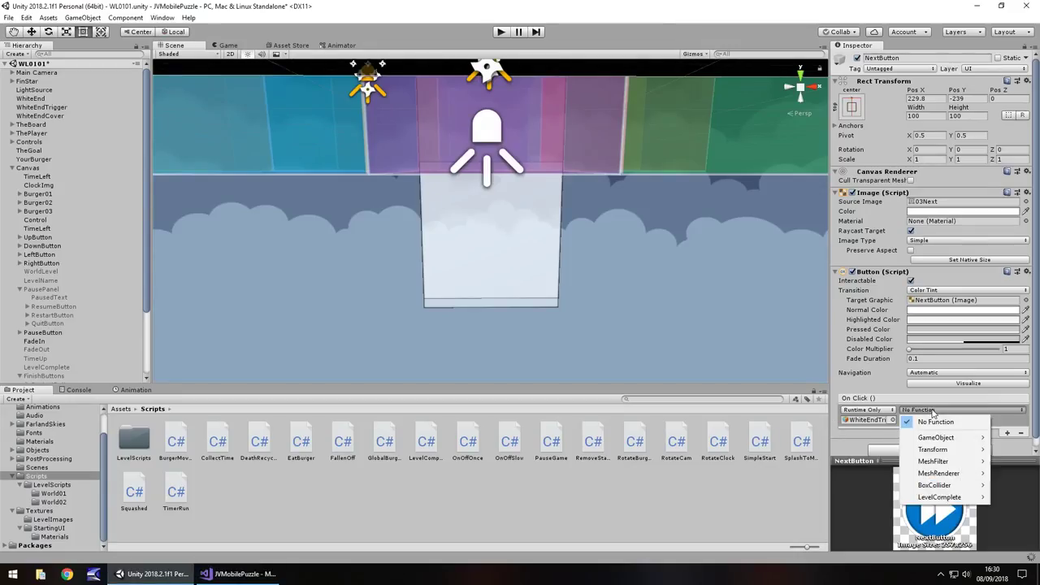
{"action": "mouse_move", "coordinate": [938, 497]}
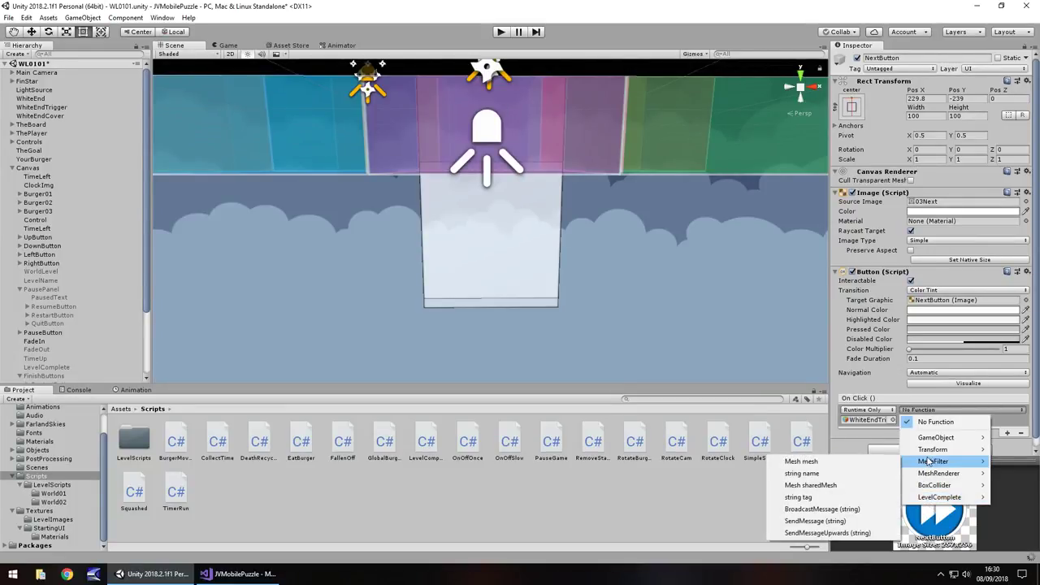
{"action": "left_click", "coordinate": [715, 510]}
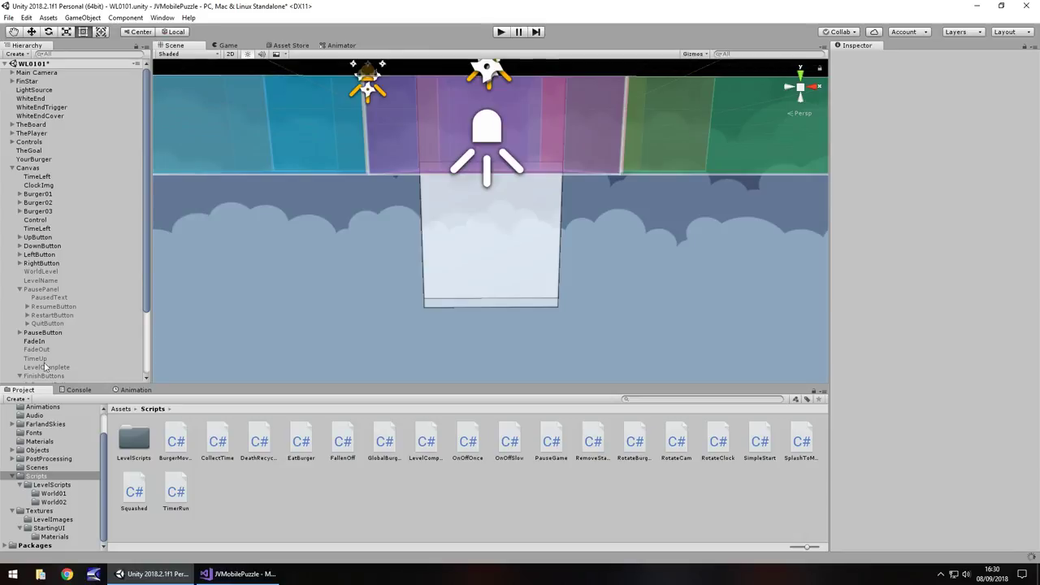
{"action": "left_click_drag", "start_coordinate": [149, 212], "coordinate": [150, 266]}
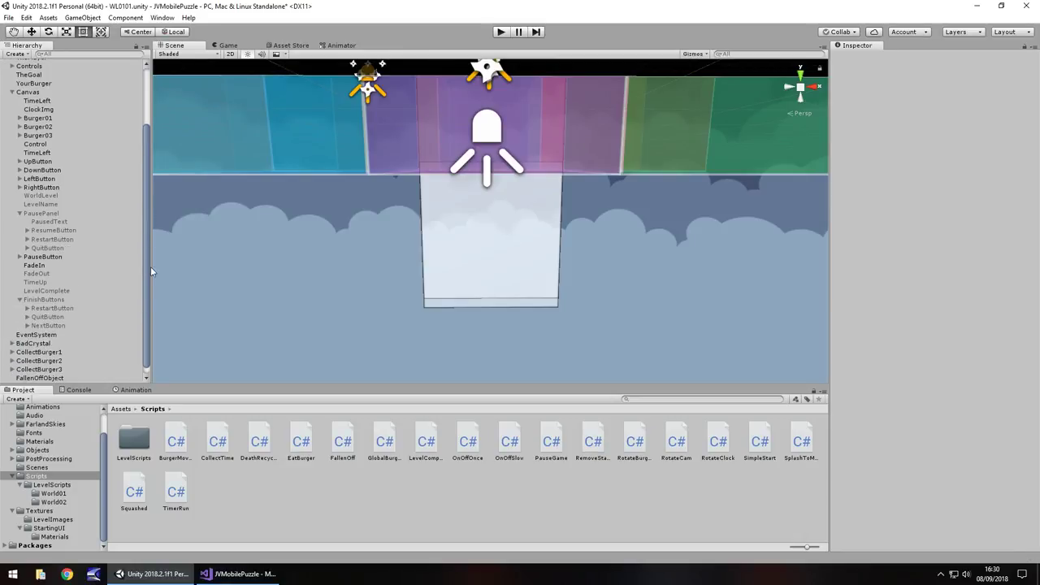
{"action": "left_click", "coordinate": [49, 326]}
{"action": "left_click", "coordinate": [923, 409]}
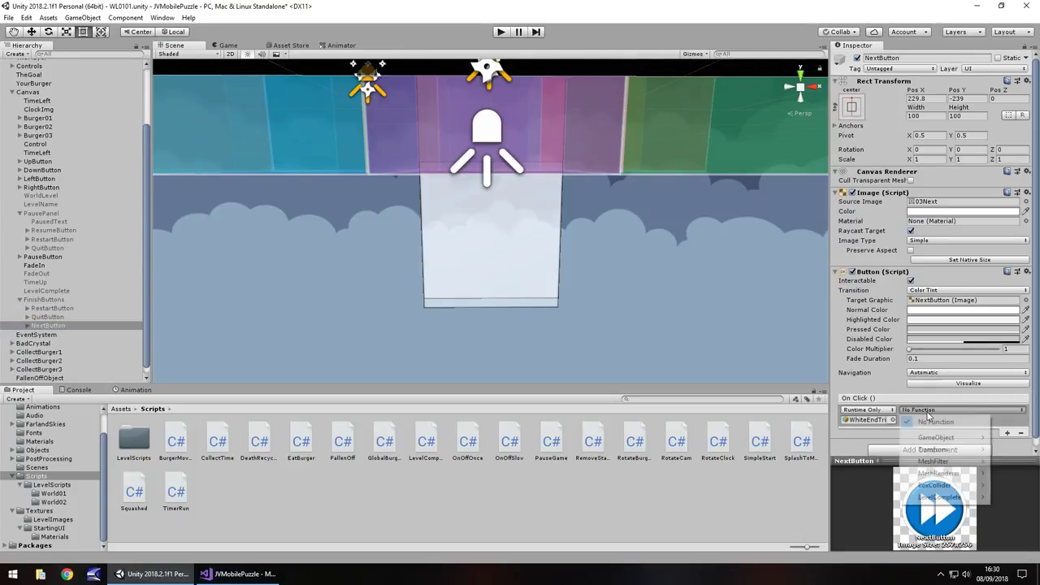
{"action": "left_click", "coordinate": [803, 449]}
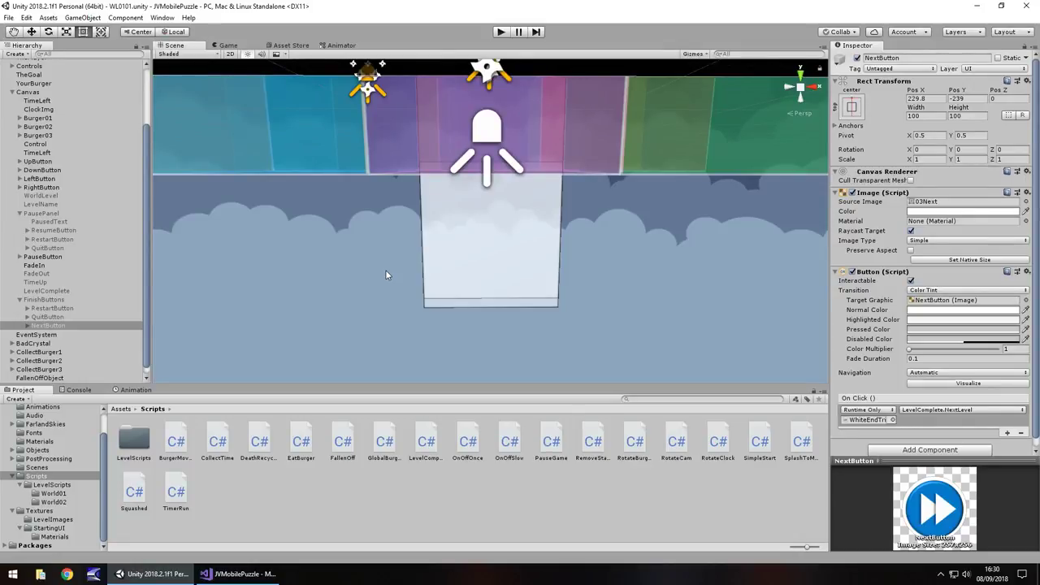
Step: Play-test WL0101, moving the burger down and right until LEVEL COMPLETE appears, then stop
{"action": "left_click", "coordinate": [502, 31]}
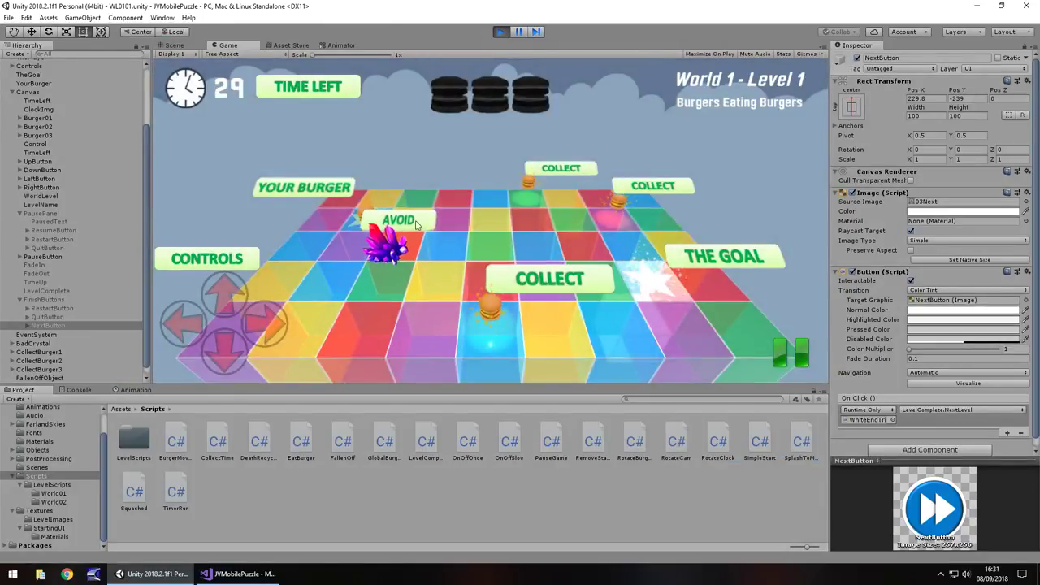
{"action": "left_click", "coordinate": [216, 347]}
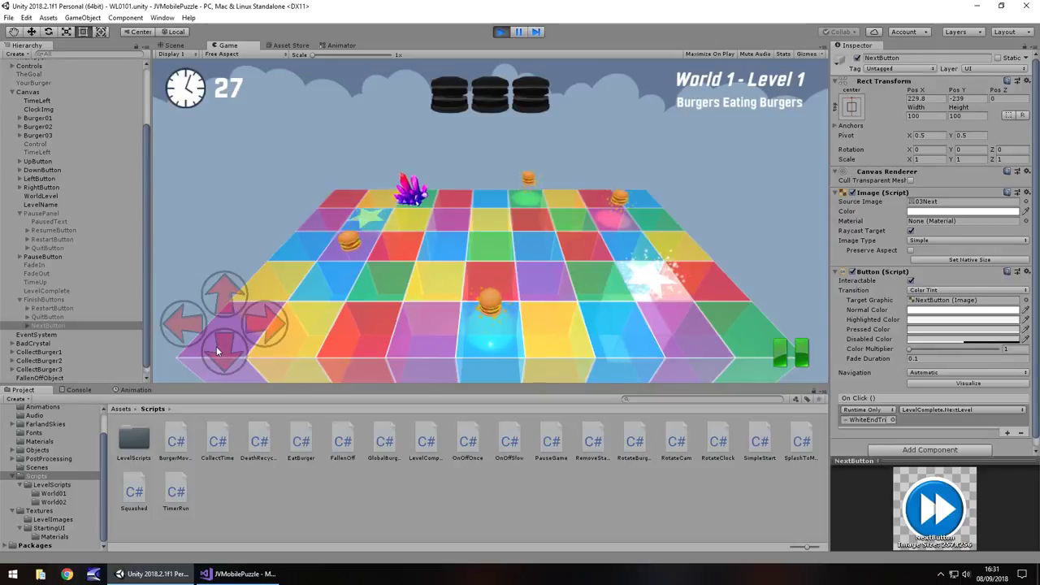
{"action": "left_click", "coordinate": [275, 319]}
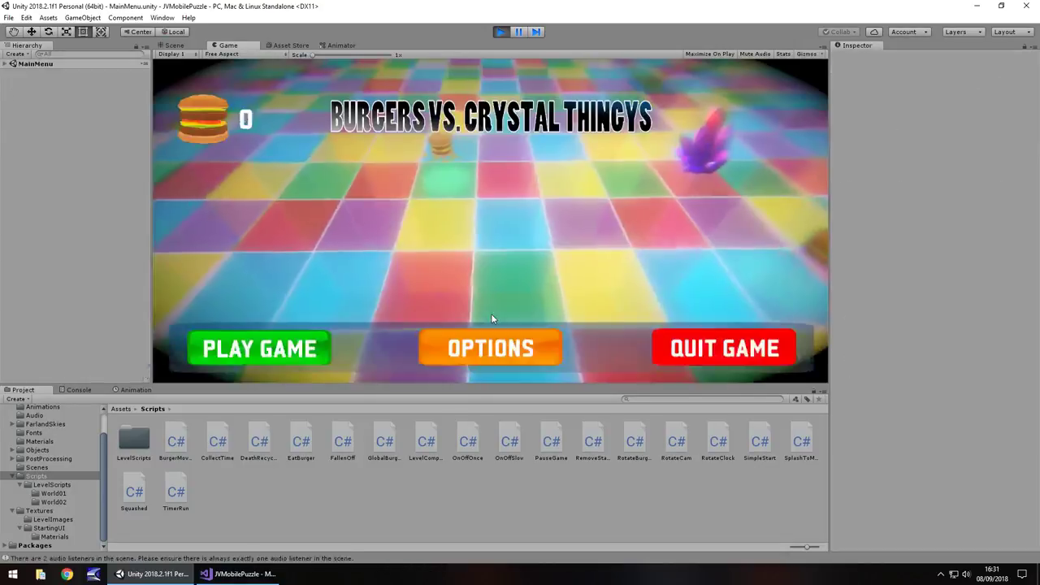
{"action": "left_click", "coordinate": [500, 32]}
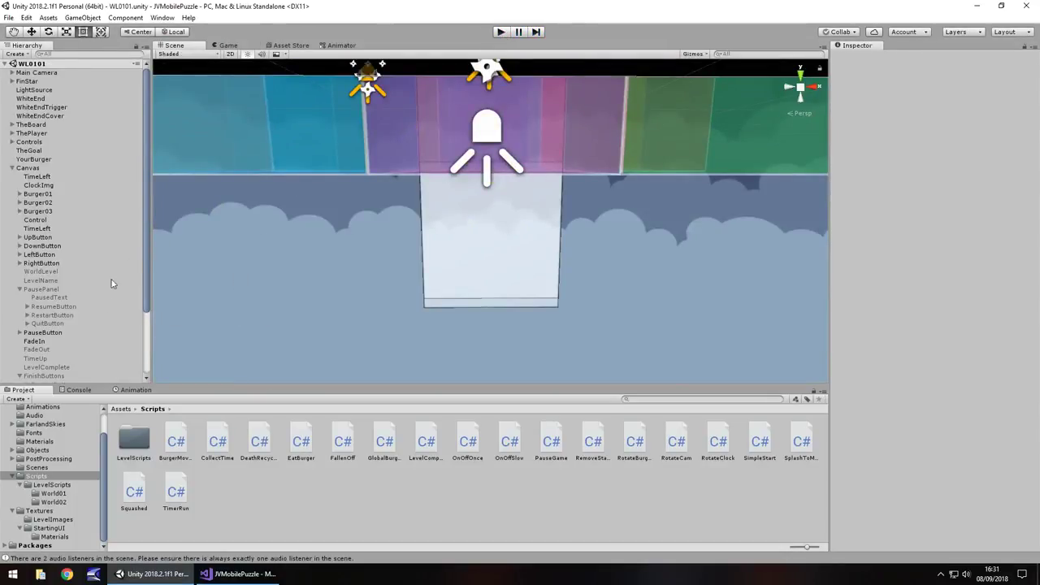
Step: Activate the FinishButtons group so its quit, restart and next buttons appear
{"action": "left_click", "coordinate": [53, 315]}
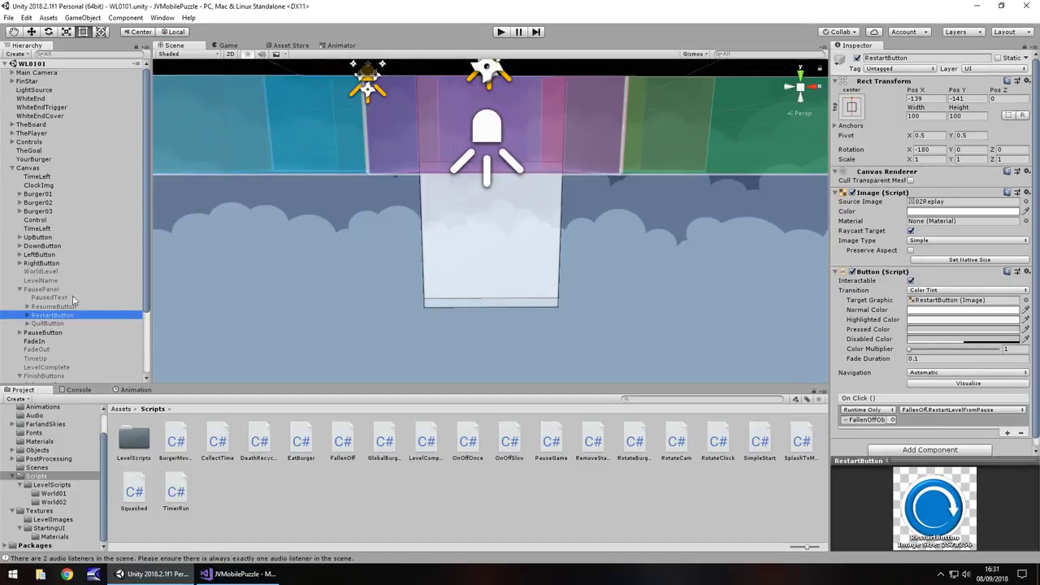
{"action": "scroll", "coordinate": [72, 305], "scroll_direction": "down", "scroll_amount": 3}
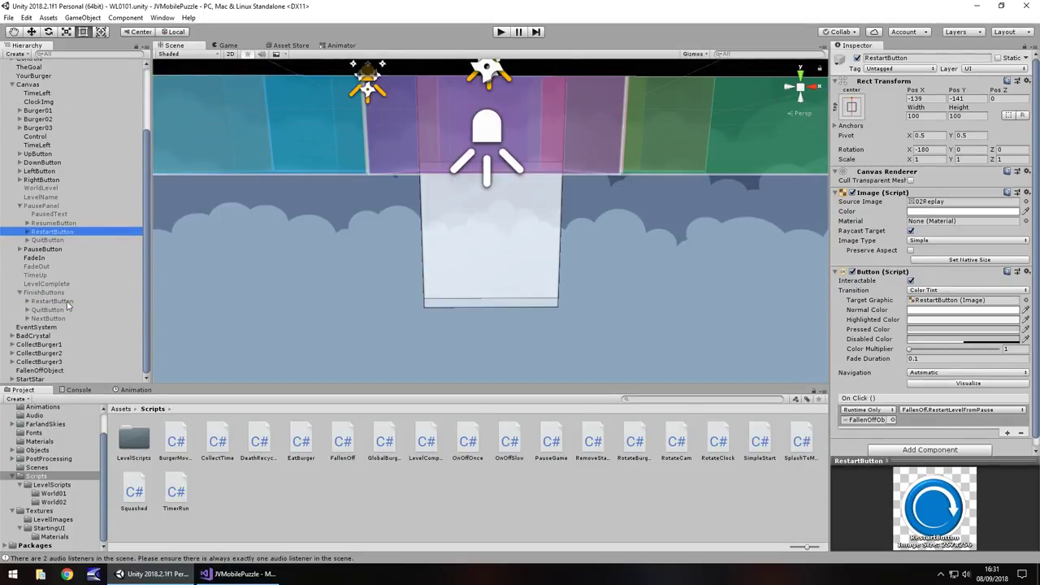
{"action": "left_click", "coordinate": [51, 303]}
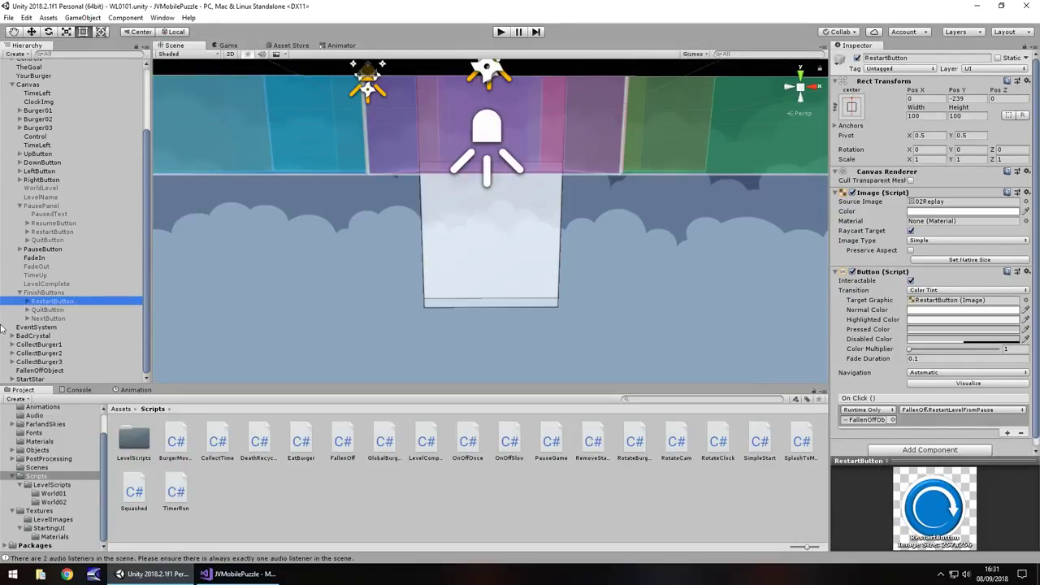
{"action": "double_click", "coordinate": [52, 303]}
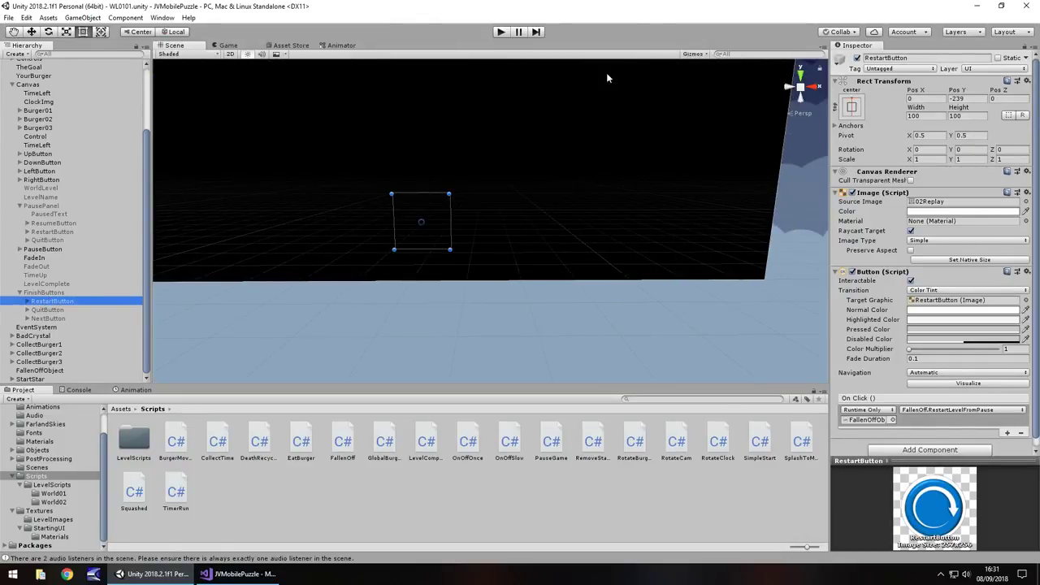
{"action": "left_click", "coordinate": [49, 292]}
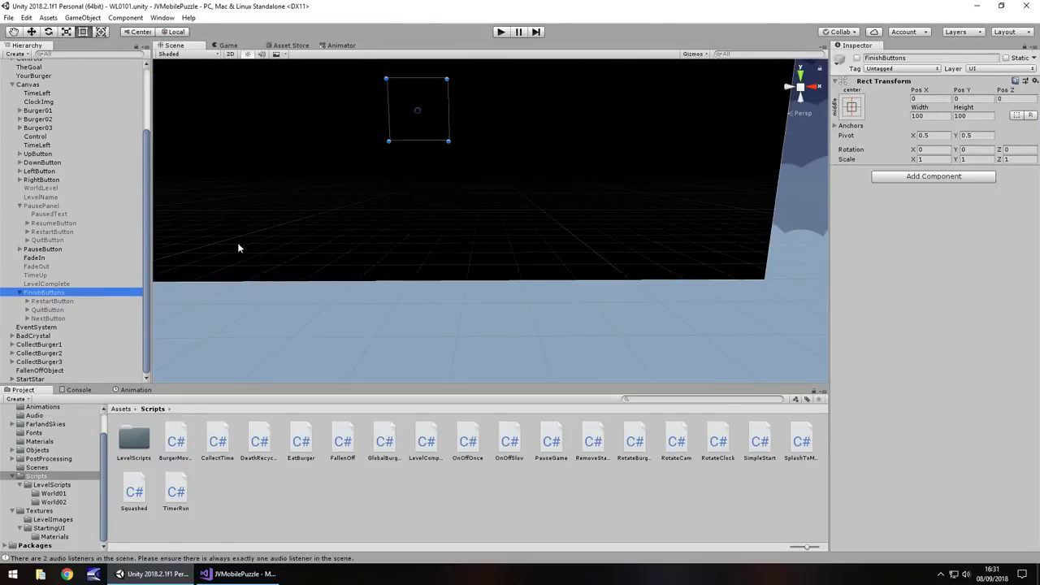
{"action": "left_click", "coordinate": [858, 57]}
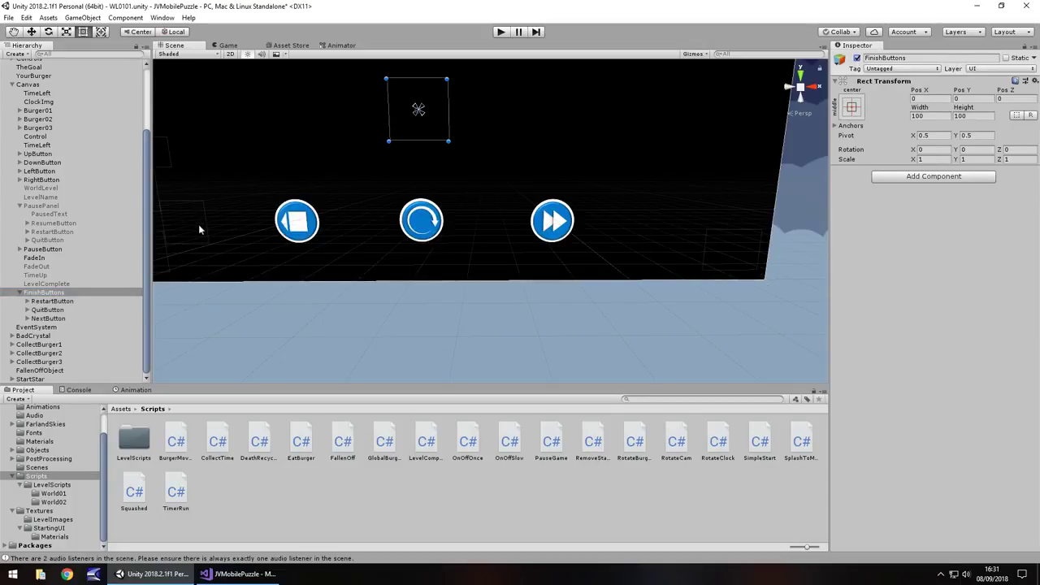
Step: Confirm RestartButton's On Click calls RestartLevelFromPause on FallenOffObject
{"action": "left_click", "coordinate": [53, 302]}
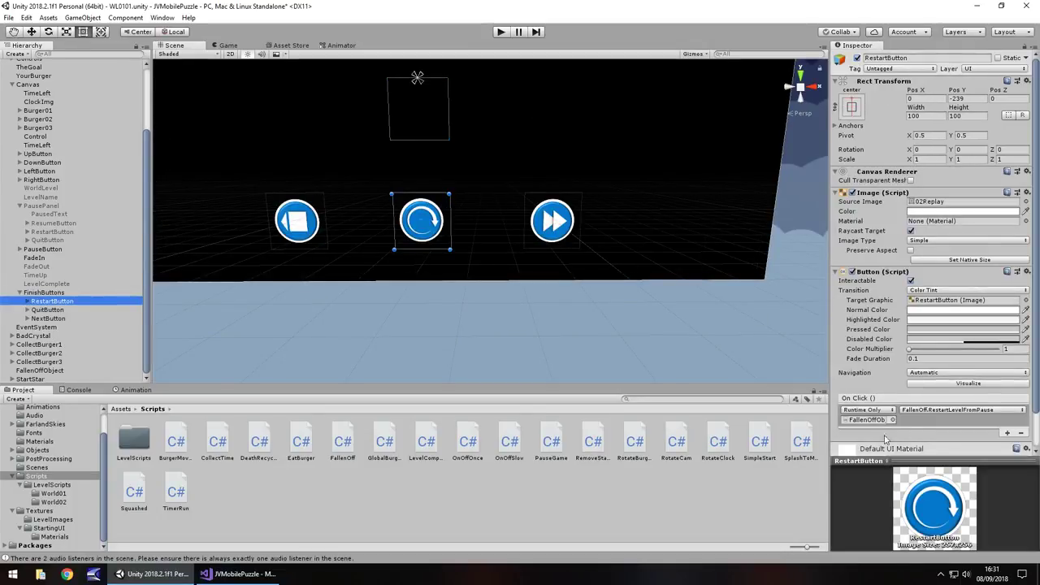
{"action": "left_click", "coordinate": [943, 410]}
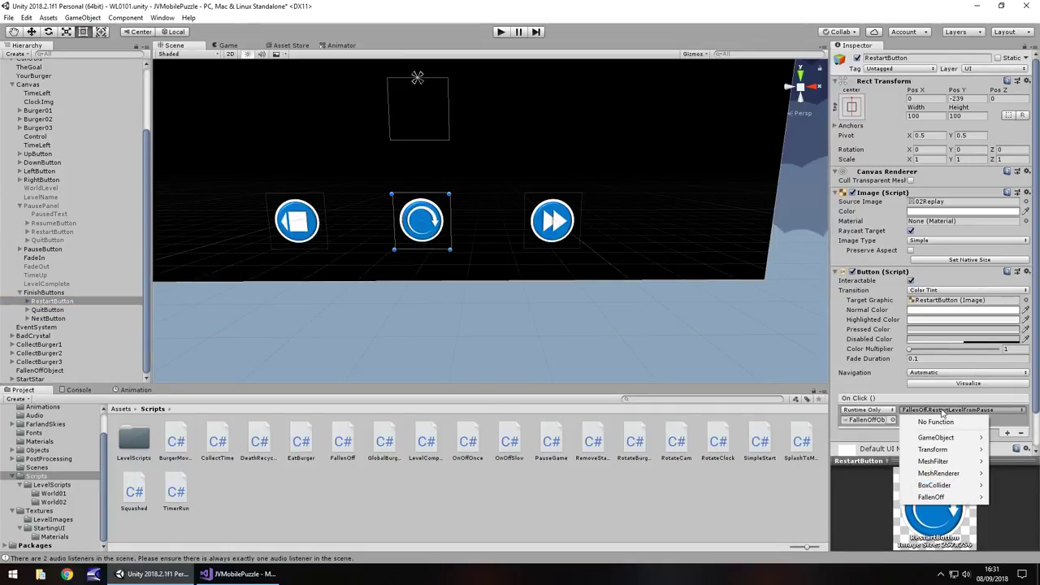
{"action": "mouse_move", "coordinate": [939, 498]}
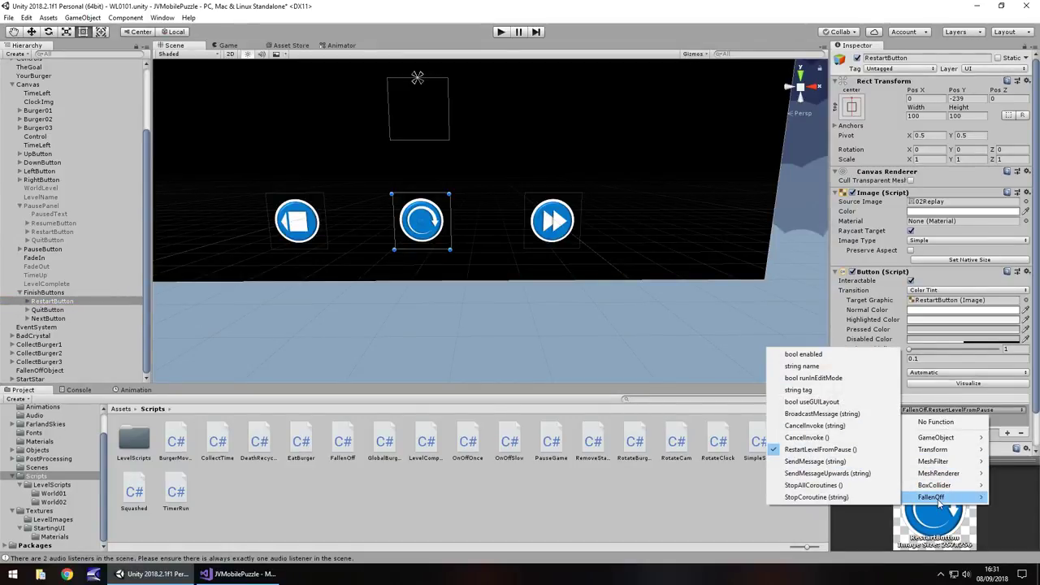
{"action": "left_click", "coordinate": [821, 450]}
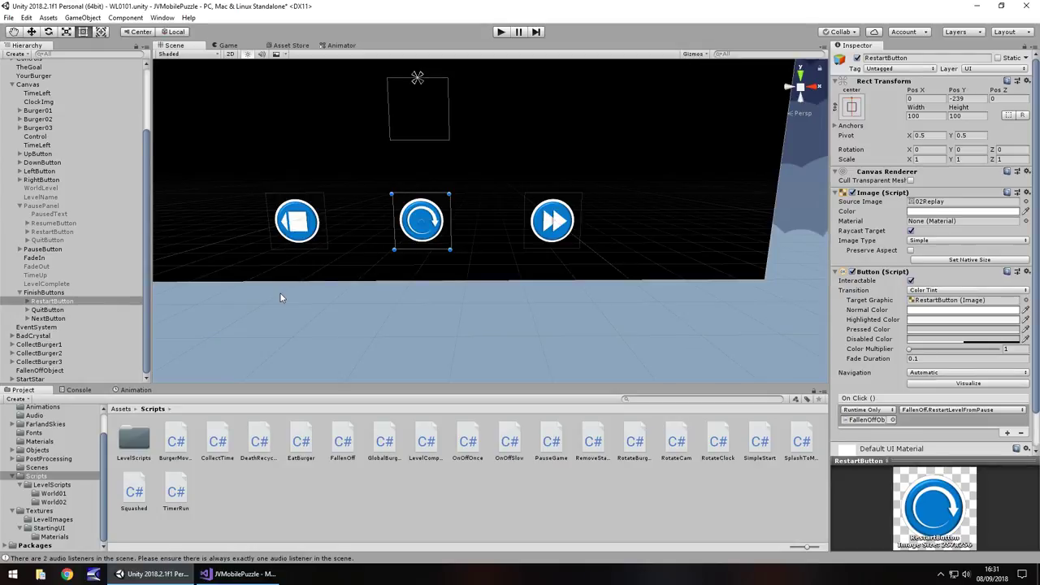
{"action": "double_click", "coordinate": [868, 420]}
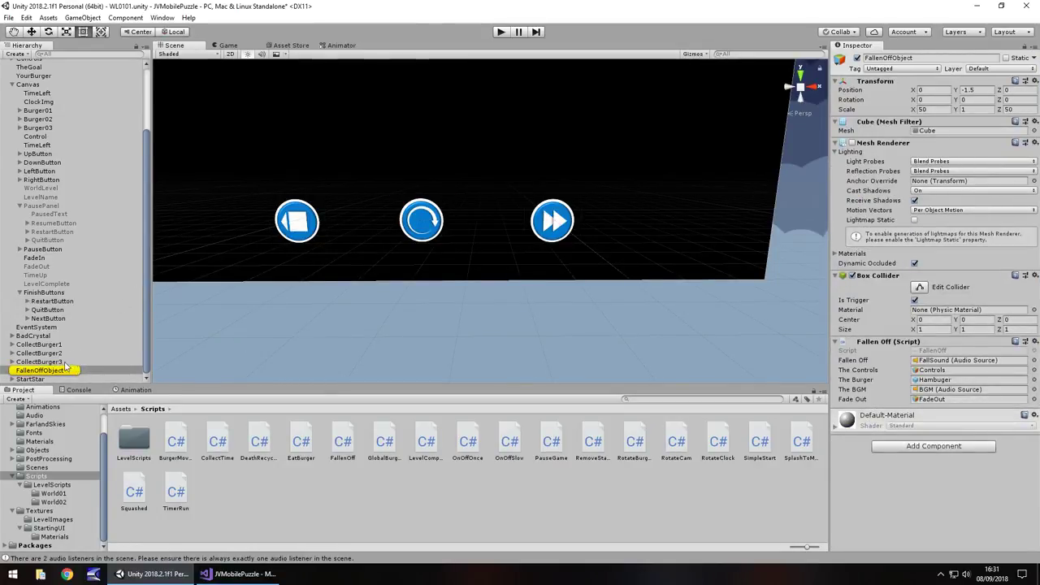
{"action": "left_click", "coordinate": [971, 352]}
{"action": "double_click", "coordinate": [971, 352]}
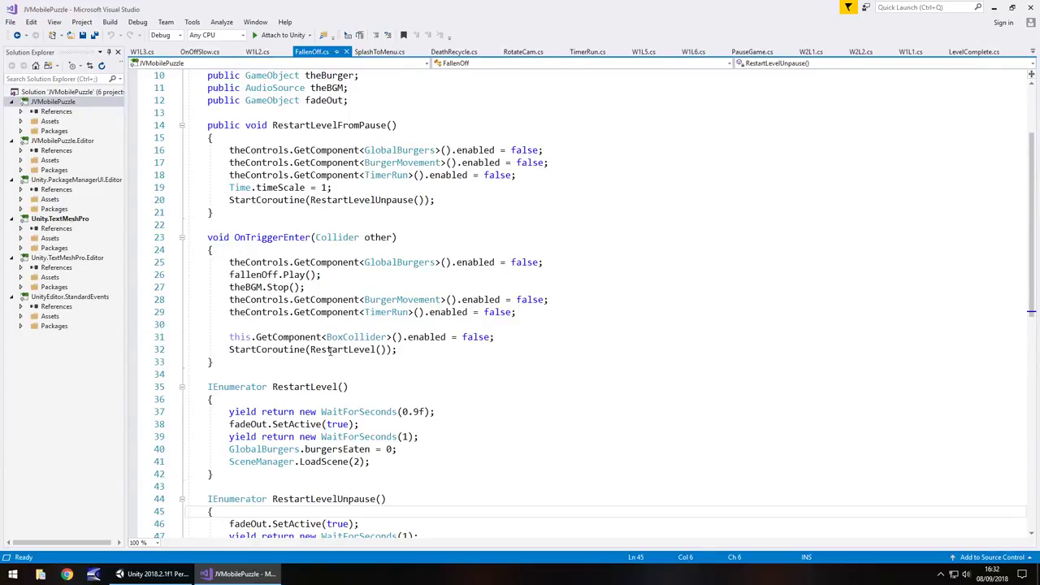
{"action": "scroll", "coordinate": [330, 351], "scroll_direction": "down", "scroll_amount": 2}
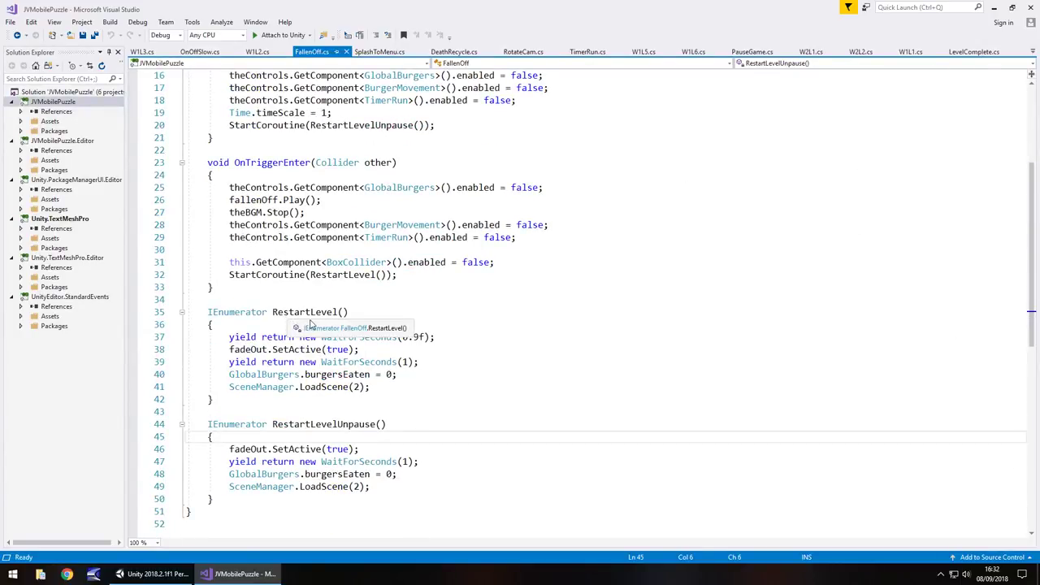
{"action": "left_click", "coordinate": [402, 246]}
{"action": "scroll", "coordinate": [335, 257], "scroll_direction": "up", "scroll_amount": 5}
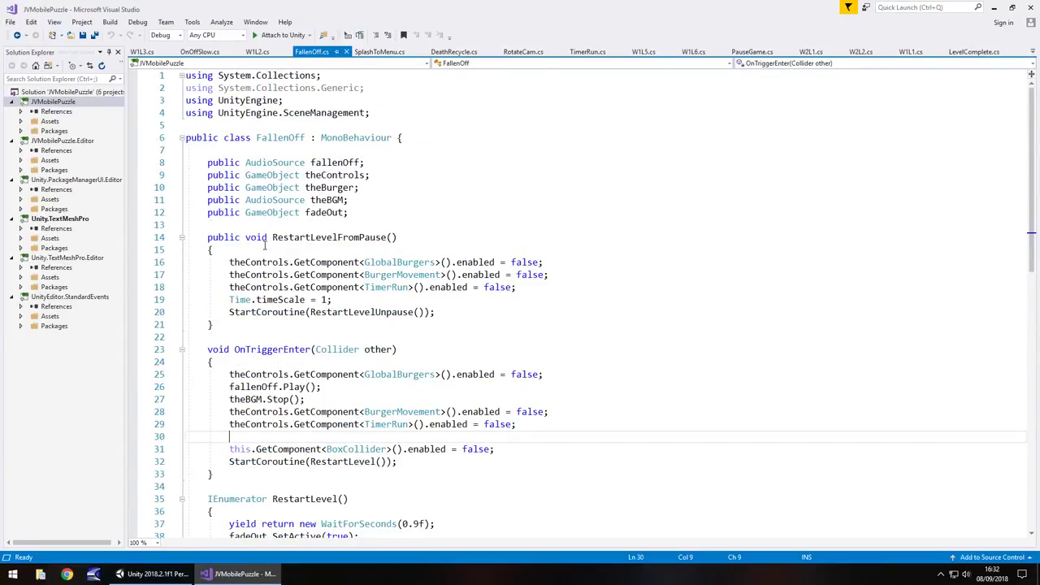
{"action": "left_click", "coordinate": [154, 574]}
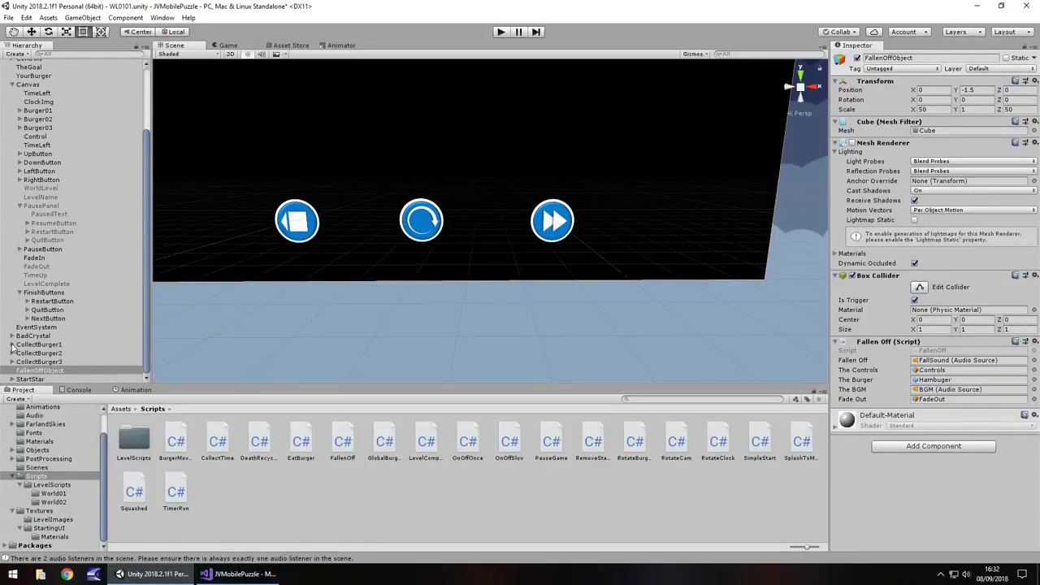
Step: Narrow the RestartButton and QuitButton text boxes to fit their buttons
{"action": "left_click", "coordinate": [27, 302]}
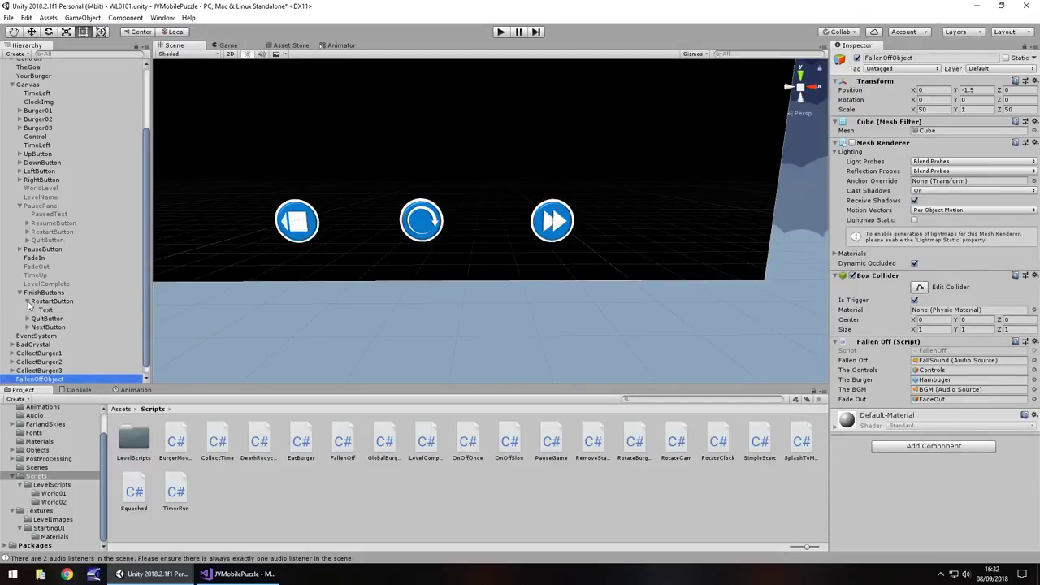
{"action": "left_click", "coordinate": [55, 311]}
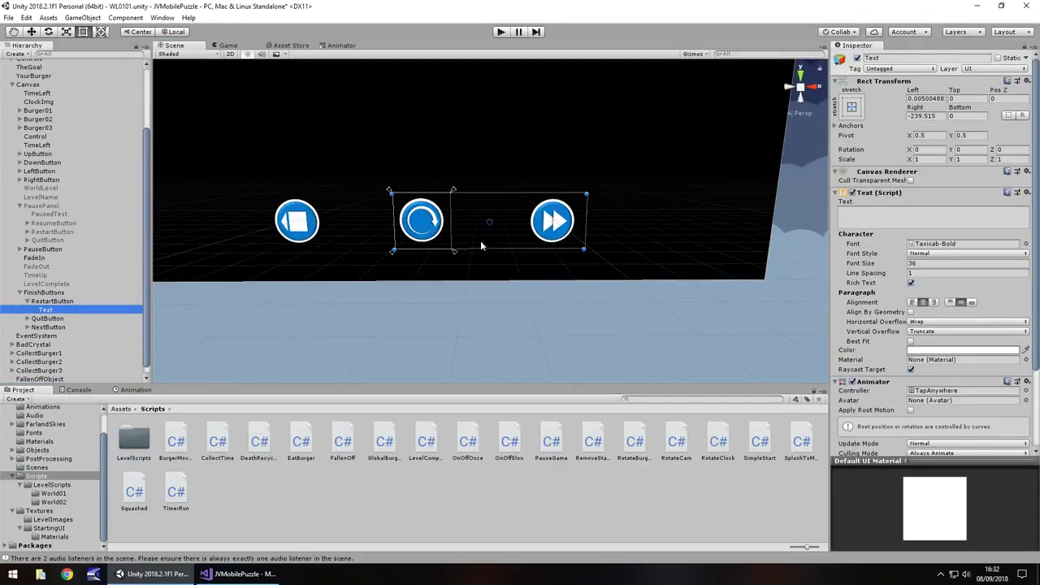
{"action": "left_click_drag", "start_coordinate": [586, 227], "coordinate": [451, 233]}
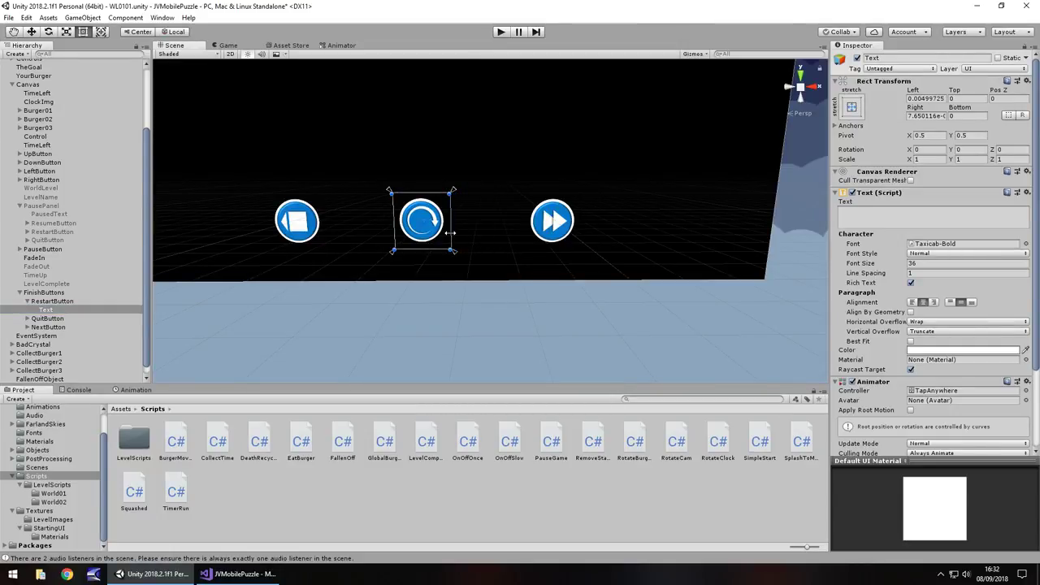
{"action": "left_click", "coordinate": [45, 318]}
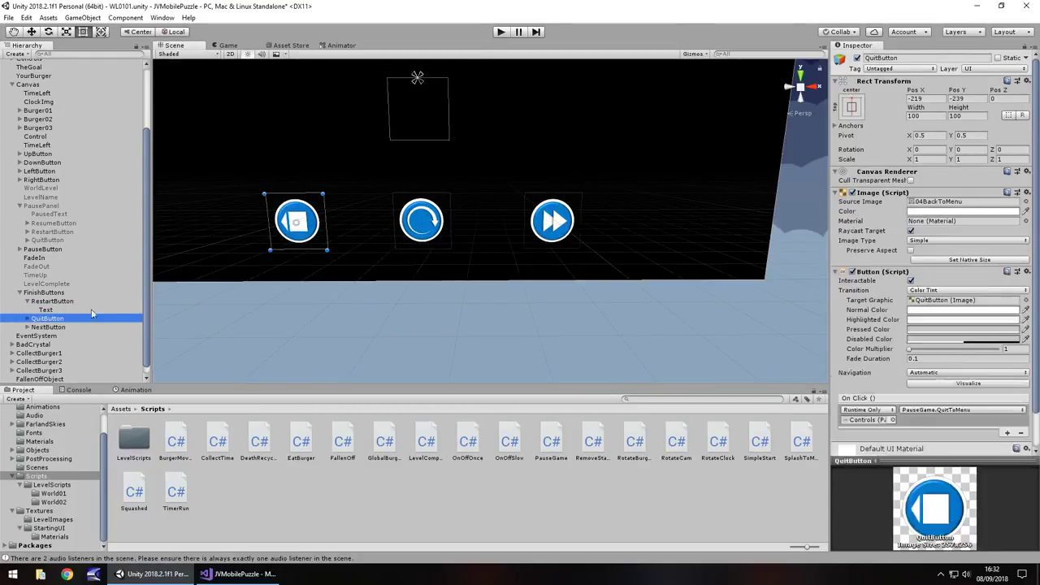
{"action": "left_click", "coordinate": [29, 319]}
{"action": "left_click", "coordinate": [46, 327]}
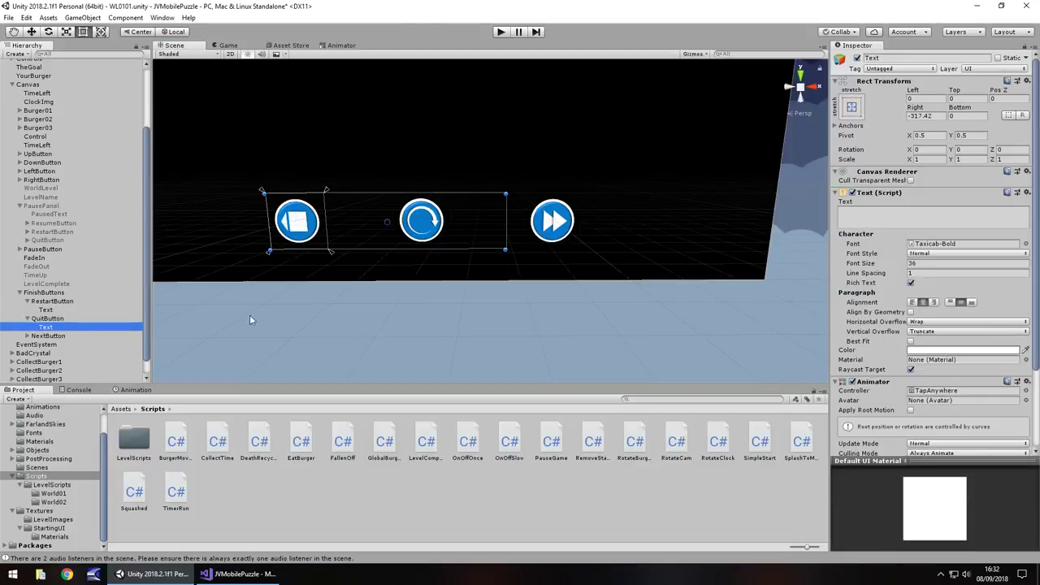
{"action": "left_click_drag", "start_coordinate": [504, 225], "coordinate": [324, 236]}
Step: Fit NextButton's text box to its button and deactivate the FinishButtons group
{"action": "left_click", "coordinate": [27, 335]}
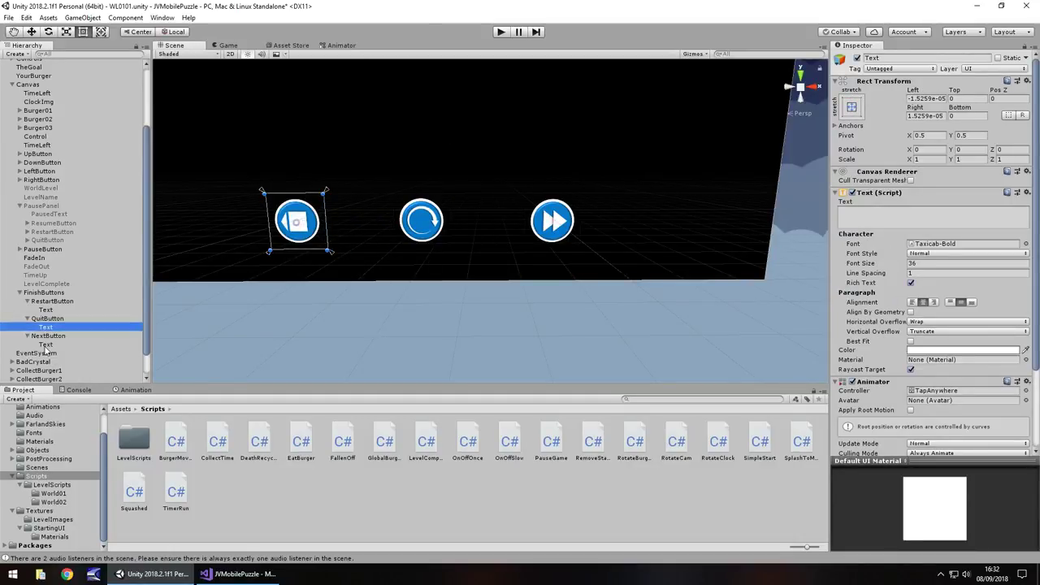
{"action": "left_click", "coordinate": [45, 344]}
{"action": "left_click_drag", "start_coordinate": [751, 238], "coordinate": [582, 239]}
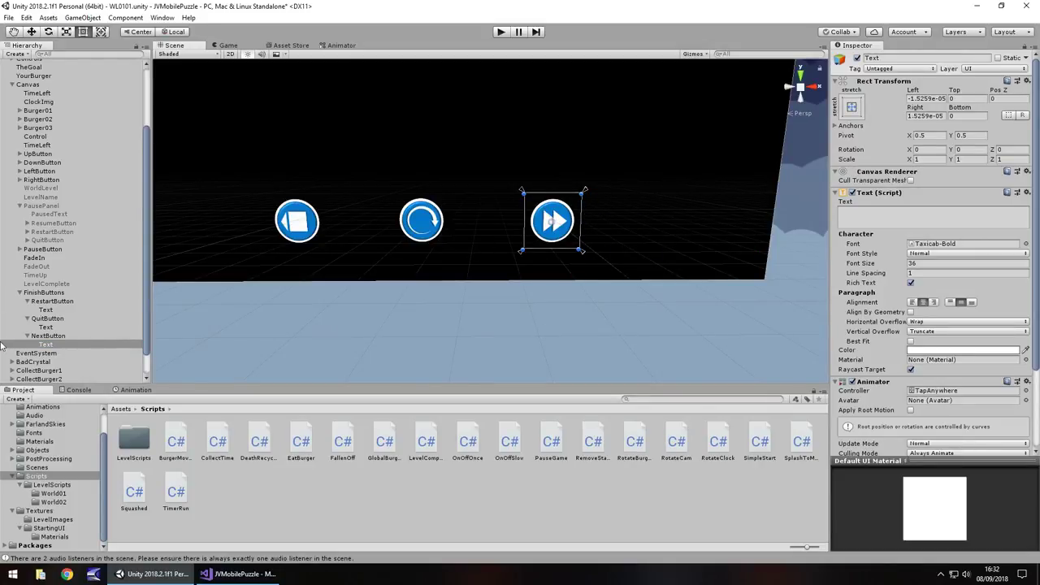
{"action": "left_click", "coordinate": [44, 291]}
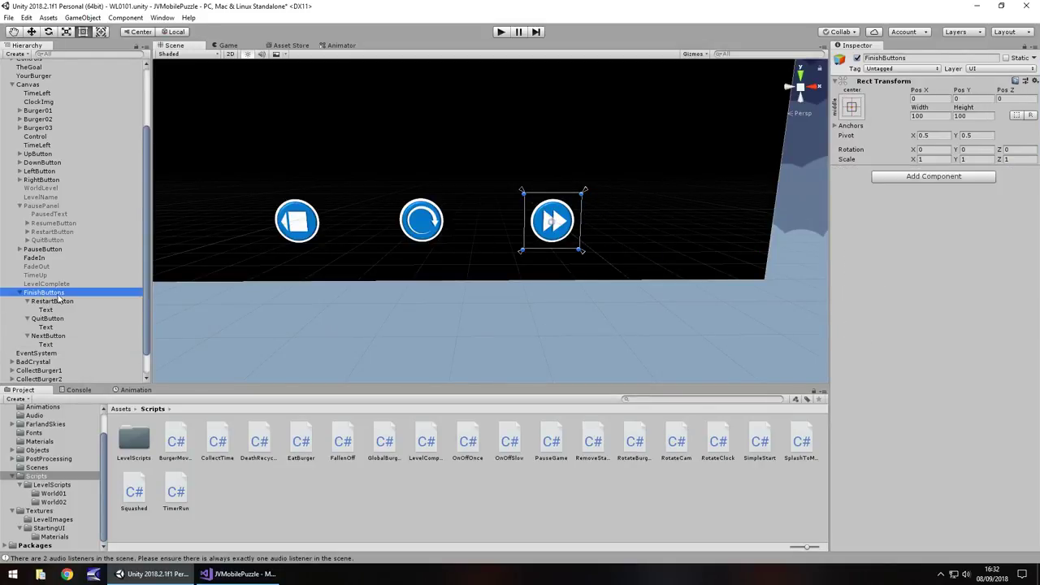
{"action": "left_click", "coordinate": [858, 58]}
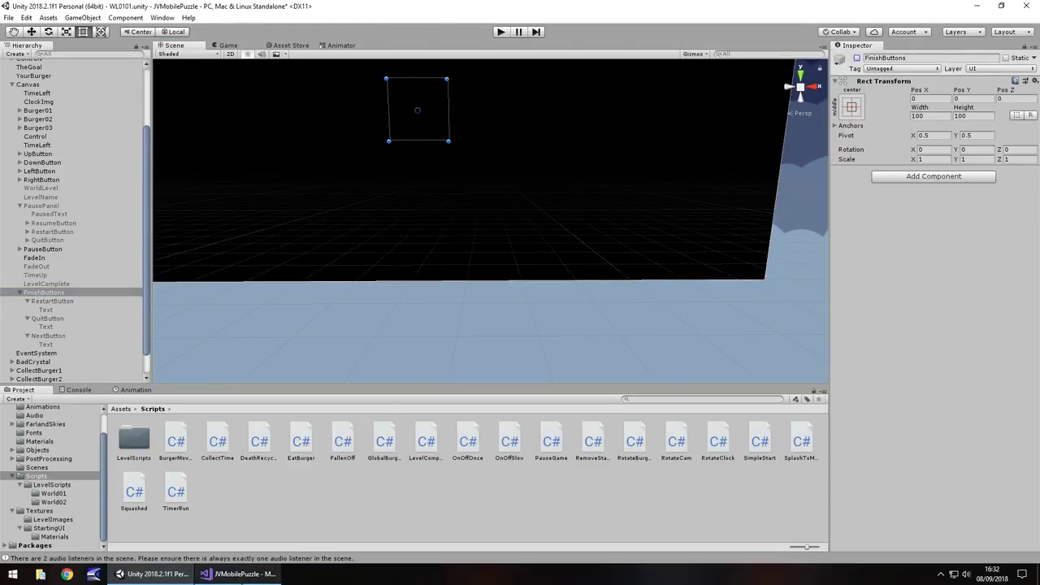
Step: Comment out the WaitForSeconds(2) line in LevelComplete.cs, then start a Unity play-test
{"action": "left_click", "coordinate": [240, 574]}
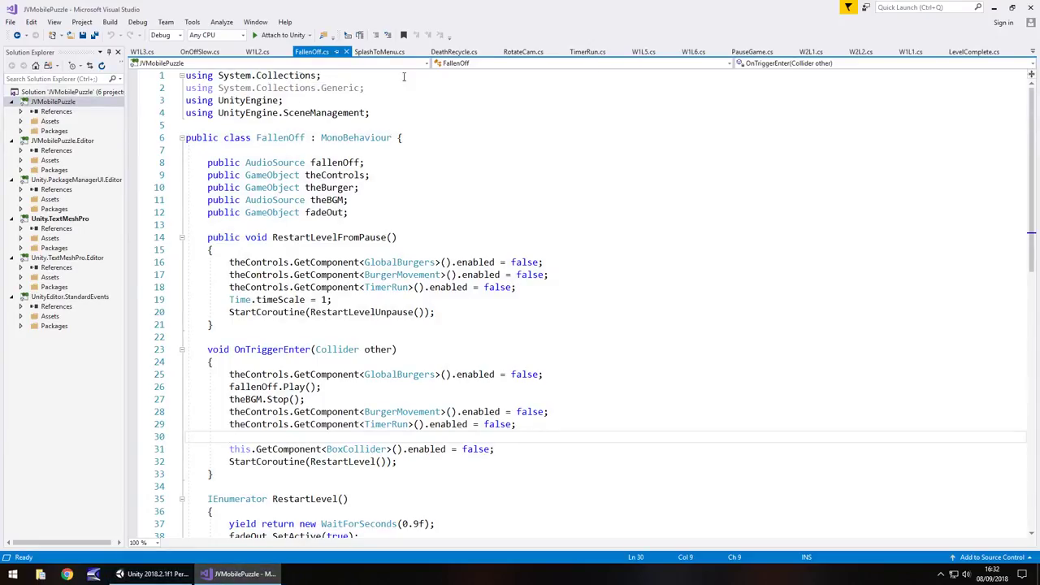
{"action": "left_click", "coordinate": [963, 52]}
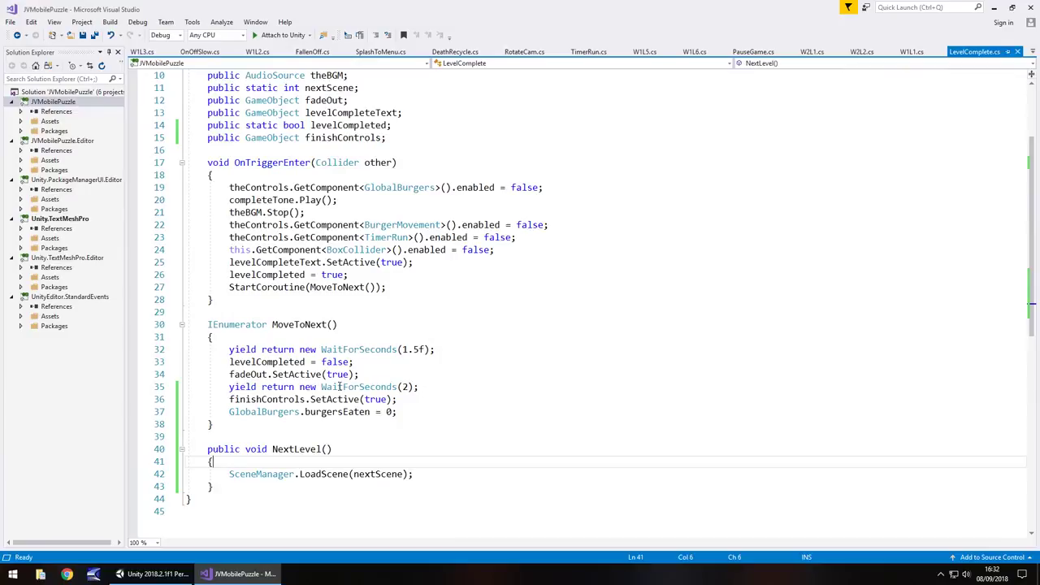
{"action": "left_click", "coordinate": [229, 386]}
{"action": "type", "text": "//"}
{"action": "left_click", "coordinate": [153, 574]}
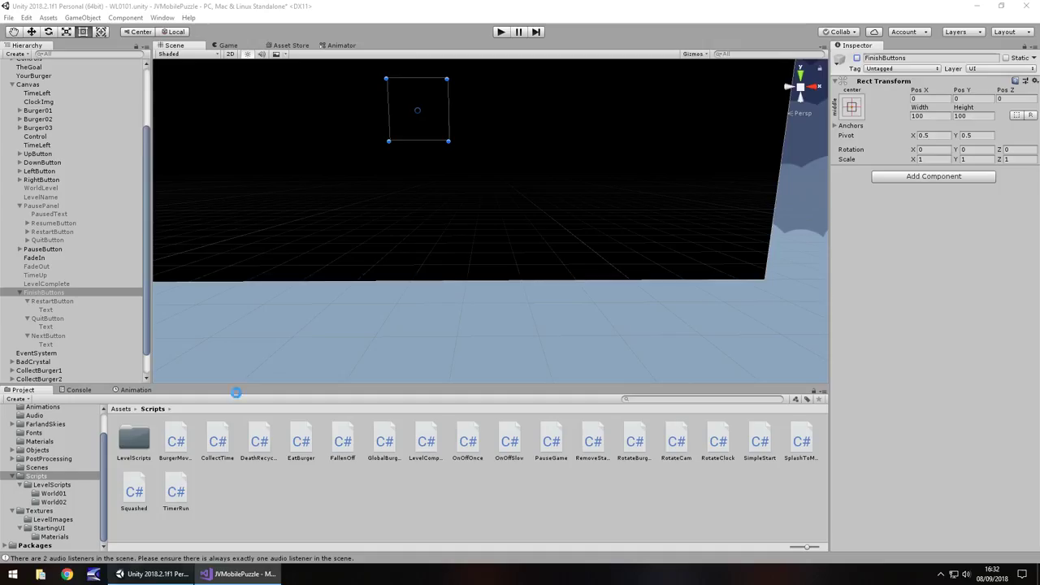
{"action": "left_click", "coordinate": [501, 32]}
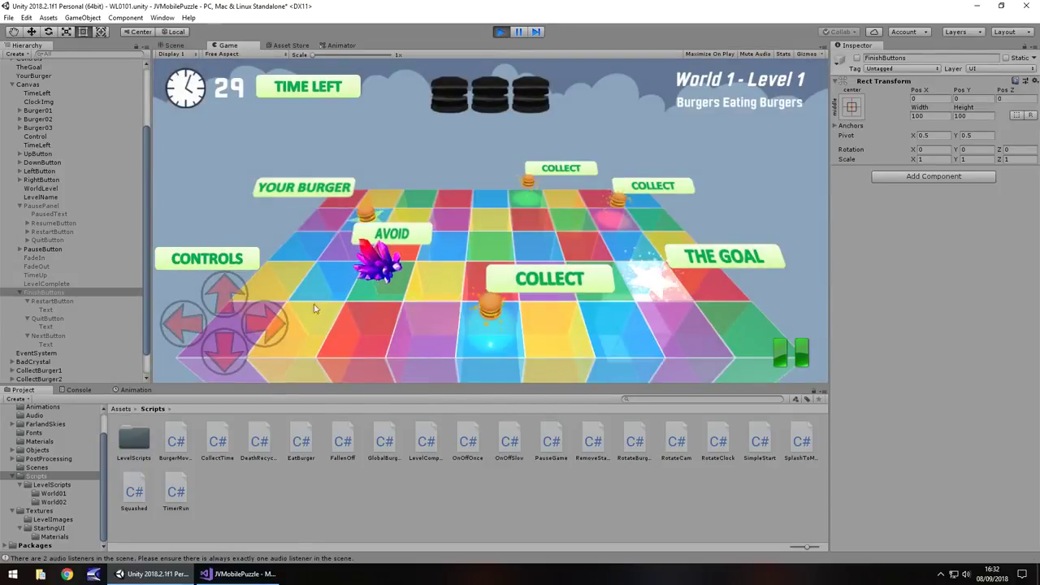
Step: Move the burger down and right, restart the run, then exit play mode
{"action": "left_click", "coordinate": [222, 346]}
{"action": "left_click", "coordinate": [260, 334]}
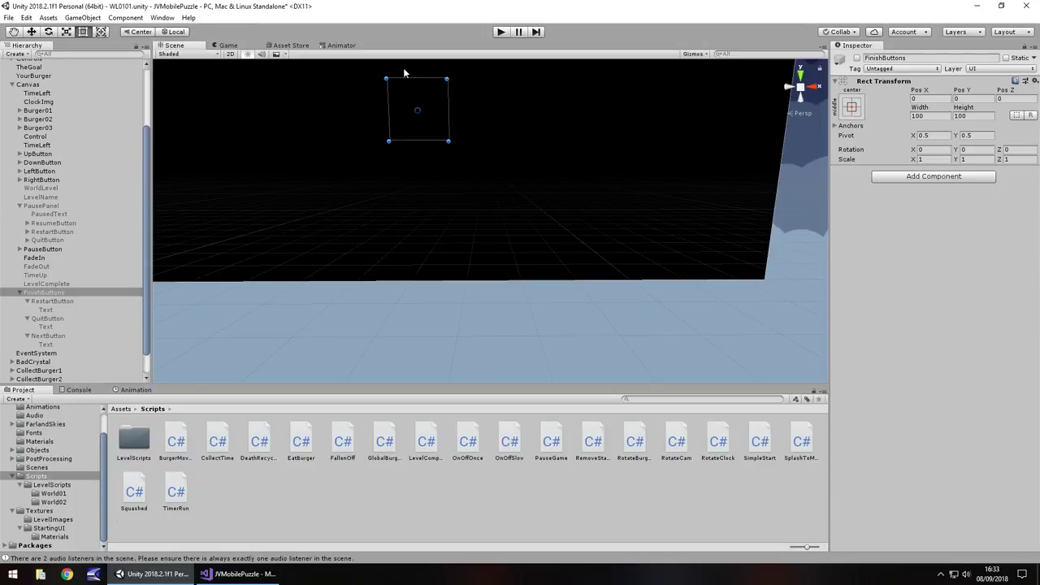
{"action": "left_click", "coordinate": [501, 31]}
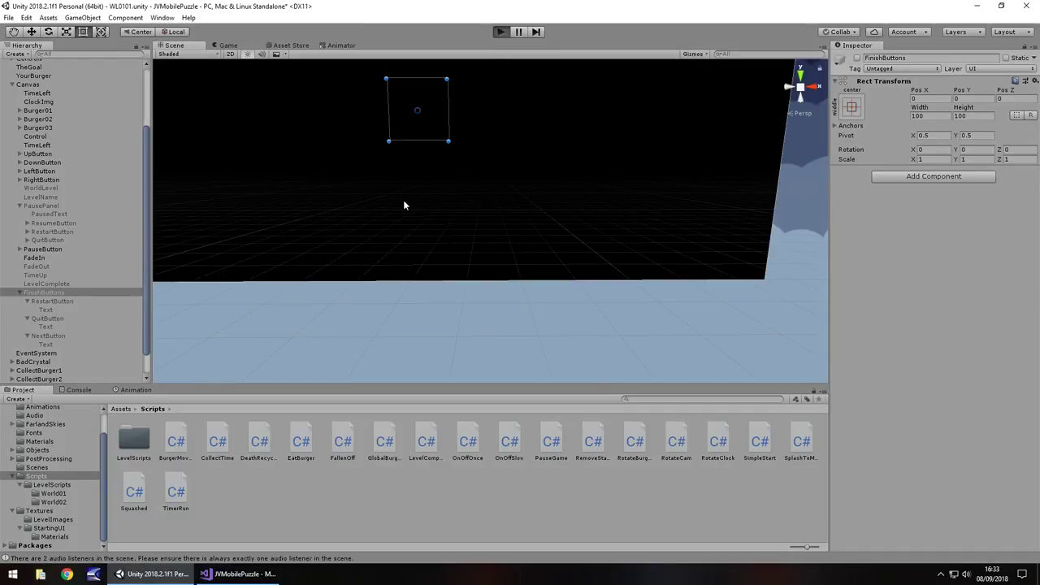
{"action": "left_click", "coordinate": [500, 32]}
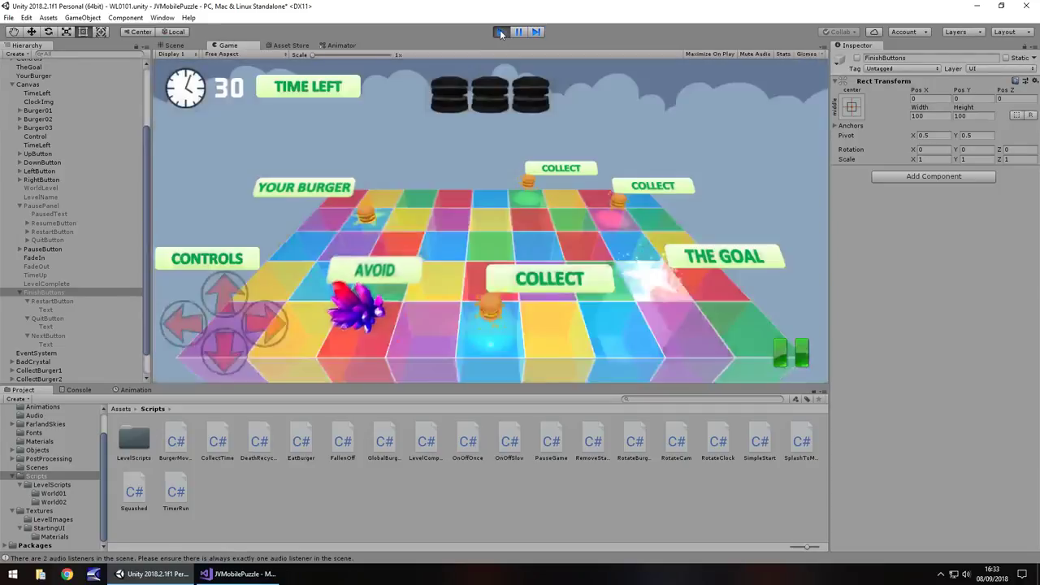
{"action": "left_click", "coordinate": [500, 32]}
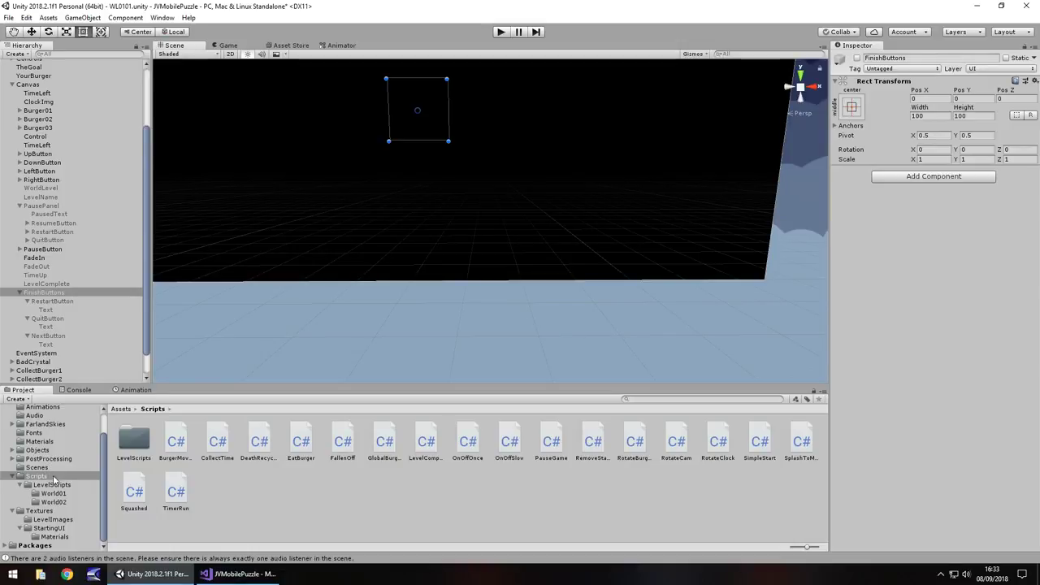
Step: Save WL0101, open the MainMenu scene from Scenes, and run it briefly
{"action": "scroll", "coordinate": [57, 478], "scroll_direction": "up", "scroll_amount": 2}
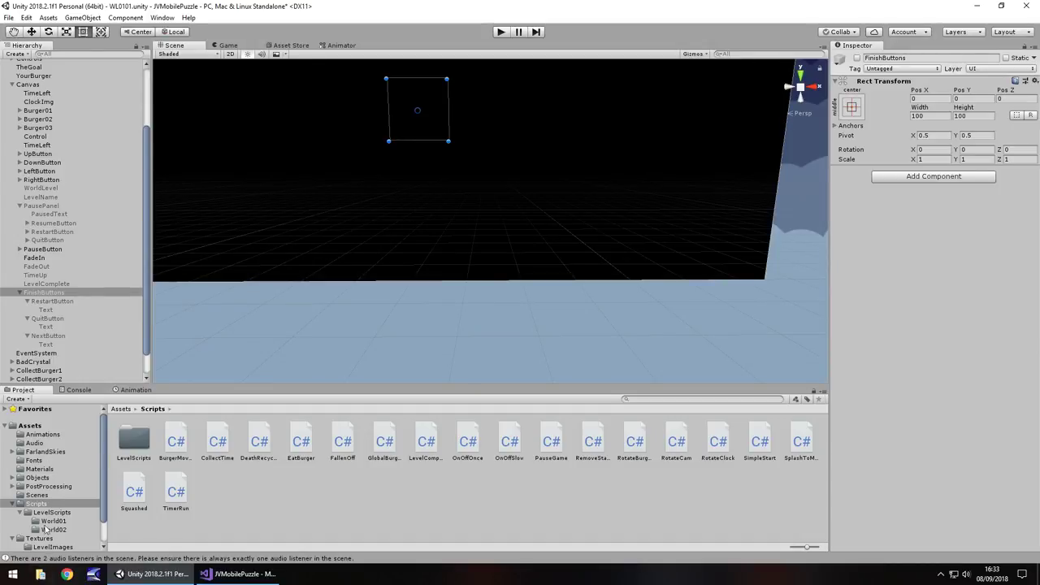
{"action": "scroll", "coordinate": [52, 495], "scroll_direction": "down", "scroll_amount": 2}
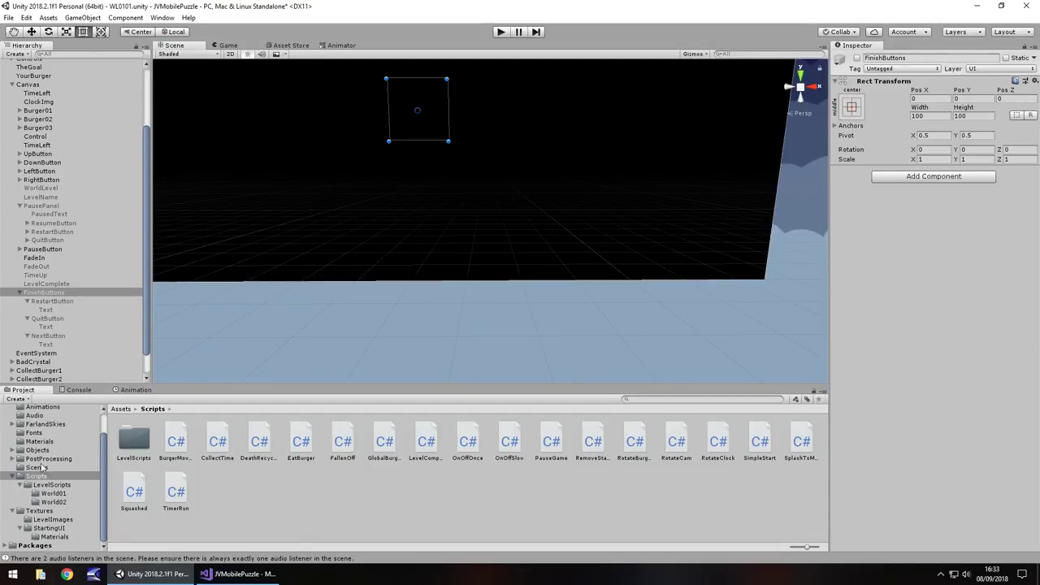
{"action": "left_click", "coordinate": [39, 468]}
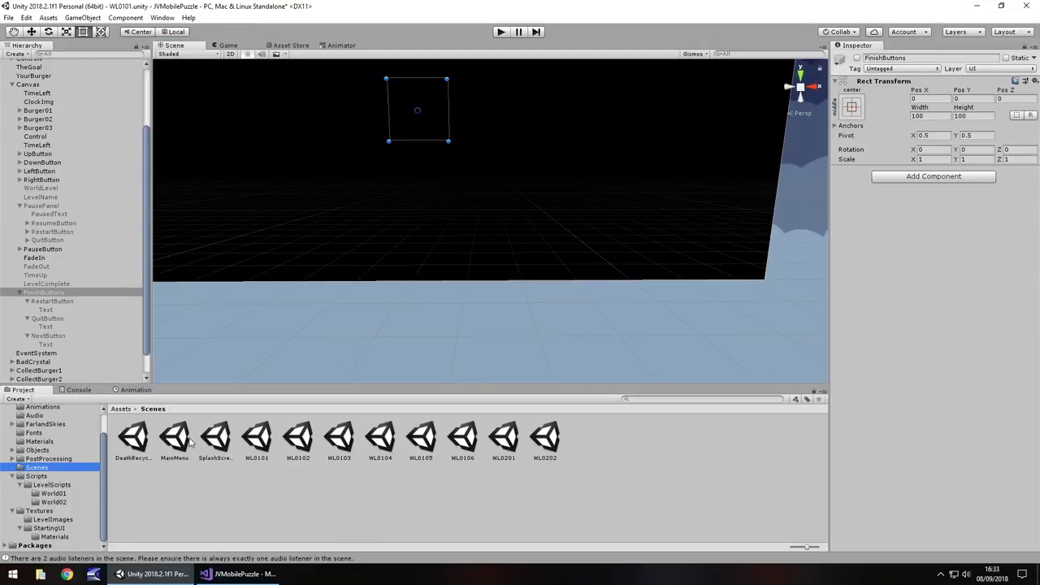
{"action": "double_click", "coordinate": [174, 439]}
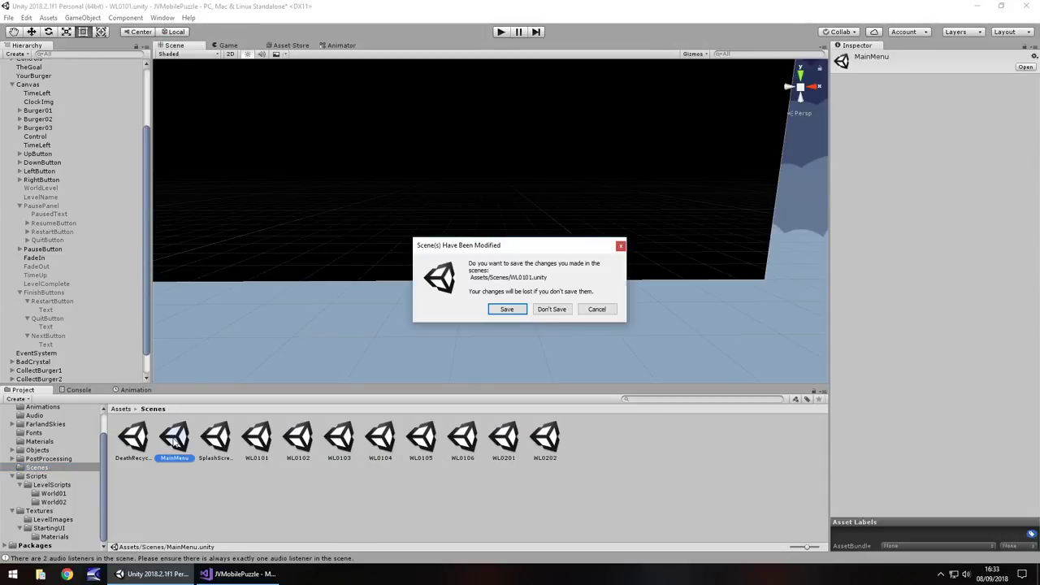
{"action": "left_click", "coordinate": [503, 310]}
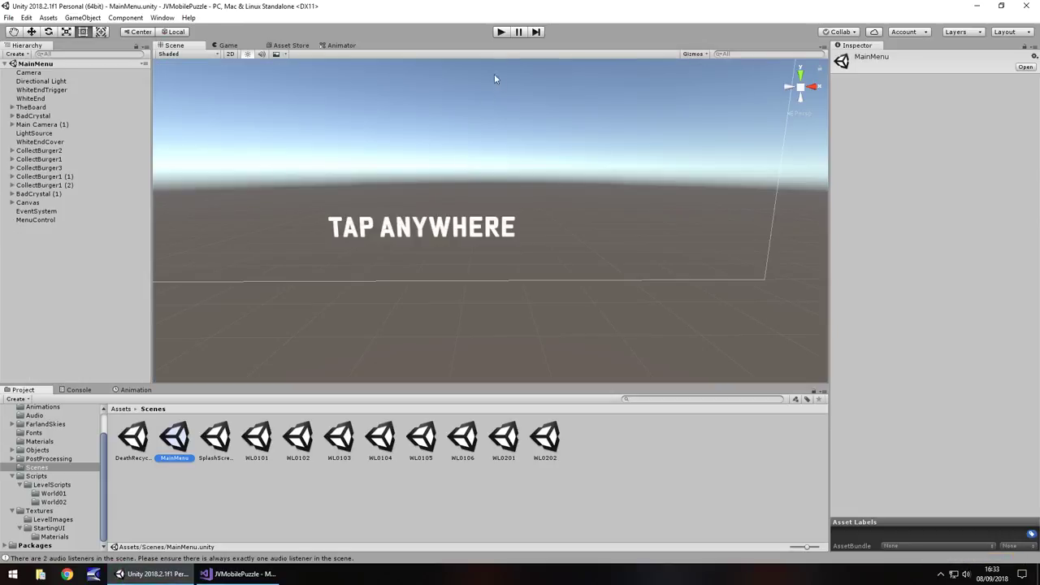
{"action": "left_click", "coordinate": [501, 32]}
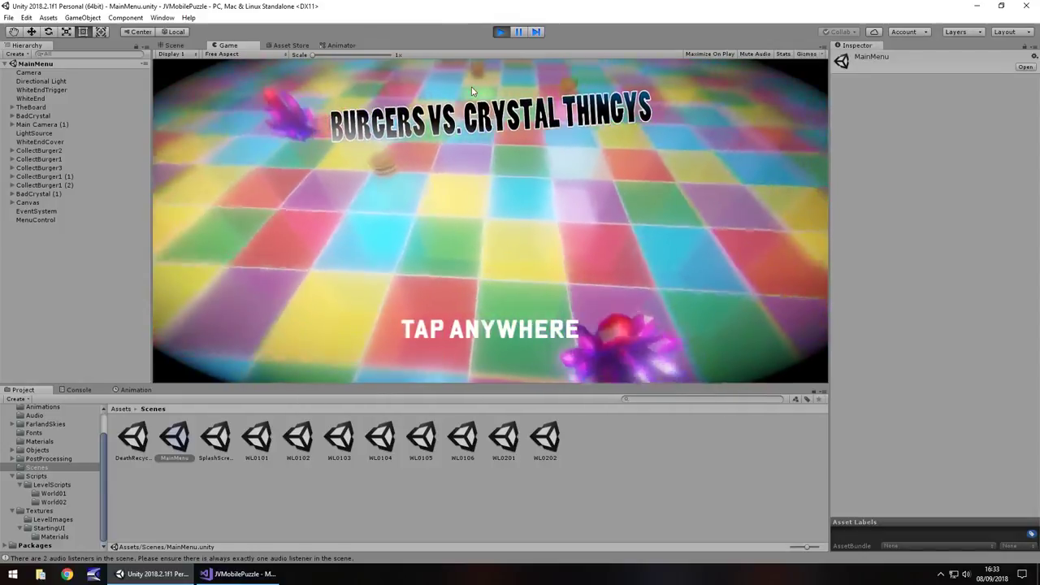
{"action": "left_click", "coordinate": [500, 31]}
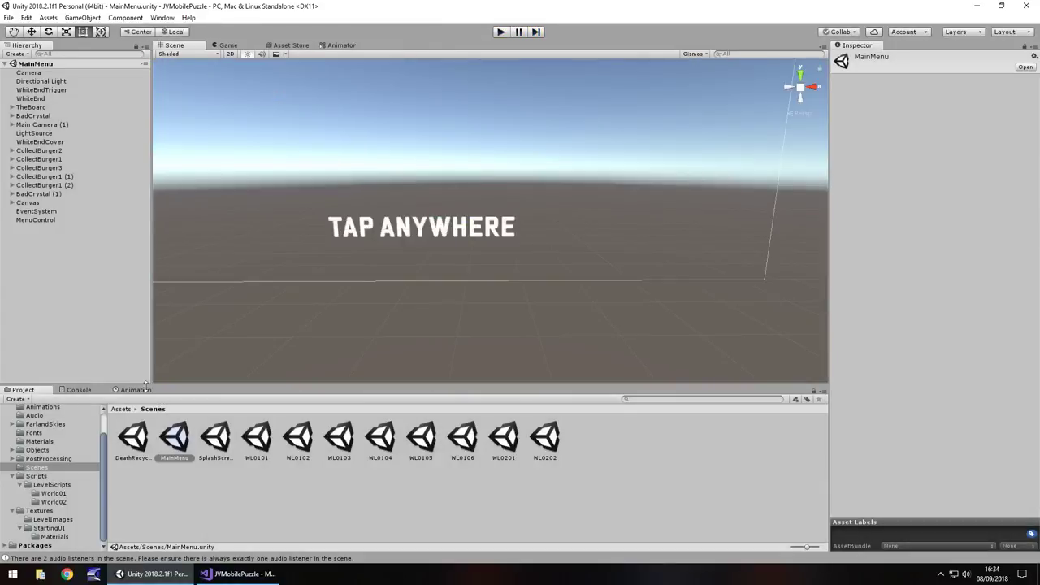
Step: Reopen WL0101, play to LEVEL COMPLETE, and use Restart to replay Level 1
{"action": "double_click", "coordinate": [259, 439]}
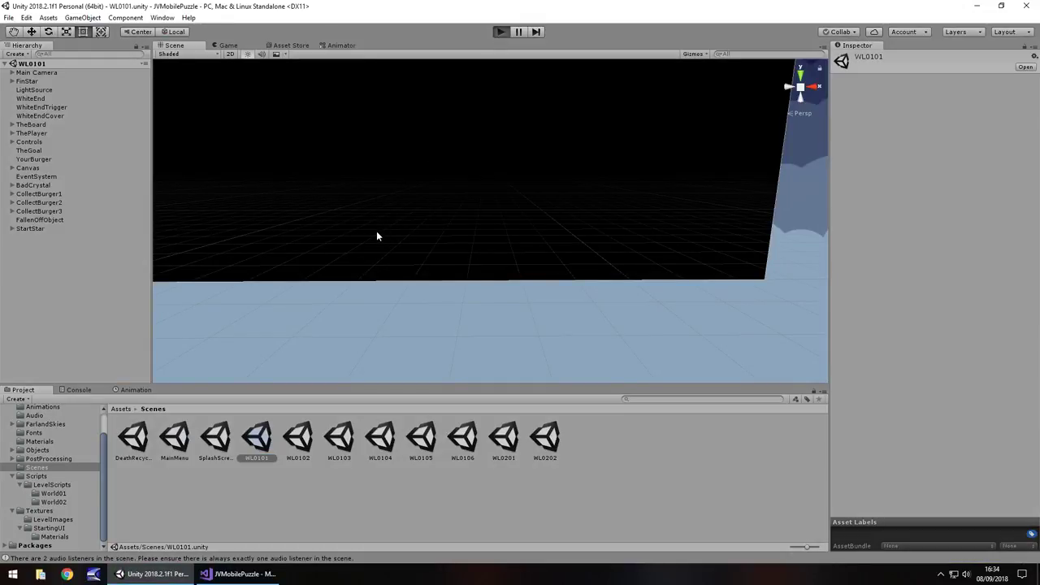
{"action": "key", "text": "ctrl+p"}
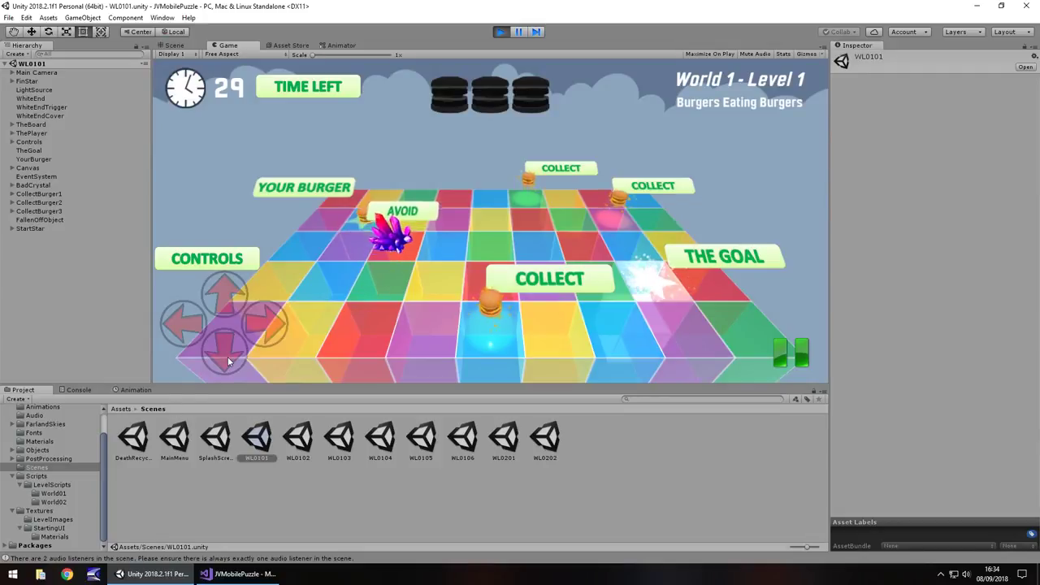
{"action": "left_click", "coordinate": [228, 357]}
{"action": "left_click", "coordinate": [266, 335]}
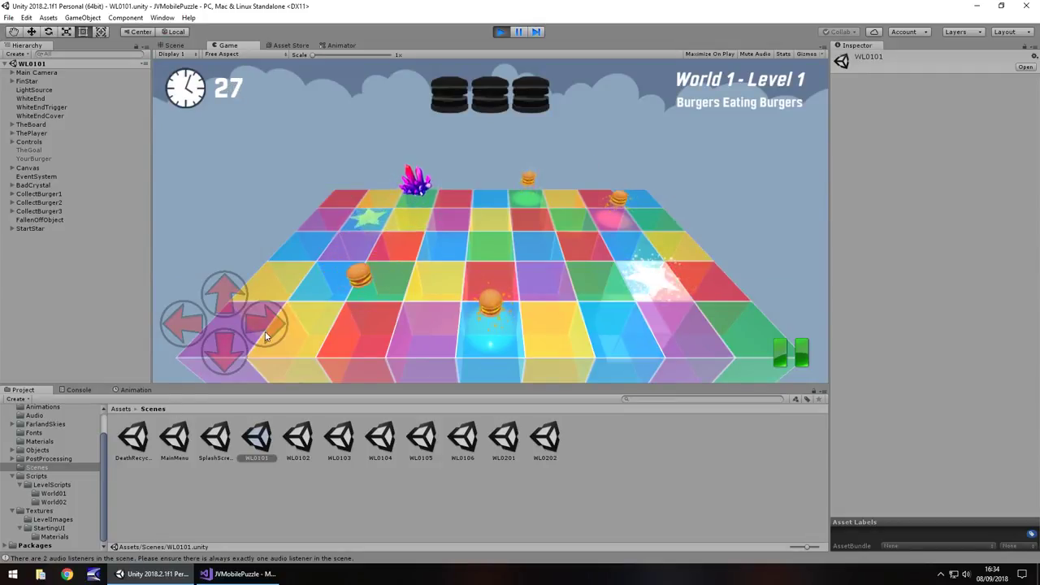
{"action": "left_click", "coordinate": [266, 336]}
{"action": "left_click", "coordinate": [266, 336]}
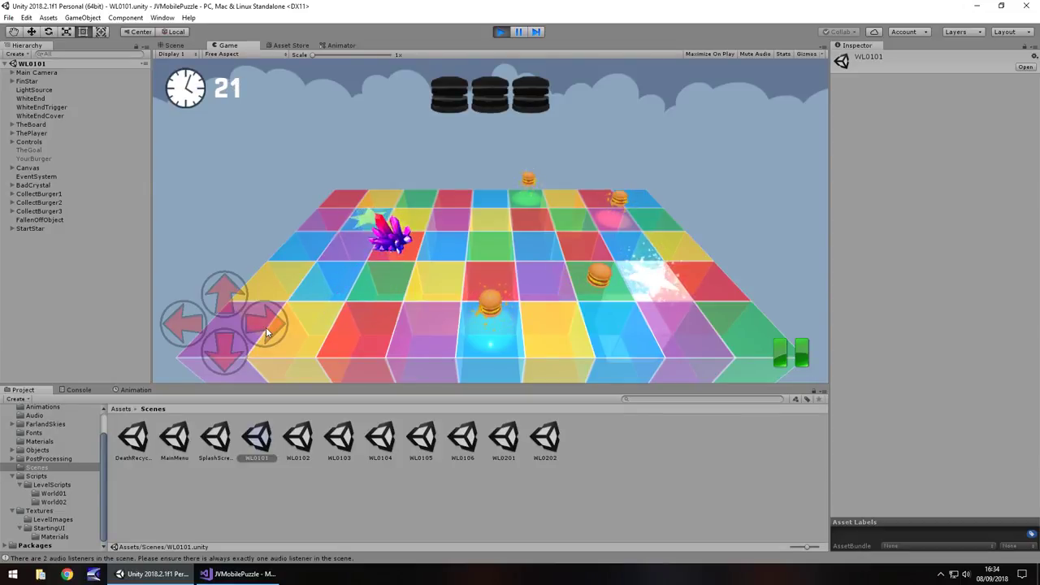
{"action": "left_click", "coordinate": [266, 326]}
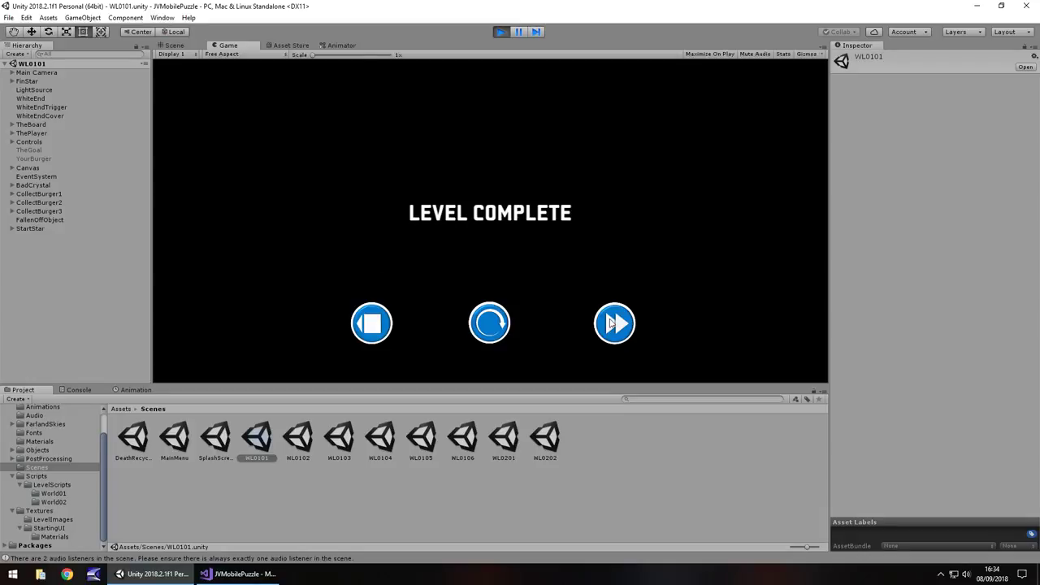
{"action": "left_click", "coordinate": [490, 323]}
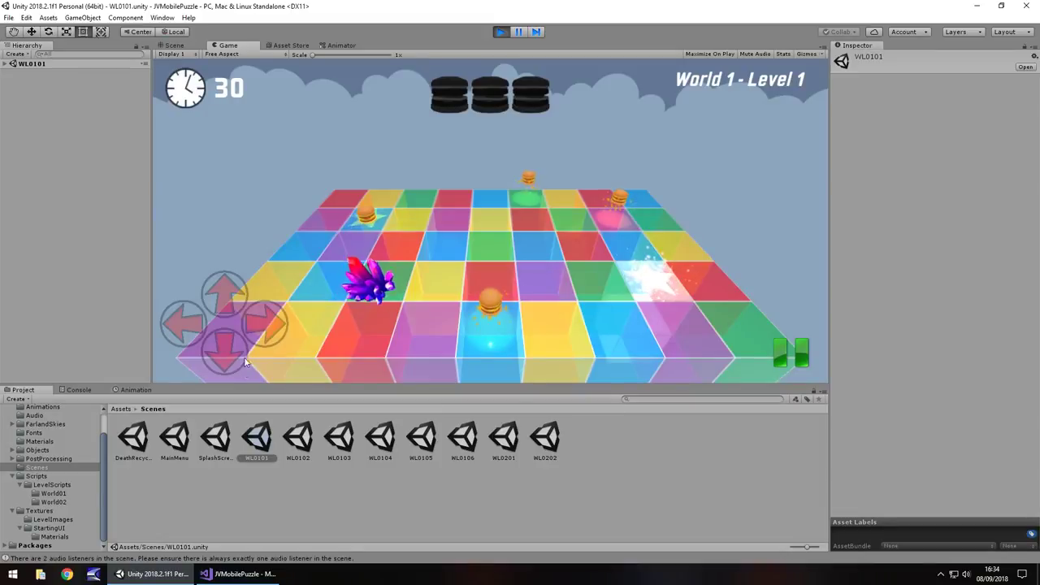
Step: Finish again and use Next to load Level 2 'A Tight Path', then stop
{"action": "left_click", "coordinate": [273, 319]}
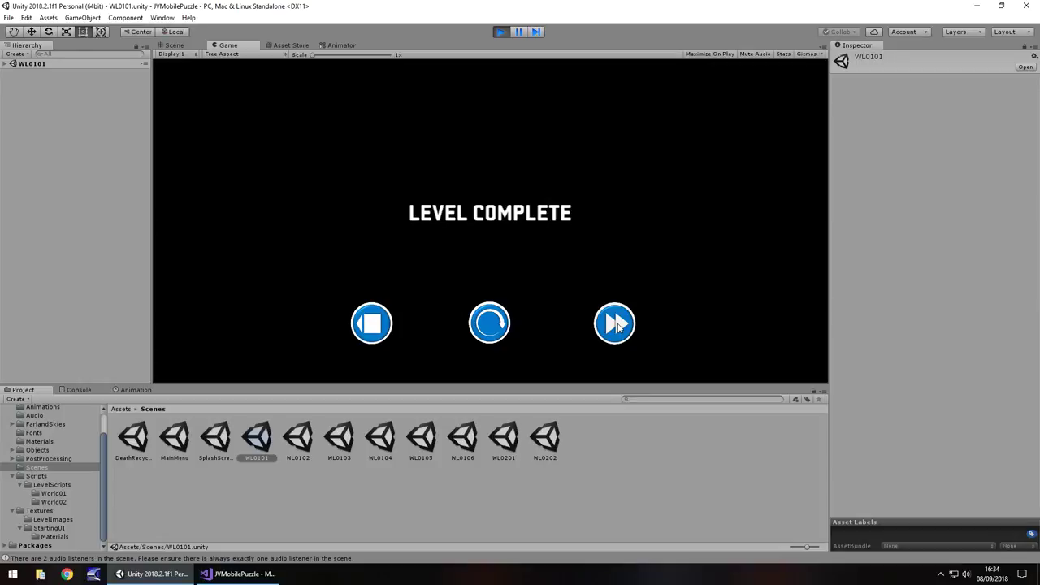
{"action": "left_click", "coordinate": [616, 324]}
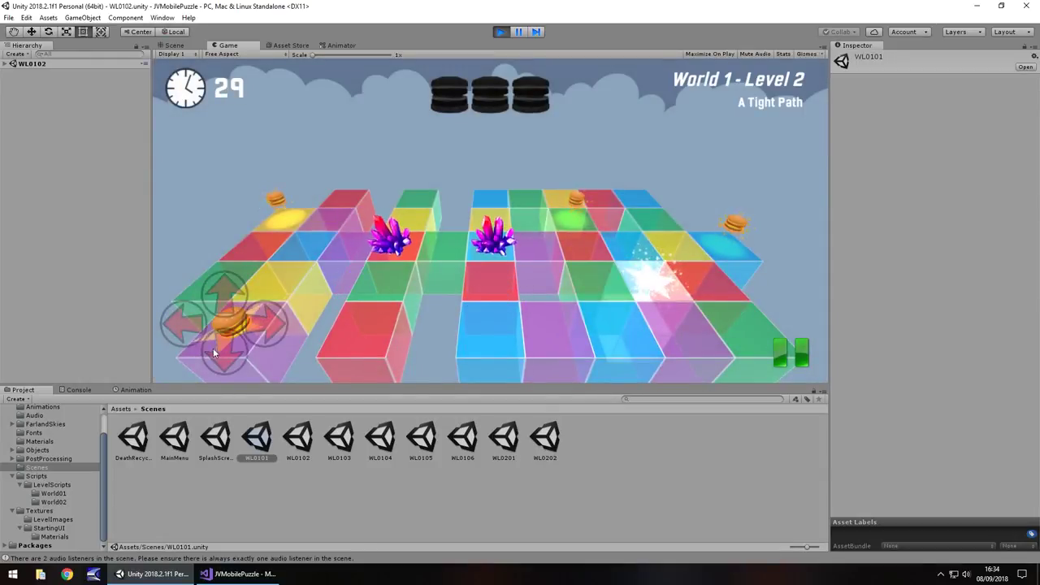
{"action": "left_click", "coordinate": [212, 348]}
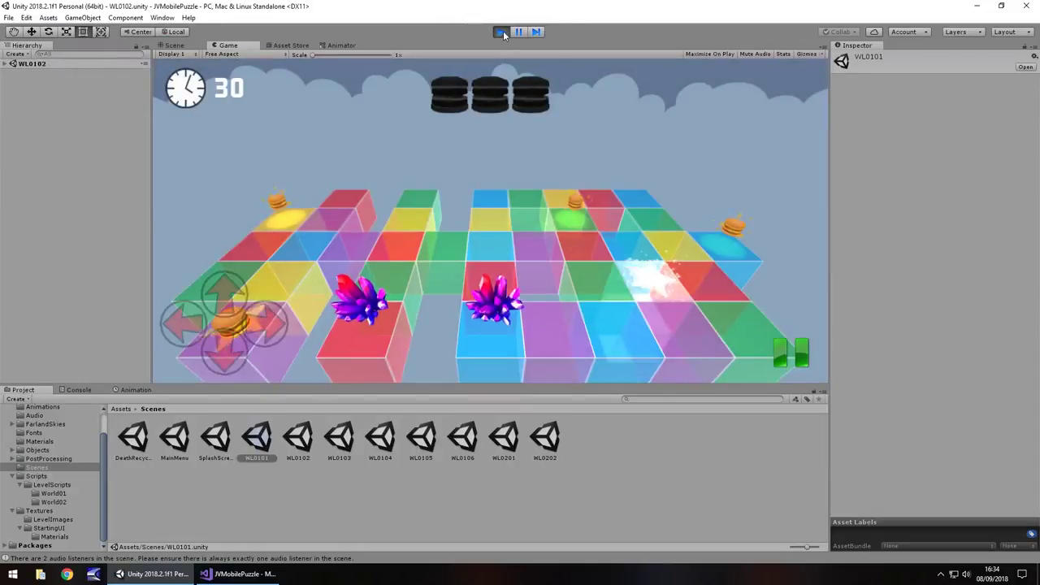
{"action": "left_click", "coordinate": [502, 31]}
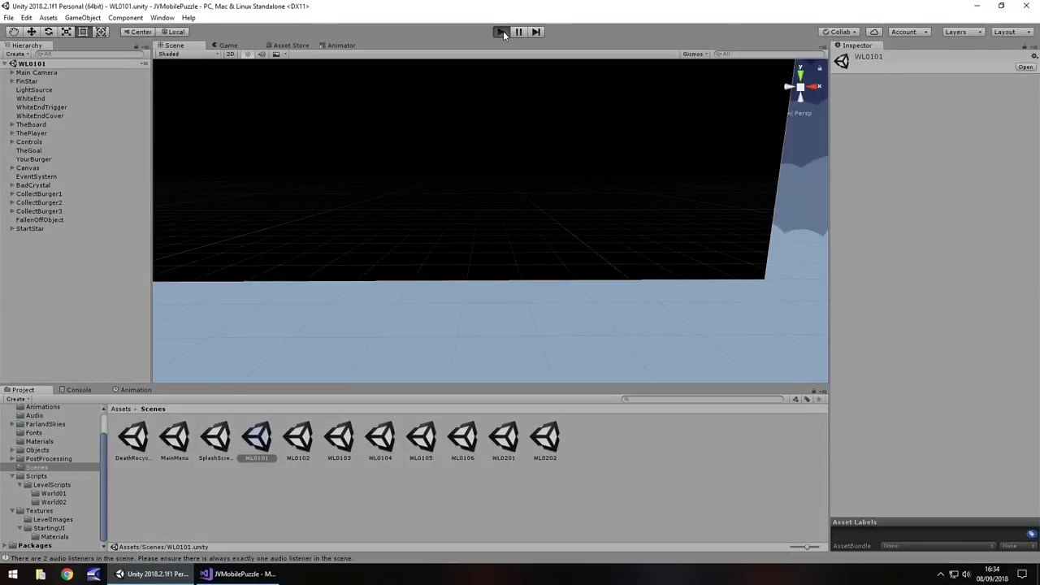
Step: Play through WL0101 once more, moving the burger down and right, then stop
{"action": "key", "text": "ctrl+p"}
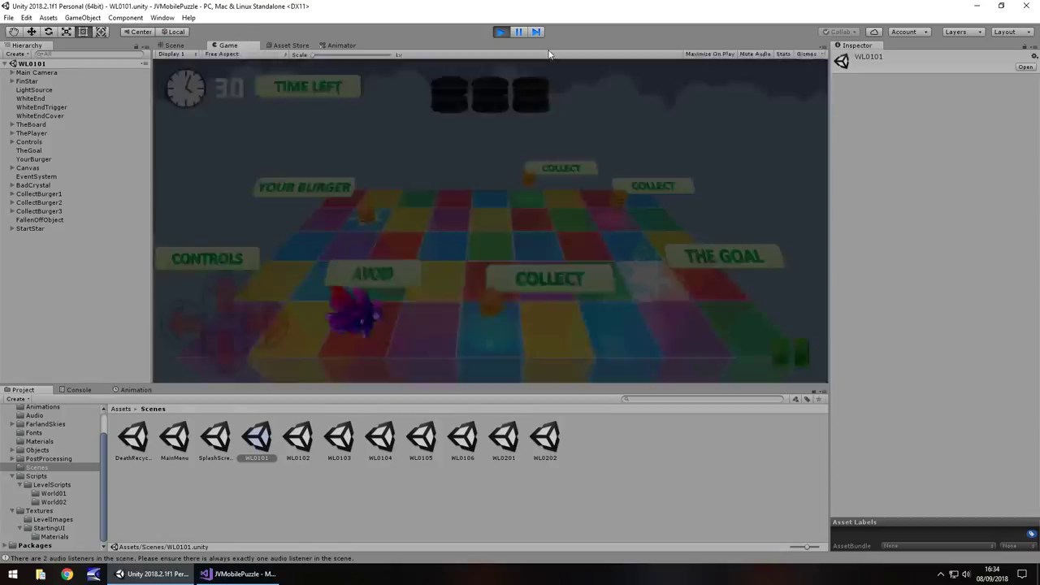
{"action": "left_click", "coordinate": [224, 352]}
{"action": "left_click", "coordinate": [261, 323]}
{"action": "left_click", "coordinate": [261, 324]}
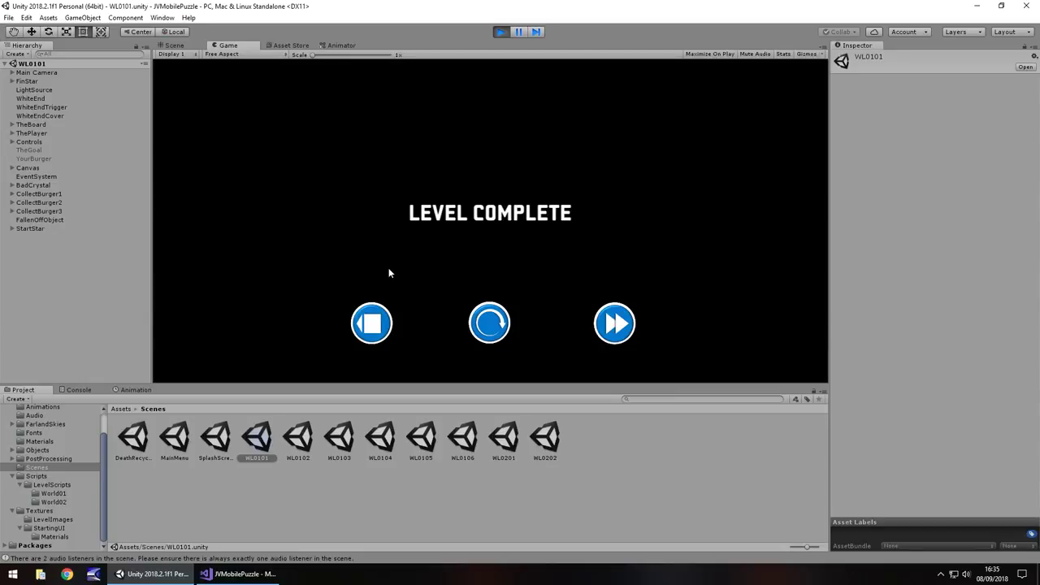
{"action": "left_click", "coordinate": [500, 32]}
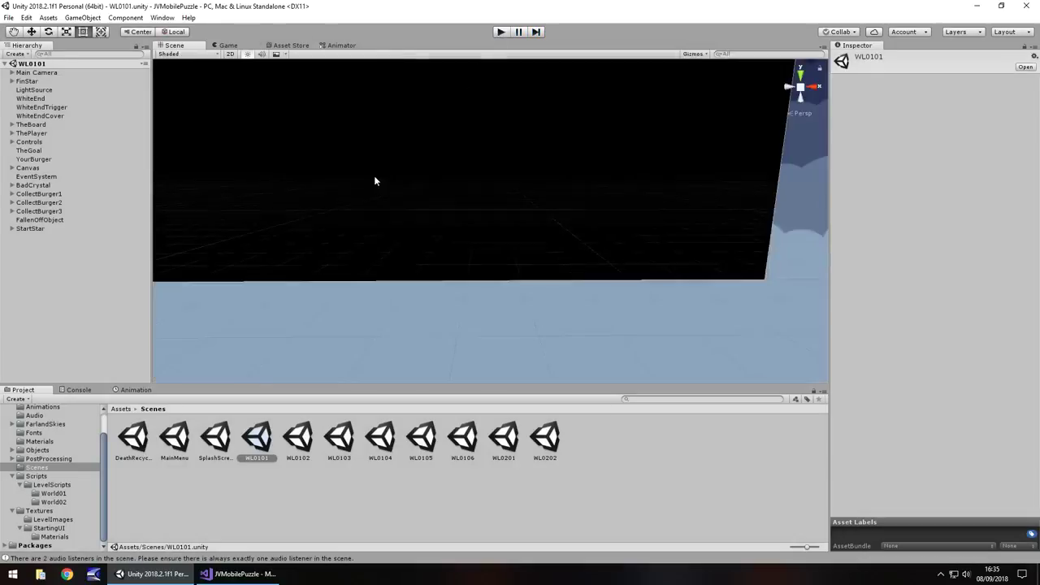
Step: Open PauseGame.cs from the Scripts folder in Visual Studio
{"action": "left_click", "coordinate": [36, 477]}
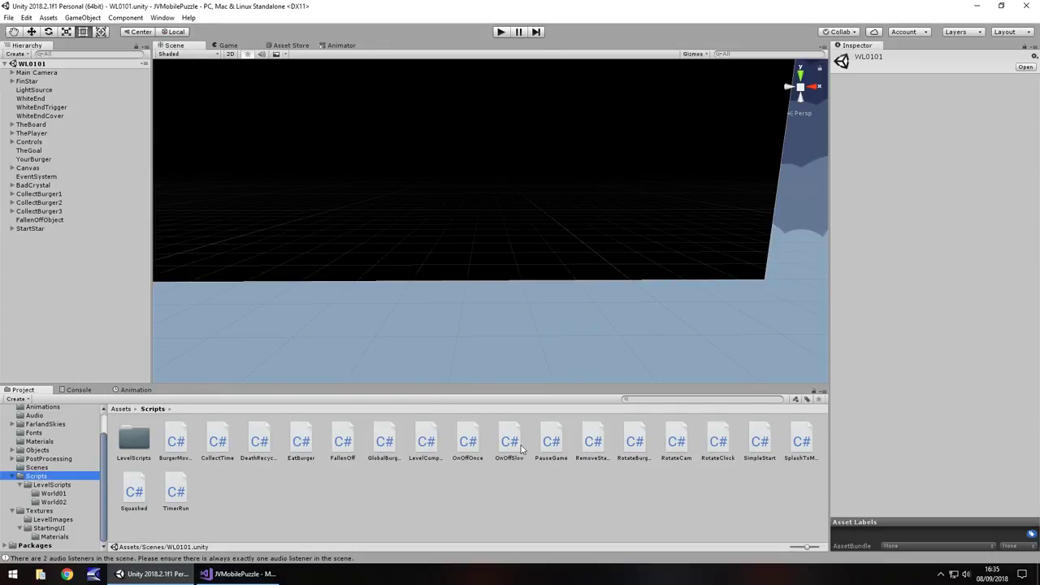
{"action": "double_click", "coordinate": [550, 444]}
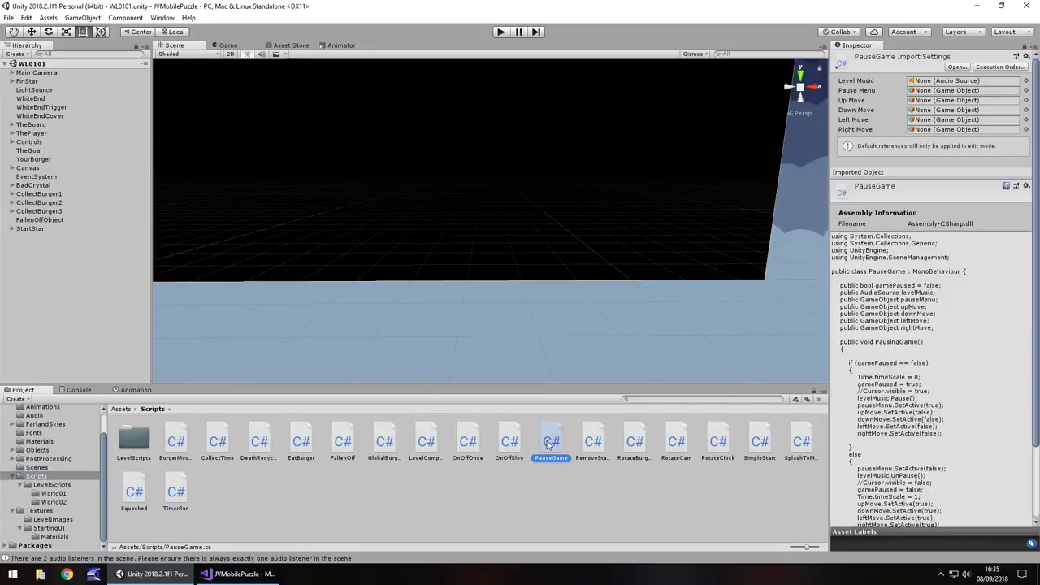
{"action": "scroll", "coordinate": [458, 350], "scroll_direction": "up", "scroll_amount": 5}
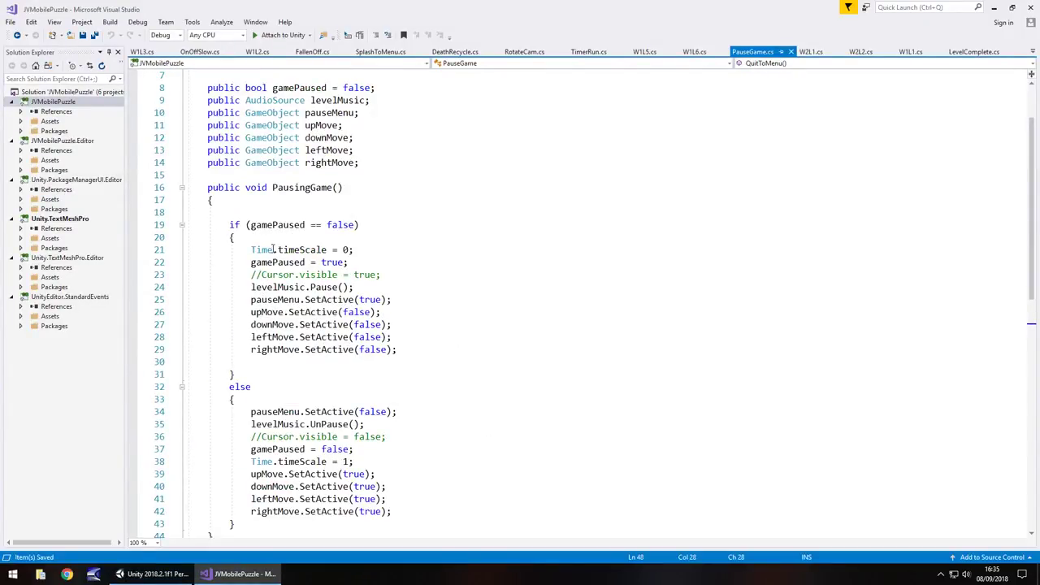
Step: Highlight the timeScale, gamePaused and levelMusic pause/resume lines, then return to Unity
{"action": "left_click_drag", "start_coordinate": [259, 250], "coordinate": [356, 251]}
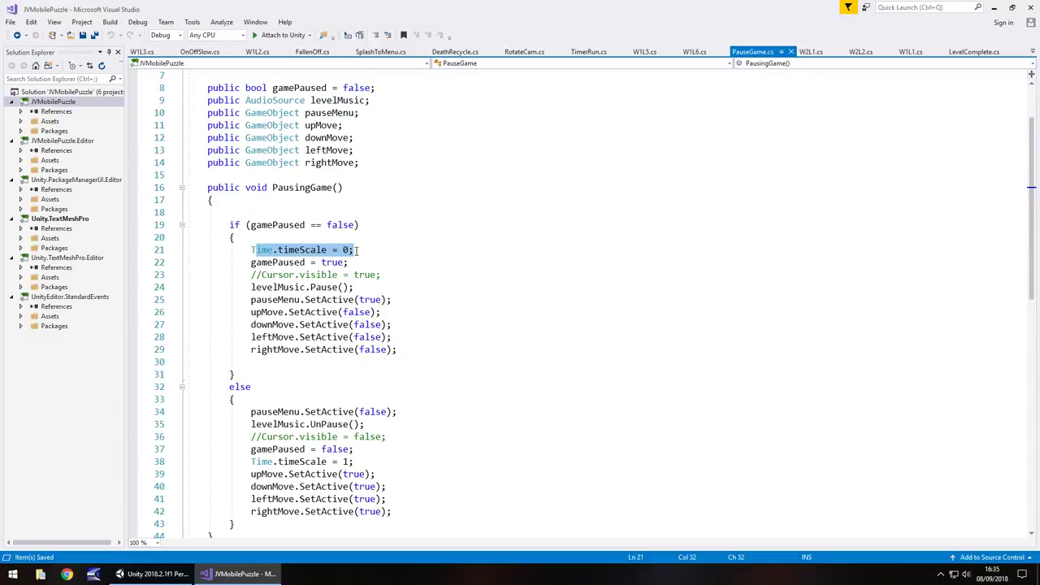
{"action": "left_click_drag", "start_coordinate": [257, 262], "coordinate": [350, 263]}
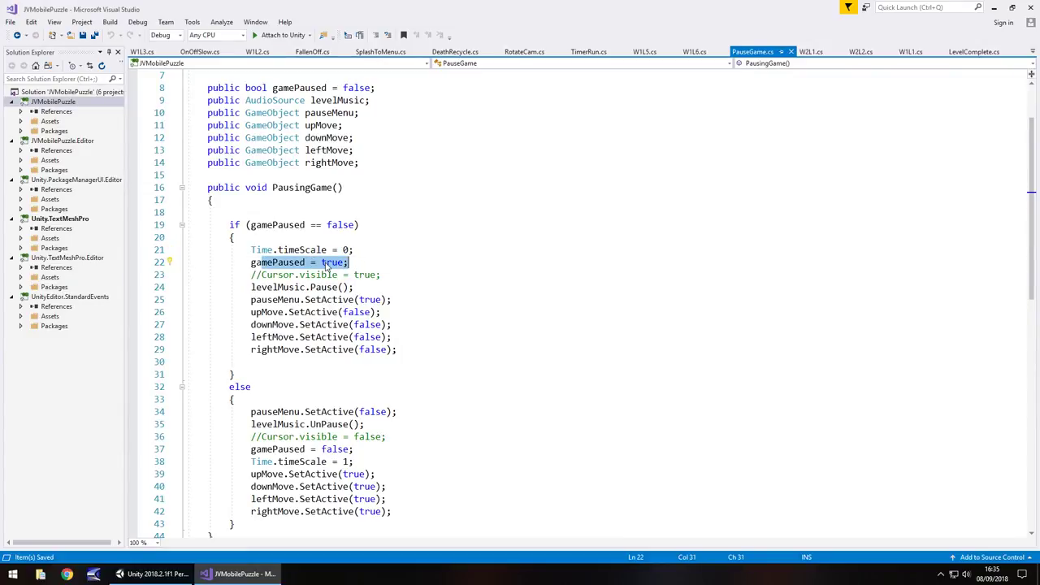
{"action": "left_click_drag", "start_coordinate": [267, 288], "coordinate": [355, 287]}
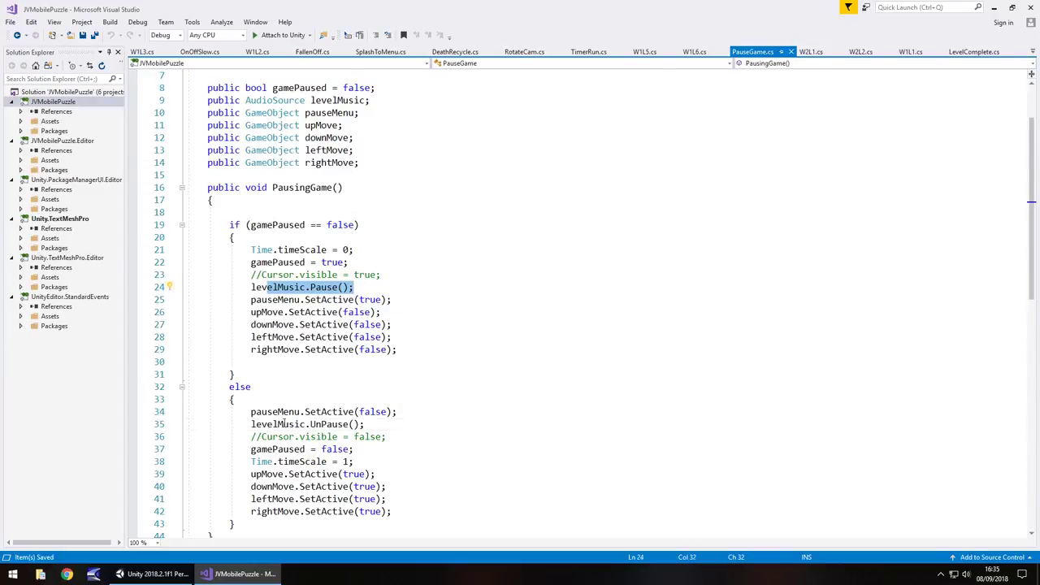
{"action": "left_click_drag", "start_coordinate": [273, 424], "coordinate": [366, 424]}
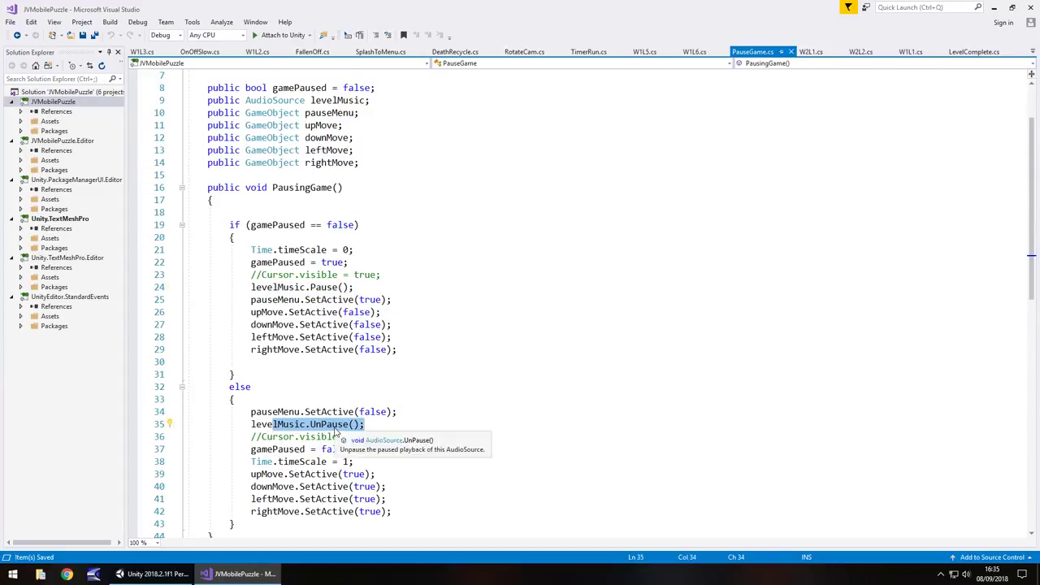
{"action": "left_click", "coordinate": [334, 428]}
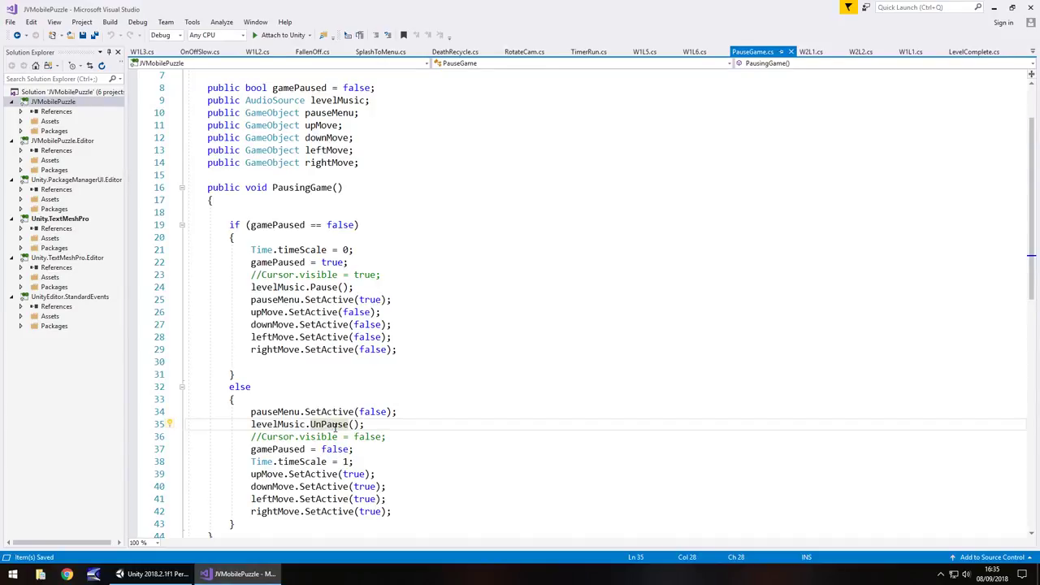
{"action": "left_click", "coordinate": [154, 573]}
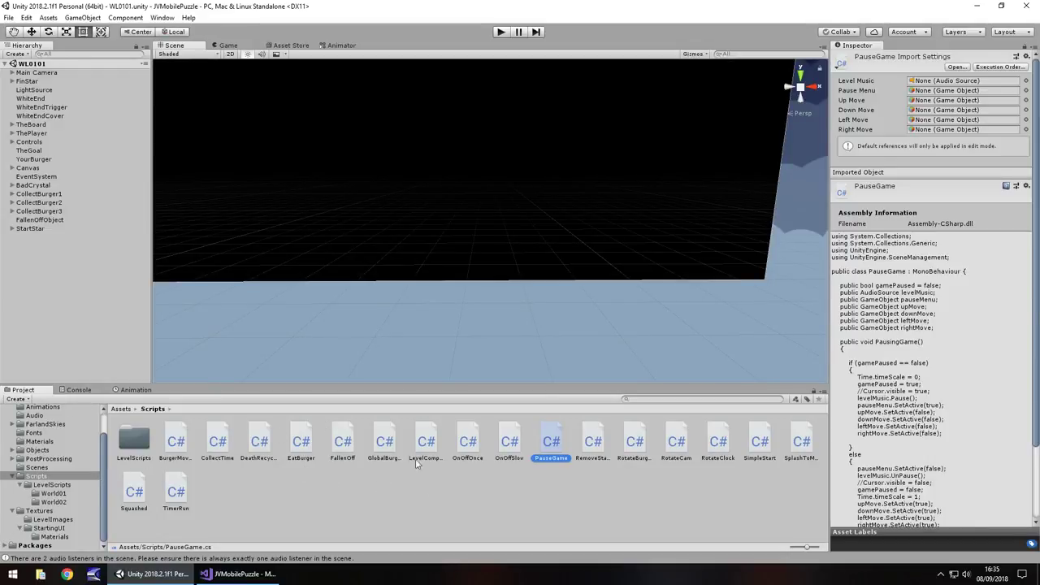
Step: Open the MainMenu scene and switch on World01Panel under Canvas
{"action": "left_click", "coordinate": [38, 469]}
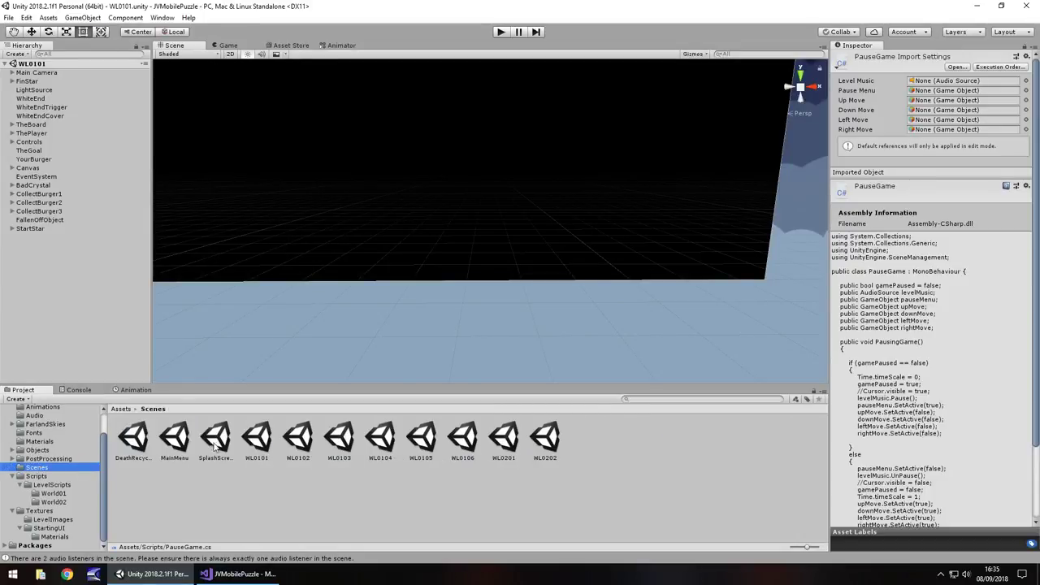
{"action": "double_click", "coordinate": [173, 439]}
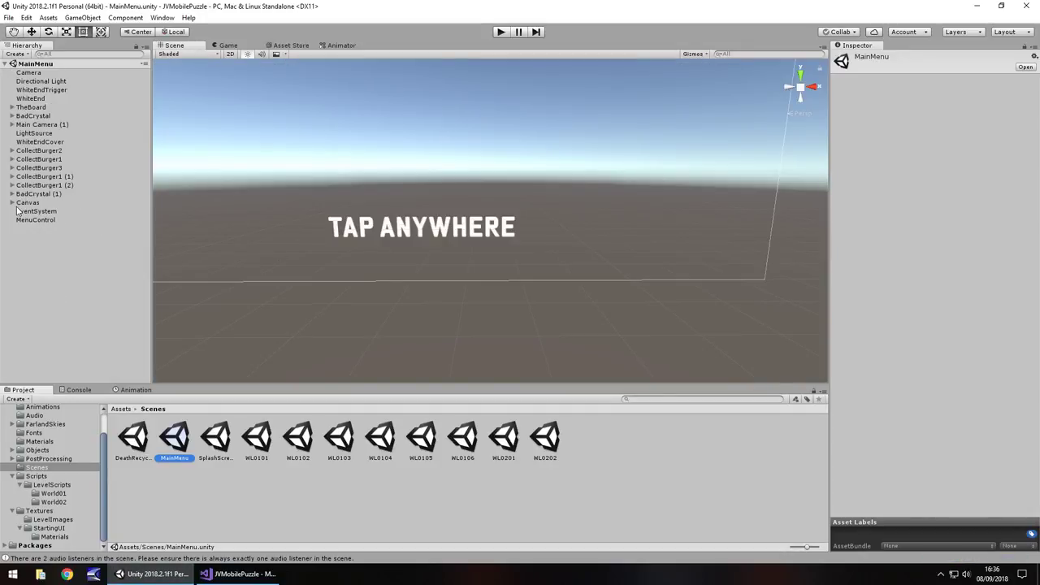
{"action": "left_click", "coordinate": [13, 202]}
{"action": "double_click", "coordinate": [45, 255]}
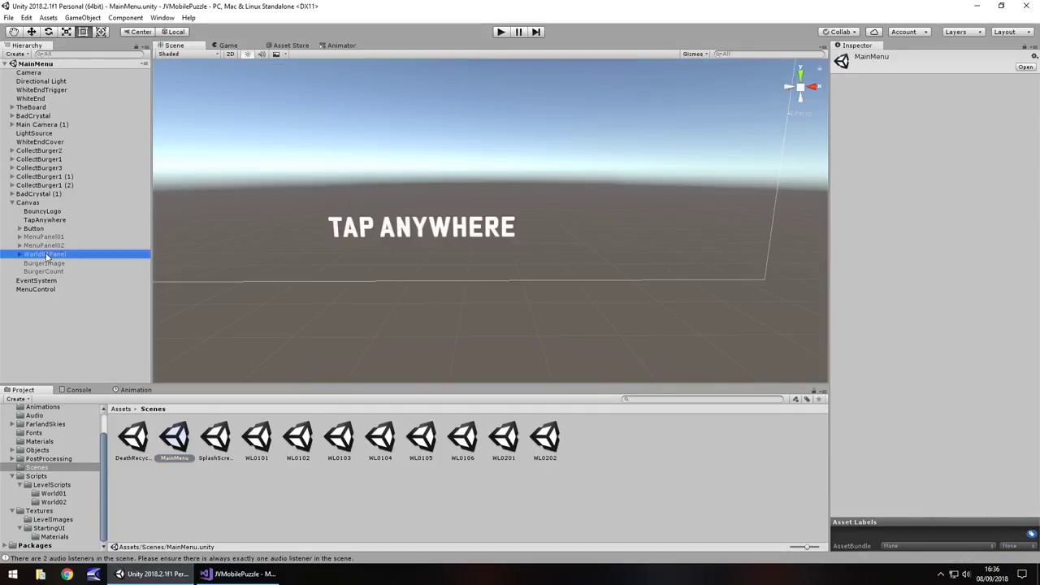
{"action": "left_click", "coordinate": [857, 58]}
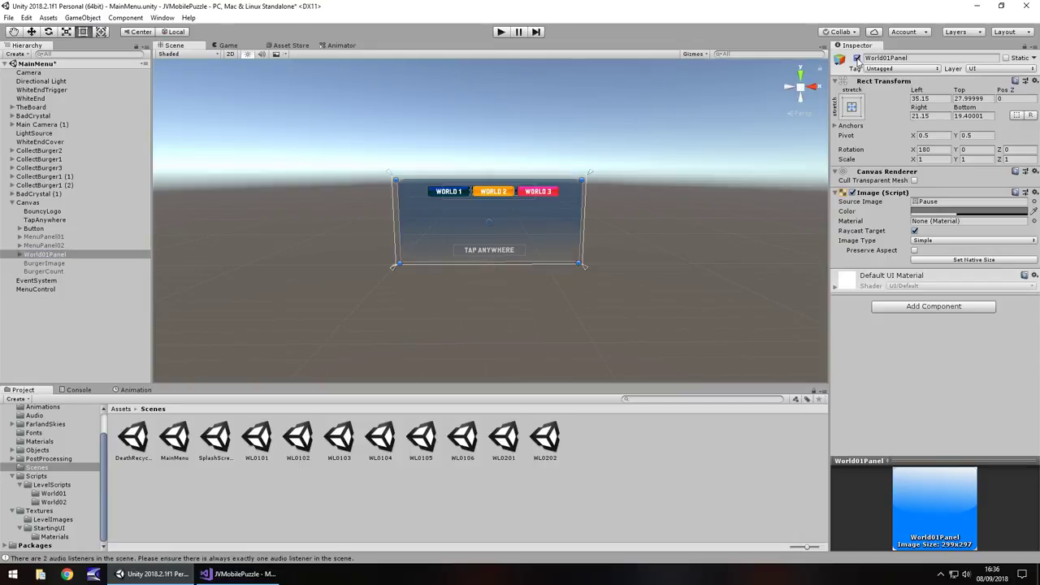
{"action": "scroll", "coordinate": [531, 217], "scroll_direction": "up", "scroll_amount": 6}
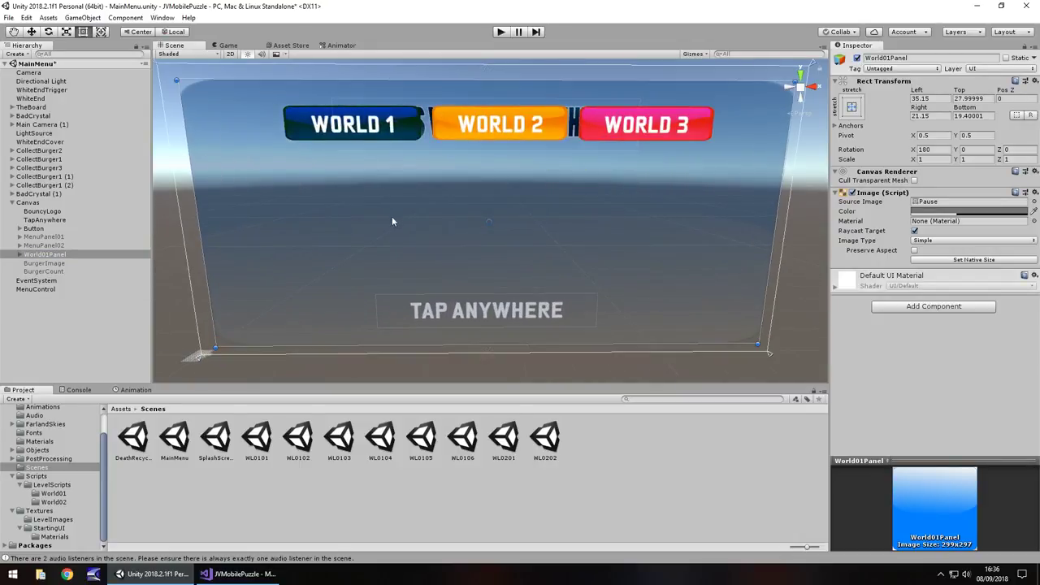
{"action": "scroll", "coordinate": [387, 195], "scroll_direction": "up", "scroll_amount": 2}
{"action": "scroll", "coordinate": [453, 211], "scroll_direction": "down", "scroll_amount": 4}
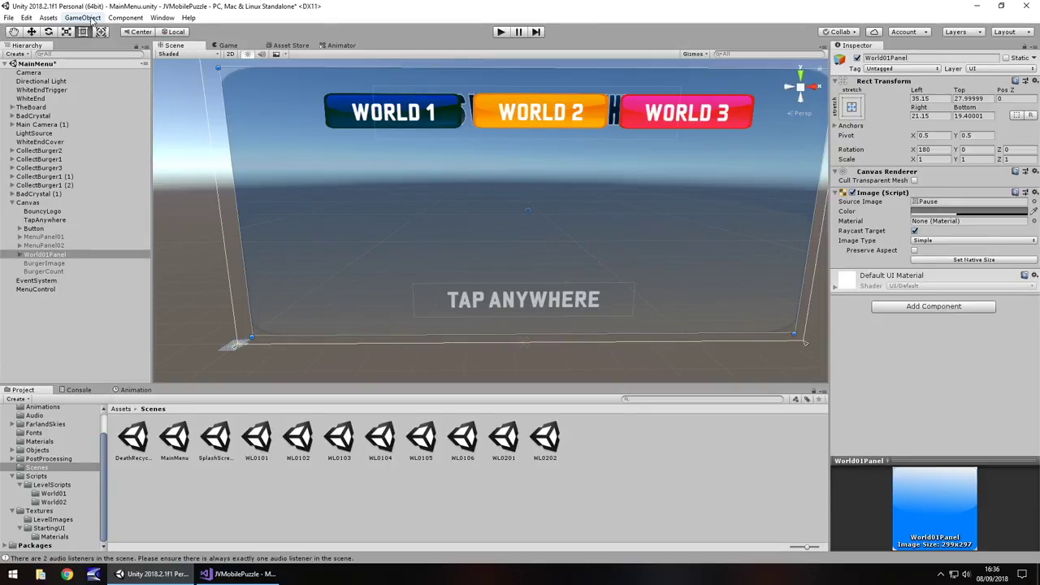
Step: Play-test the menu with World01Panel hidden, reaching world selection, then re-enable the panel
{"action": "left_click", "coordinate": [501, 31]}
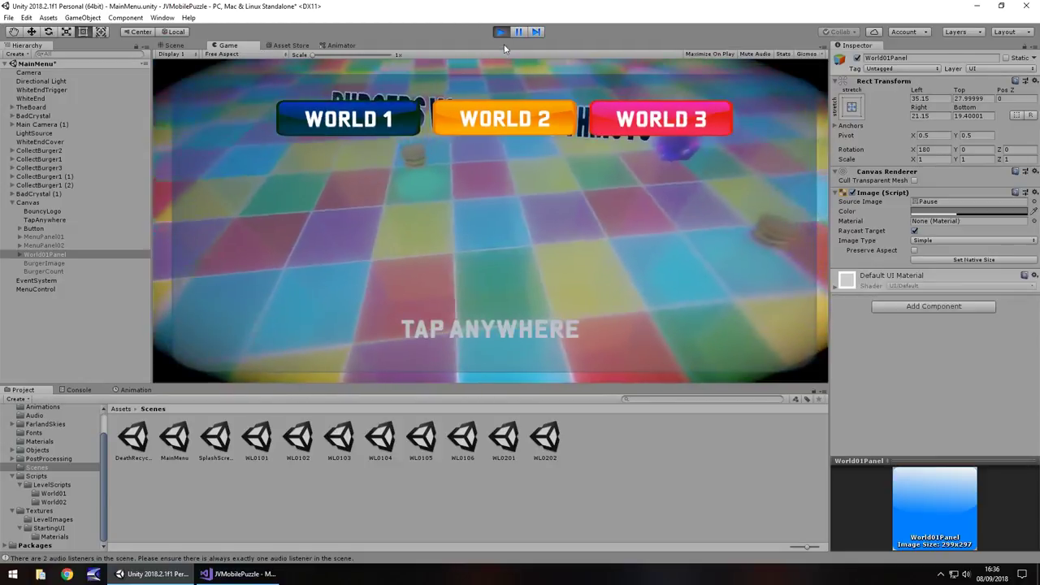
{"action": "left_click", "coordinate": [501, 32]}
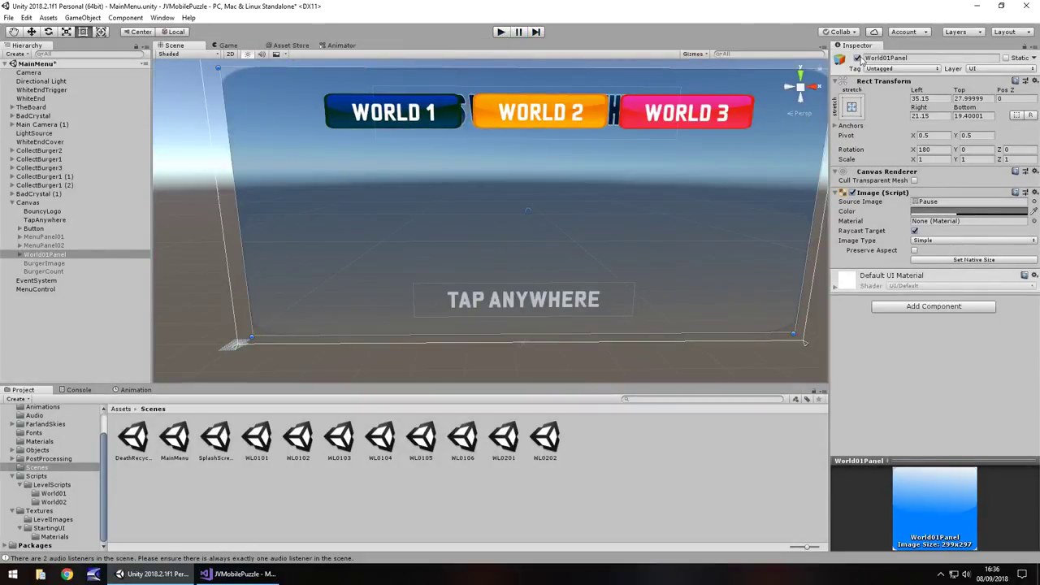
{"action": "left_click", "coordinate": [858, 58]}
{"action": "left_click", "coordinate": [501, 31]}
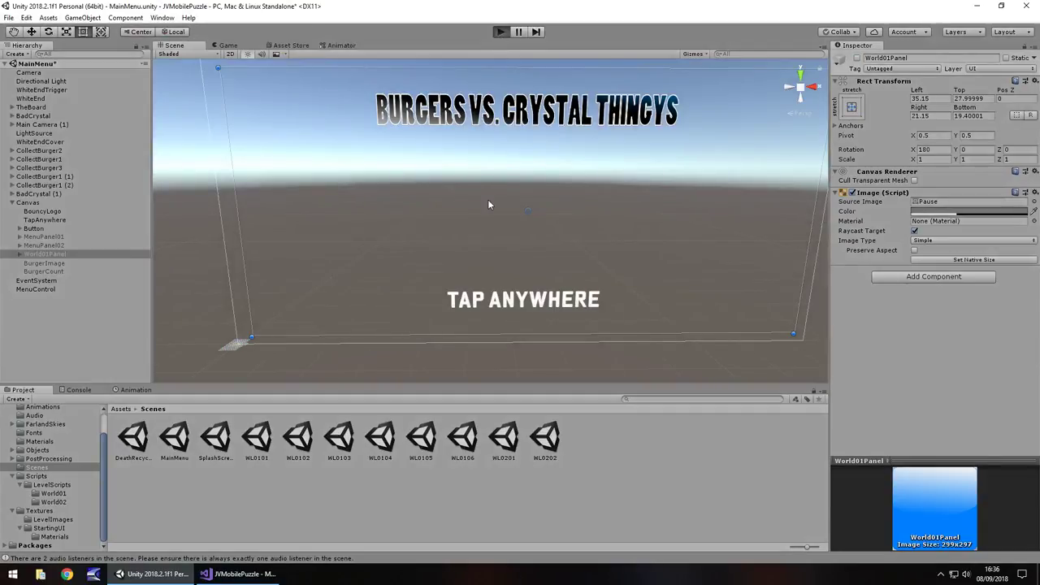
{"action": "key", "text": "ctrl+p"}
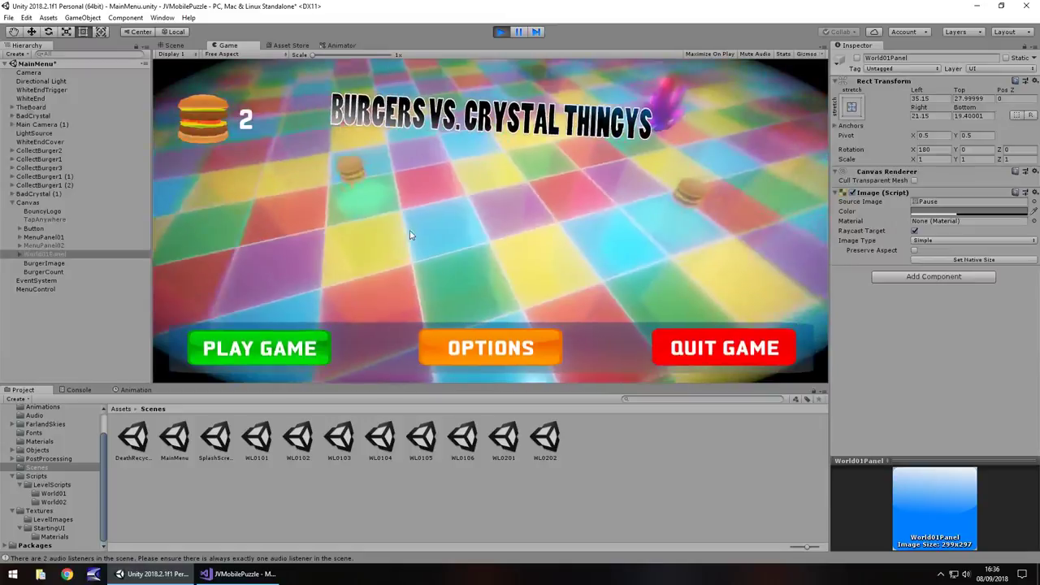
{"action": "left_click", "coordinate": [272, 349]}
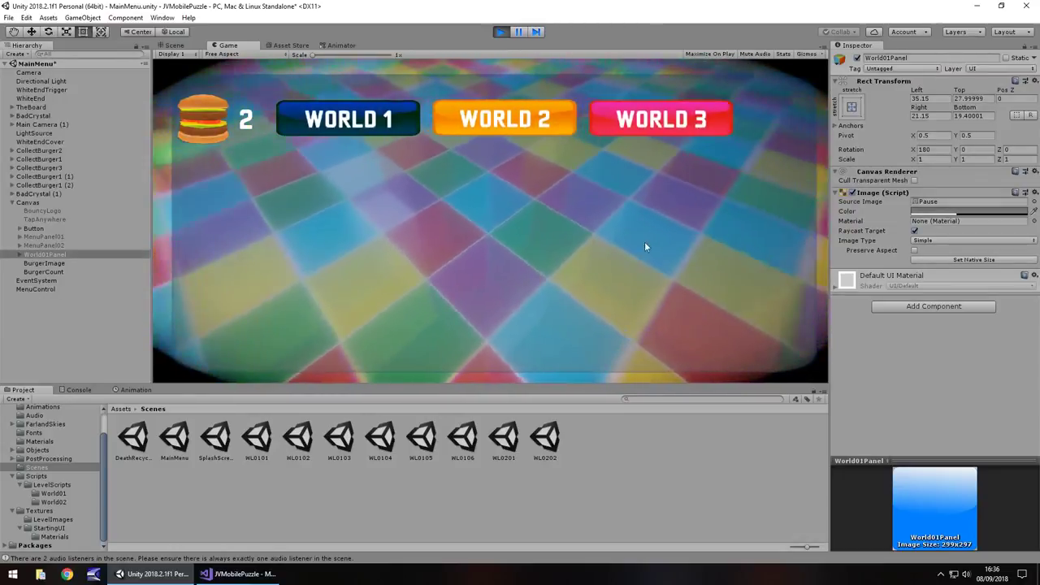
{"action": "left_click", "coordinate": [501, 32]}
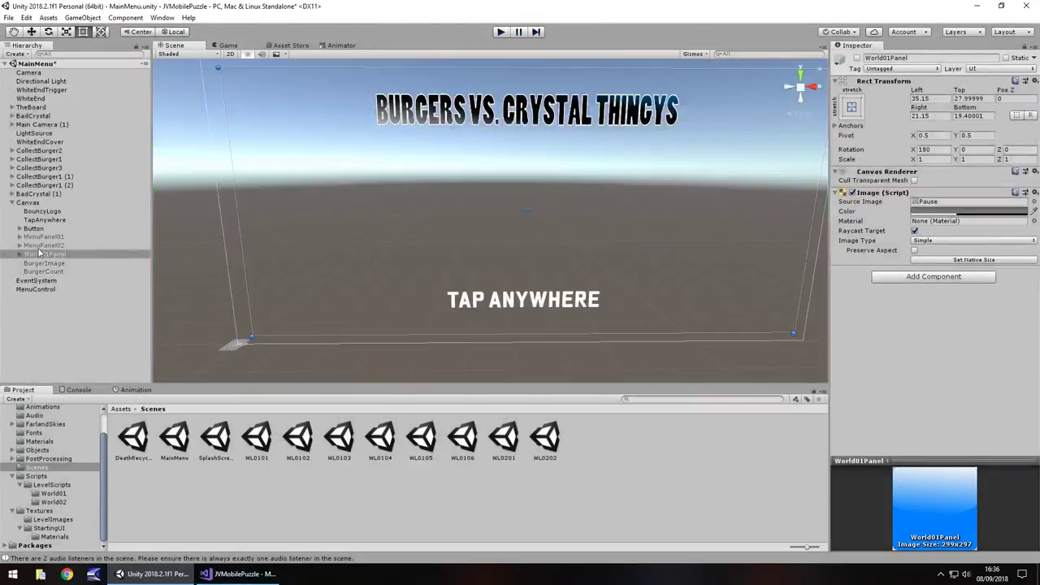
{"action": "left_click", "coordinate": [856, 59]}
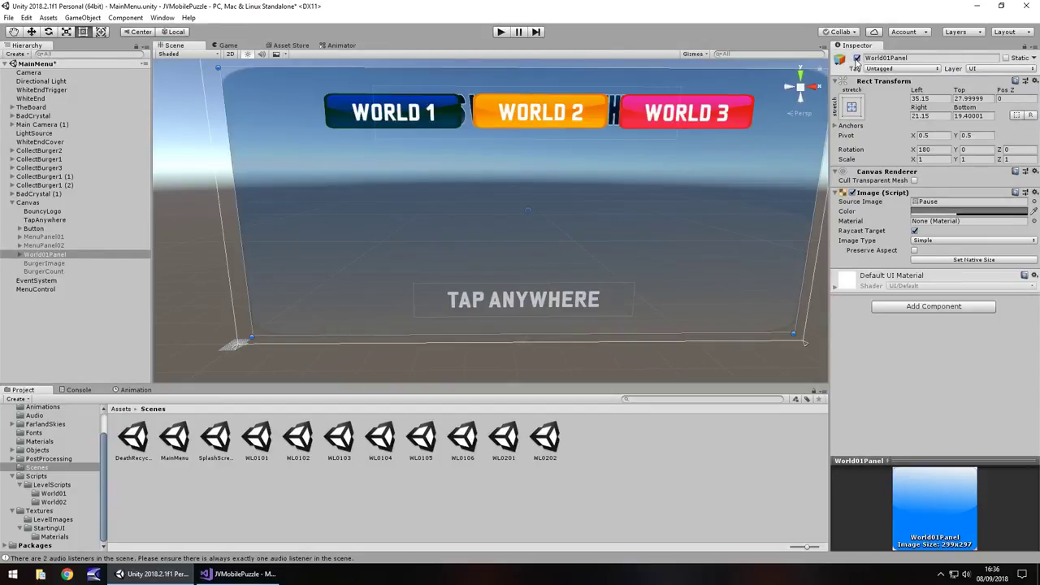
Step: Create a default 160 by 30 UI Button as a child of World01Panel via the Hierarchy context menu
{"action": "right_click", "coordinate": [63, 256]}
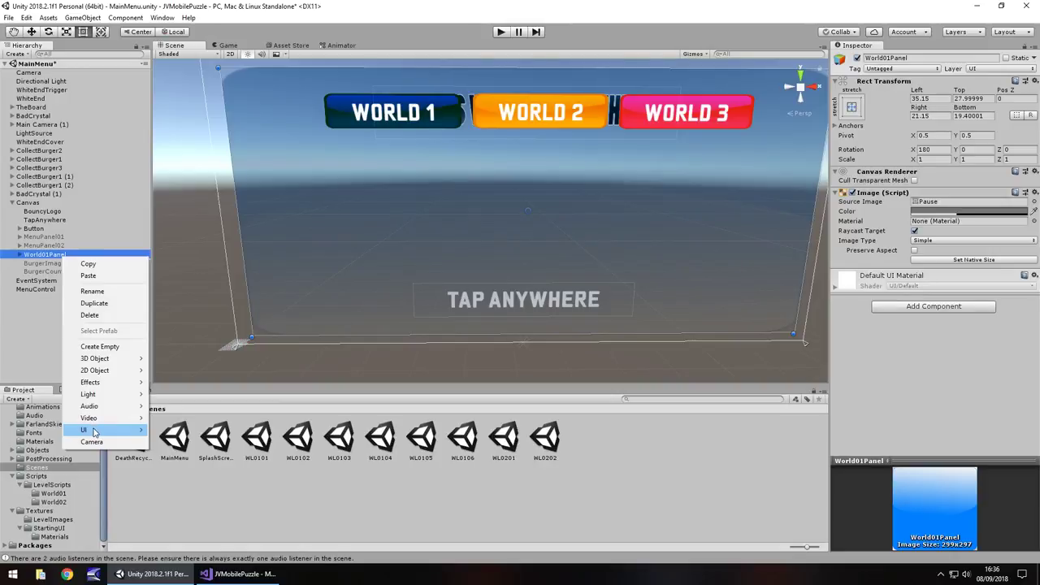
{"action": "mouse_move", "coordinate": [96, 431]}
{"action": "left_click", "coordinate": [187, 298]}
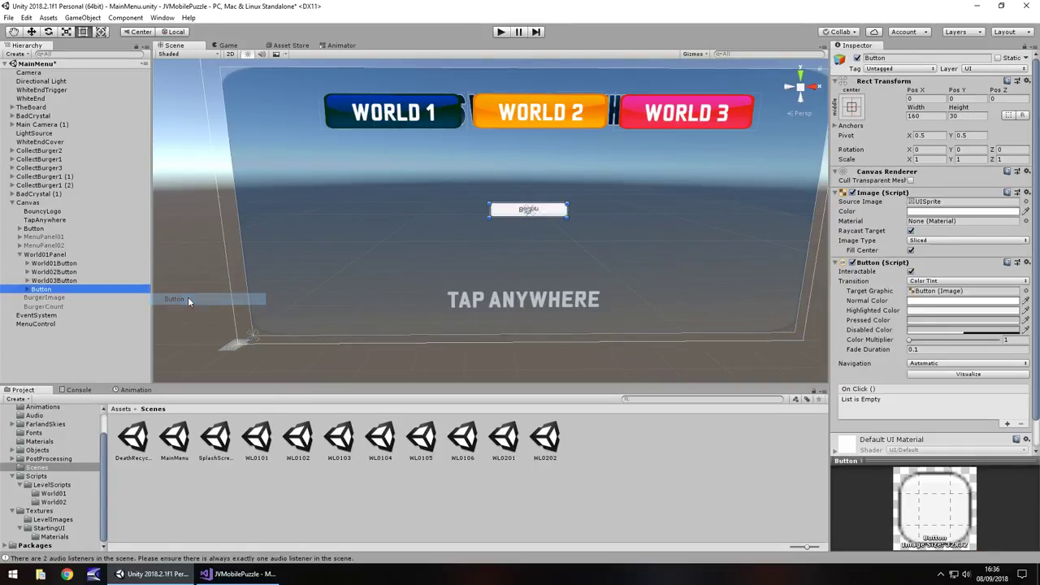
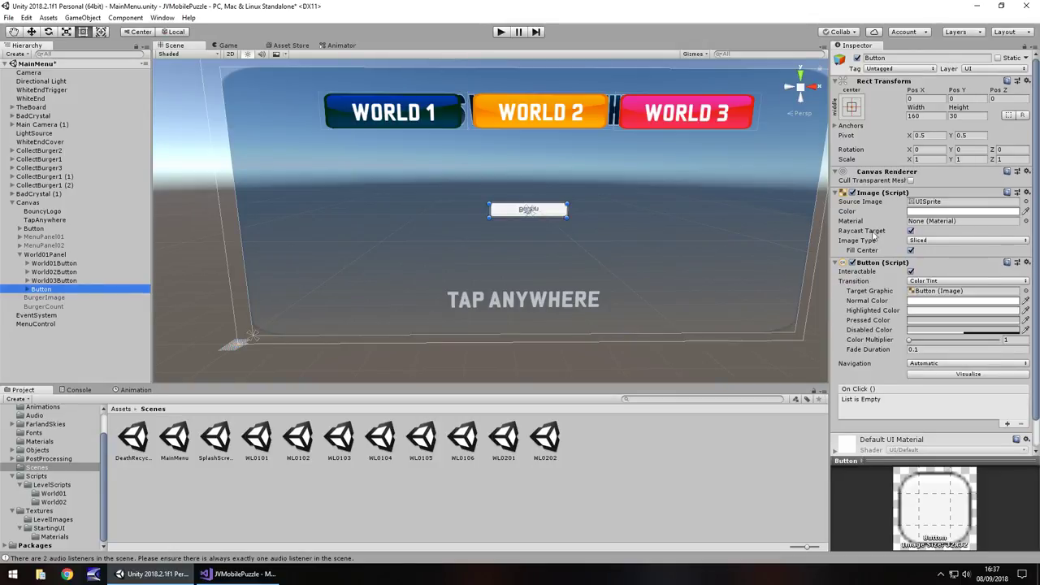
Step: Convert the seven LevelImages textures, WL0101 through WL0201, to Sprite (2D and UI) and apply
{"action": "left_click", "coordinate": [53, 520]}
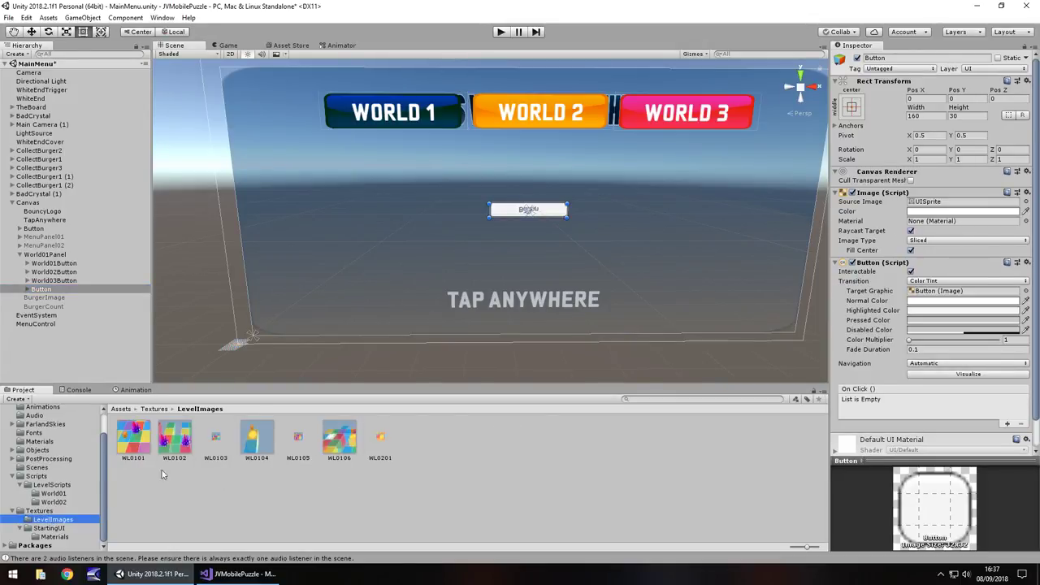
{"action": "left_click", "coordinate": [134, 437]}
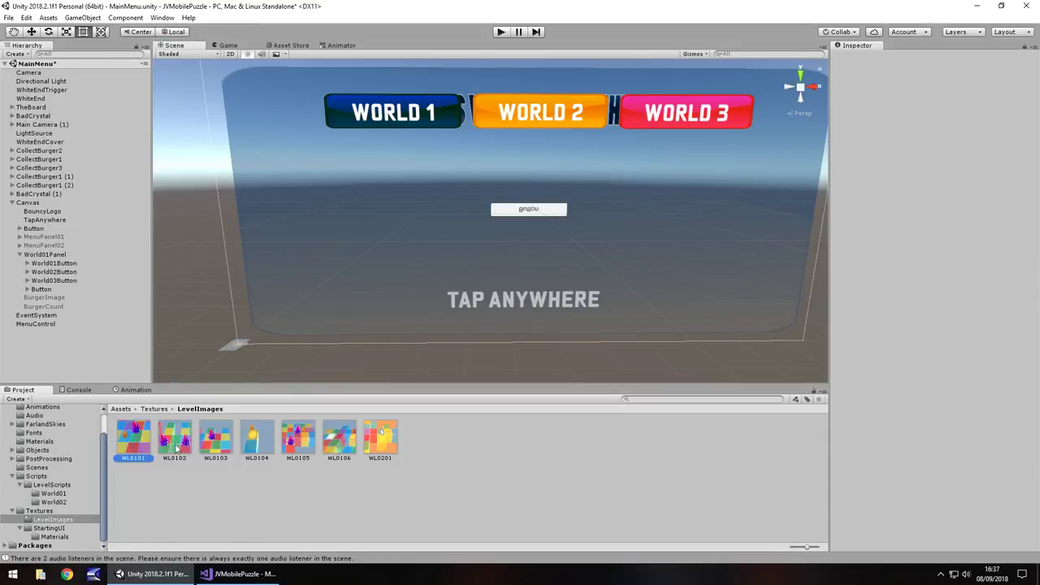
{"action": "left_click", "coordinate": [174, 439], "text": "ctrl"}
{"action": "left_click", "coordinate": [215, 439], "text": "ctrl"}
{"action": "left_click", "coordinate": [256, 439], "text": "ctrl"}
{"action": "left_click", "coordinate": [300, 443], "text": "ctrl"}
{"action": "left_click", "coordinate": [339, 439], "text": "ctrl"}
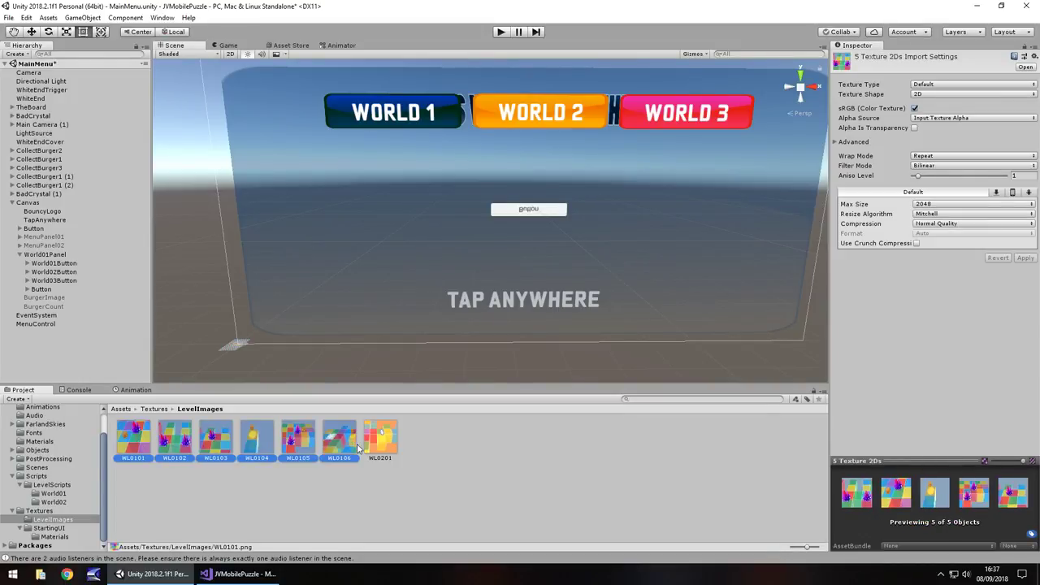
{"action": "left_click", "coordinate": [379, 438], "text": "ctrl"}
{"action": "left_click", "coordinate": [955, 84]}
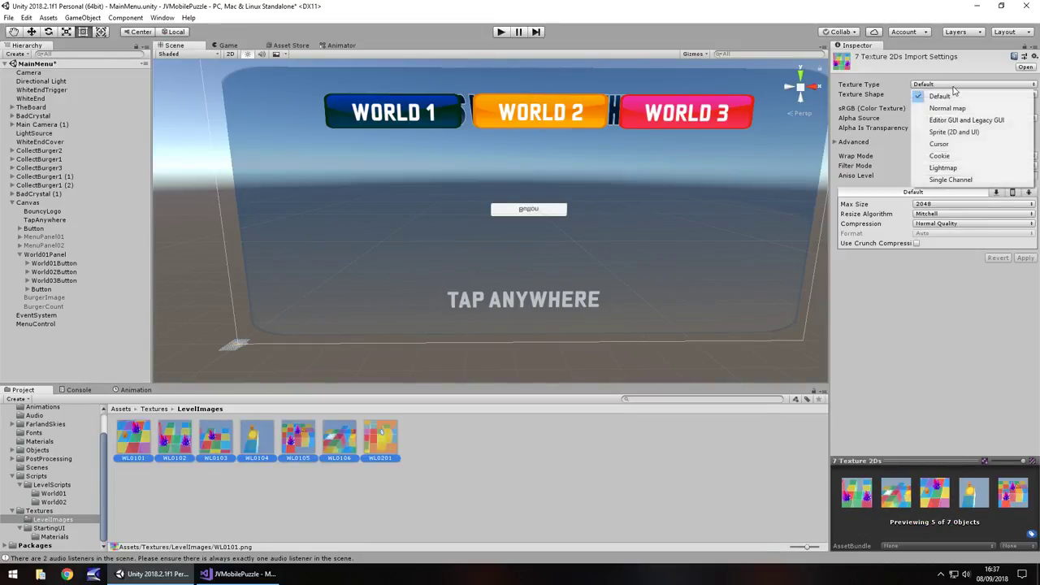
{"action": "left_click", "coordinate": [954, 131]}
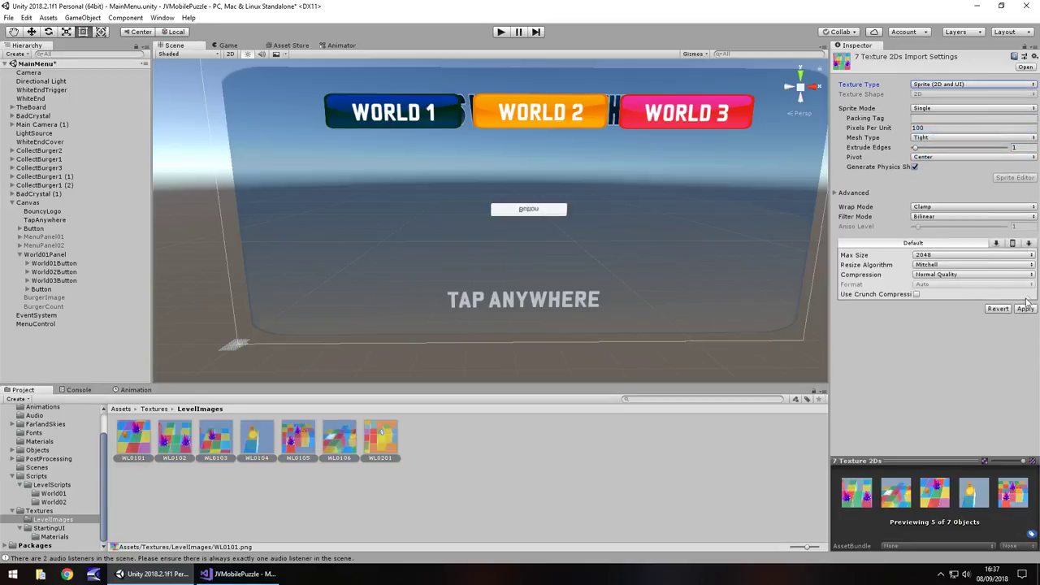
{"action": "left_click", "coordinate": [1027, 310]}
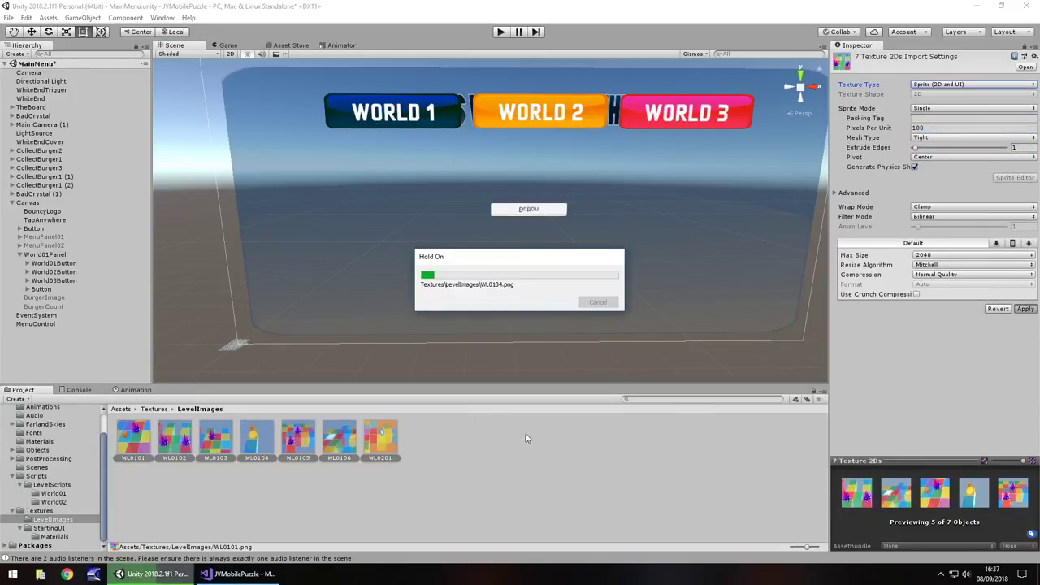
Step: Set the World01Panel button's Source Image to WL0101 and delete its 'Button' caption text
{"action": "left_click", "coordinate": [44, 291]}
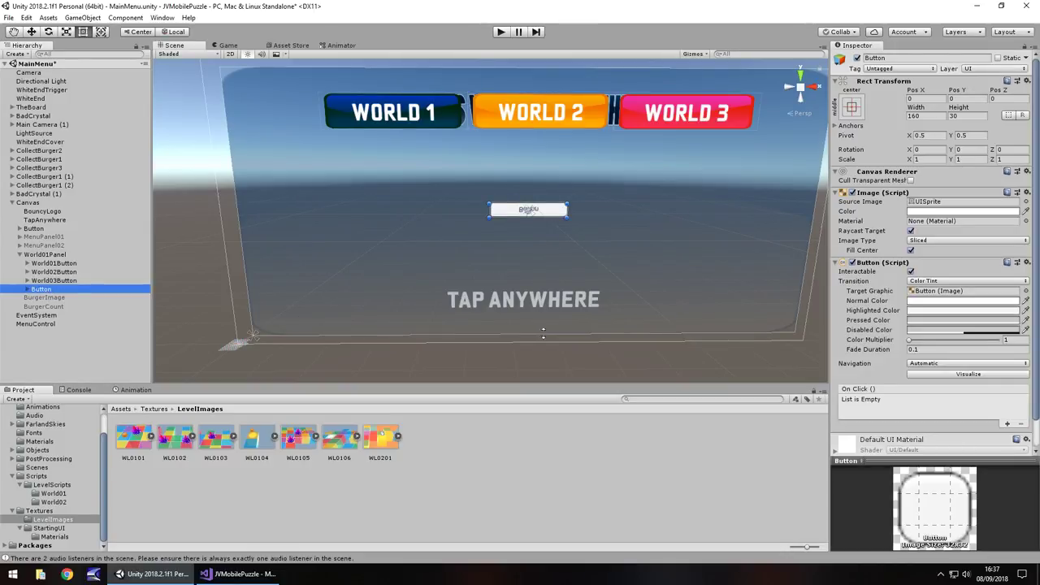
{"action": "left_click_drag", "start_coordinate": [134, 439], "coordinate": [933, 201]}
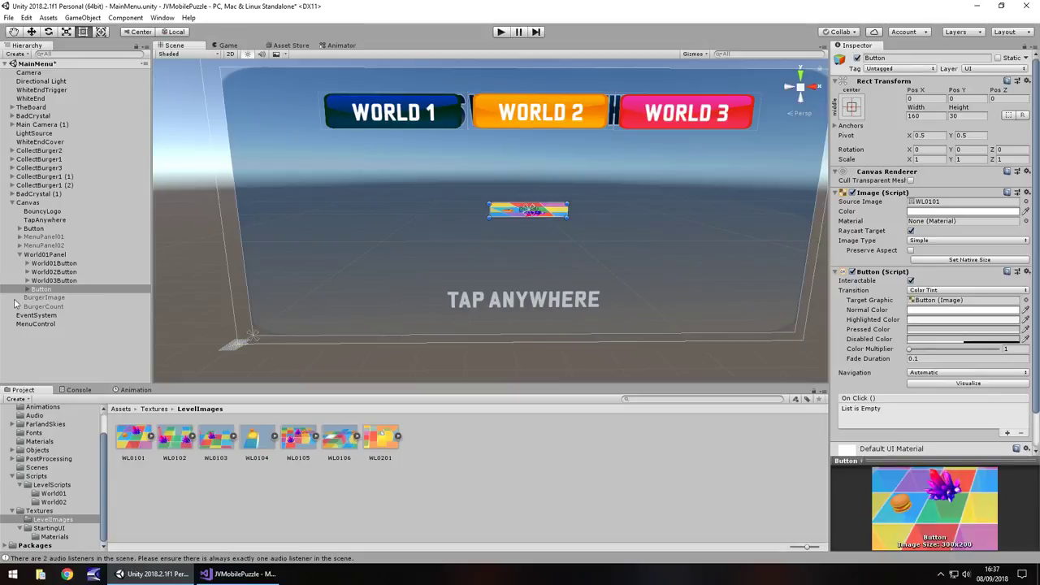
{"action": "left_click", "coordinate": [27, 289]}
{"action": "left_click", "coordinate": [46, 298]}
{"action": "left_click", "coordinate": [935, 221]}
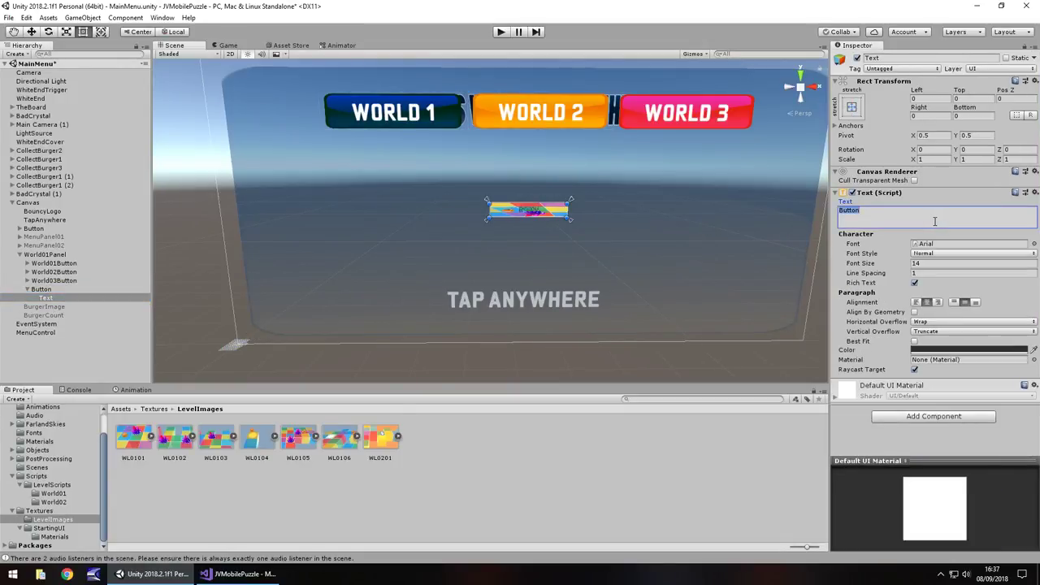
{"action": "key", "text": "BackSpace"}
Step: Try moving the caption's rect off the image, undo it, and reselect the button
{"action": "left_click", "coordinate": [31, 31]}
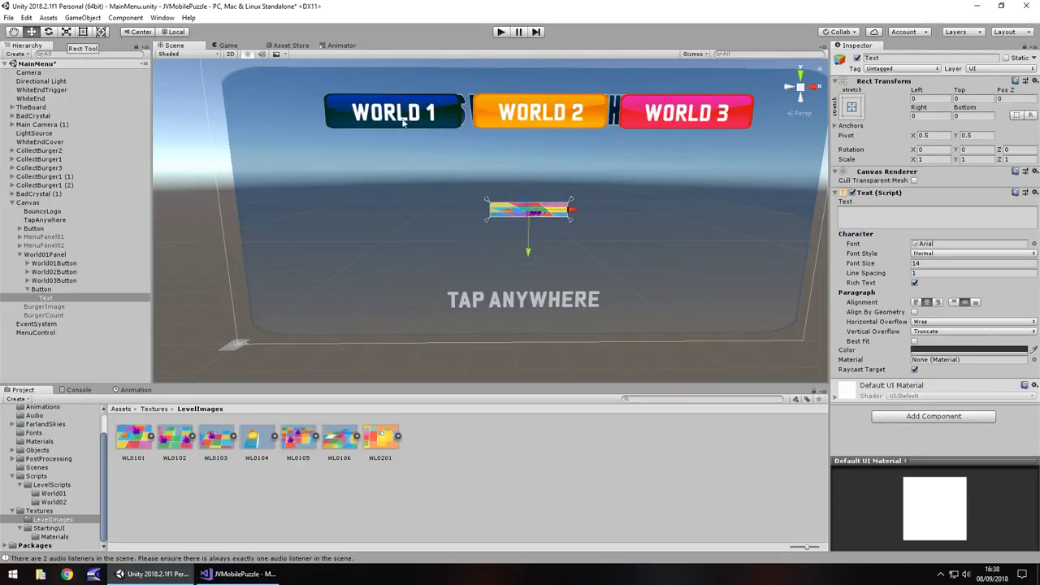
{"action": "left_click", "coordinate": [85, 31]}
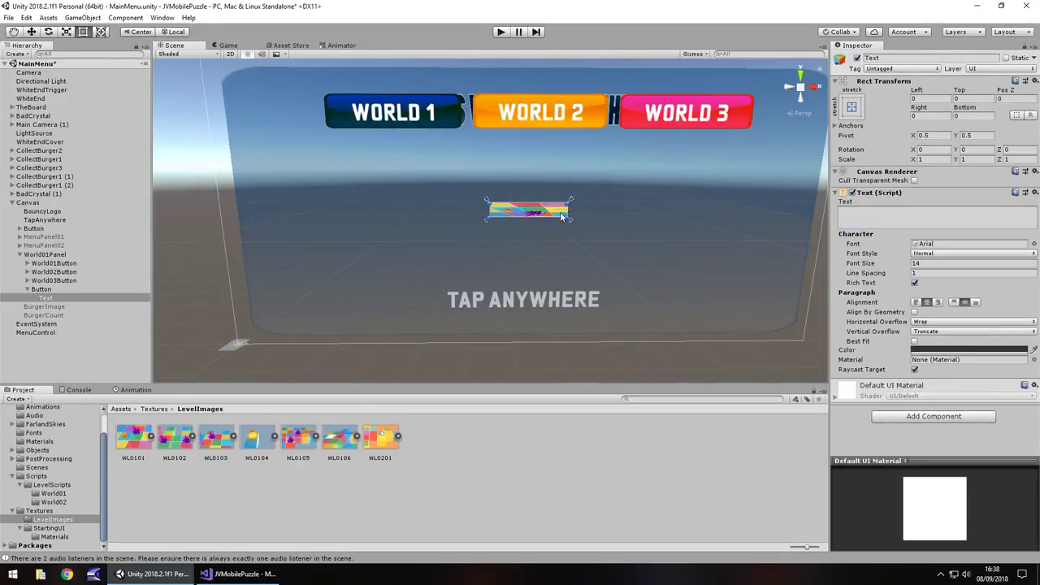
{"action": "left_click_drag", "start_coordinate": [559, 213], "coordinate": [403, 182]}
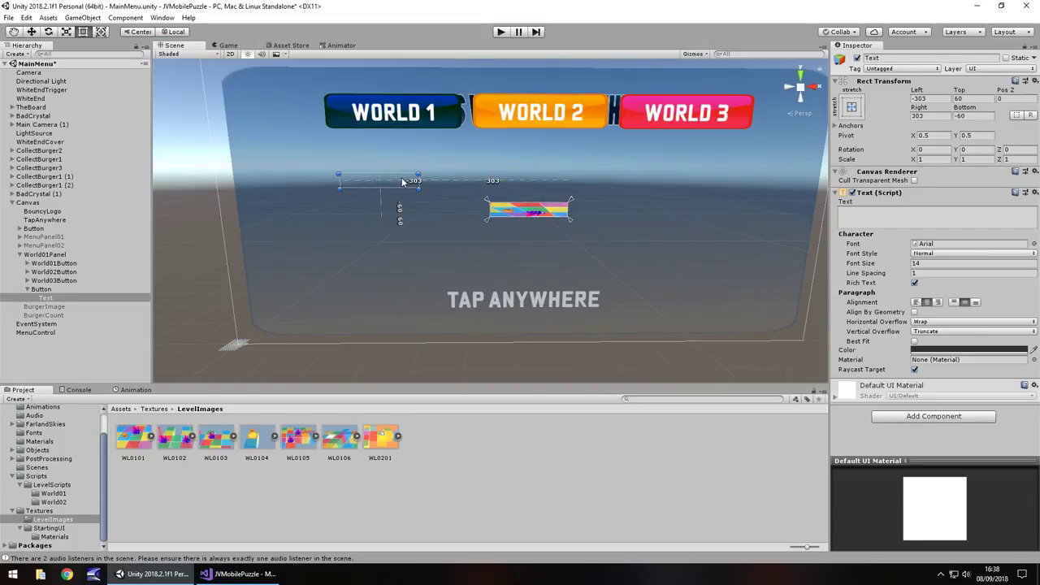
{"action": "key", "text": "ctrl+z"}
{"action": "left_click", "coordinate": [67, 290]}
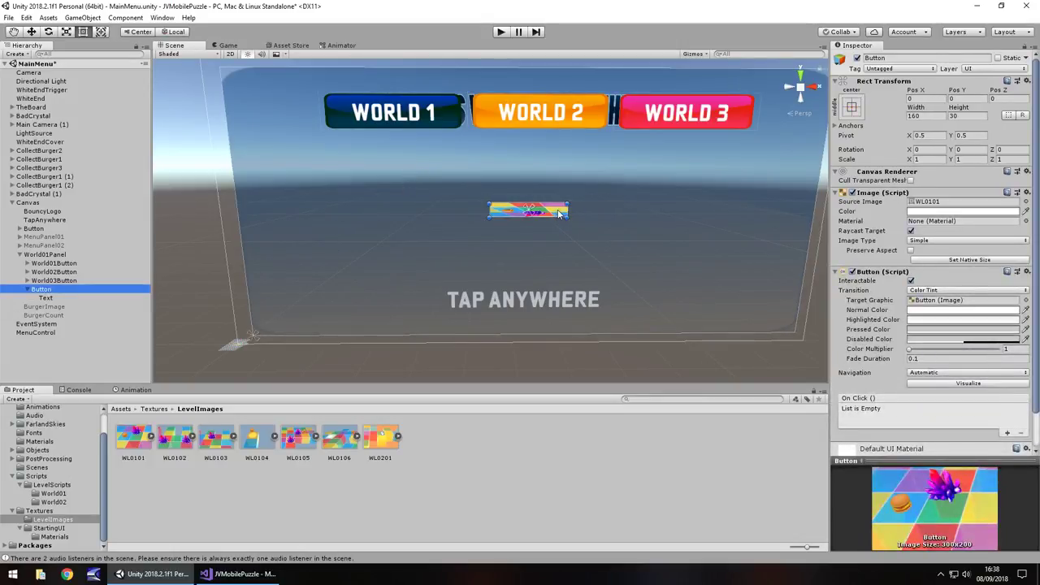
Step: Move the button up-left under WORLD 1 and set its X rotation to 180
{"action": "left_click_drag", "start_coordinate": [556, 213], "coordinate": [404, 175]}
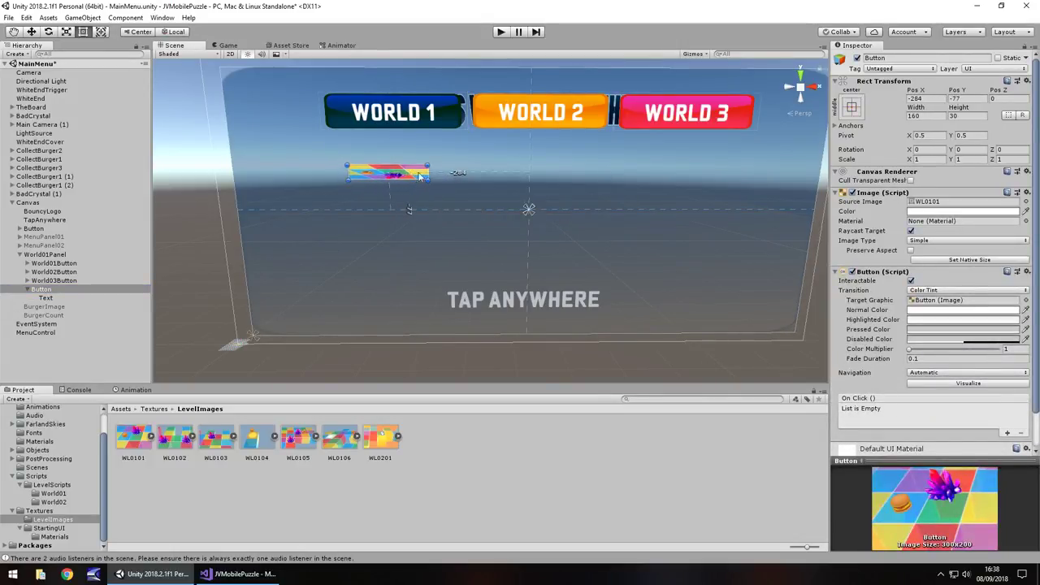
{"action": "left_click", "coordinate": [971, 115]}
{"action": "type", "text": "100"}
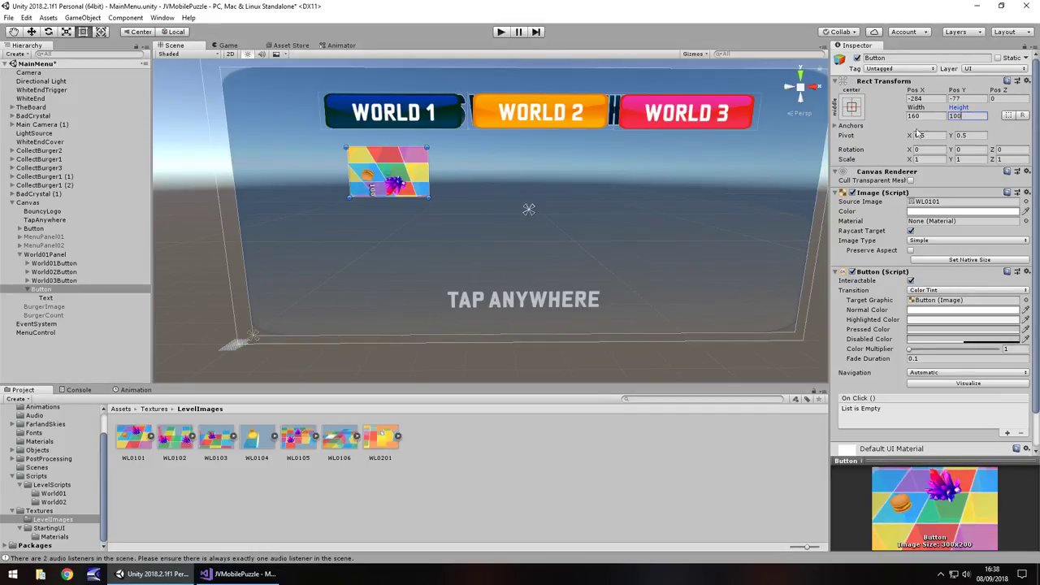
{"action": "left_click", "coordinate": [969, 149]}
{"action": "type", "text": "180"}
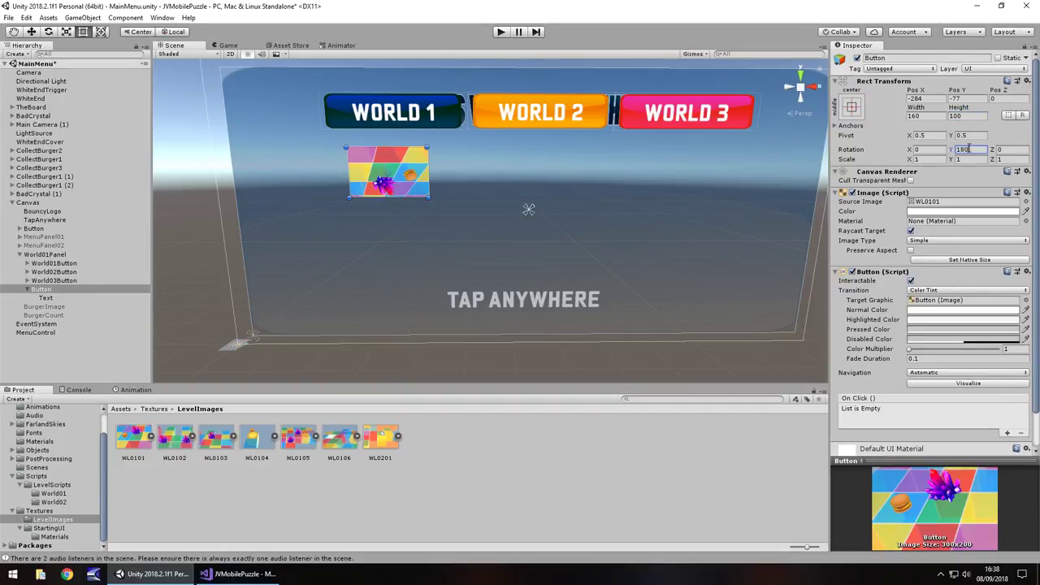
{"action": "key", "text": "Escape"}
{"action": "left_click", "coordinate": [927, 150]}
{"action": "type", "text": "80"}
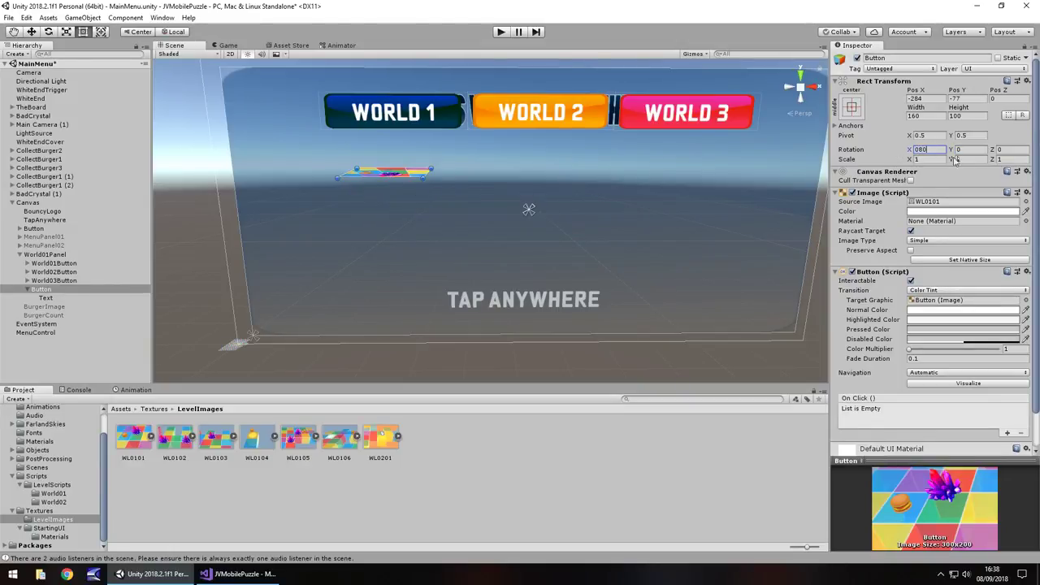
{"action": "key", "text": "Home"}
{"action": "type", "text": "1"}
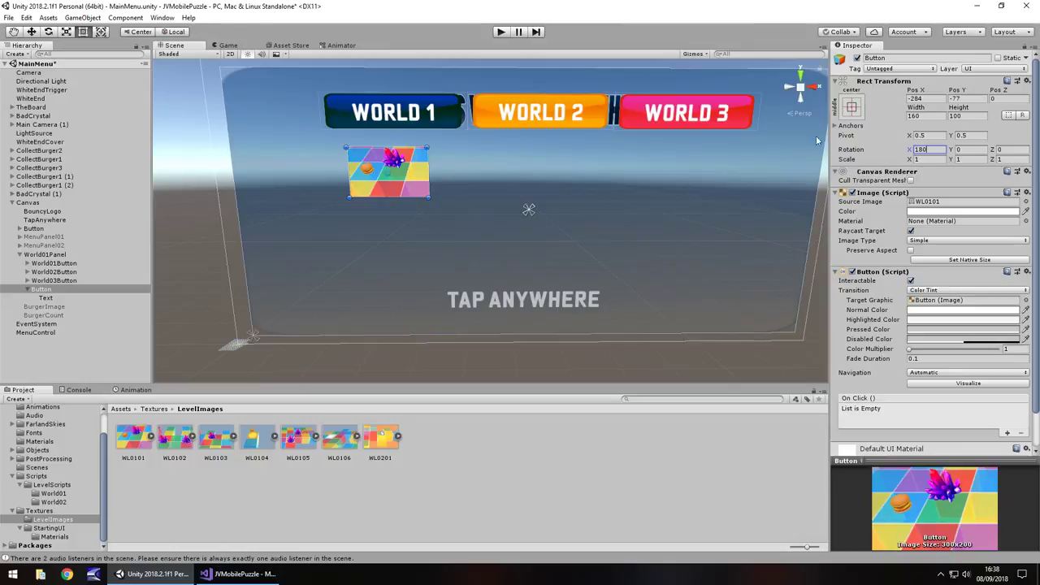
Step: Size the button to width 250 and height 150
{"action": "left_click", "coordinate": [928, 116]}
{"action": "type", "text": "250"}
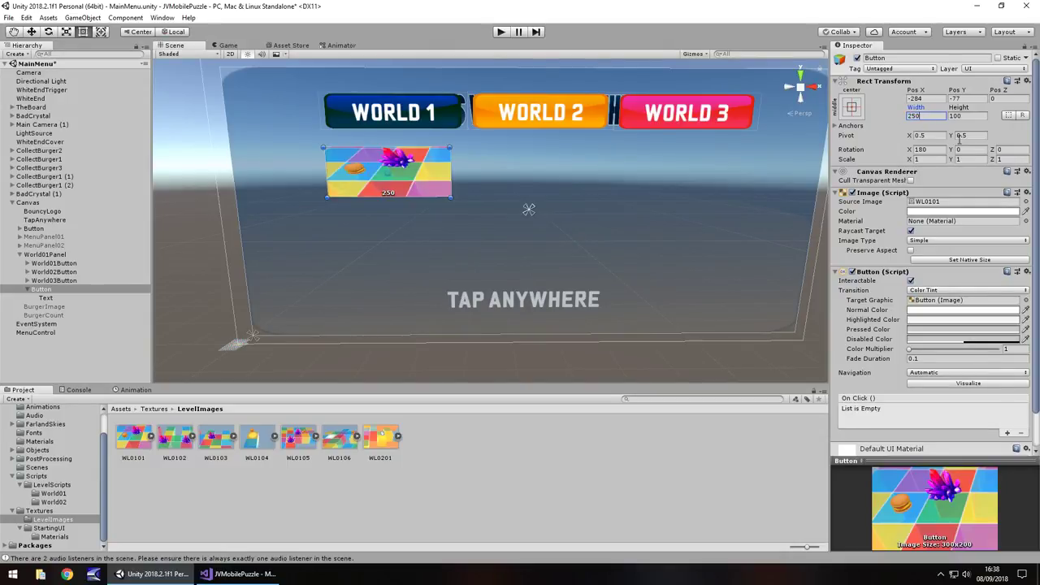
{"action": "key", "text": "Tab"}
{"action": "type", "text": "121"}
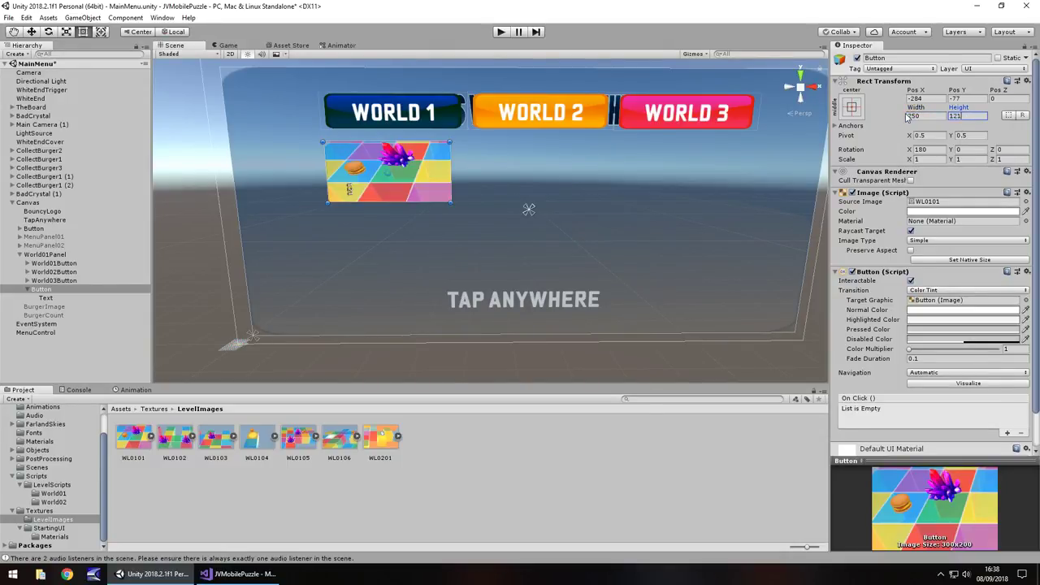
{"action": "type", "text": "0"}
{"action": "key", "text": "BackSpace"}
{"action": "key", "text": "BackSpace"}
{"action": "type", "text": "0"}
{"action": "key", "text": "BackSpace"}
{"action": "key", "text": "BackSpace"}
{"action": "type", "text": "50"}
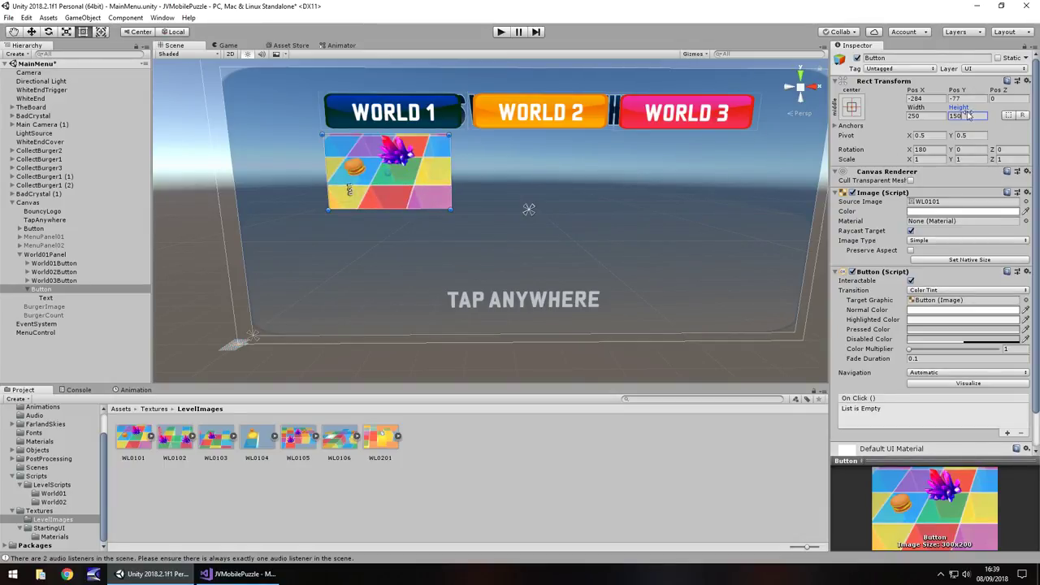
Step: Resize the button to width 200 and height 120
{"action": "left_click", "coordinate": [925, 115]}
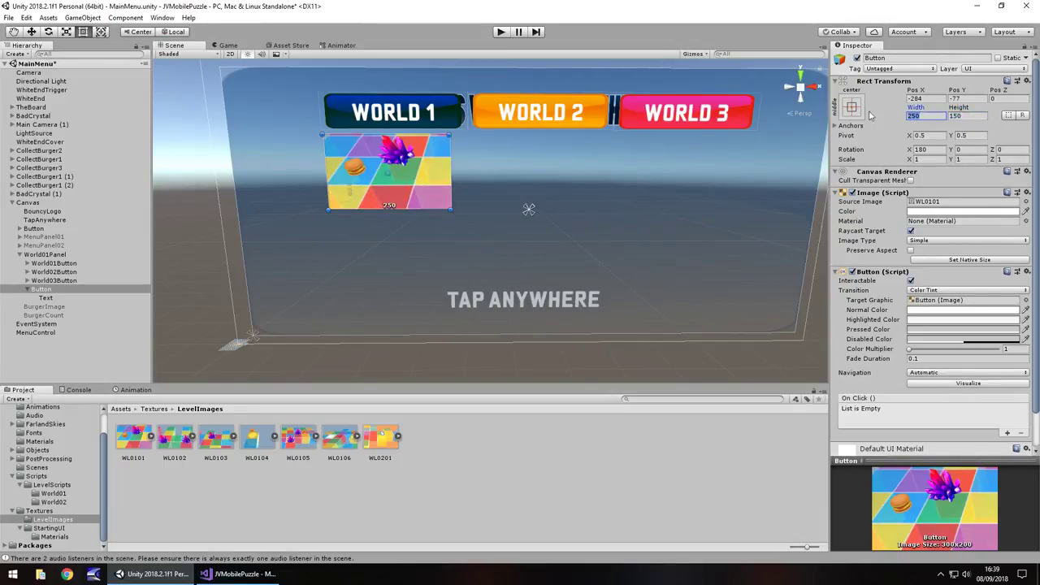
{"action": "type", "text": "200"}
{"action": "key", "text": "Tab"}
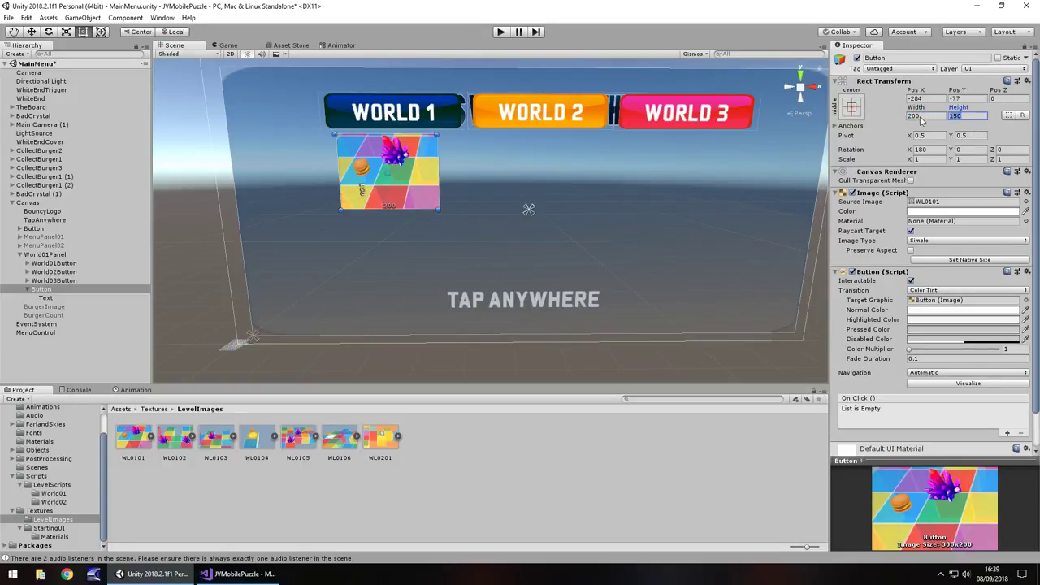
{"action": "type", "text": "1"}
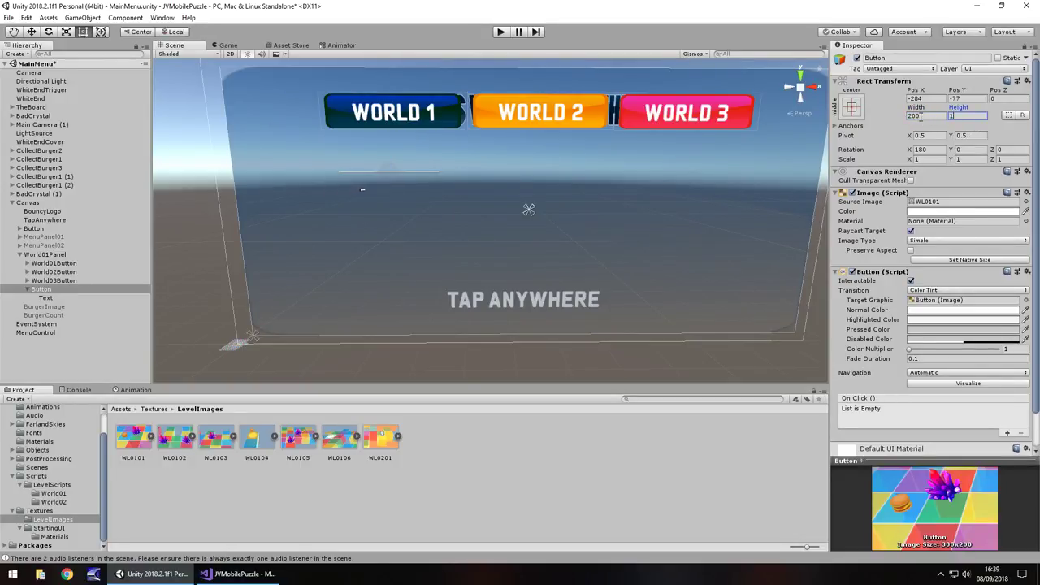
{"action": "type", "text": "20"}
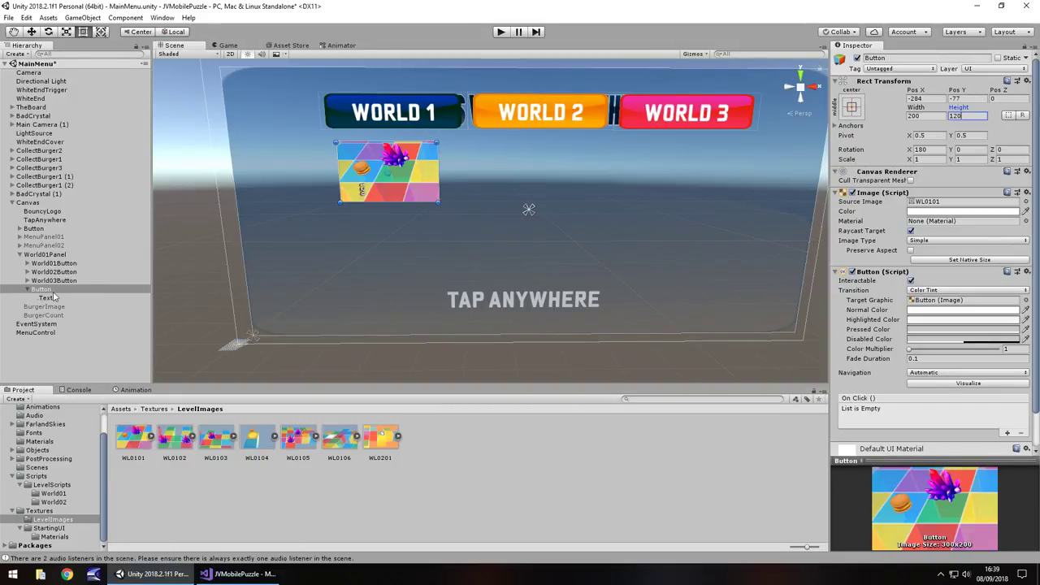
{"action": "left_click", "coordinate": [28, 290]}
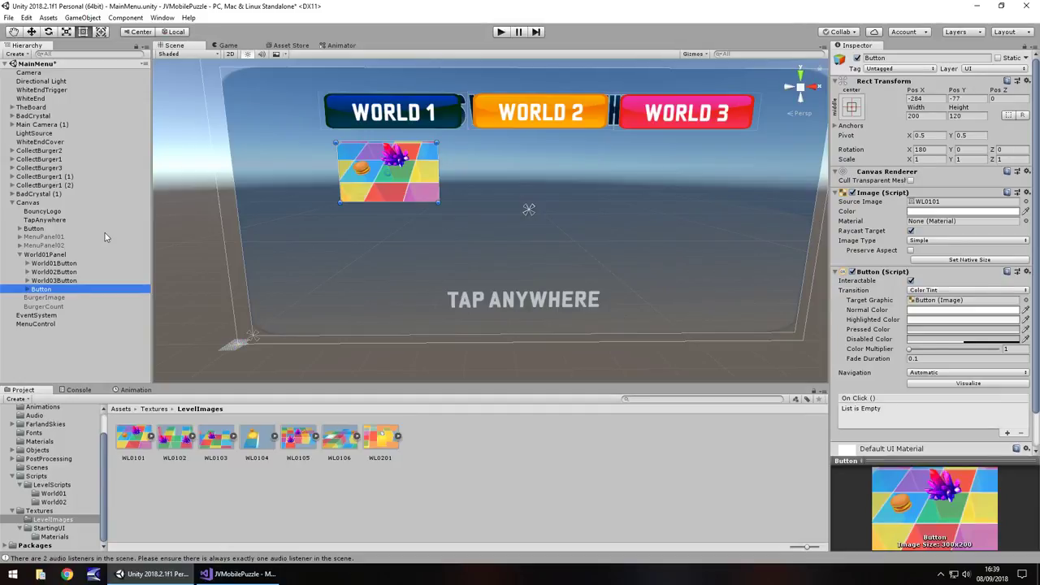
Step: Create an empty object under World01Panel, parent the Button to it, and name it L1W1
{"action": "right_click", "coordinate": [45, 294]}
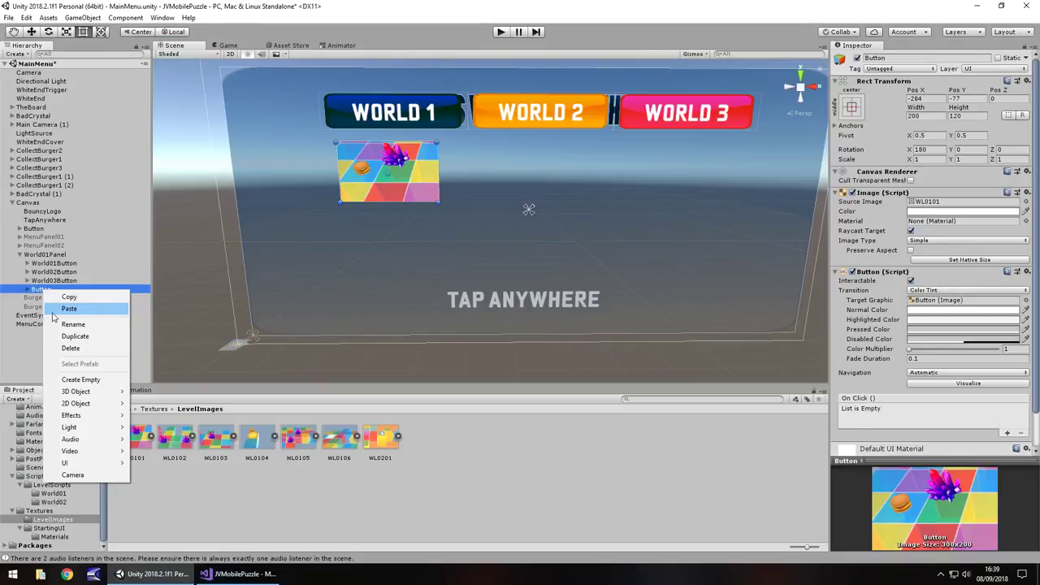
{"action": "left_click", "coordinate": [95, 378]}
{"action": "left_click_drag", "start_coordinate": [50, 309], "coordinate": [44, 290]}
{"action": "left_click", "coordinate": [40, 289]}
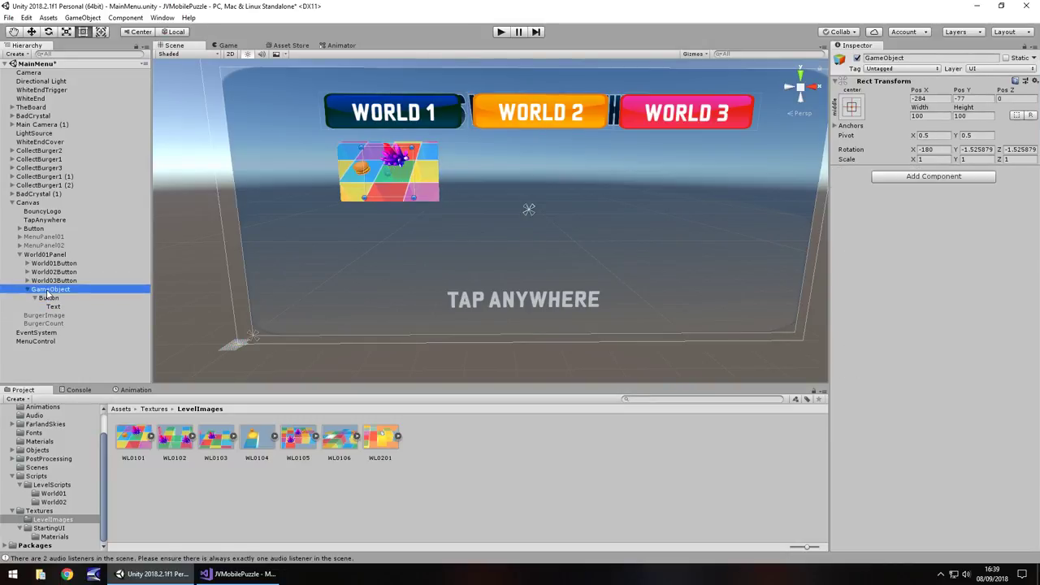
{"action": "left_click", "coordinate": [38, 290]}
{"action": "type", "text": "L"}
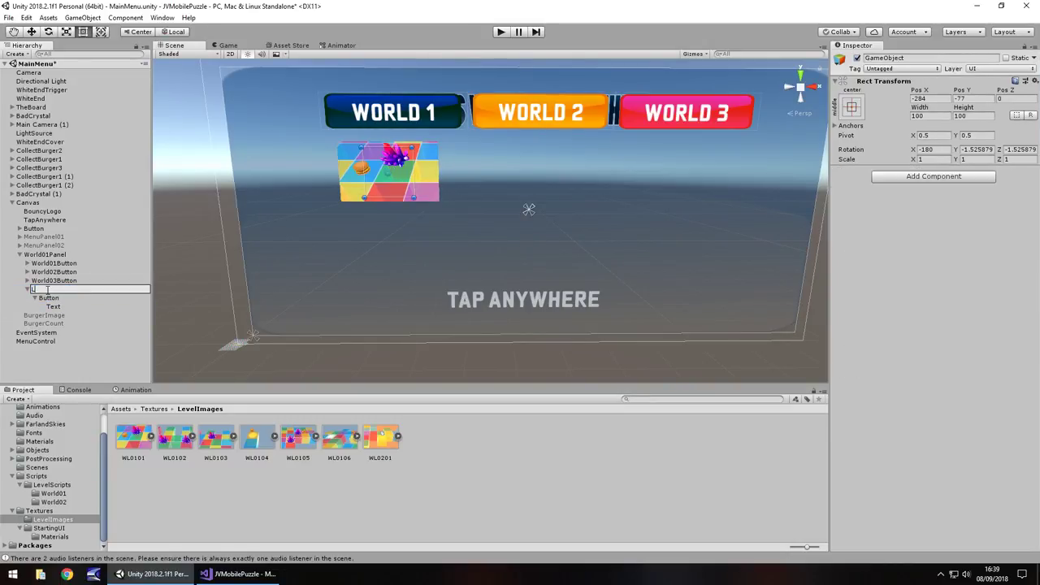
{"action": "type", "text": "1W1"}
{"action": "key", "text": "Return"}
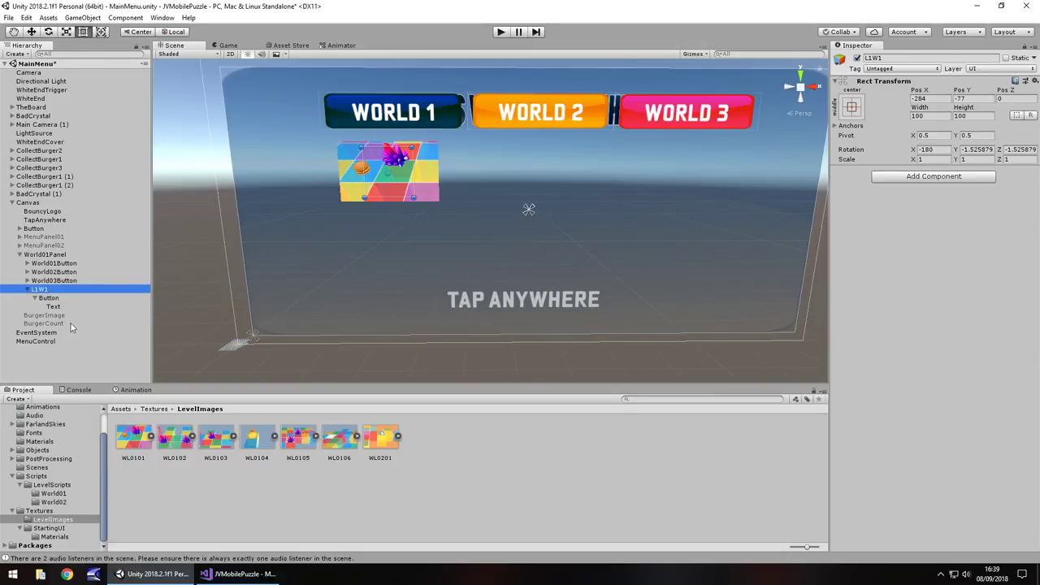
Step: Add a UI Text under L1W1 with the level title caption and color it white
{"action": "right_click", "coordinate": [41, 291]}
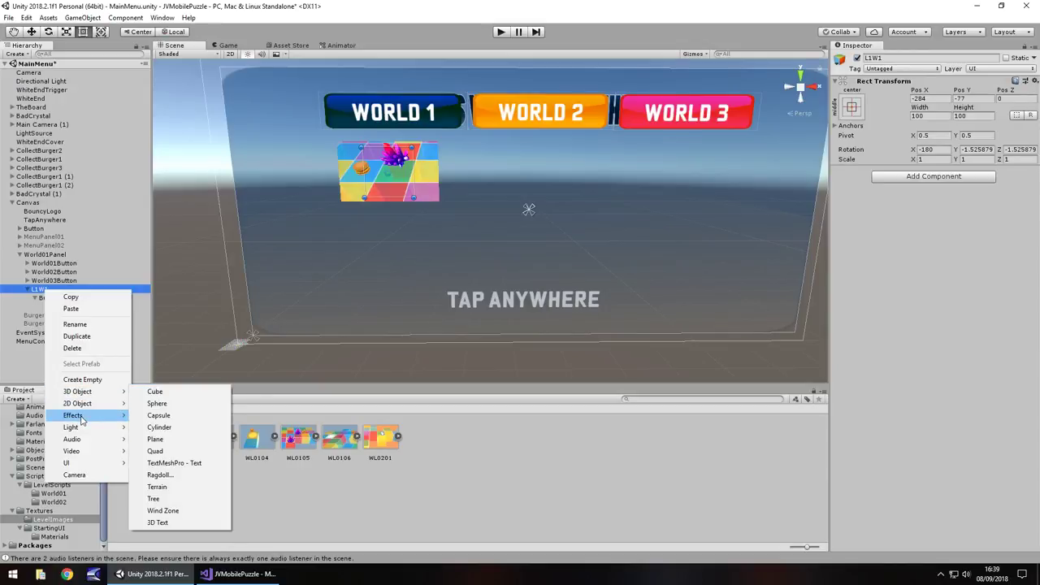
{"action": "mouse_move", "coordinate": [74, 463]}
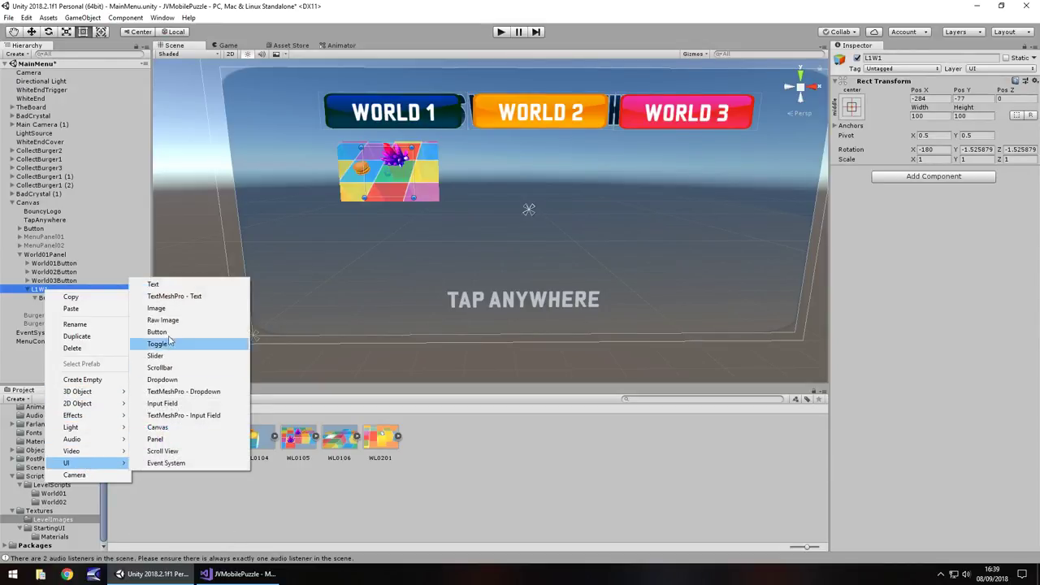
{"action": "left_click", "coordinate": [171, 284]}
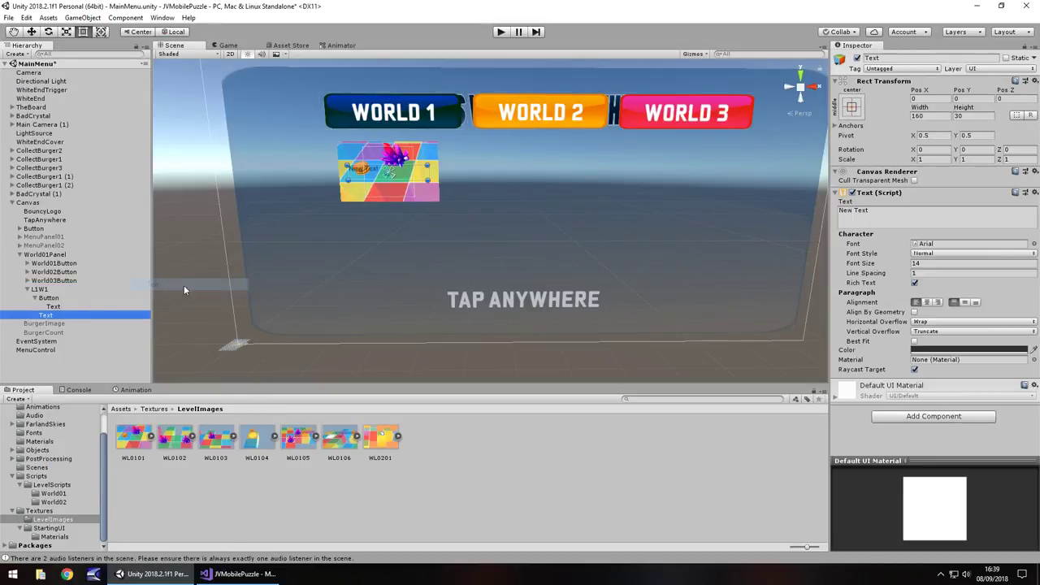
{"action": "left_click", "coordinate": [892, 216]}
{"action": "type", "text": "01"}
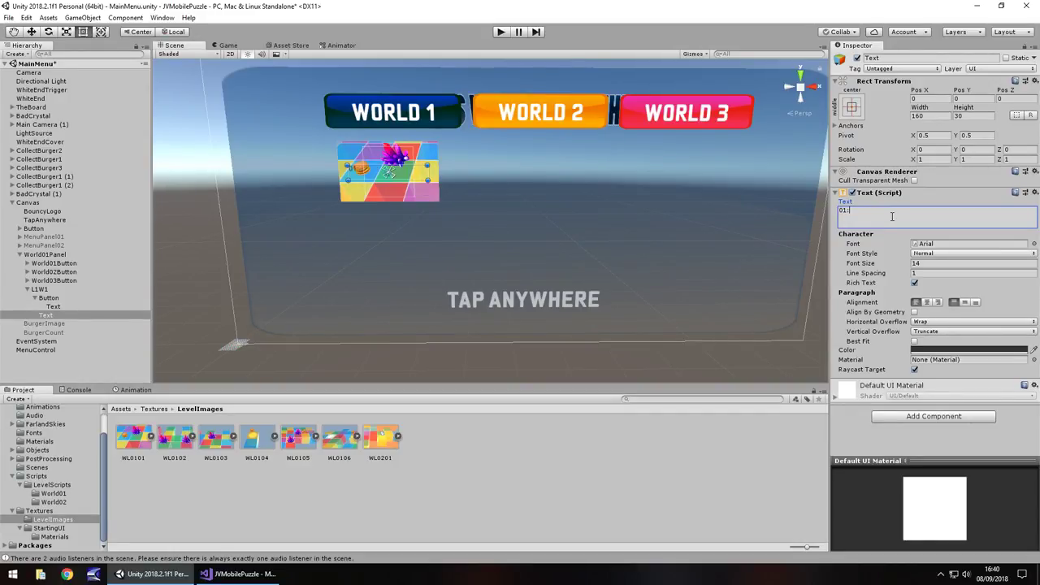
{"action": "type", "text": ": Burgers Ea"}
{"action": "type", "text": "ting Burgr"}
{"action": "type", "text": "rs"}
{"action": "left_click", "coordinate": [951, 350]}
{"action": "left_click", "coordinate": [124, 89]}
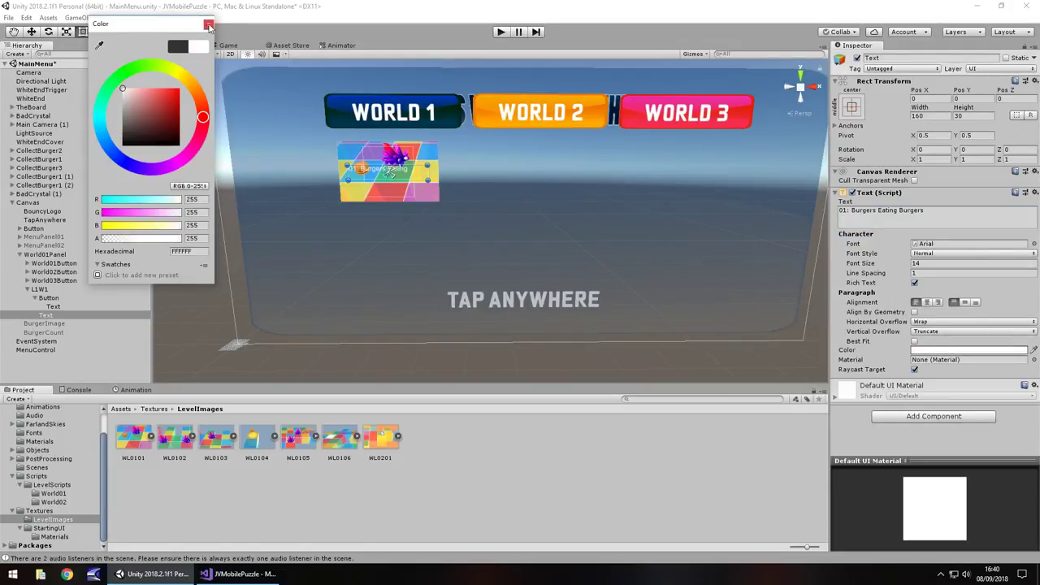
{"action": "left_click", "coordinate": [209, 25]}
Step: Set the caption font to Taxicab-Bold, retype it as '01: BURGERS EATING BURGERS', and widen its box
{"action": "left_click", "coordinate": [34, 432]}
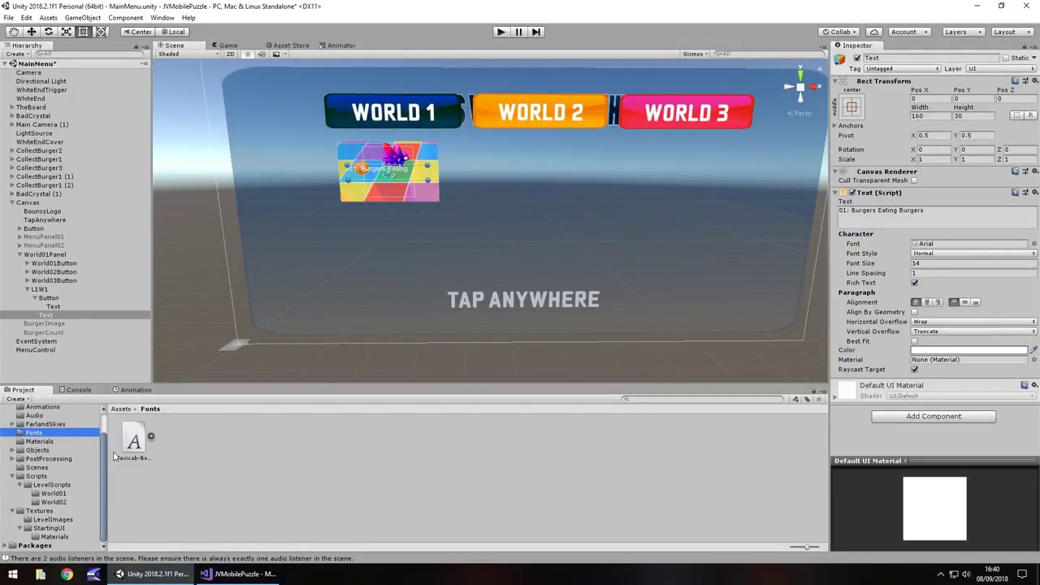
{"action": "left_click_drag", "start_coordinate": [135, 443], "coordinate": [964, 243]}
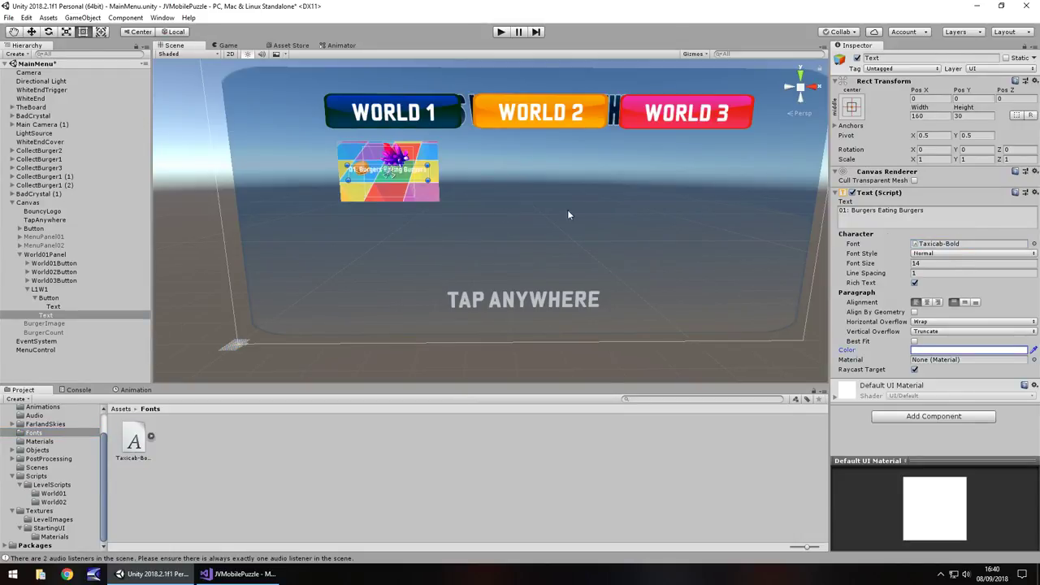
{"action": "left_click", "coordinate": [921, 218]}
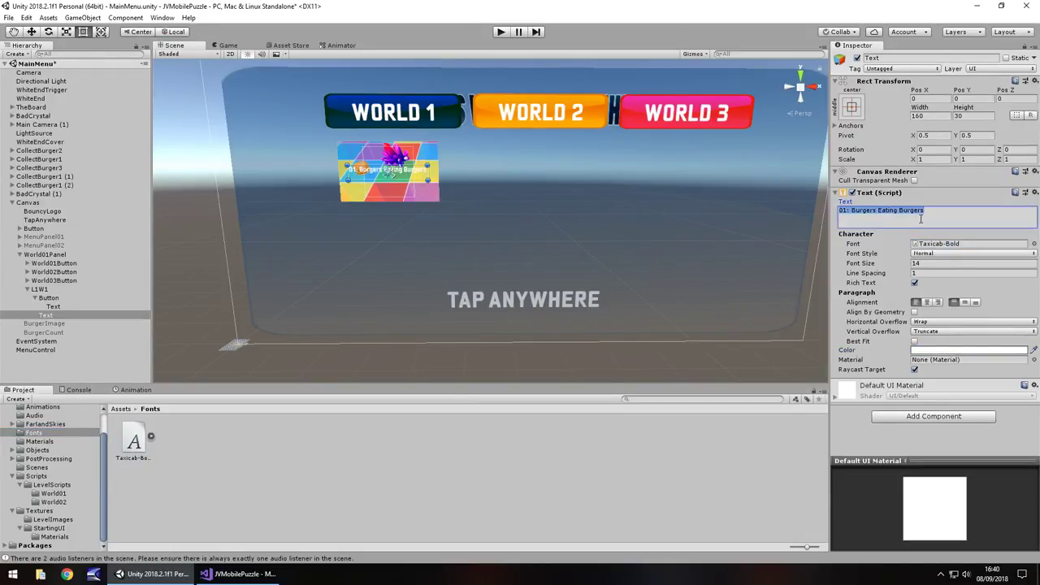
{"action": "type", "text": "01: BURGERS EATING BURGERS"}
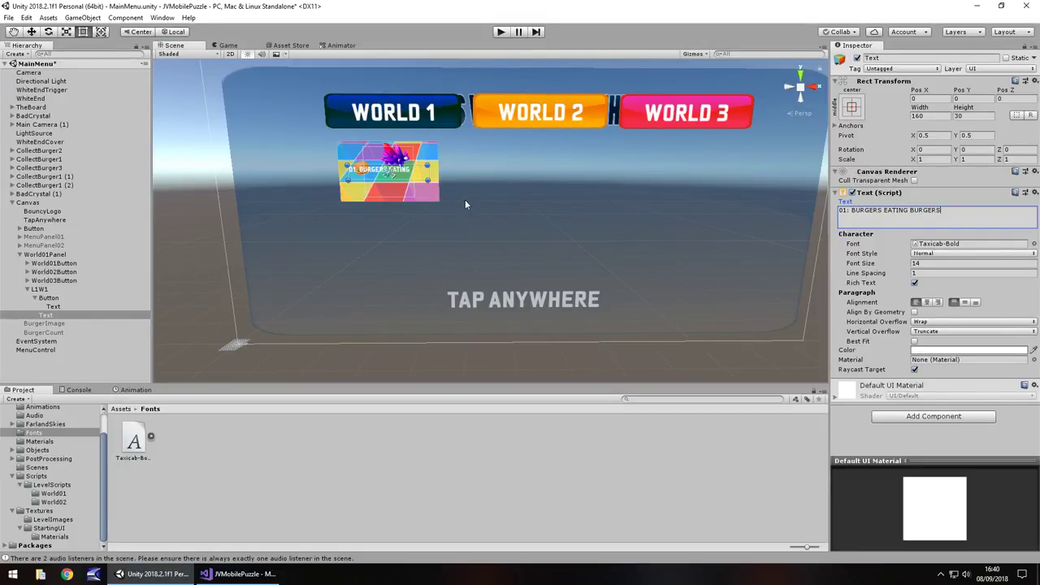
{"action": "left_click_drag", "start_coordinate": [427, 189], "coordinate": [494, 196]}
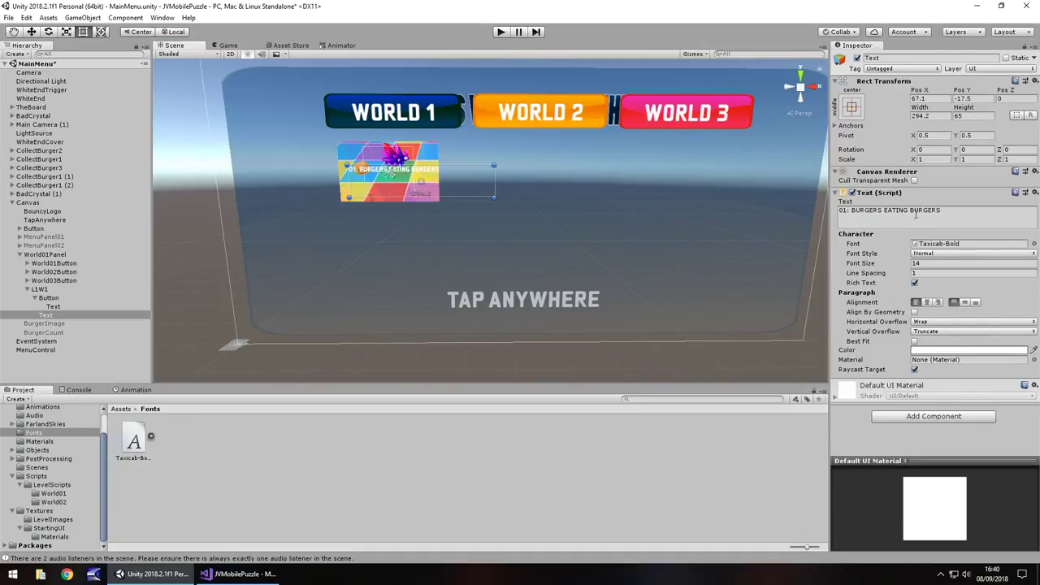
Step: Set the caption's font size to 20 and shorten its box height
{"action": "left_click", "coordinate": [942, 265]}
{"action": "type", "text": "20"}
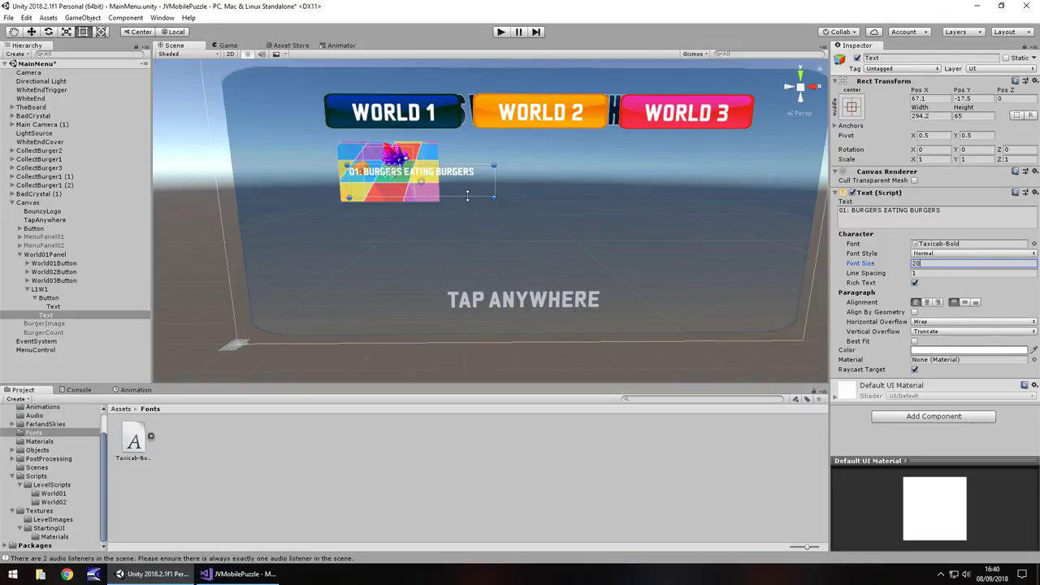
{"action": "left_click_drag", "start_coordinate": [466, 197], "coordinate": [436, 226]}
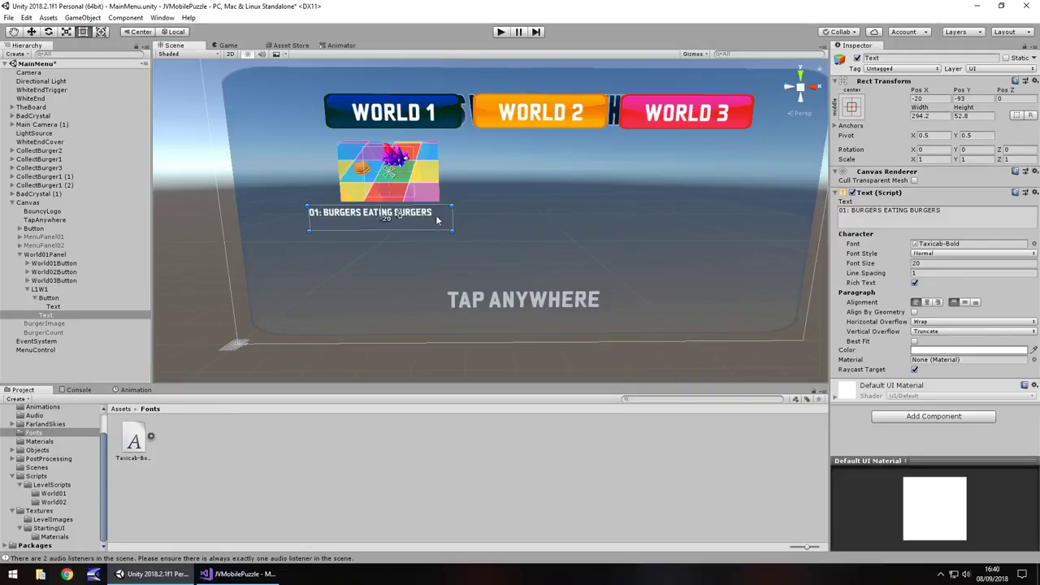
Step: Make the level image button 250 wide by 150 high
{"action": "left_click", "coordinate": [430, 170]}
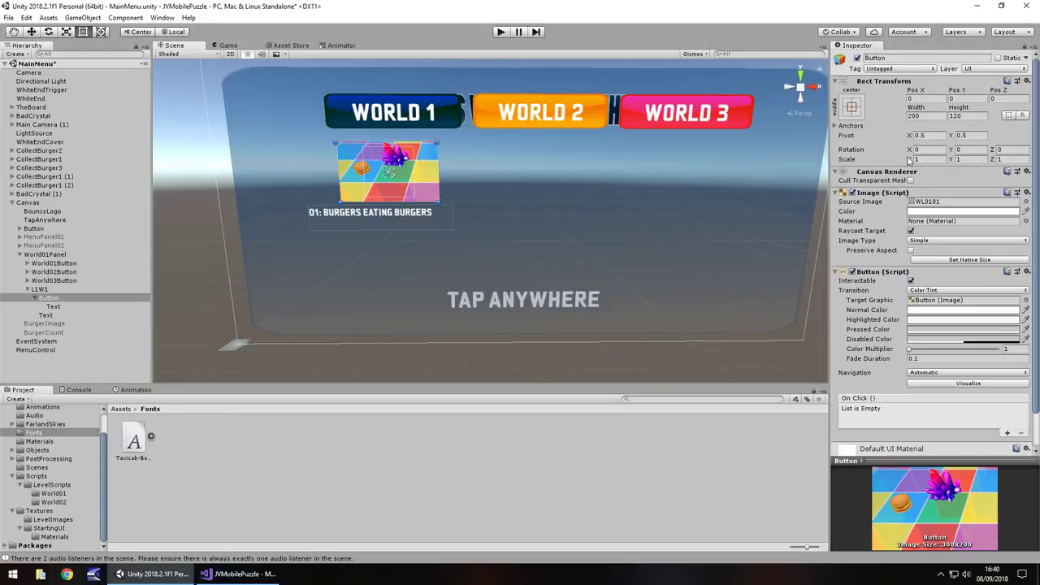
{"action": "left_click", "coordinate": [929, 116]}
{"action": "type", "text": "250"}
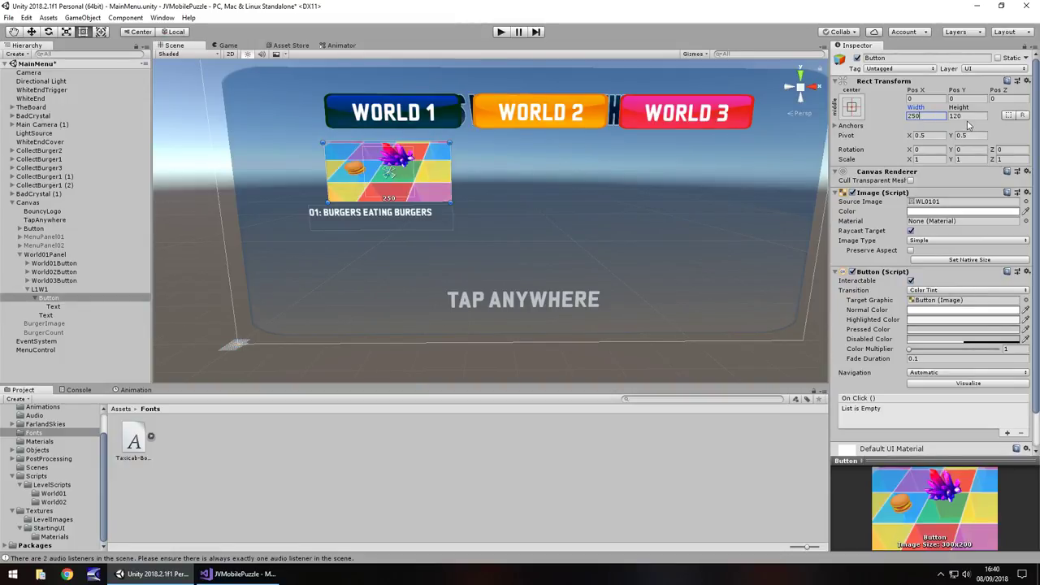
{"action": "left_click", "coordinate": [966, 116]}
{"action": "type", "text": "150"}
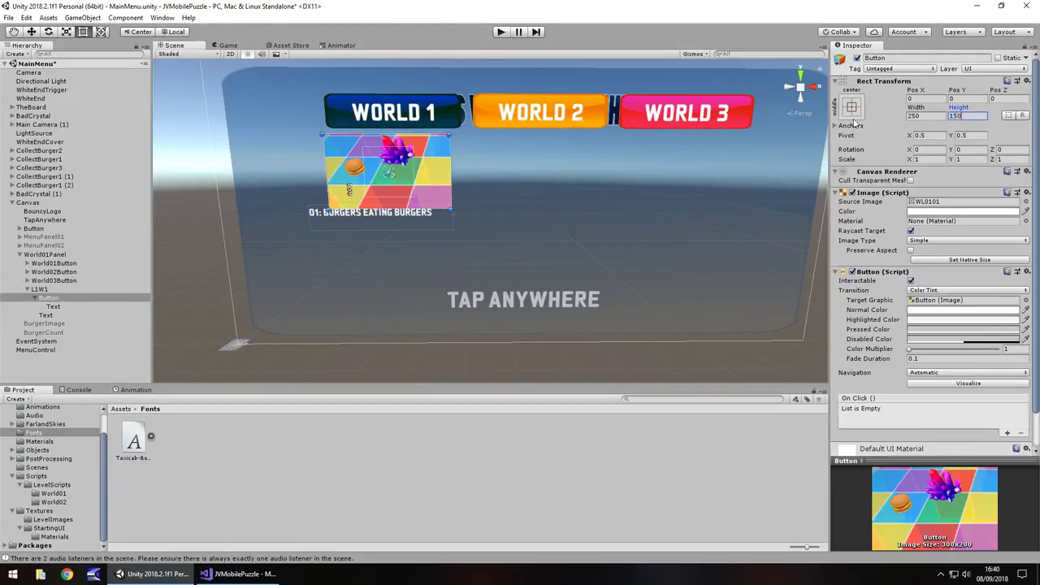
Step: Move the caption below the level image and shift the image button to the left
{"action": "left_click", "coordinate": [398, 226]}
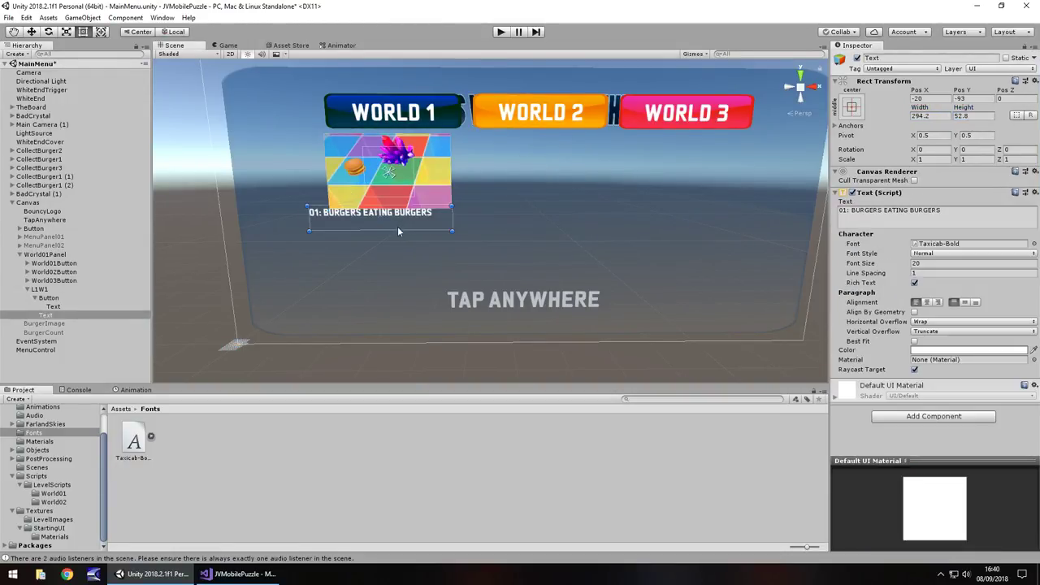
{"action": "left_click_drag", "start_coordinate": [403, 224], "coordinate": [367, 235]}
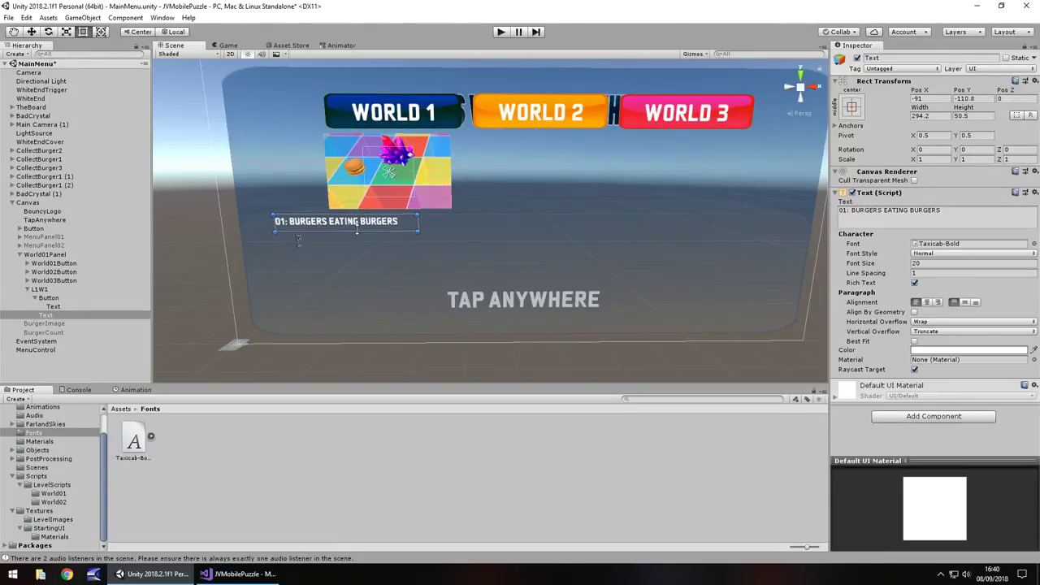
{"action": "left_click", "coordinate": [395, 176]}
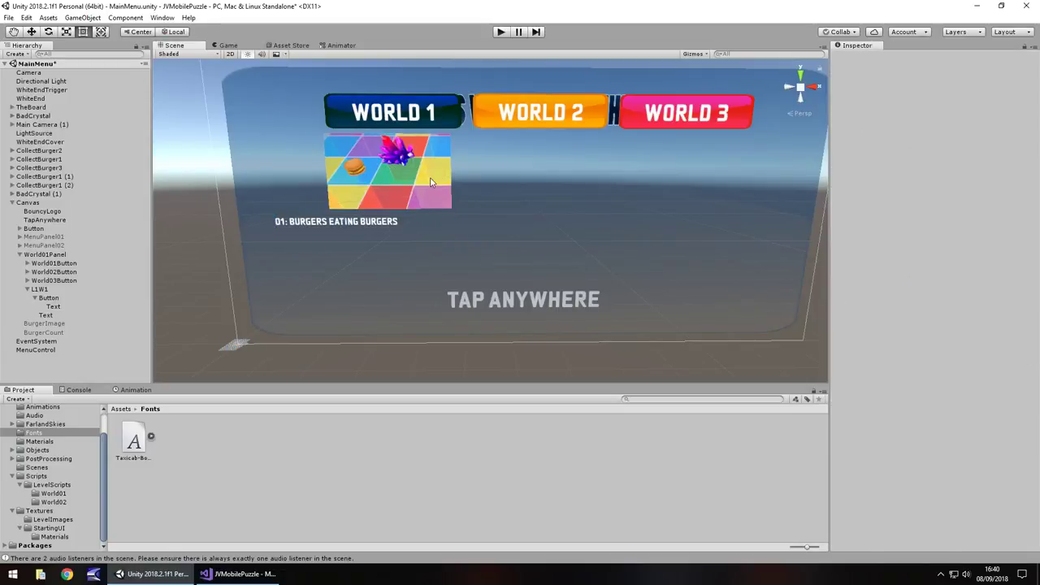
{"action": "left_click", "coordinate": [434, 182]}
{"action": "left_click_drag", "start_coordinate": [439, 178], "coordinate": [382, 180]}
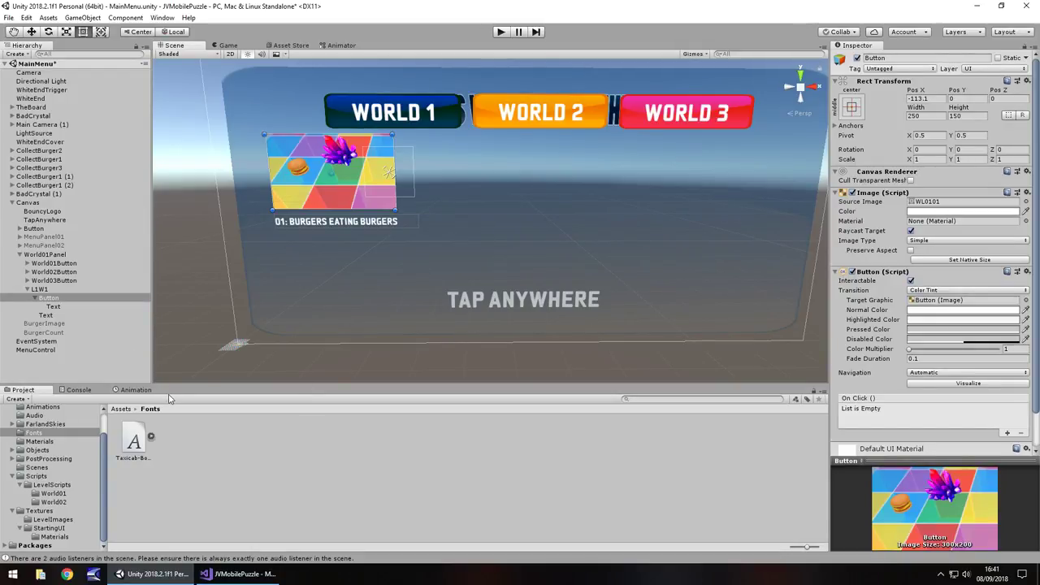
{"action": "right_click", "coordinate": [46, 300]}
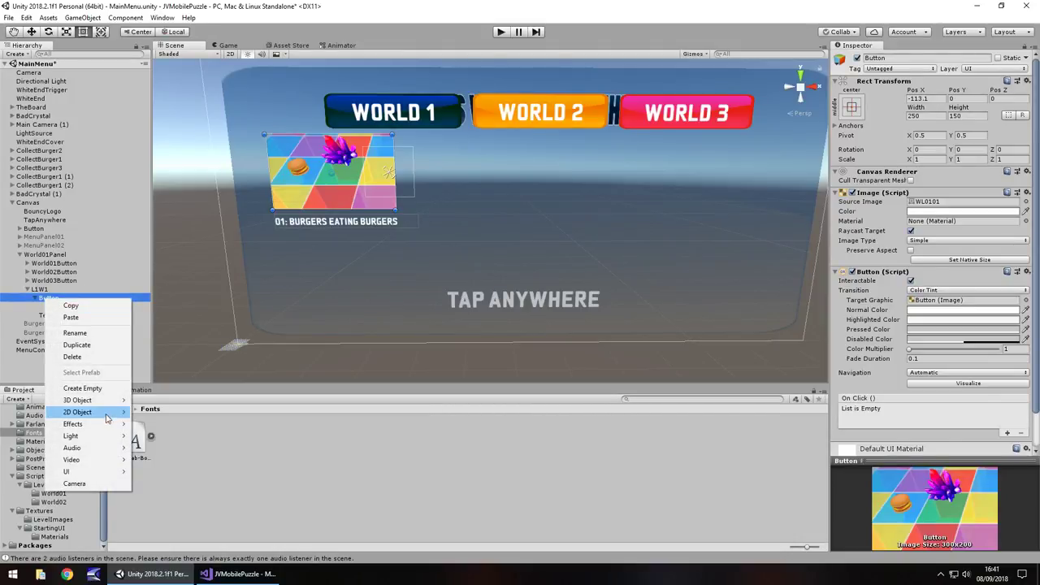
Step: Add a Raw Image under L1W1 using the BurgerEmpty texture
{"action": "left_click", "coordinate": [39, 290]}
{"action": "right_click", "coordinate": [65, 290]}
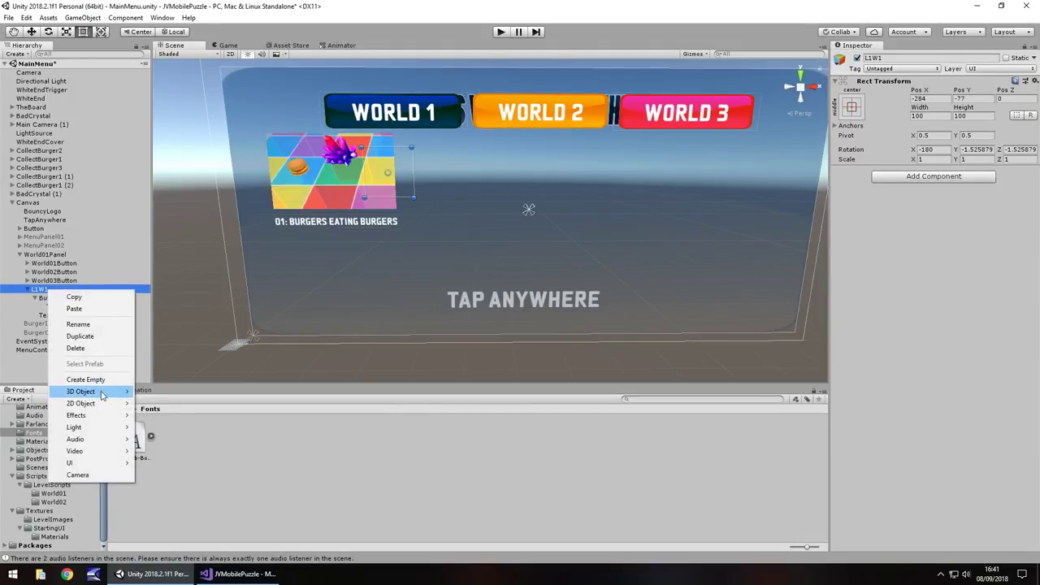
{"action": "mouse_move", "coordinate": [102, 395]}
{"action": "mouse_move", "coordinate": [100, 463]}
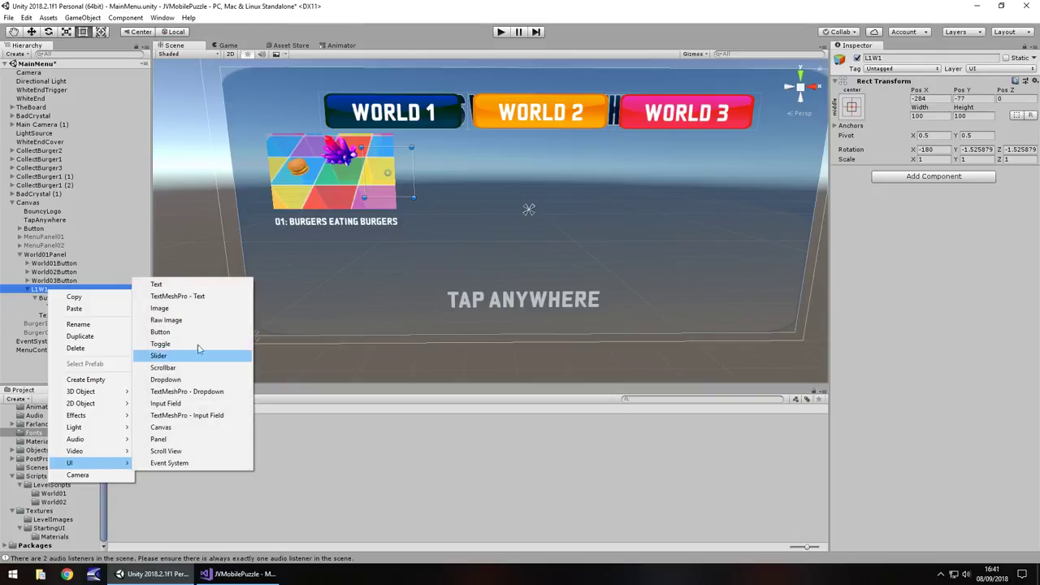
{"action": "left_click", "coordinate": [162, 321]}
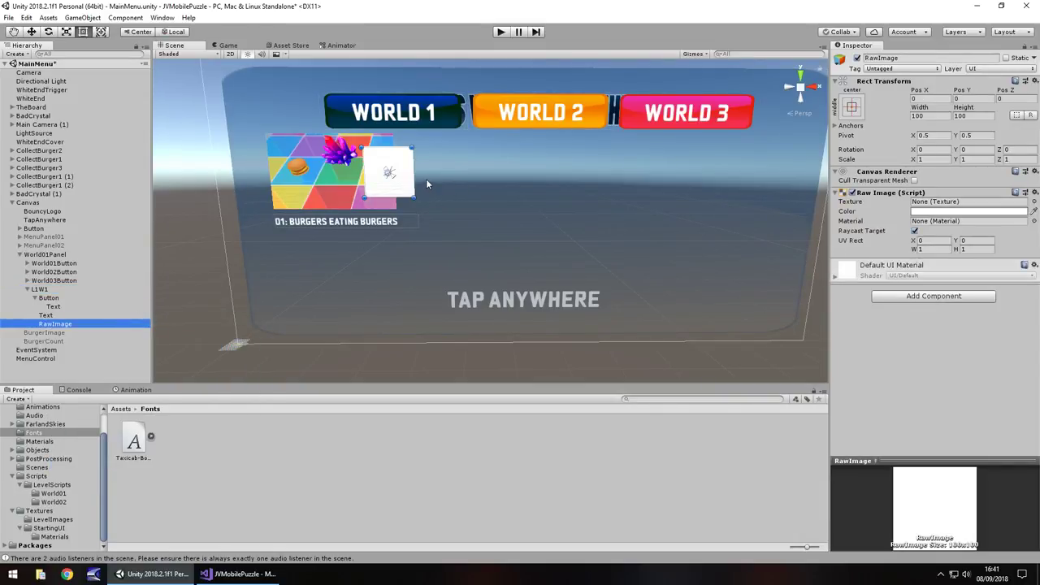
{"action": "left_click", "coordinate": [37, 512]}
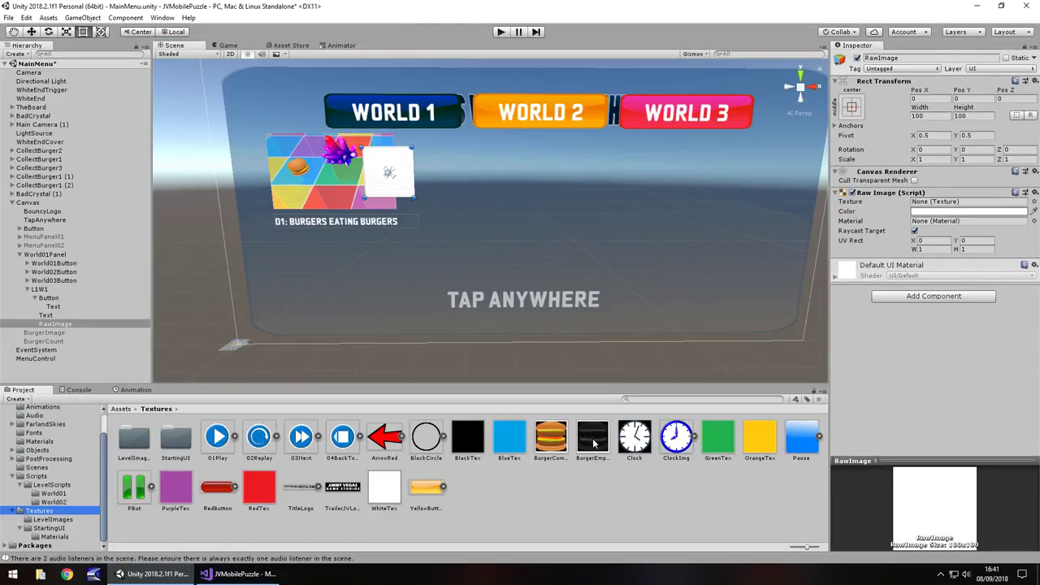
{"action": "left_click_drag", "start_coordinate": [593, 441], "coordinate": [942, 207]}
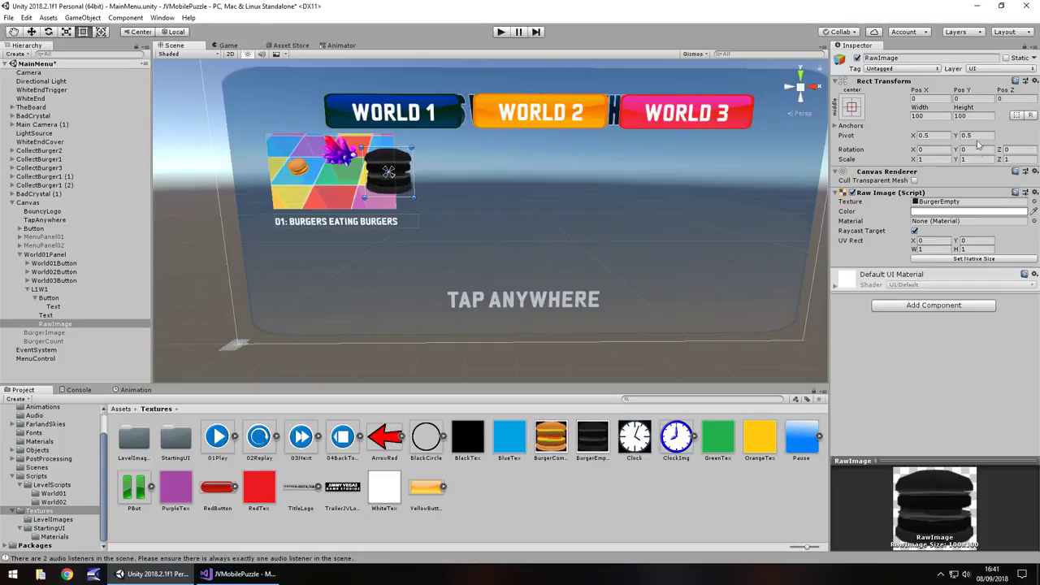
Step: Size the burger icon to 50 by 50 and place it below the caption
{"action": "left_click", "coordinate": [937, 115]}
{"action": "type", "text": "50"}
{"action": "key", "text": "Tab"}
{"action": "type", "text": "50"}
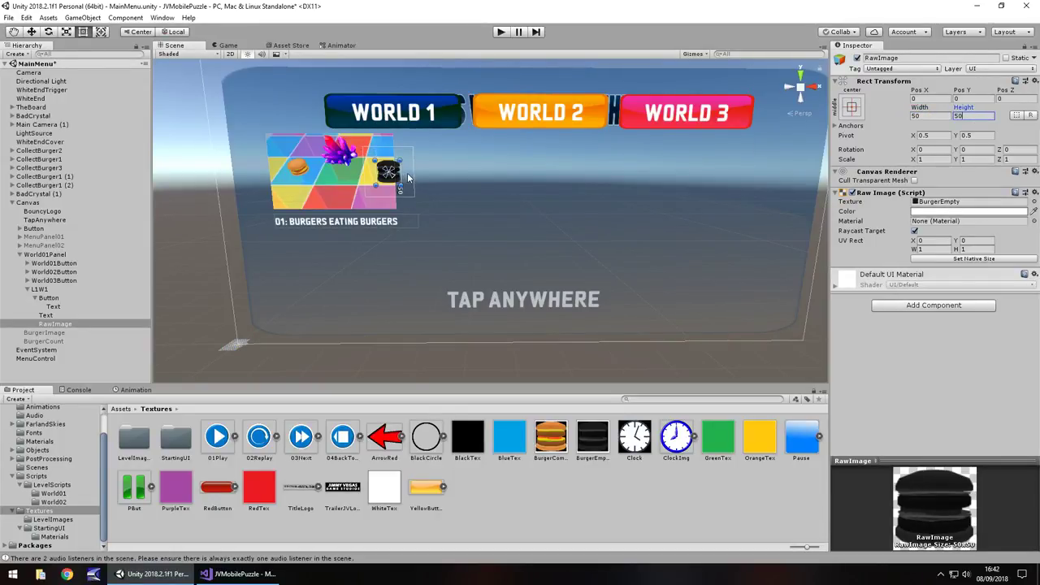
{"action": "left_click_drag", "start_coordinate": [393, 174], "coordinate": [297, 242]}
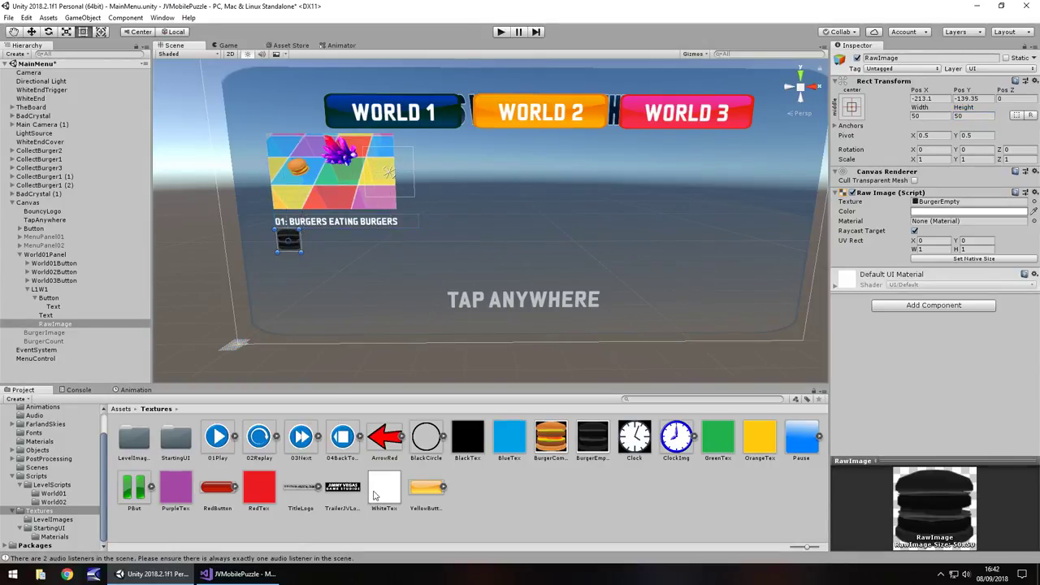
Step: Rename the burger raw image to BurgerBlank1
{"action": "left_click", "coordinate": [95, 322]}
{"action": "type", "text": "bURBE"}
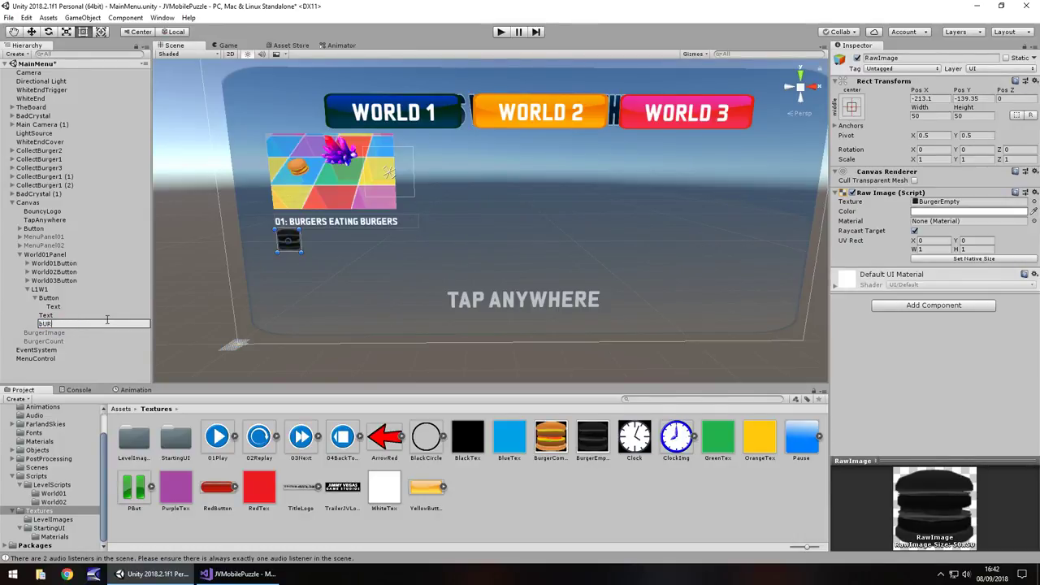
{"action": "key", "text": "BackSpace"}
{"action": "key", "text": "BackSpace"}
{"action": "key", "text": "BackSpace"}
{"action": "key", "text": "BackSpace"}
{"action": "type", "text": "BurgerBlank1"}
{"action": "key", "text": "Return"}
Step: Duplicate the icon, move the copy to the right, and name it BurgerBlank2
{"action": "key", "text": "ctrl+d"}
{"action": "left_click_drag", "start_coordinate": [299, 238], "coordinate": [334, 238]}
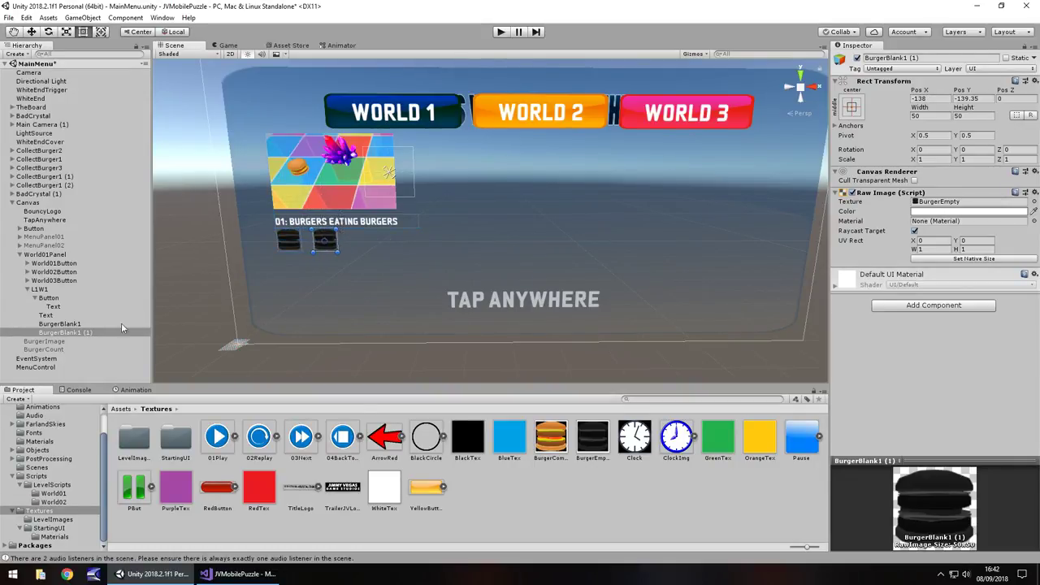
{"action": "left_click", "coordinate": [78, 334]}
{"action": "double_click", "coordinate": [80, 334]}
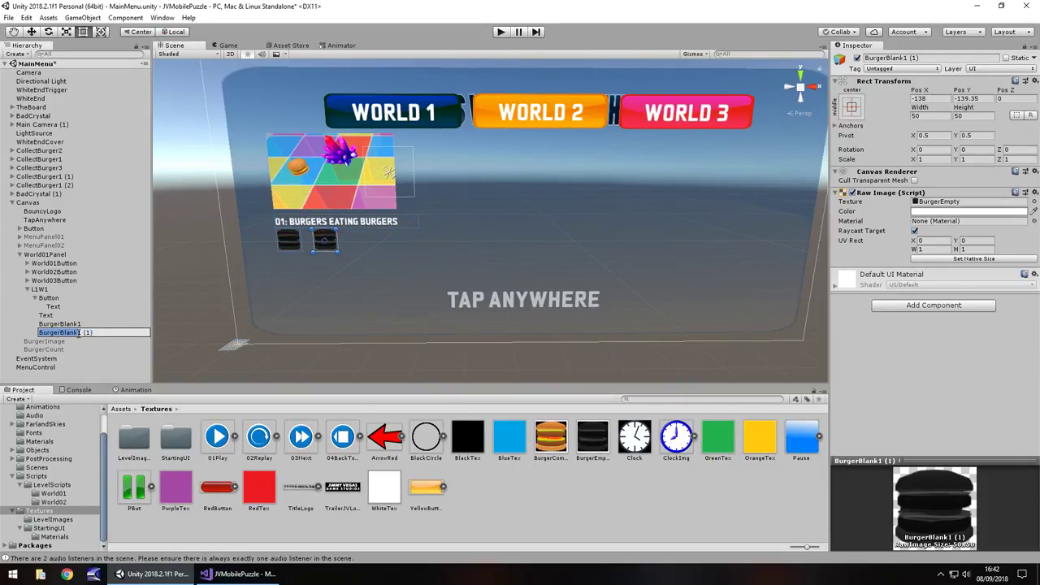
{"action": "key", "text": "End"}
{"action": "key", "text": "BackSpace"}
{"action": "key", "text": "BackSpace"}
{"action": "key", "text": "BackSpace"}
{"action": "key", "text": "BackSpace"}
{"action": "key", "text": "BackSpace"}
{"action": "type", "text": "2"}
{"action": "key", "text": "Return"}
{"action": "left_click", "coordinate": [68, 325]}
Step: Duplicate BurgerBlank2 into a third blank to its right and shift all three together
{"action": "left_click", "coordinate": [68, 332]}
{"action": "key", "text": "ctrl+d"}
{"action": "left_click", "coordinate": [332, 239]}
{"action": "left_click_drag", "start_coordinate": [332, 239], "coordinate": [367, 243]}
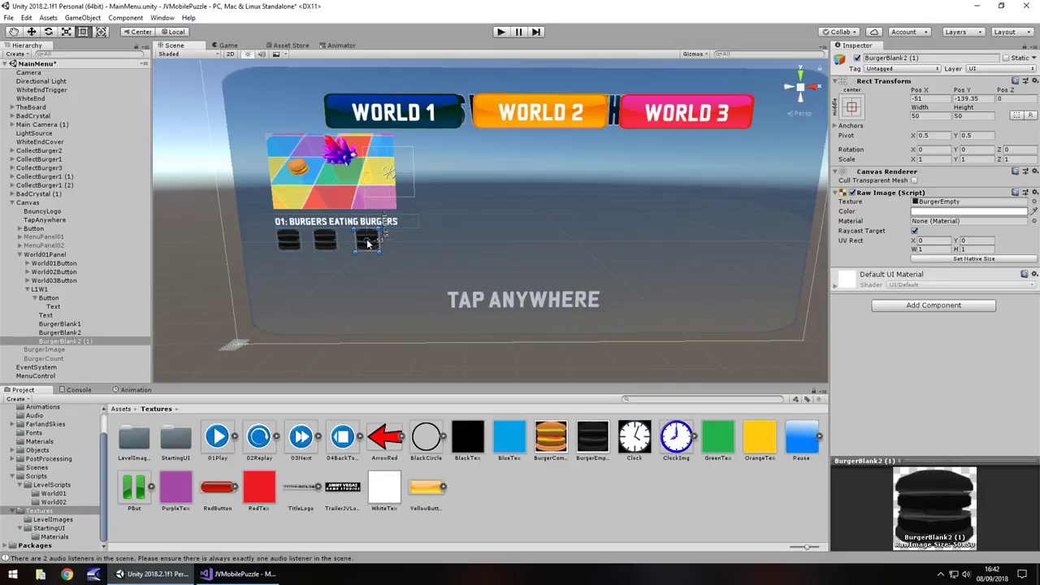
{"action": "left_click", "coordinate": [76, 332], "text": "ctrl"}
{"action": "left_click", "coordinate": [73, 324], "text": "ctrl"}
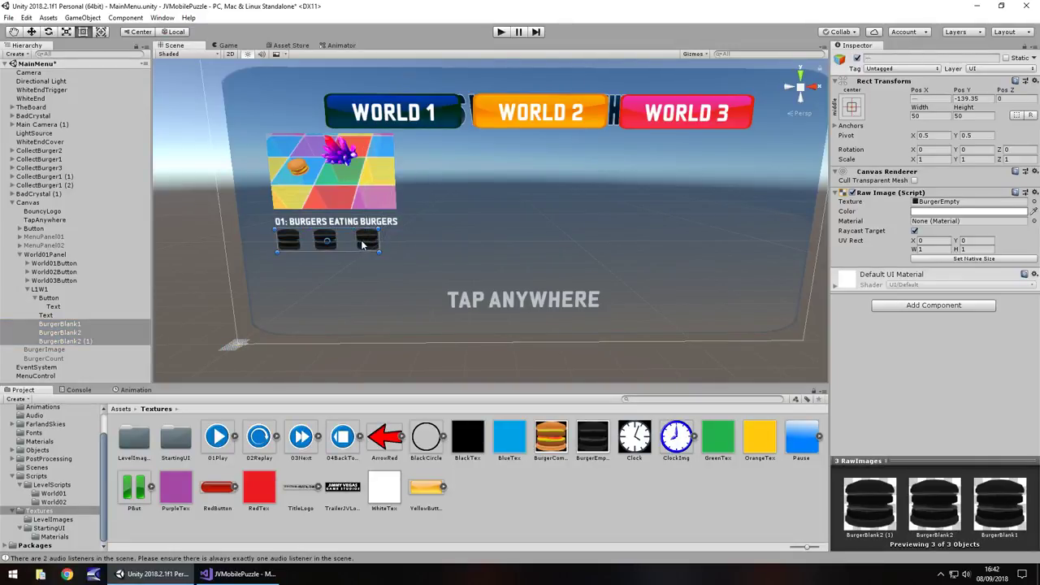
{"action": "left_click_drag", "start_coordinate": [362, 245], "coordinate": [373, 246]}
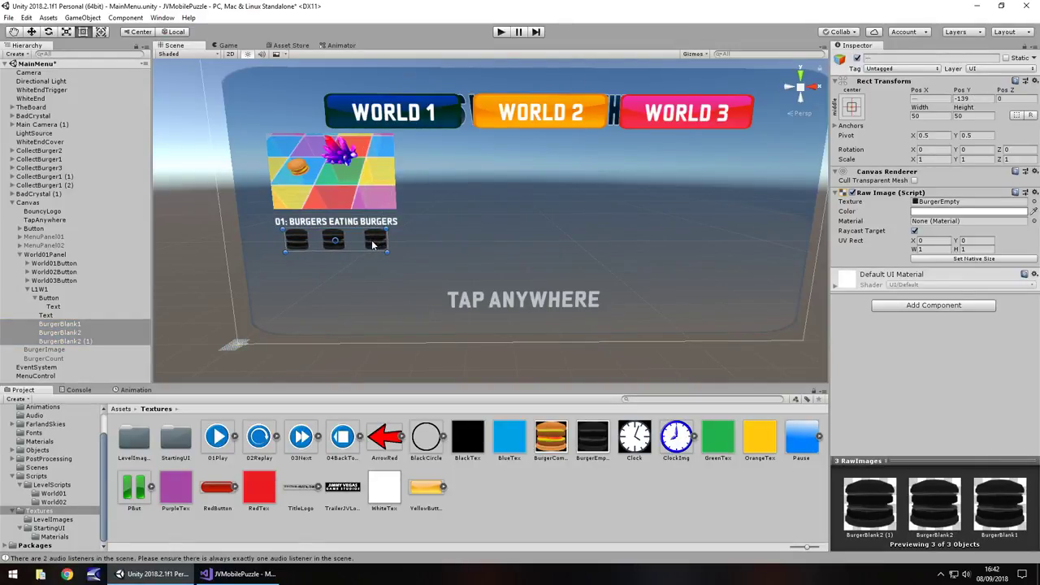
Step: Even out the middle blank's spacing and rename the third icon BurgerBlank3
{"action": "left_click", "coordinate": [338, 243]}
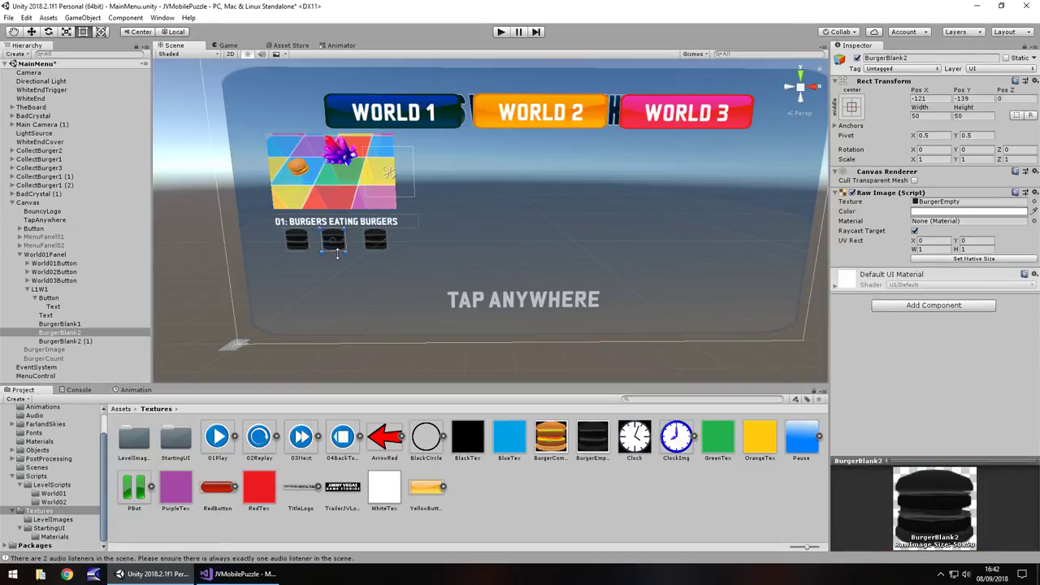
{"action": "left_click_drag", "start_coordinate": [343, 248], "coordinate": [346, 248]}
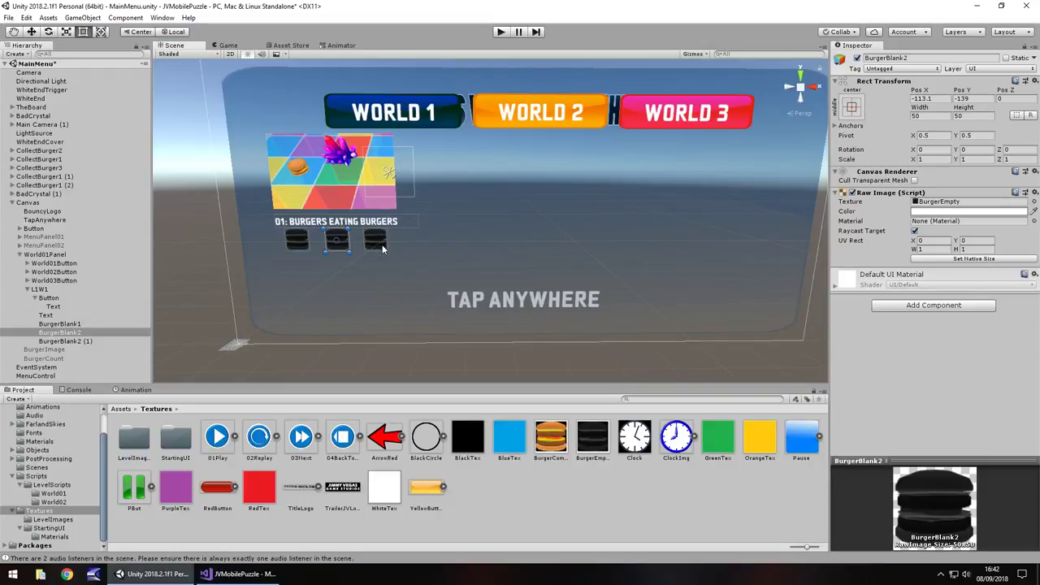
{"action": "left_click", "coordinate": [378, 244]}
{"action": "left_click", "coordinate": [79, 342]}
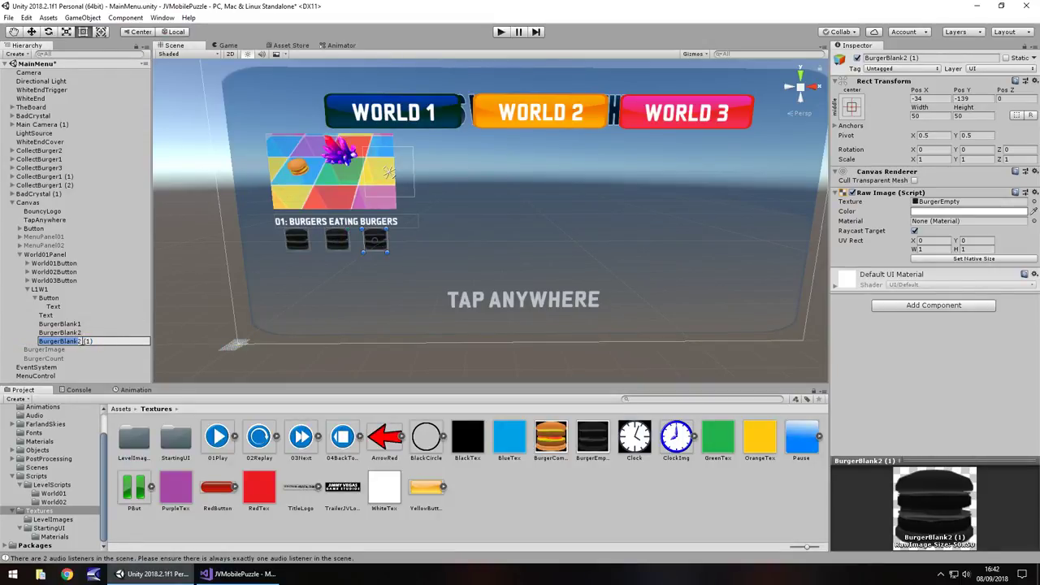
{"action": "left_click_drag", "start_coordinate": [78, 342], "coordinate": [97, 345]}
{"action": "type", "text": "3"}
{"action": "key", "text": "Return"}
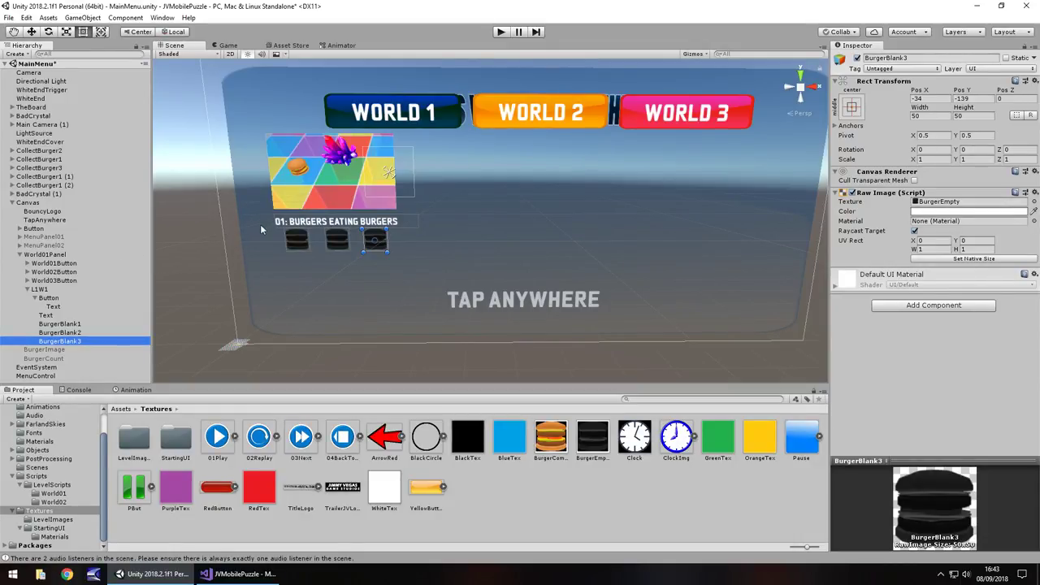
Step: Duplicate BurgerBlank1 as Burger1 and give it the BurgerComplete texture
{"action": "left_click", "coordinate": [63, 325]}
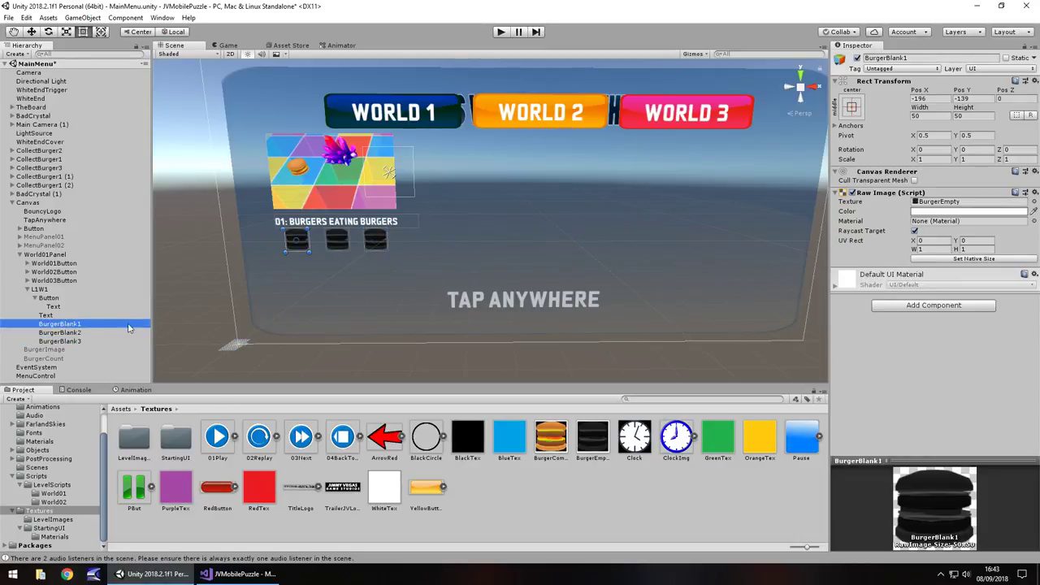
{"action": "key", "text": "ctrl+d"}
{"action": "type", "text": "Bu"}
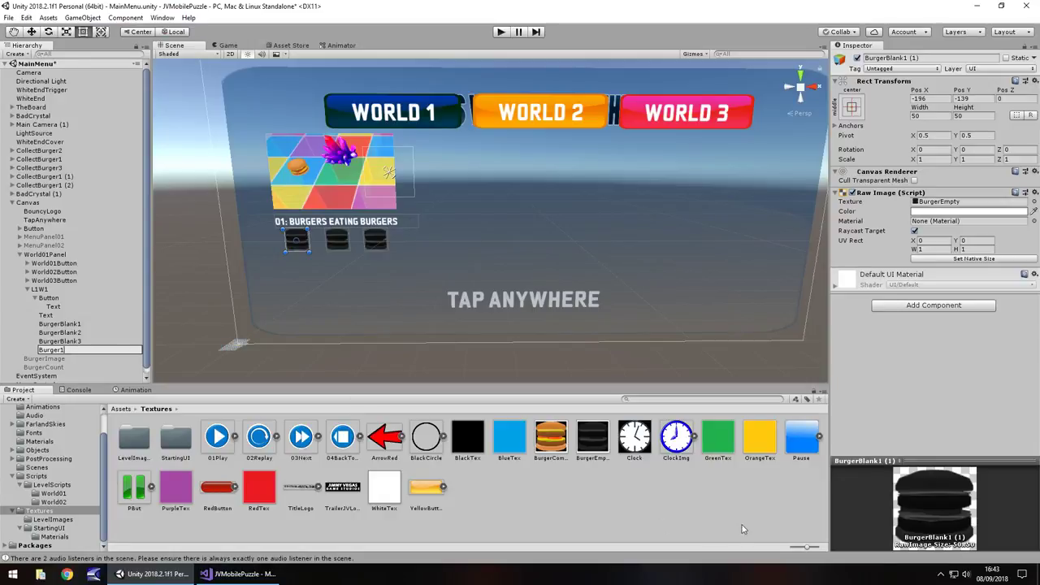
{"action": "type", "text": "rger1"}
{"action": "key", "text": "Return"}
{"action": "left_click_drag", "start_coordinate": [551, 439], "coordinate": [951, 202]}
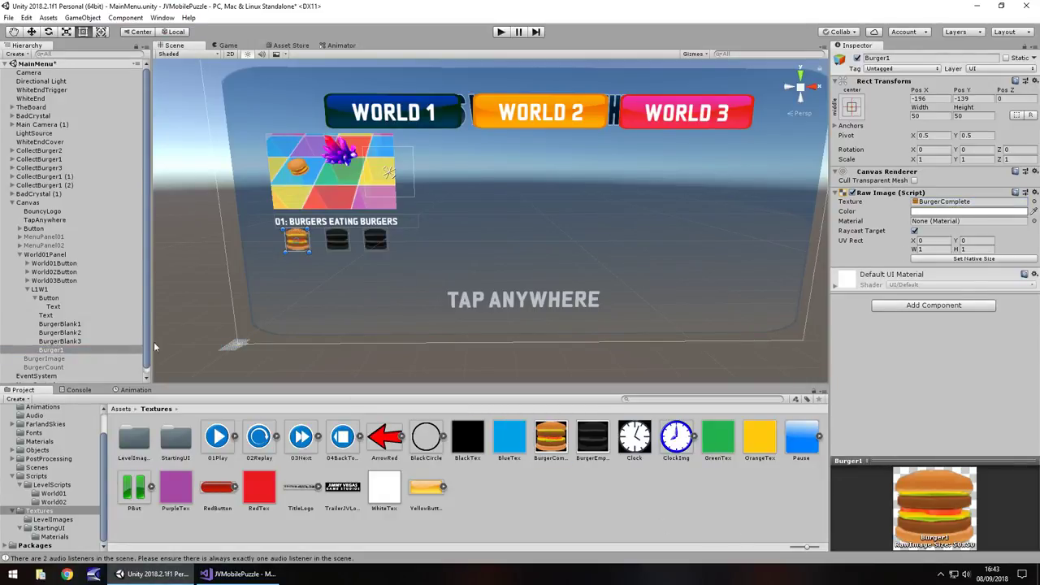
{"action": "left_click", "coordinate": [63, 349]}
{"action": "key", "text": "ctrl+d"}
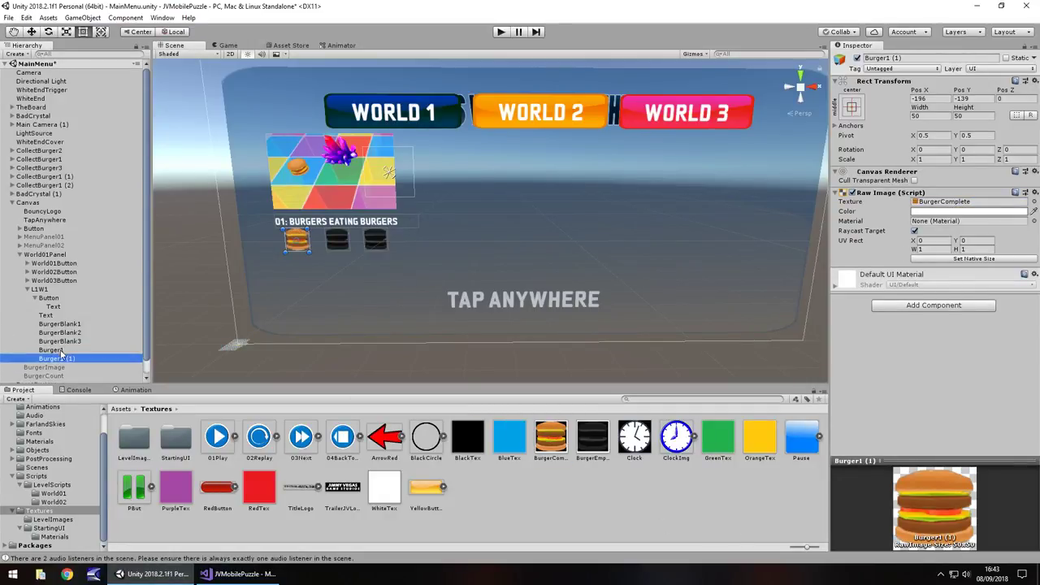
{"action": "key", "text": "Delete"}
Step: Duplicate BurgerBlank2 and BurgerBlank3 and give both copies the BurgerComplete texture
{"action": "left_click", "coordinate": [65, 332]}
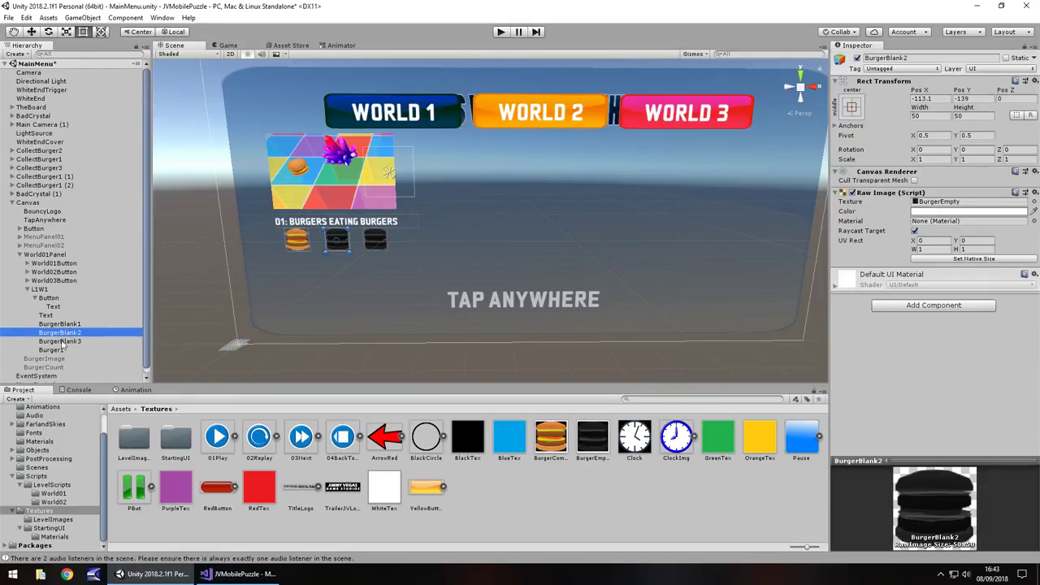
{"action": "key", "text": "ctrl+d"}
{"action": "left_click_drag", "start_coordinate": [561, 451], "coordinate": [966, 210]}
{"action": "left_click", "coordinate": [60, 342]}
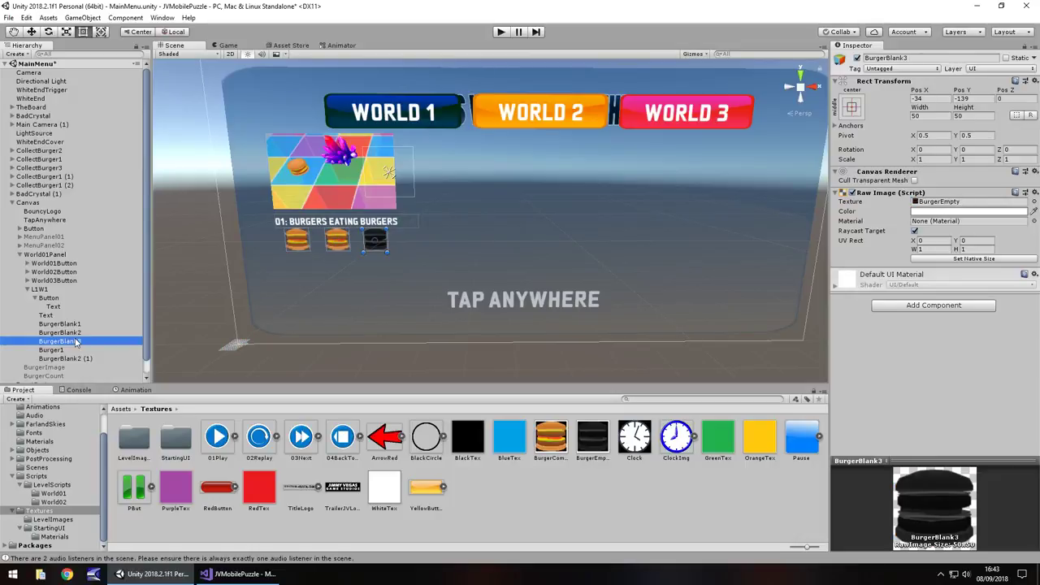
{"action": "key", "text": "ctrl+d"}
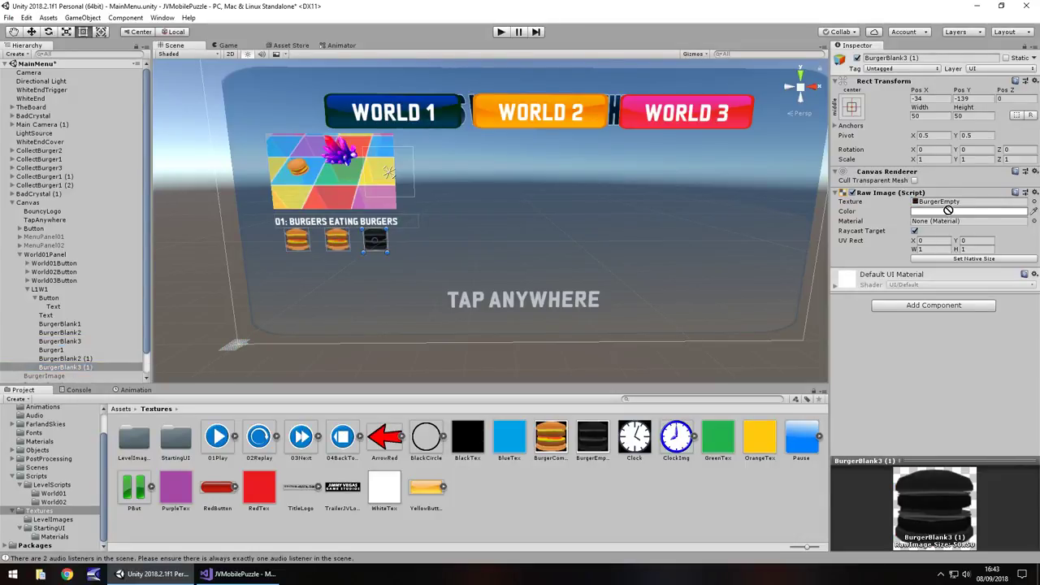
{"action": "left_click", "coordinate": [65, 367]}
{"action": "left_click_drag", "start_coordinate": [551, 436], "coordinate": [943, 202]}
Step: Rename the two new burger copies Burger2 and Burger3
{"action": "left_click", "coordinate": [74, 358]}
{"action": "left_click", "coordinate": [73, 359]}
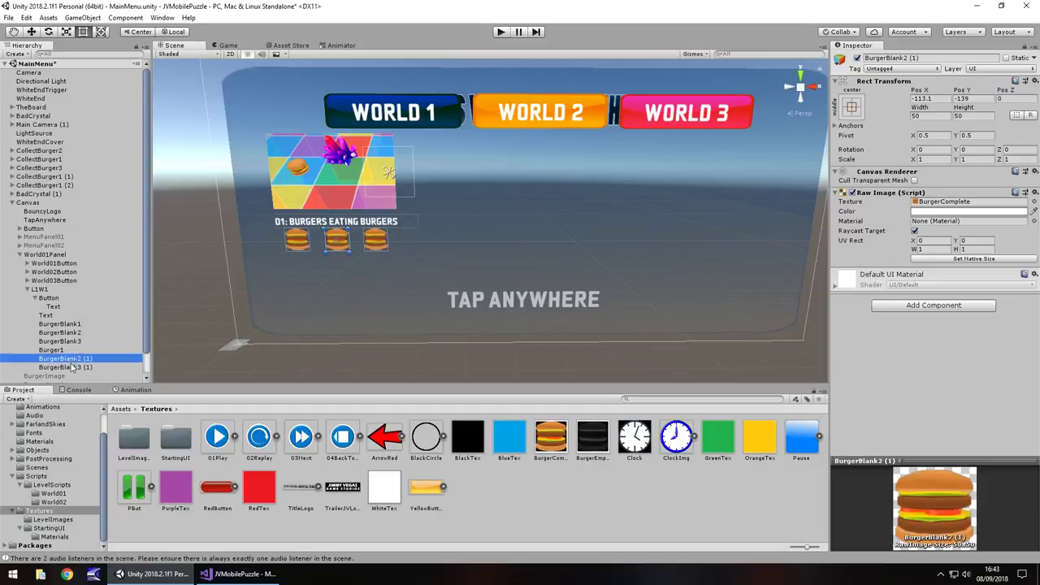
{"action": "type", "text": "Burger2"}
{"action": "left_click", "coordinate": [78, 368]}
{"action": "left_click", "coordinate": [82, 368]}
{"action": "type", "text": "Bu"}
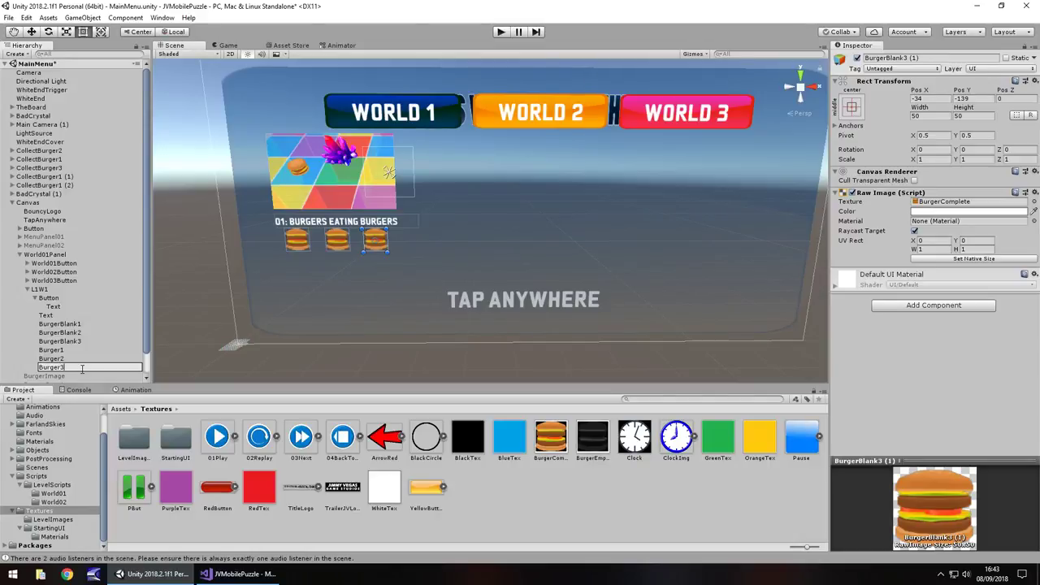
{"action": "type", "text": "rger3"}
{"action": "key", "text": "Return"}
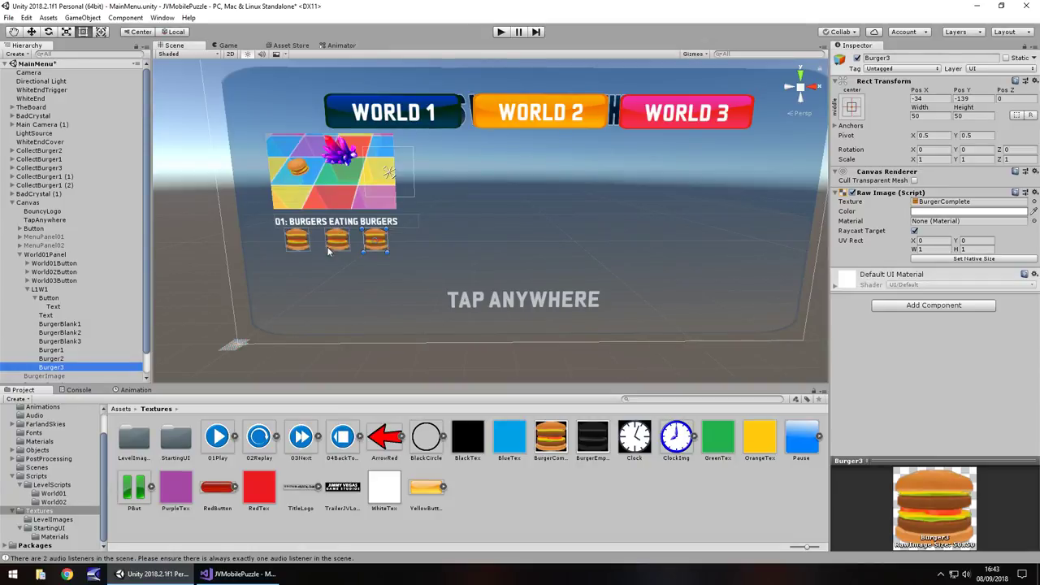
Step: Narrow the level title's text box to about 256 wide to match the thumbnail
{"action": "left_click", "coordinate": [403, 221]}
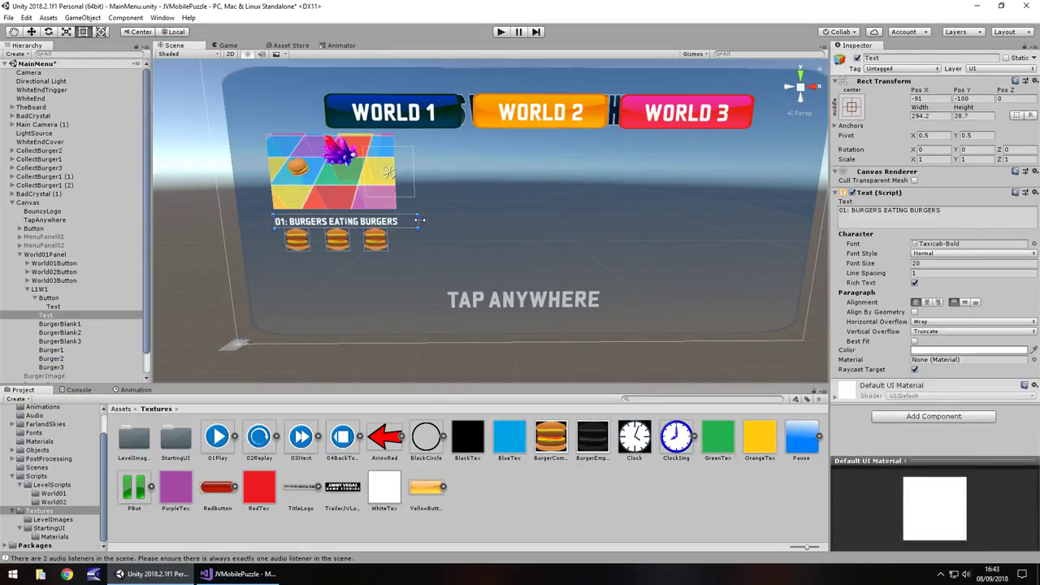
{"action": "left_click_drag", "start_coordinate": [415, 222], "coordinate": [399, 222]}
{"action": "scroll", "coordinate": [378, 257], "scroll_direction": "up", "scroll_amount": 3}
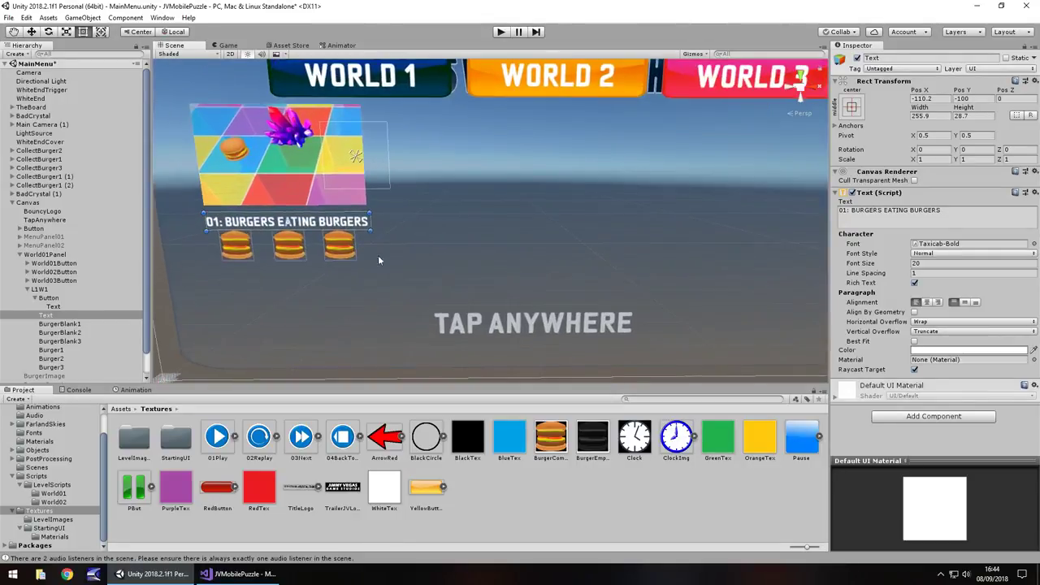
{"action": "middle_click_drag", "start_coordinate": [397, 292], "coordinate": [539, 287]}
{"action": "scroll", "coordinate": [434, 220], "scroll_direction": "down", "scroll_amount": 3}
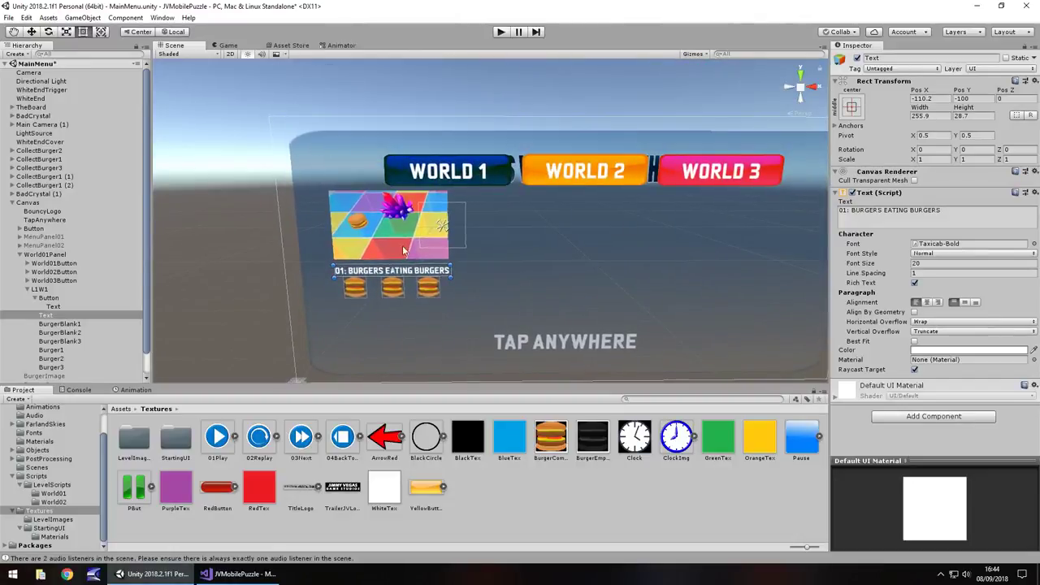
Step: Duplicate the L1W1 entry twice, placing trial copies under World 2 and World 3
{"action": "left_click", "coordinate": [28, 289]}
{"action": "left_click", "coordinate": [38, 289]}
{"action": "key", "text": "ctrl+d"}
{"action": "left_click", "coordinate": [474, 254]}
{"action": "left_click", "coordinate": [45, 297]}
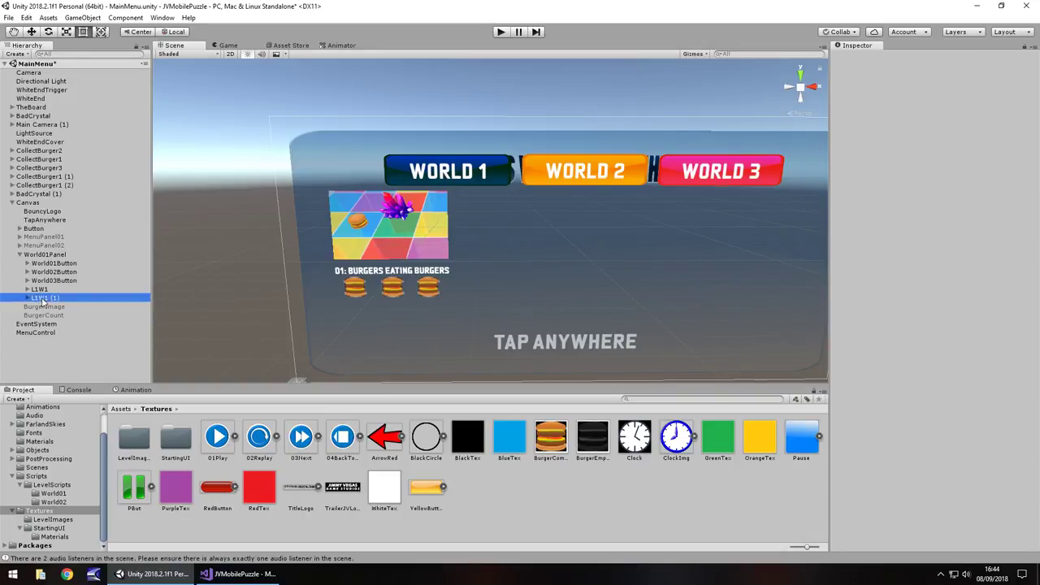
{"action": "left_click_drag", "start_coordinate": [484, 236], "coordinate": [641, 238]}
{"action": "middle_click_drag", "start_coordinate": [720, 290], "coordinate": [591, 276]}
{"action": "key", "text": "ctrl+d"}
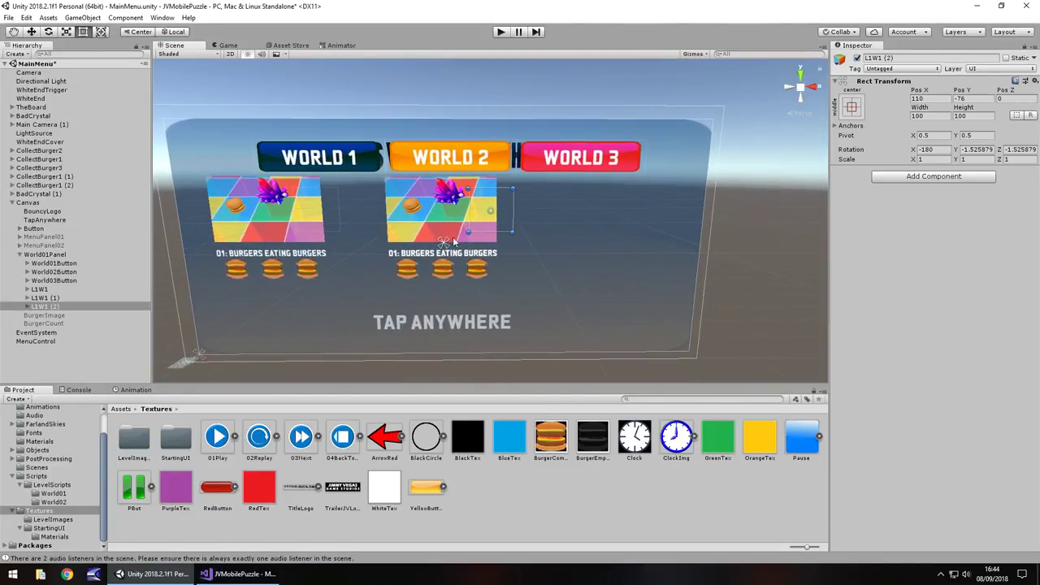
{"action": "left_click_drag", "start_coordinate": [509, 219], "coordinate": [689, 222]}
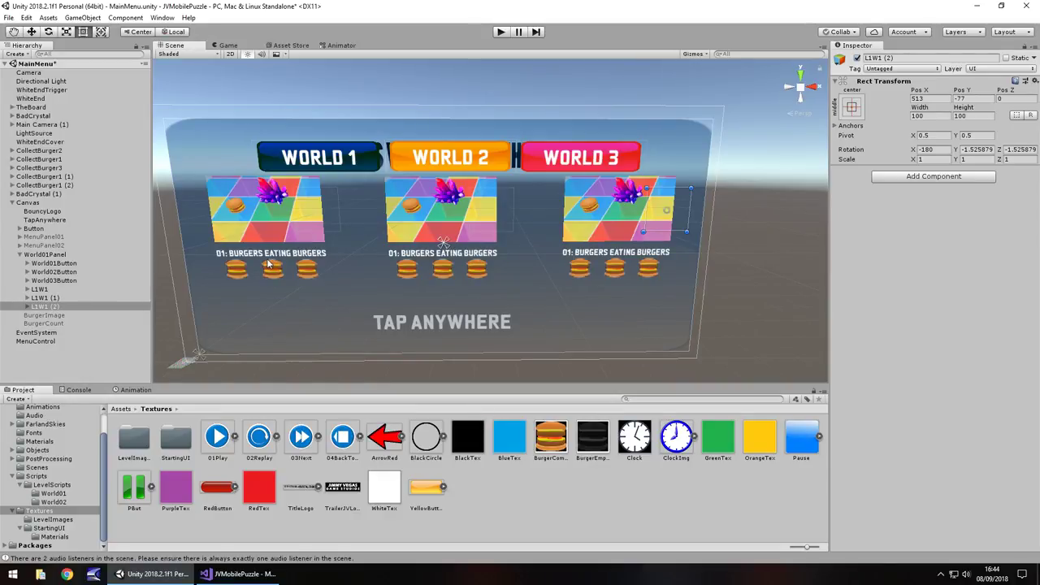
Step: Delete both L1W1 copies, leaving a single level entry
{"action": "left_click", "coordinate": [49, 298]}
{"action": "key", "text": "Delete"}
{"action": "left_click", "coordinate": [51, 299]}
{"action": "key", "text": "Delete"}
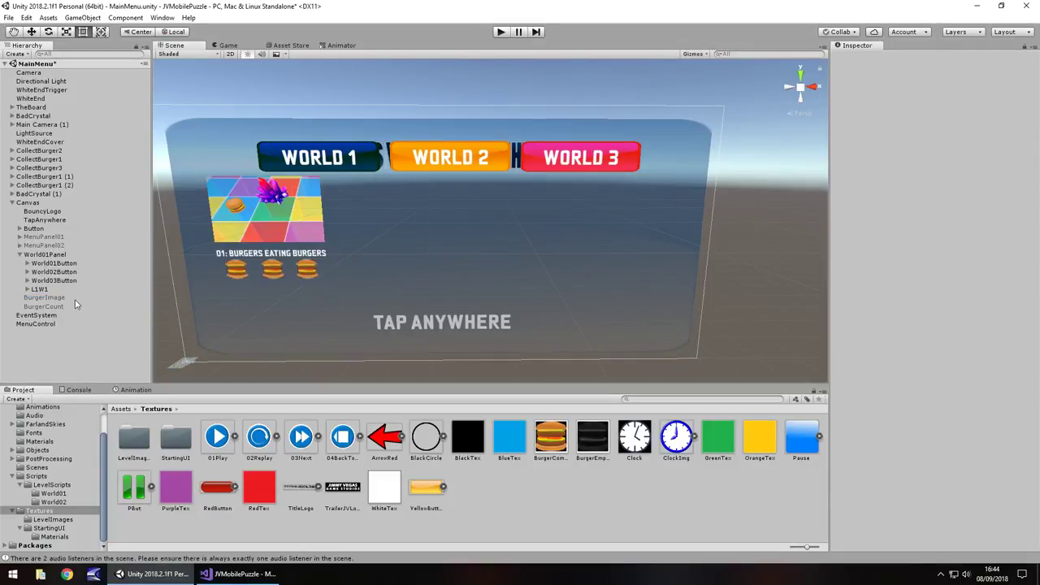
Step: Shift the L1W1 panel slightly left and move the three blank burgers beside the thumbnail
{"action": "left_click", "coordinate": [28, 290]}
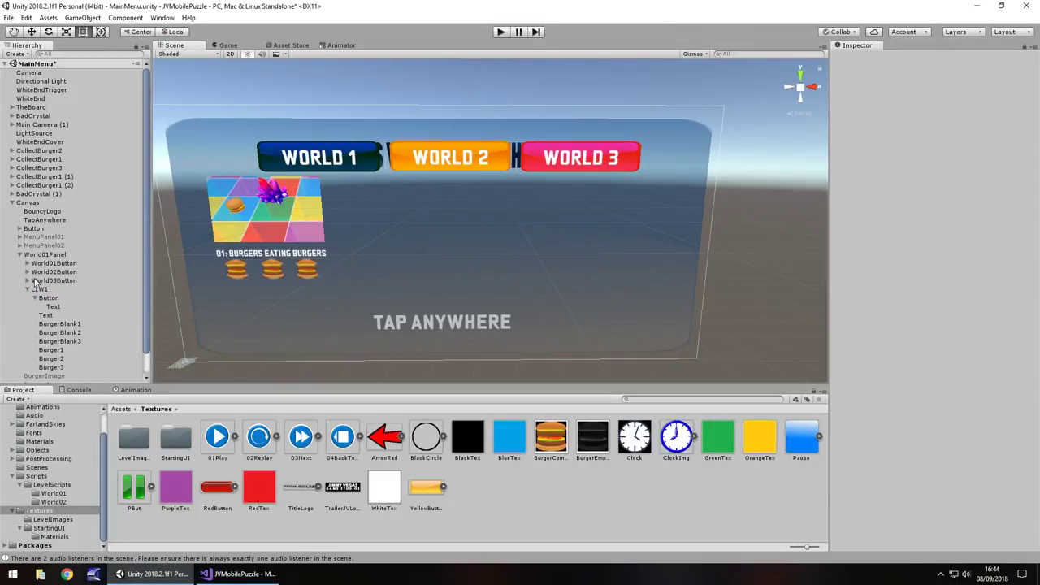
{"action": "left_click", "coordinate": [39, 289]}
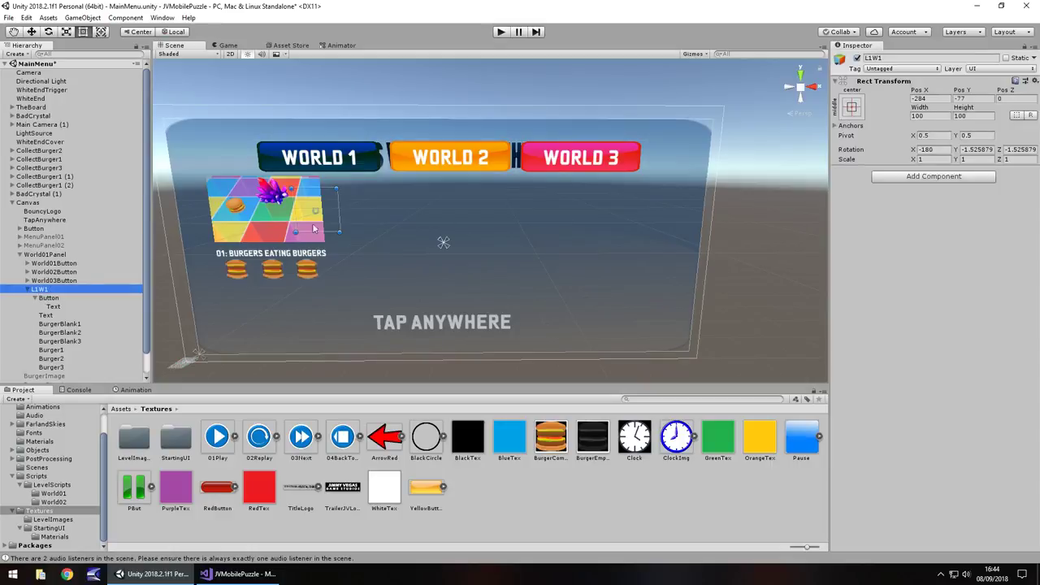
{"action": "left_click_drag", "start_coordinate": [335, 220], "coordinate": [322, 221]}
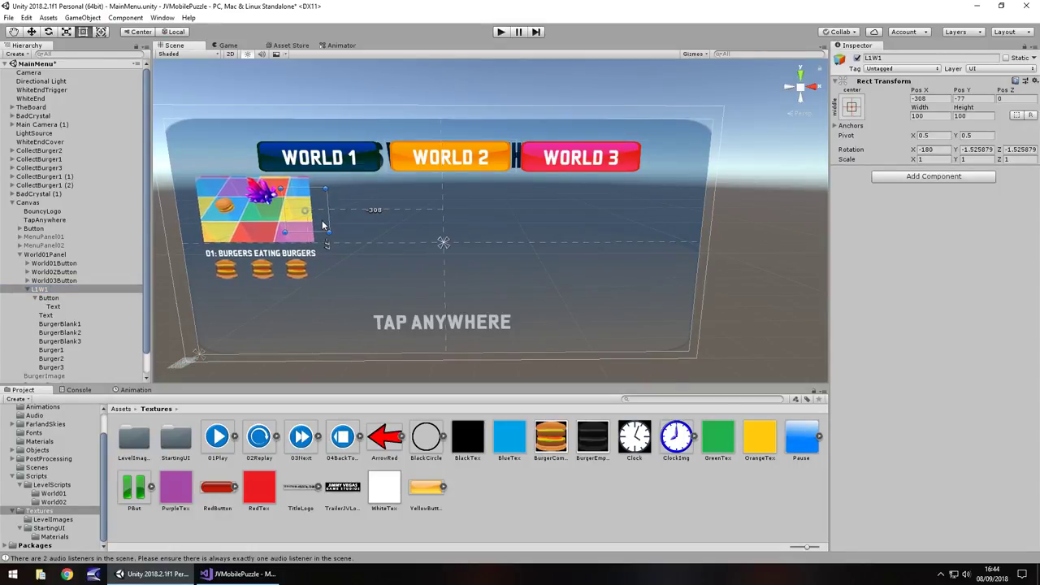
{"action": "left_click", "coordinate": [65, 324]}
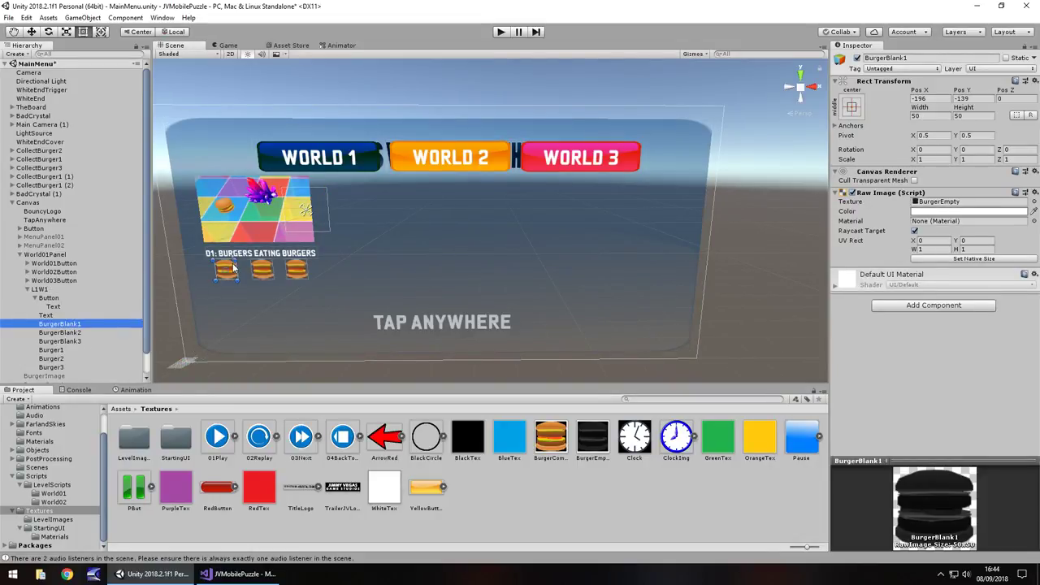
{"action": "left_click_drag", "start_coordinate": [236, 269], "coordinate": [340, 180]}
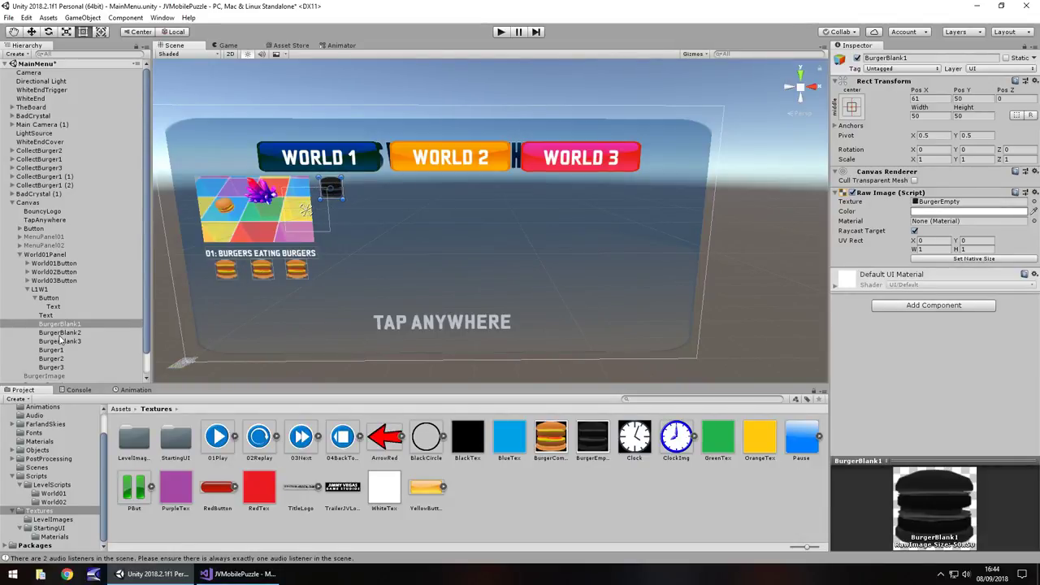
{"action": "left_click", "coordinate": [262, 273]}
{"action": "left_click_drag", "start_coordinate": [264, 275], "coordinate": [348, 221]}
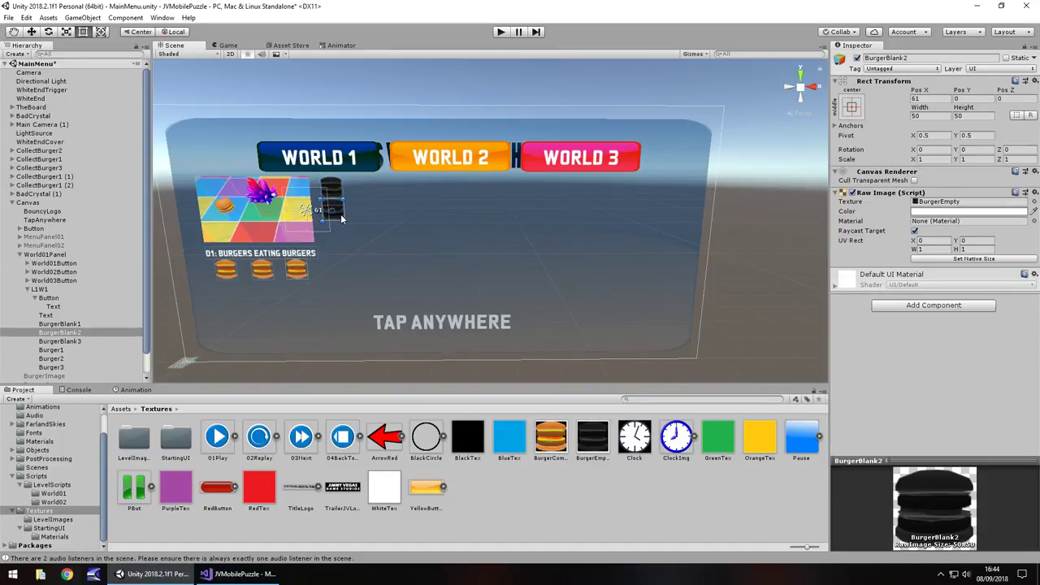
{"action": "left_click", "coordinate": [90, 343]}
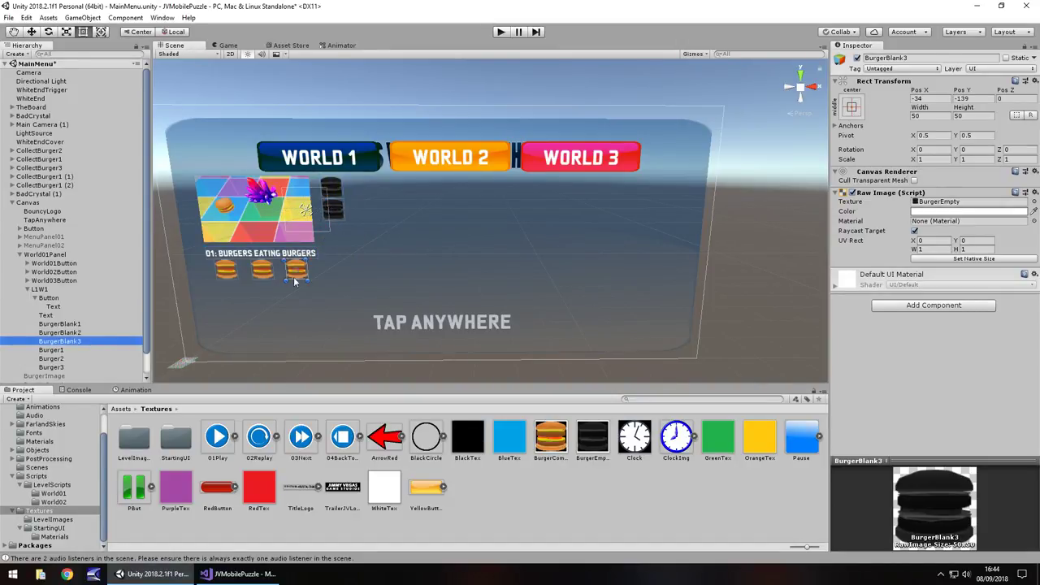
{"action": "left_click_drag", "start_coordinate": [305, 277], "coordinate": [348, 239]}
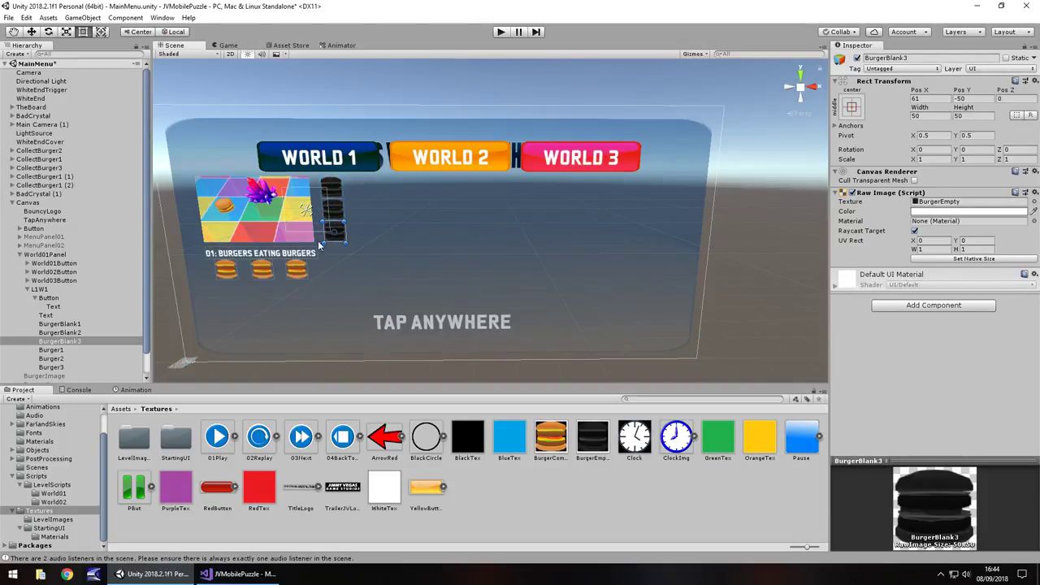
Step: Align the three blank burger slots into a neat vertical column
{"action": "left_click", "coordinate": [270, 237]}
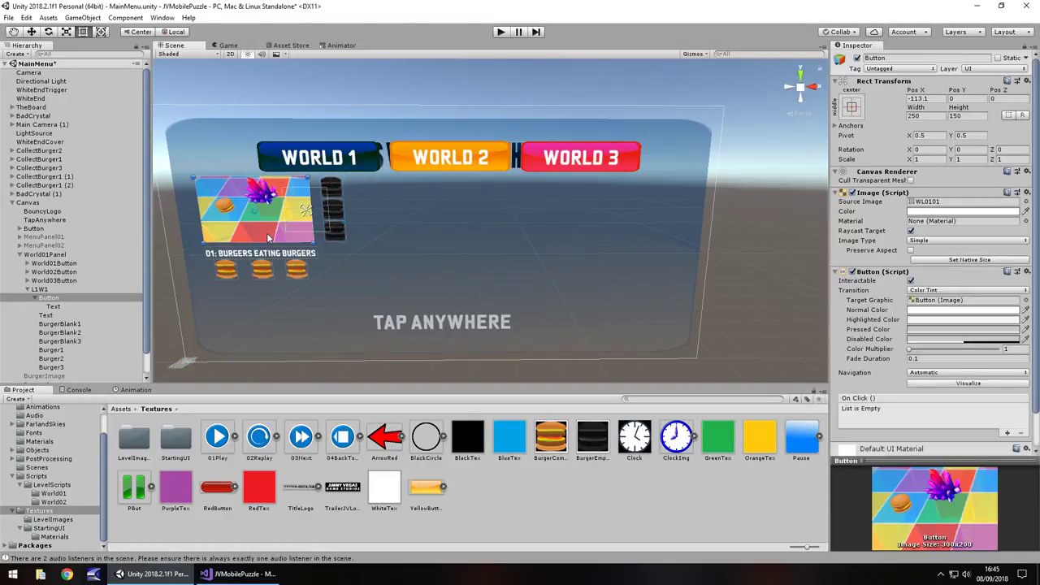
{"action": "left_click", "coordinate": [335, 189]}
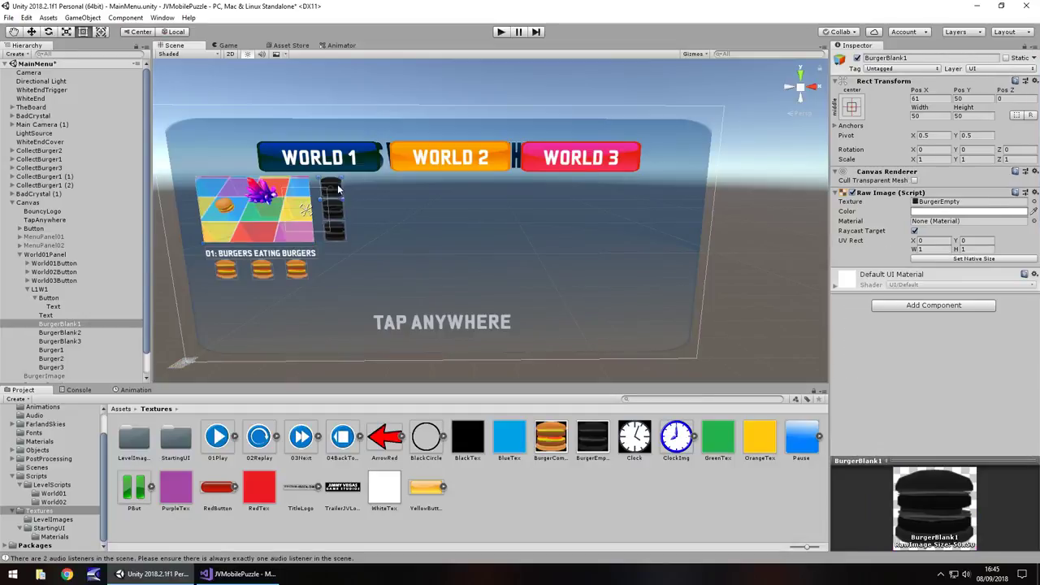
{"action": "left_click_drag", "start_coordinate": [332, 189], "coordinate": [326, 189]}
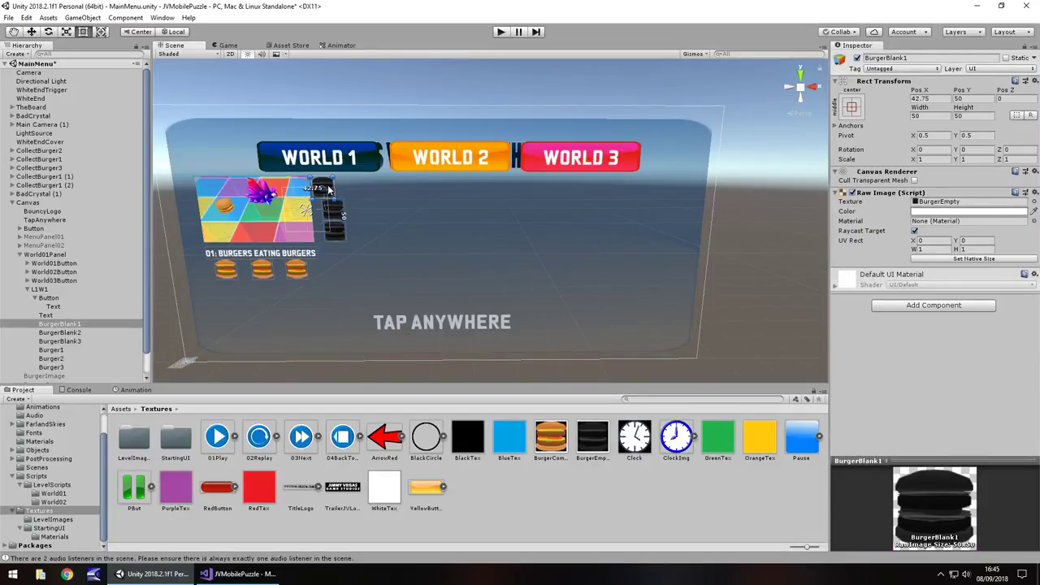
{"action": "left_click", "coordinate": [333, 214]}
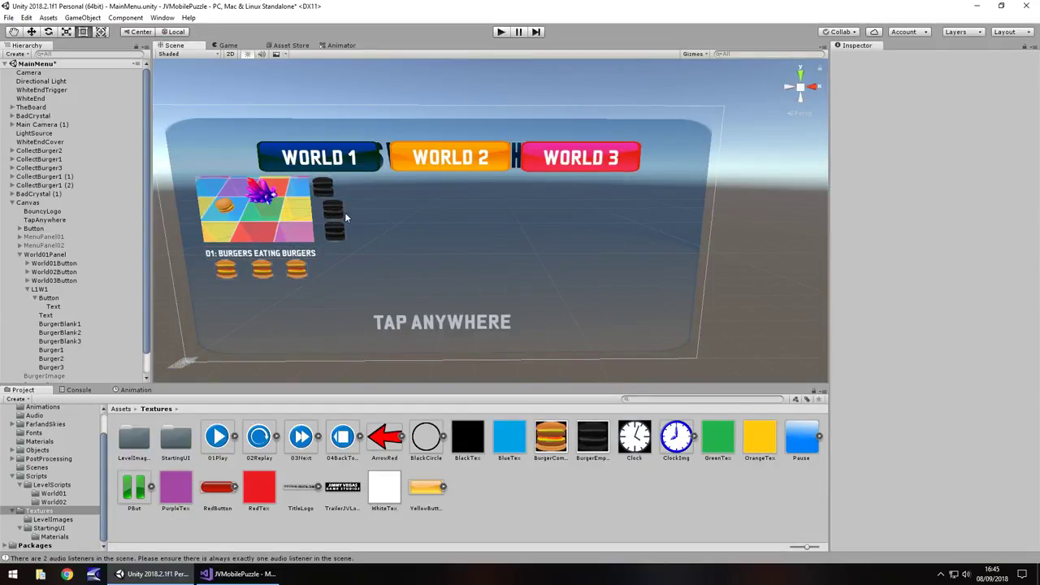
{"action": "left_click", "coordinate": [343, 213]}
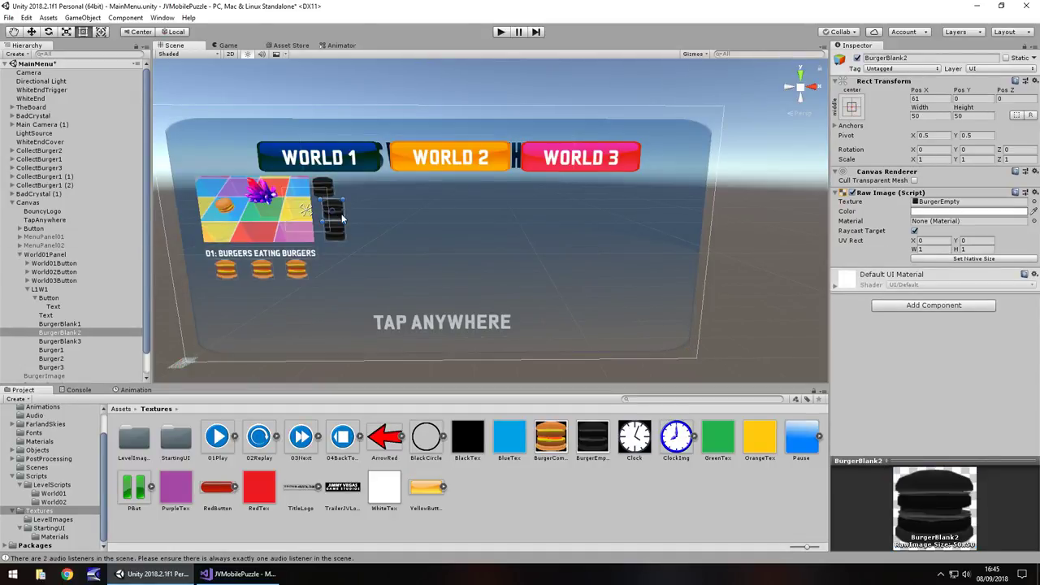
{"action": "left_click_drag", "start_coordinate": [343, 217], "coordinate": [336, 237]}
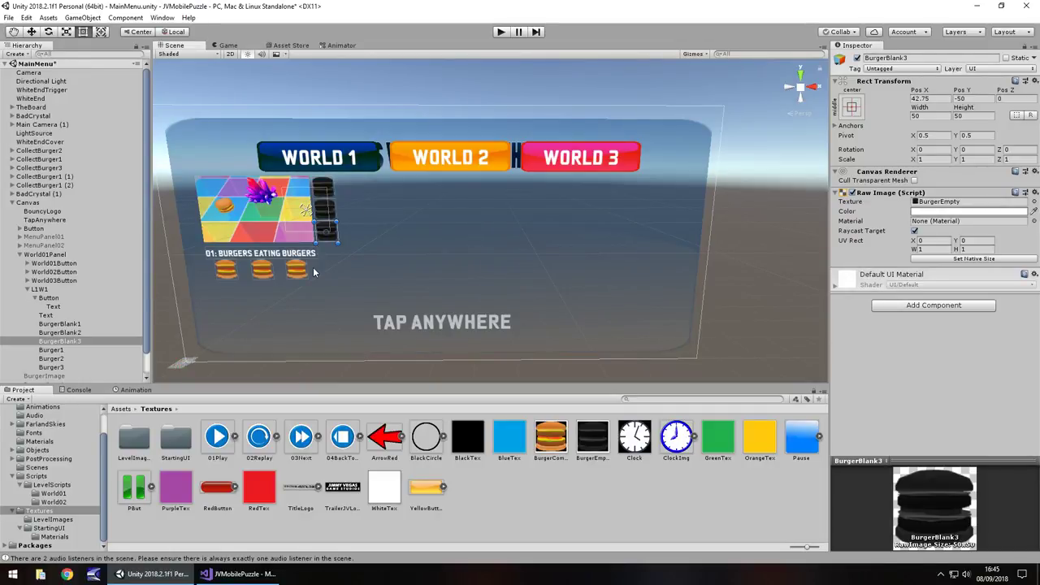
Step: Place Burger1, Burger2 and Burger3 over the top, middle and bottom blank slots
{"action": "left_click", "coordinate": [227, 272]}
{"action": "left_click", "coordinate": [231, 275]}
{"action": "left_click_drag", "start_coordinate": [235, 277], "coordinate": [329, 194]}
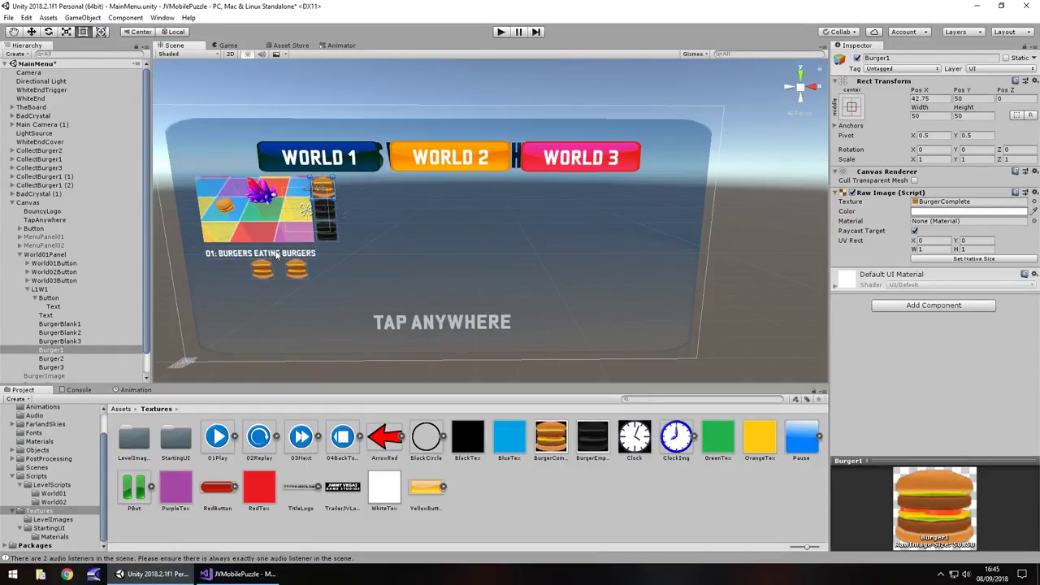
{"action": "left_click_drag", "start_coordinate": [270, 274], "coordinate": [333, 212]}
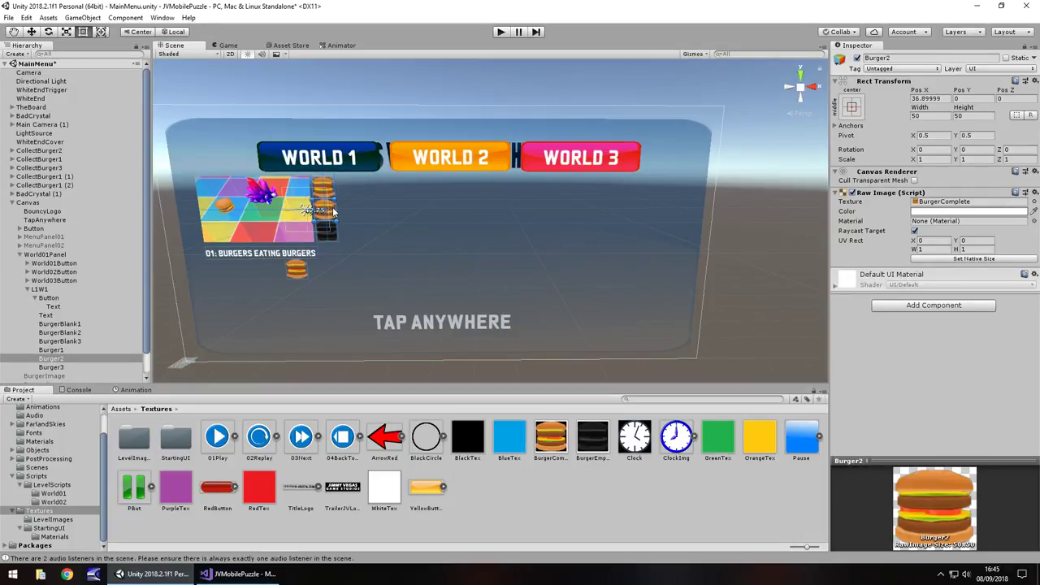
{"action": "left_click_drag", "start_coordinate": [306, 277], "coordinate": [340, 238]}
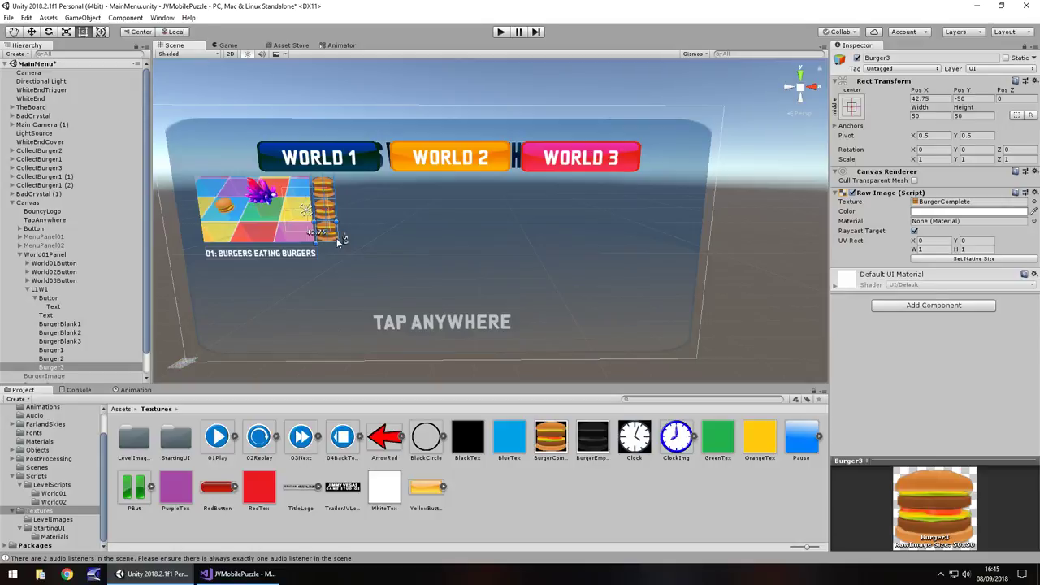
{"action": "scroll", "coordinate": [413, 249], "scroll_direction": "up", "scroll_amount": 2}
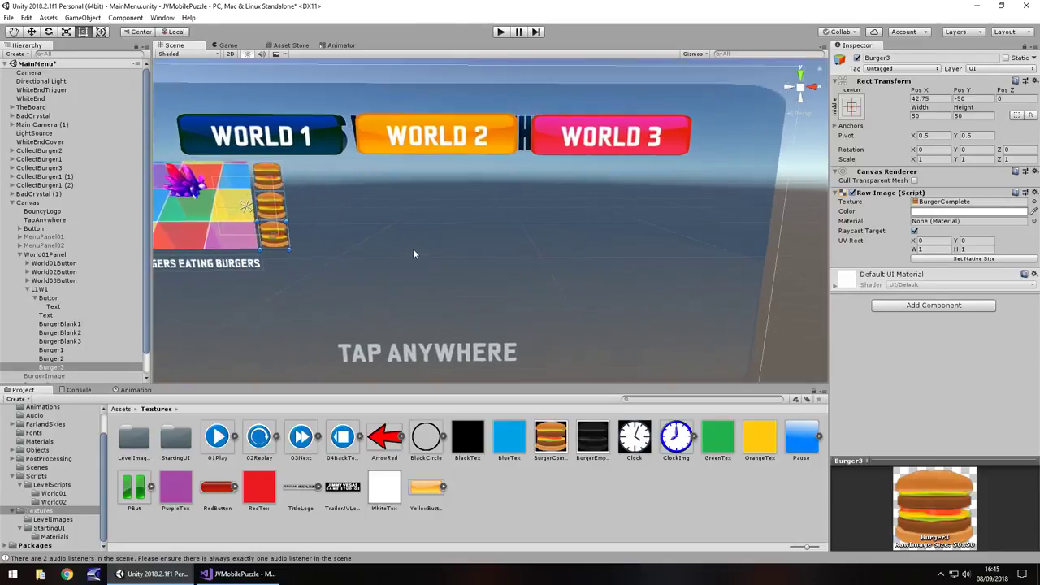
{"action": "left_click", "coordinate": [502, 32]}
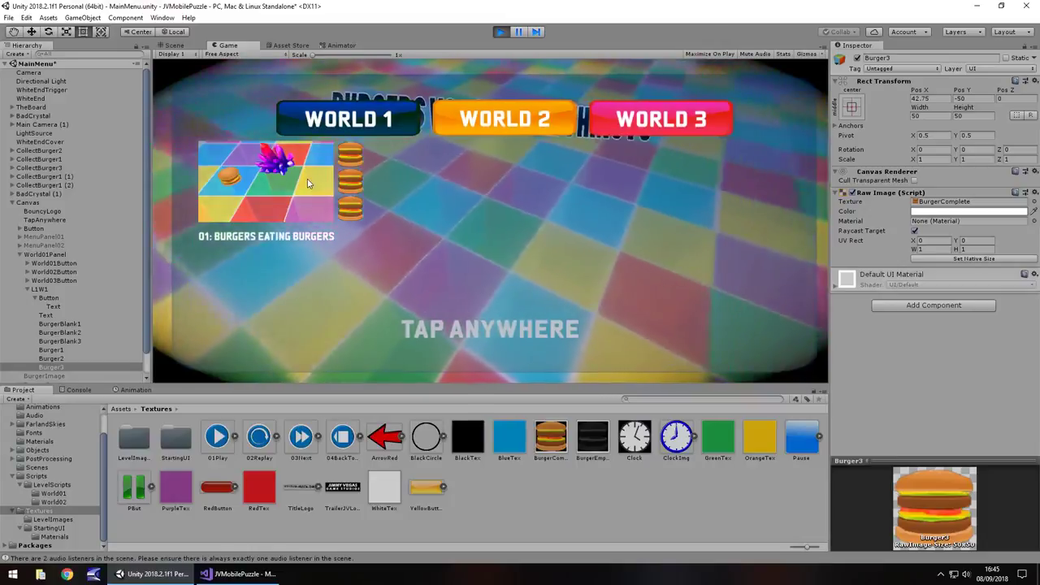
{"action": "left_click", "coordinate": [502, 31]}
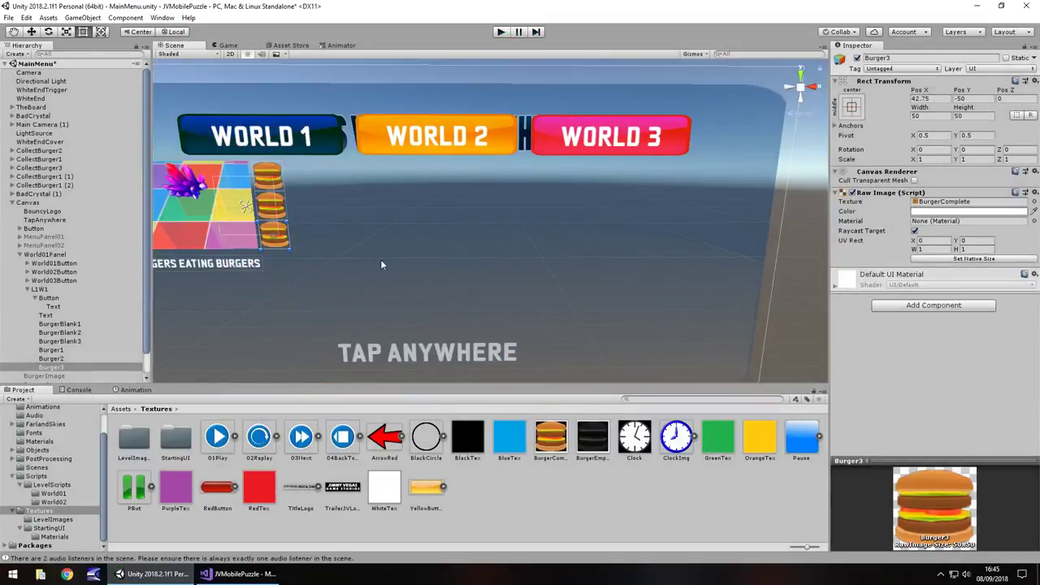
{"action": "middle_click_drag", "start_coordinate": [381, 264], "coordinate": [530, 248]}
{"action": "left_click", "coordinate": [38, 290]}
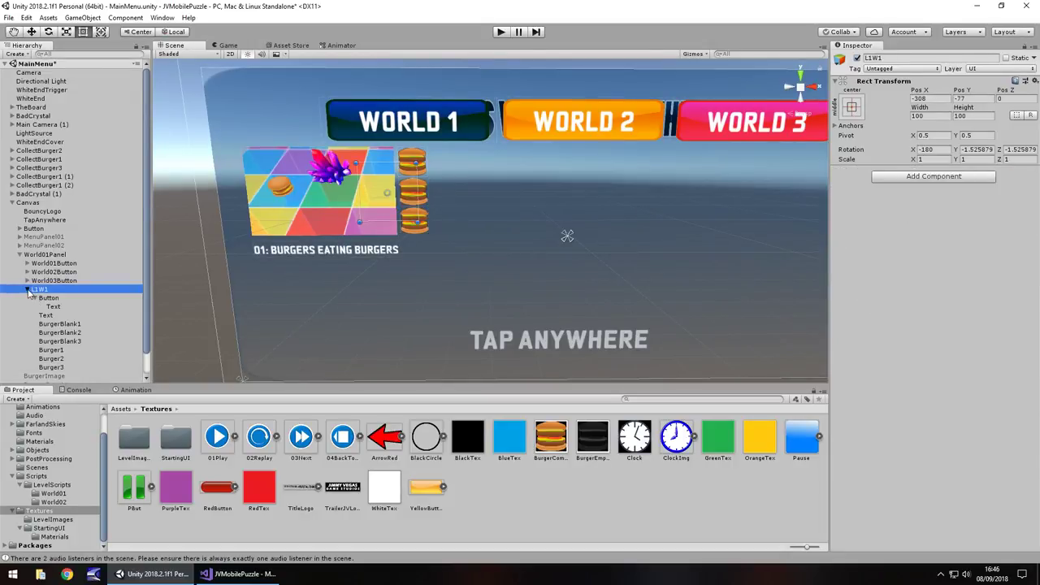
Step: Duplicate the L1W1 card and position the copy, L1W1 (1), beneath the original
{"action": "left_click", "coordinate": [27, 290]}
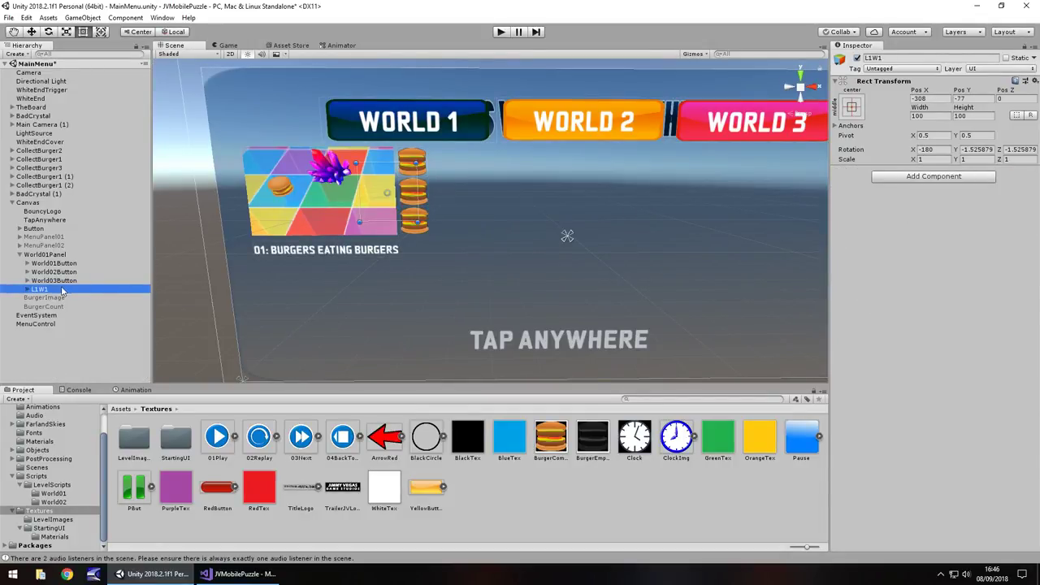
{"action": "key", "text": "ctrl+d"}
{"action": "left_click_drag", "start_coordinate": [402, 203], "coordinate": [411, 311]}
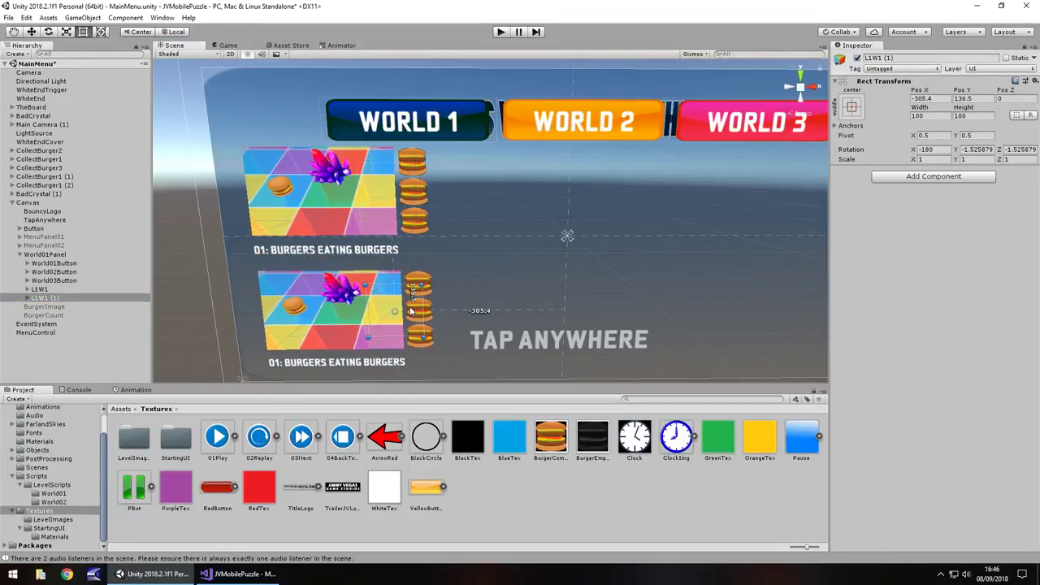
{"action": "middle_click_drag", "start_coordinate": [508, 326], "coordinate": [646, 225]}
{"action": "left_click_drag", "start_coordinate": [544, 229], "coordinate": [540, 230]}
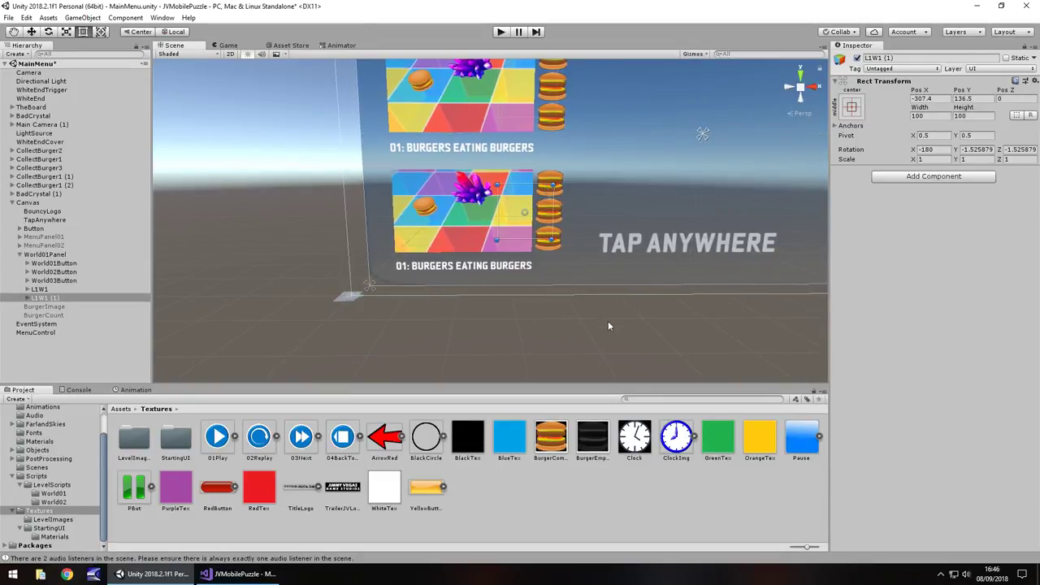
{"action": "middle_click_drag", "start_coordinate": [687, 240], "coordinate": [429, 291]}
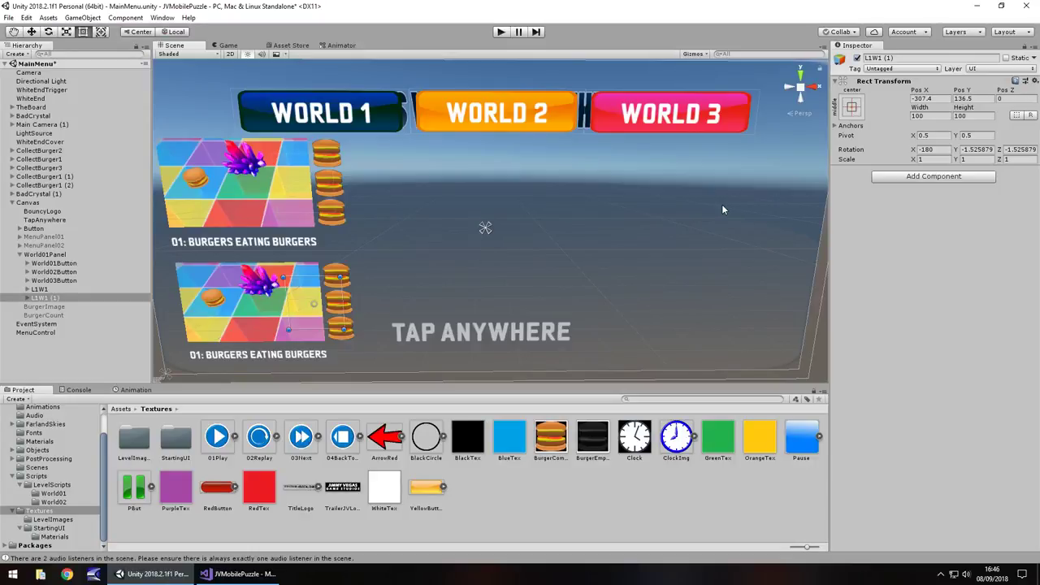
{"action": "left_click", "coordinate": [38, 290]}
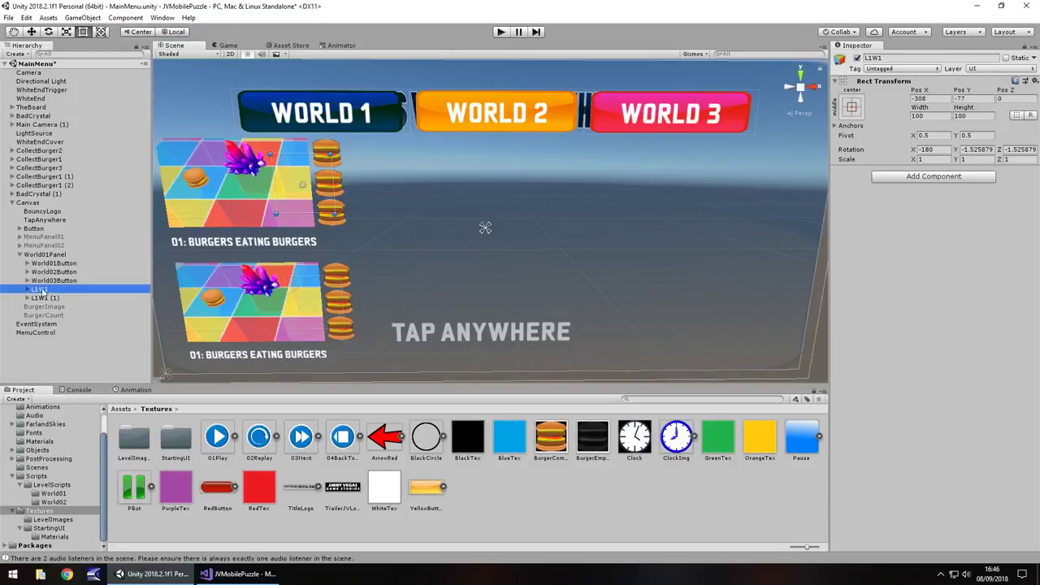
Step: Duplicate L1W1 again, place the copy beside it under World 2, and list it after L1W1
{"action": "key", "text": "ctrl+d"}
{"action": "left_click_drag", "start_coordinate": [333, 199], "coordinate": [564, 199]}
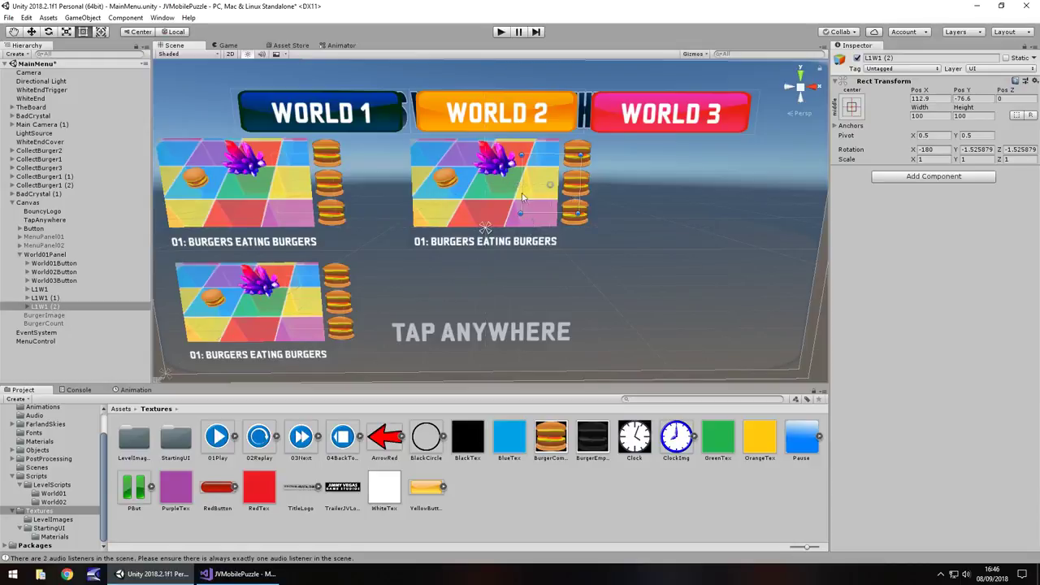
{"action": "left_click_drag", "start_coordinate": [49, 308], "coordinate": [48, 300]}
{"action": "left_click", "coordinate": [46, 299]}
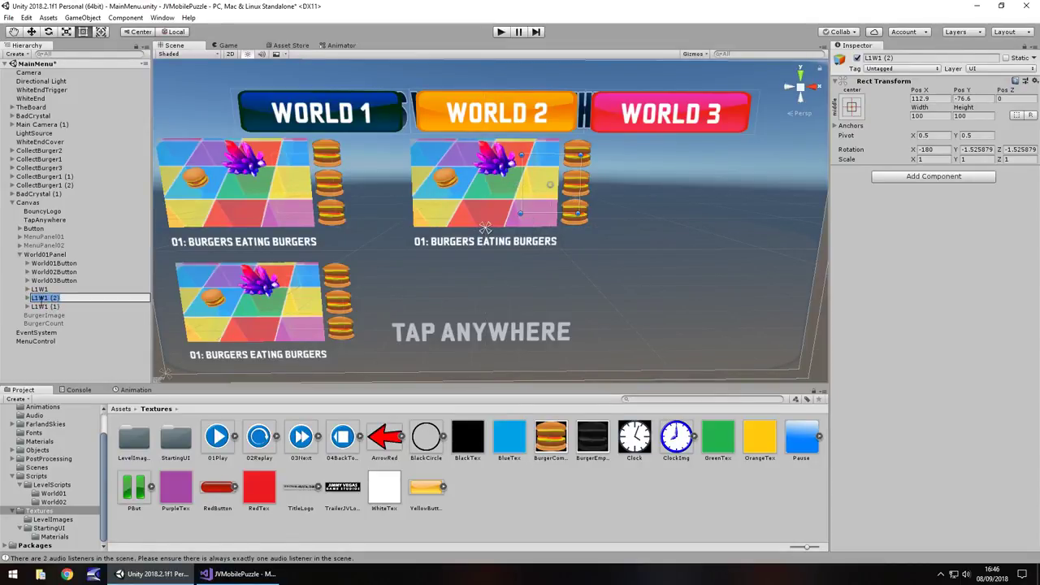
{"action": "left_click", "coordinate": [37, 300]}
Step: Rename the original card W1L1 and the new copy W1L2
{"action": "left_click", "coordinate": [39, 290]}
{"action": "left_click", "coordinate": [38, 289]}
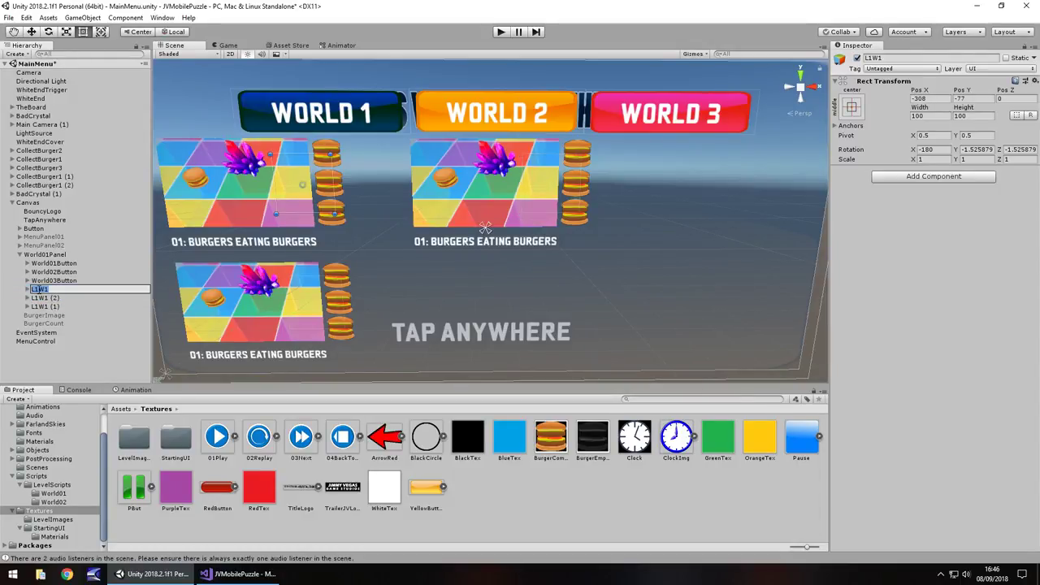
{"action": "type", "text": "W1L1"}
{"action": "left_click", "coordinate": [37, 300]}
{"action": "left_click", "coordinate": [36, 299]}
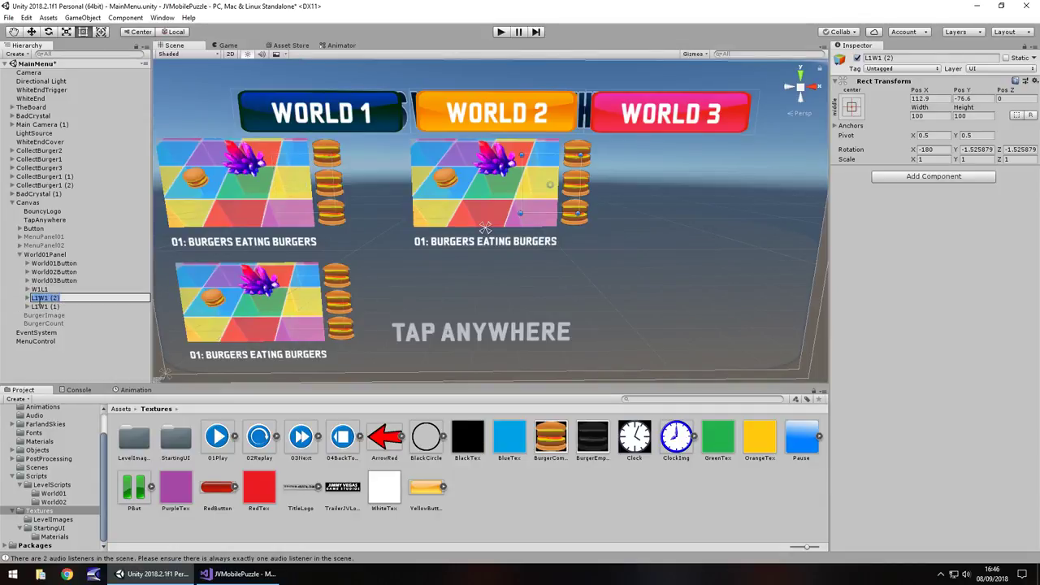
{"action": "type", "text": "W1L2"}
{"action": "key", "text": "Return"}
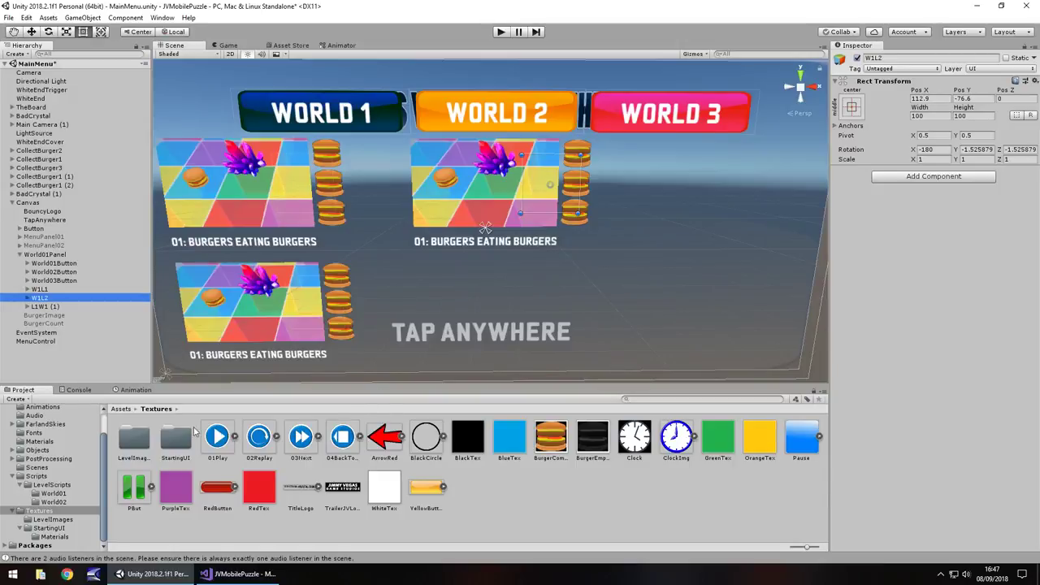
{"action": "left_click", "coordinate": [28, 298]}
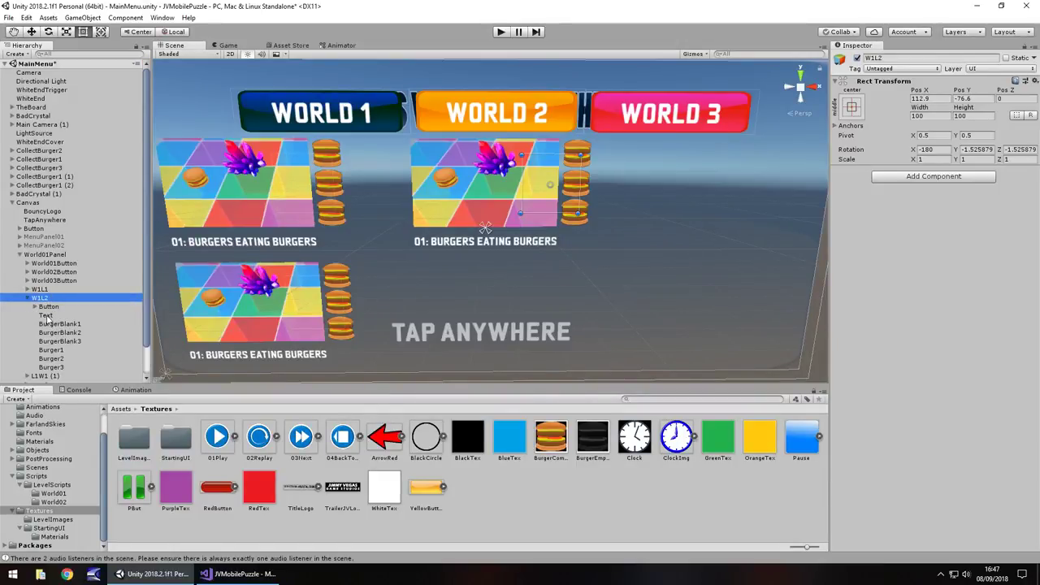
{"action": "left_click", "coordinate": [48, 307]}
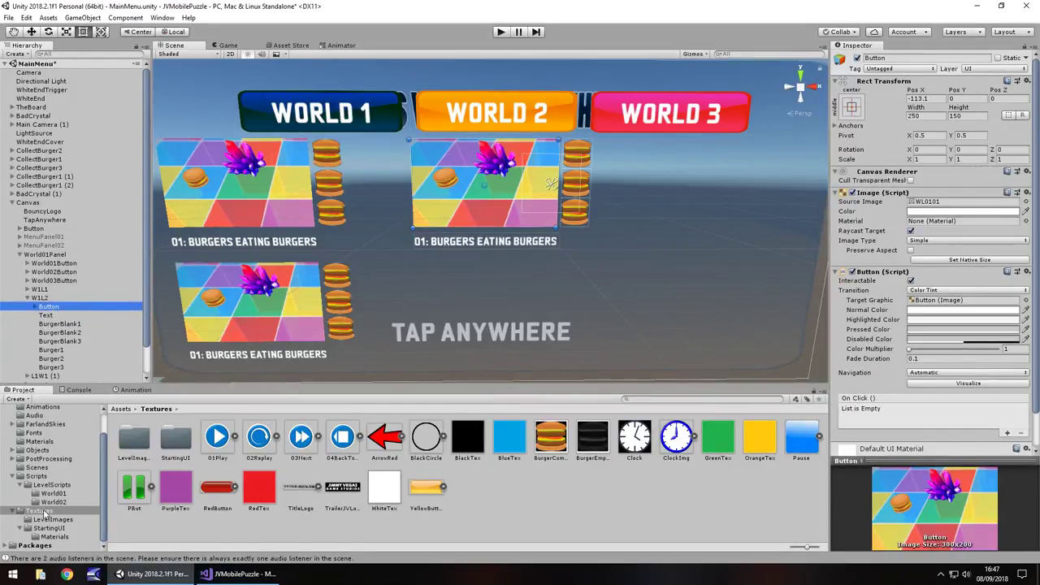
Step: Give the W1L2 button the WL0102 level image and open the WL0102 scene
{"action": "double_click", "coordinate": [134, 439]}
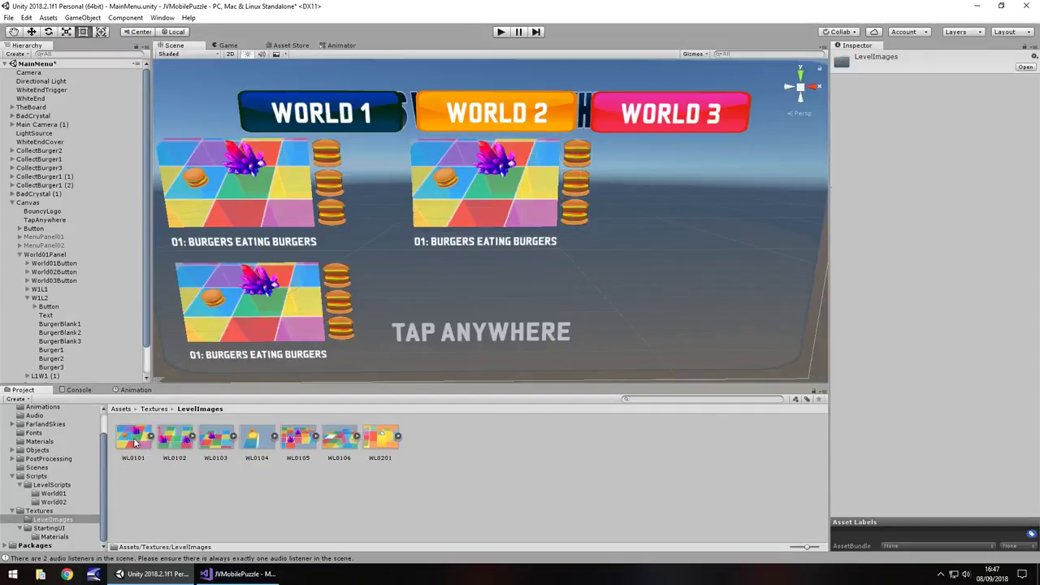
{"action": "left_click", "coordinate": [49, 306]}
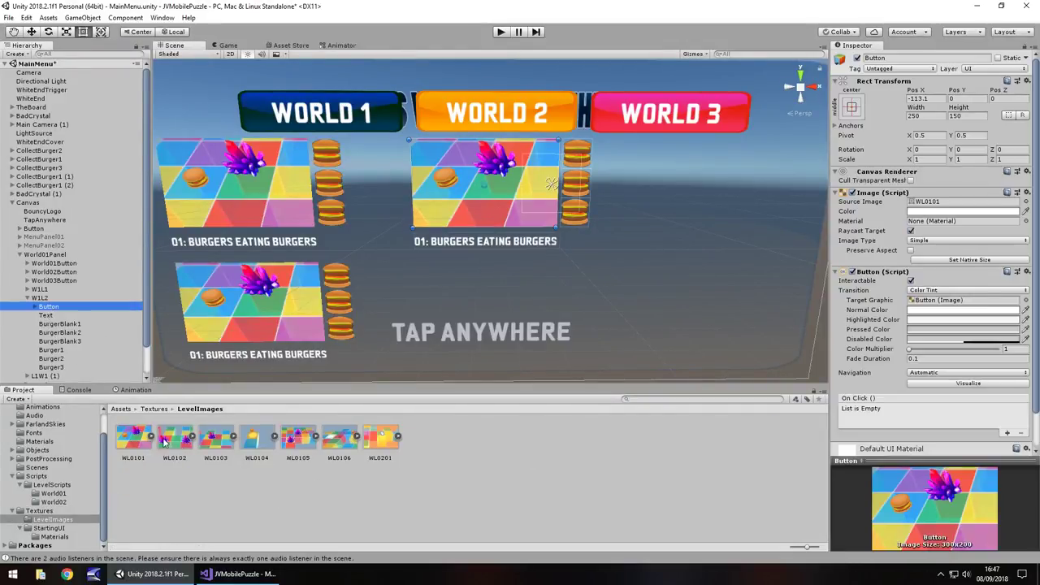
{"action": "left_click_drag", "start_coordinate": [174, 443], "coordinate": [954, 204]}
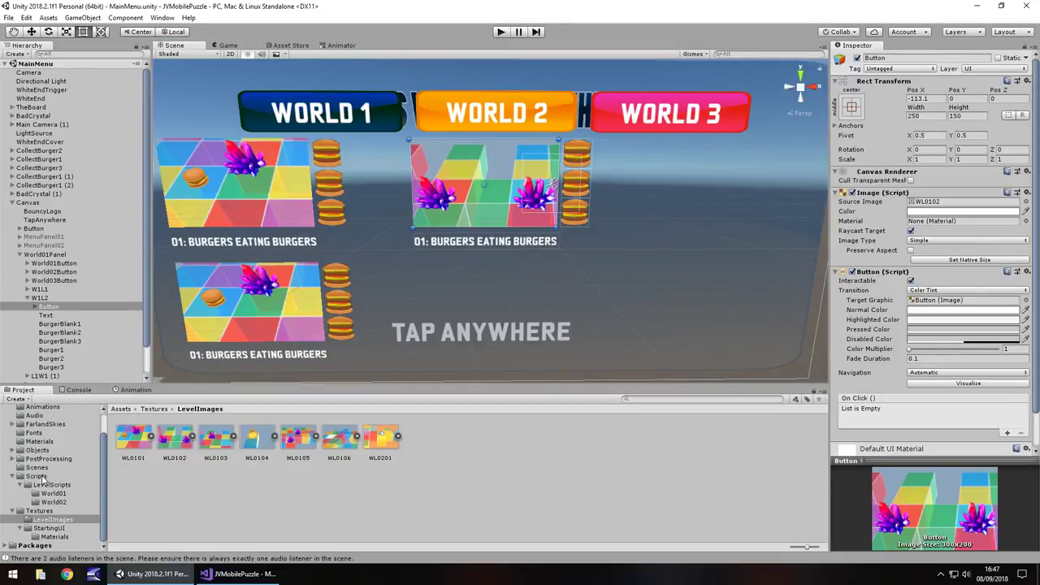
{"action": "left_click", "coordinate": [36, 468]}
{"action": "double_click", "coordinate": [292, 443]}
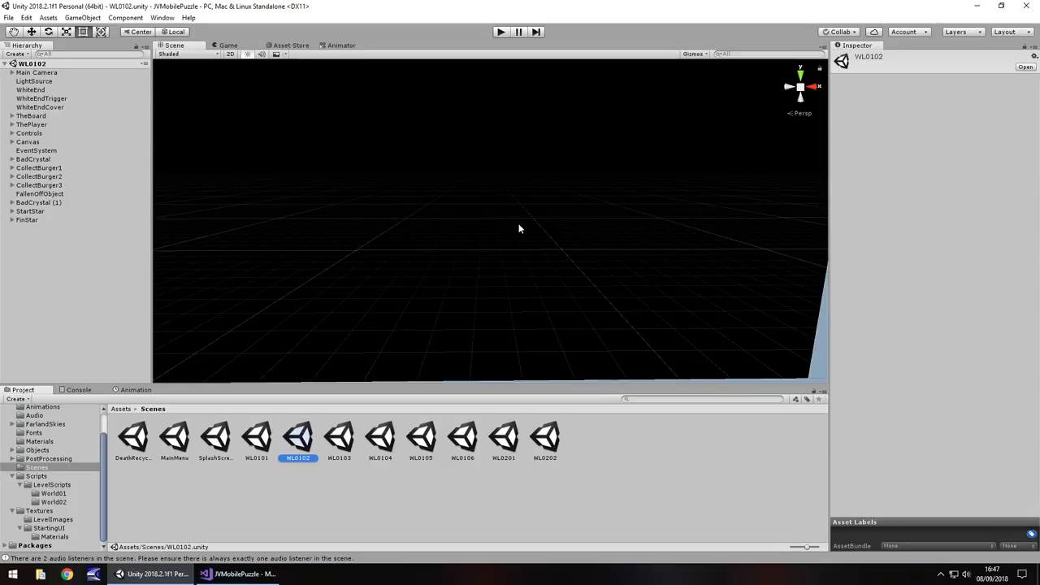
Step: Check WL0102's level name in its Canvas, then return to the MainMenu scene
{"action": "left_click", "coordinate": [12, 143]}
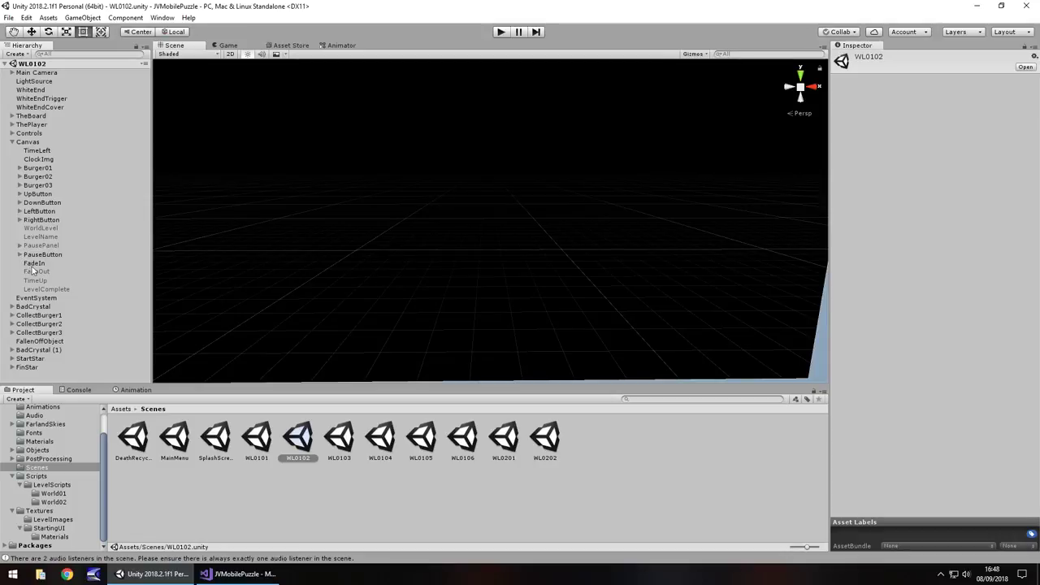
{"action": "left_click", "coordinate": [41, 236]}
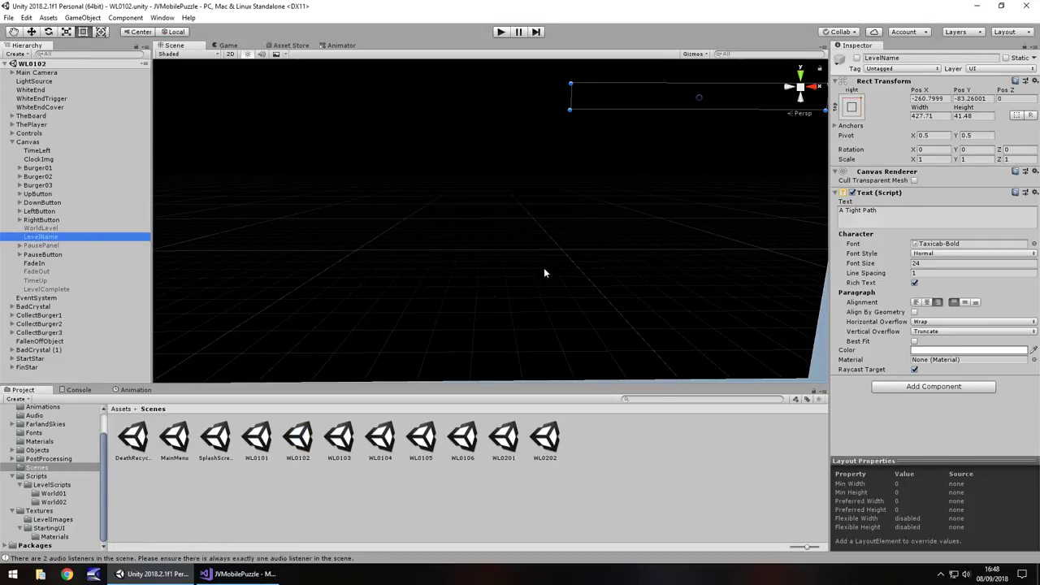
{"action": "double_click", "coordinate": [173, 439]}
Step: Set the second level's label text to '02: A TIGHT PATH'
{"action": "left_click", "coordinate": [486, 241]}
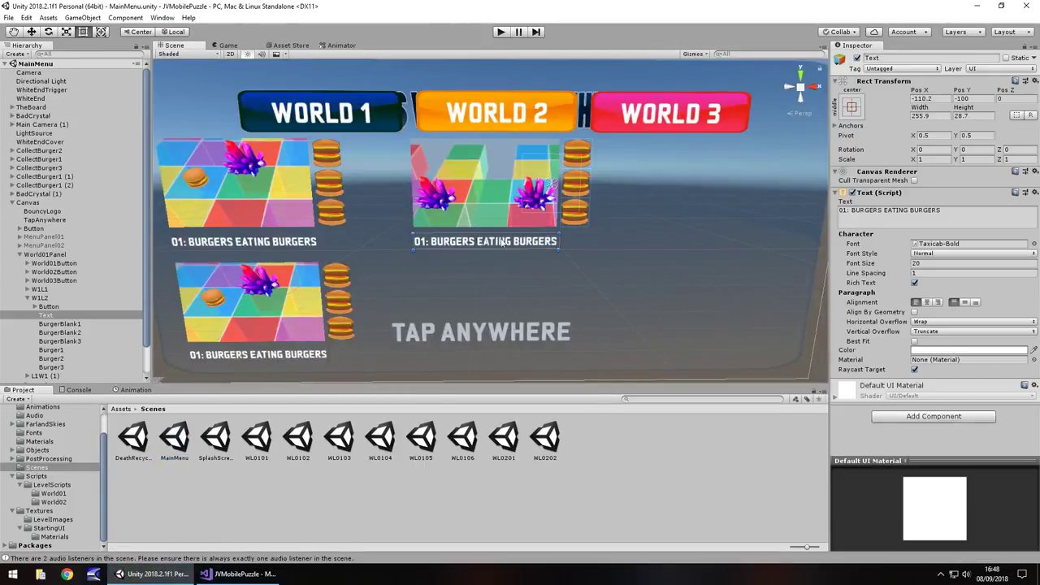
{"action": "left_click", "coordinate": [934, 217]}
{"action": "type", "text": "02"}
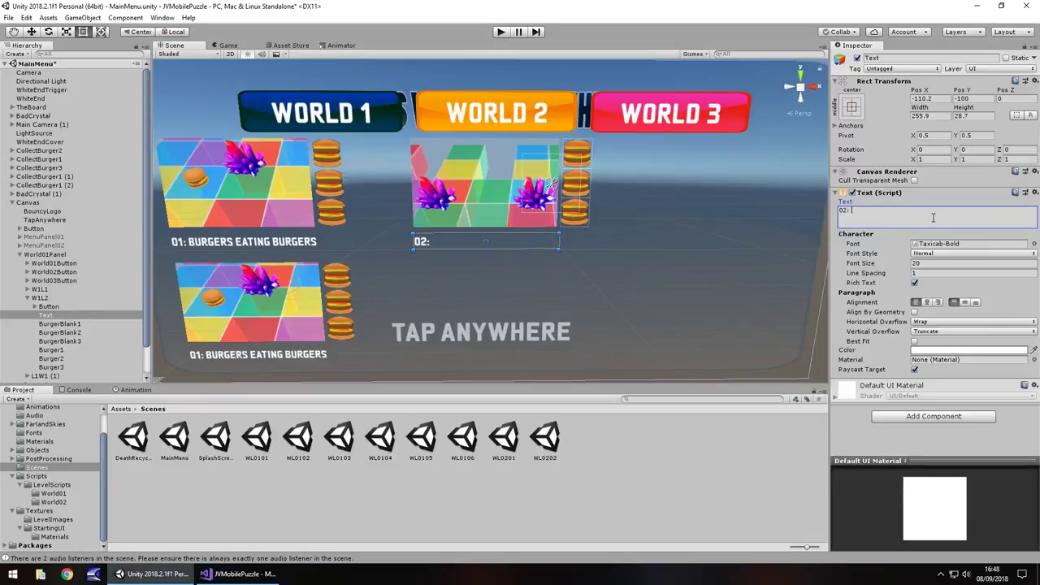
{"action": "type", "text": ": A"}
{"action": "key", "text": "BackSpace"}
{"action": "key", "text": "BackSpace"}
{"action": "type", "text": "A TIRGHT"}
{"action": "key", "text": "BackSpace"}
{"action": "key", "text": "BackSpace"}
{"action": "key", "text": "BackSpace"}
{"action": "key", "text": "BackSpace"}
{"action": "key", "text": "BackSpace"}
{"action": "type", "text": "GHT PATH"}
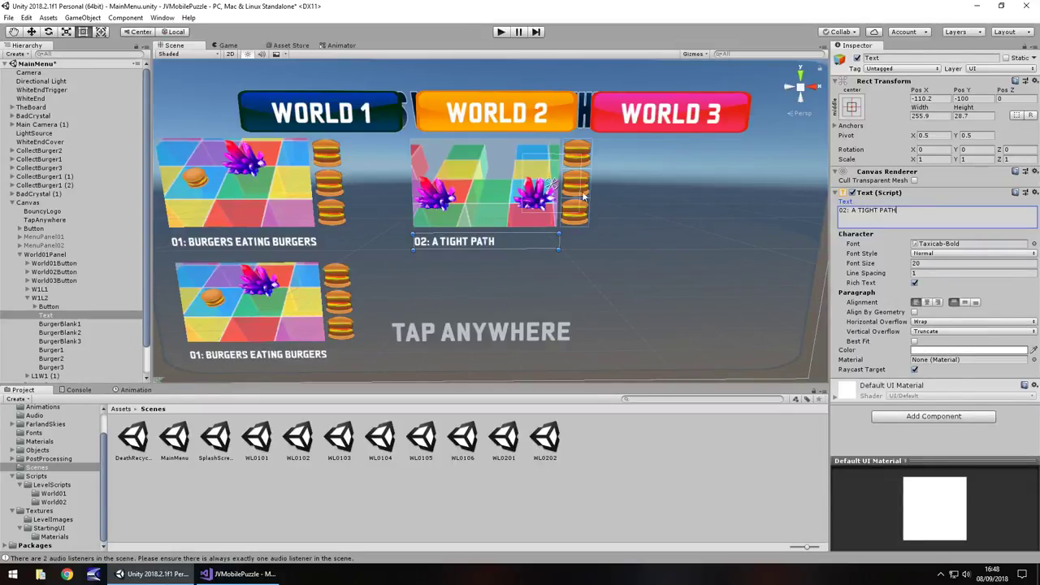
{"action": "left_click", "coordinate": [40, 299]}
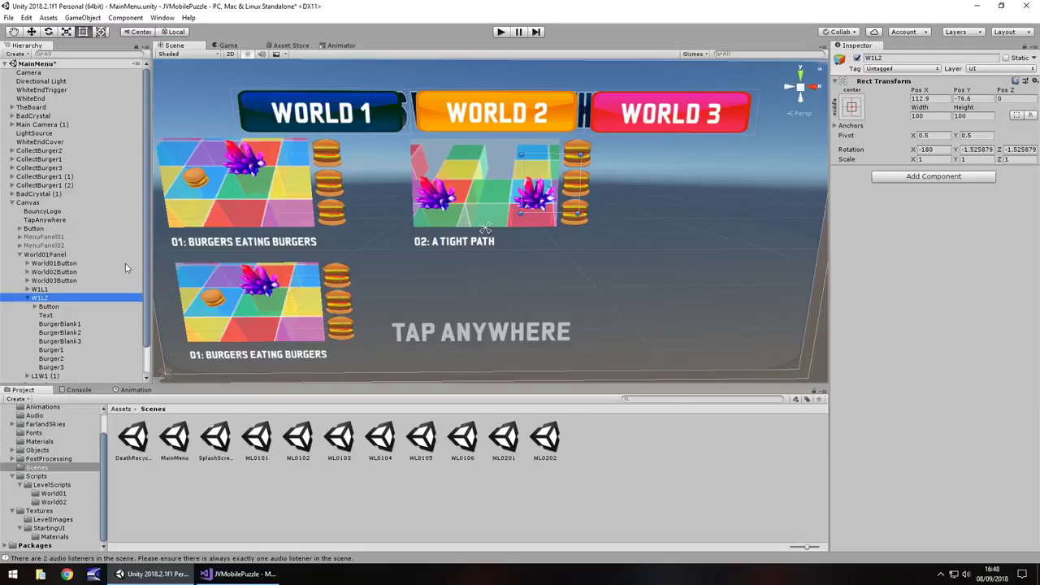
Step: Duplicate W1L2 as W1L3 under World01Panel and move it right of level 2
{"action": "key", "text": "ctrl+d"}
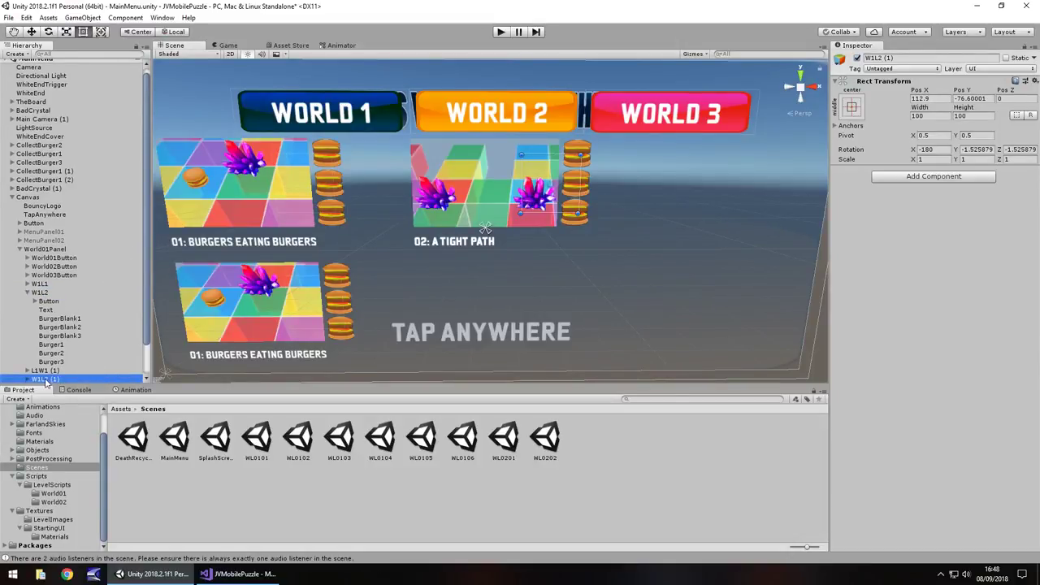
{"action": "left_click", "coordinate": [104, 379]}
{"action": "type", "text": "W1L3"}
{"action": "key", "text": "Return"}
{"action": "left_click_drag", "start_coordinate": [36, 380], "coordinate": [57, 305]}
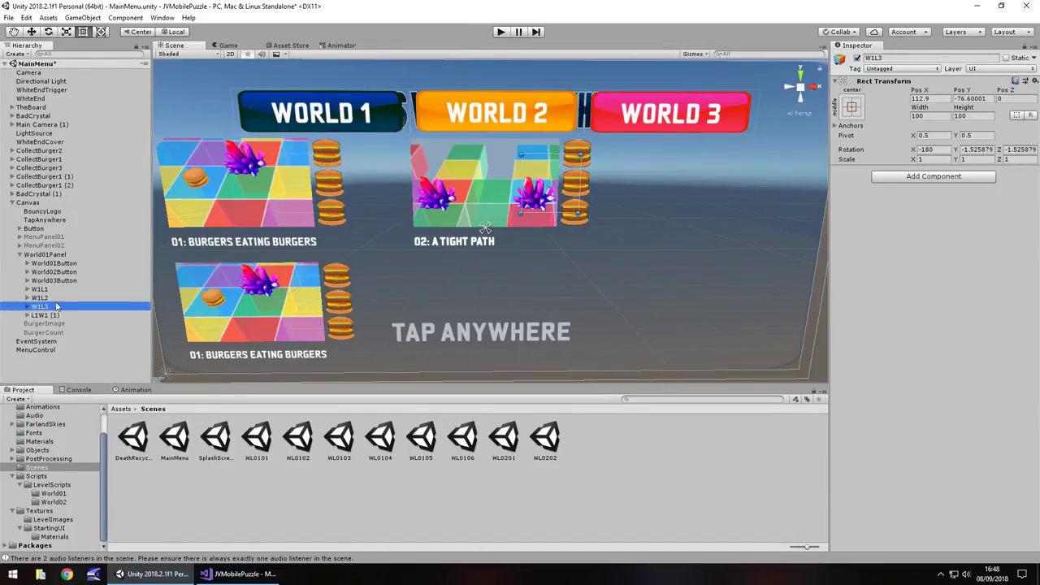
{"action": "middle_click_drag", "start_coordinate": [618, 237], "coordinate": [480, 225]}
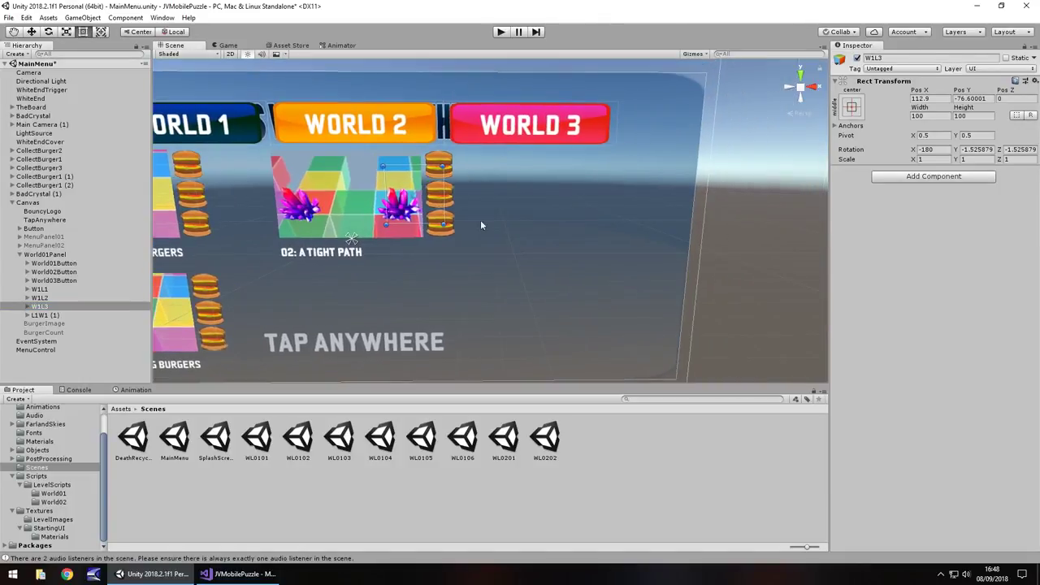
{"action": "left_click_drag", "start_coordinate": [432, 210], "coordinate": [666, 204]}
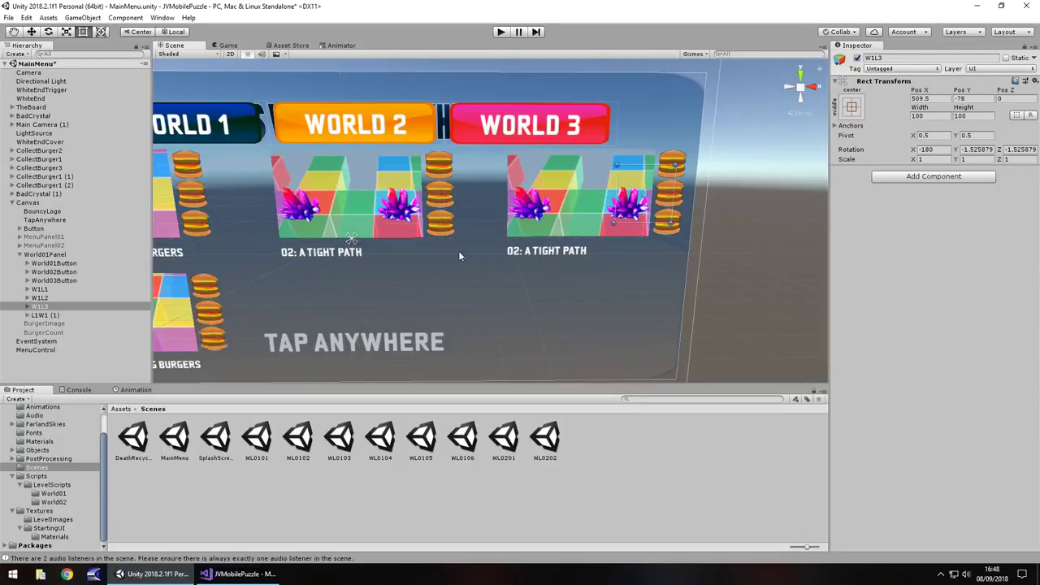
{"action": "middle_click_drag", "start_coordinate": [434, 284], "coordinate": [617, 252]}
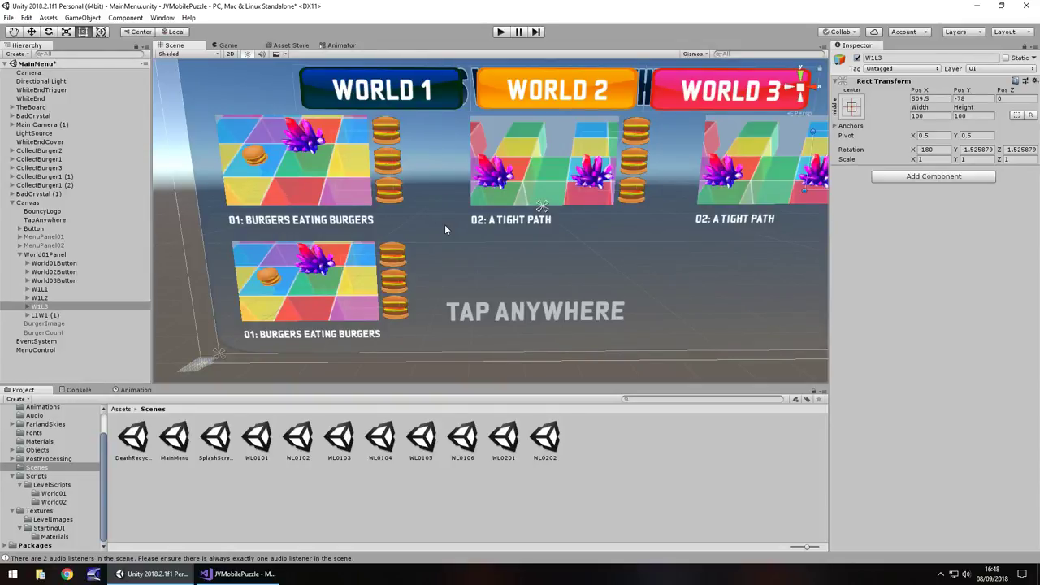
{"action": "middle_click_drag", "start_coordinate": [672, 278], "coordinate": [413, 269]}
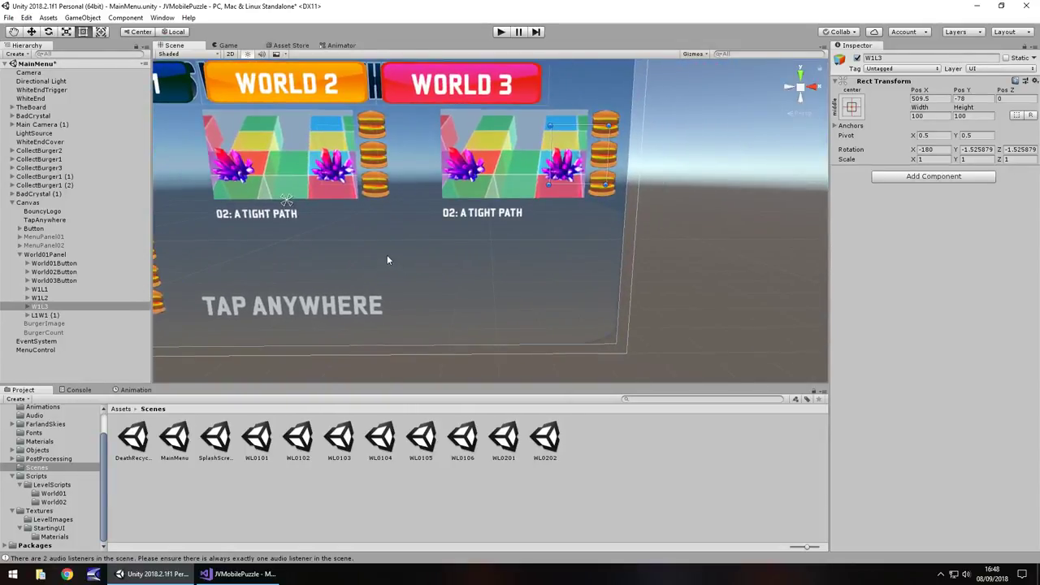
Step: Give the W1L3 button the WL0103 image and save the main menu scene
{"action": "left_click", "coordinate": [483, 200]}
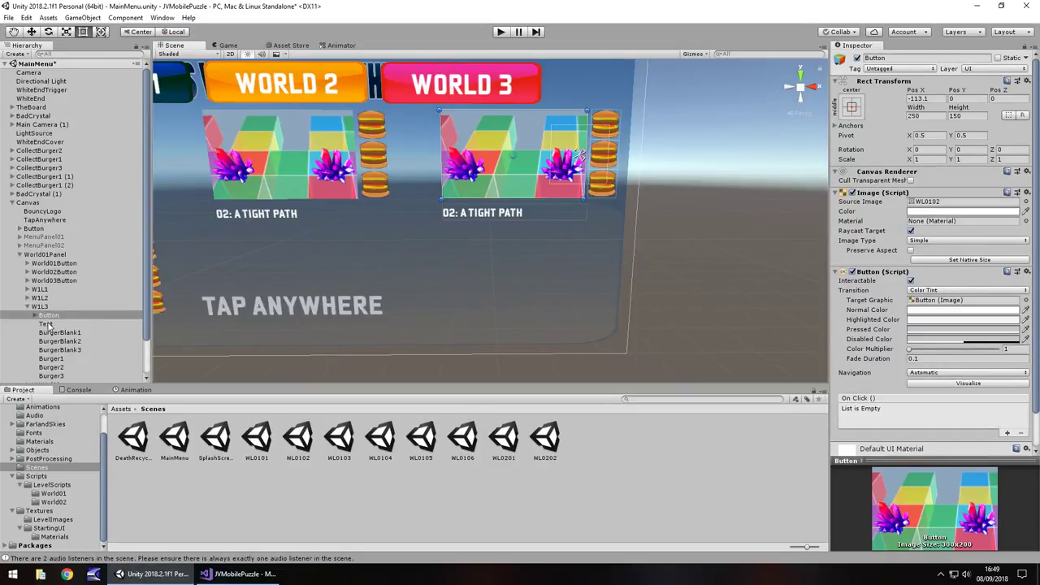
{"action": "left_click", "coordinate": [52, 519]}
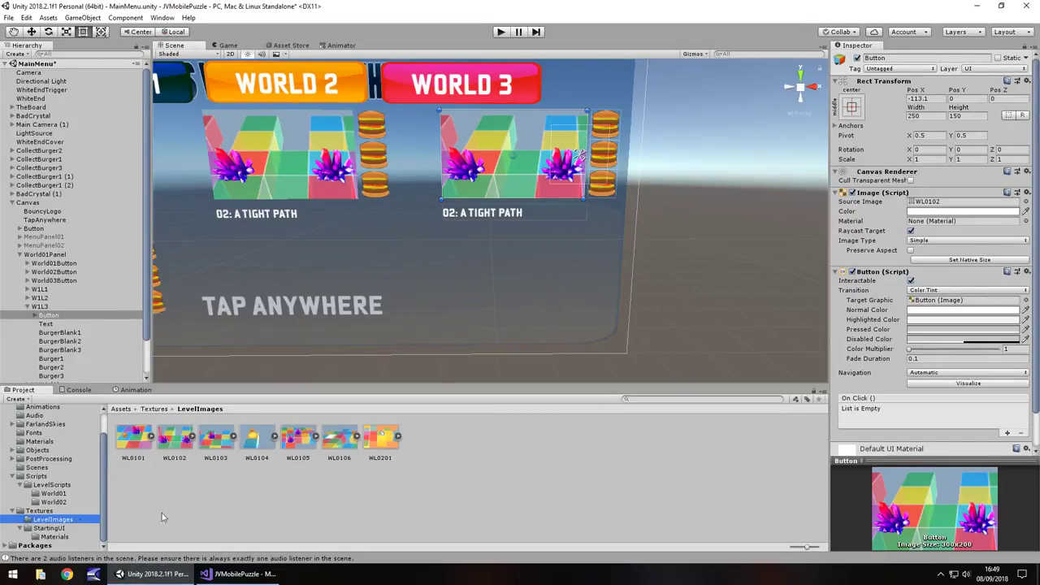
{"action": "left_click_drag", "start_coordinate": [257, 439], "coordinate": [943, 201]}
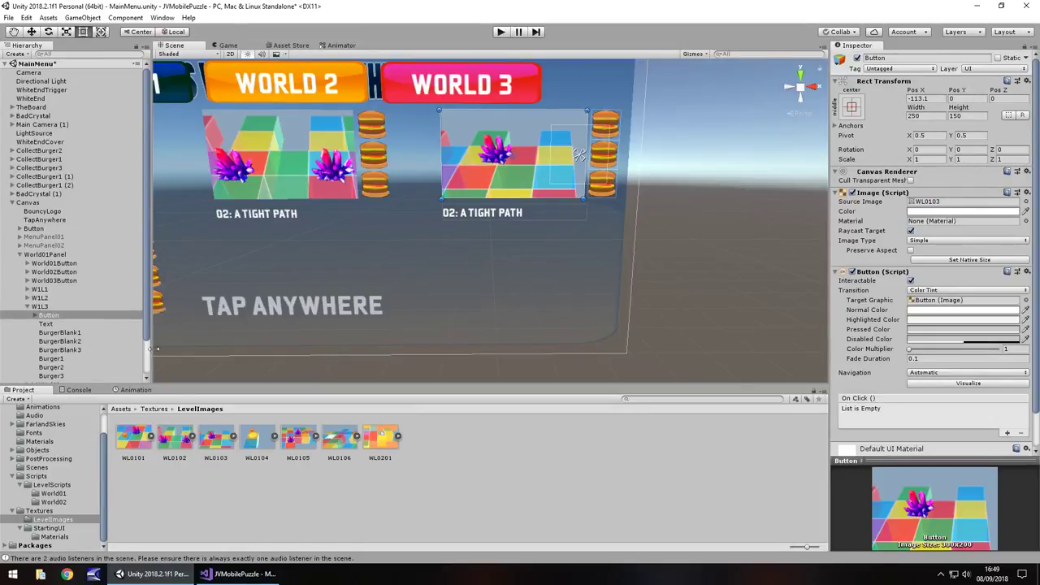
{"action": "key", "text": "ctrl+s"}
Step: Open WL0103 to check its level name, then return to MainMenu
{"action": "left_click", "coordinate": [36, 467]}
{"action": "double_click", "coordinate": [339, 439]}
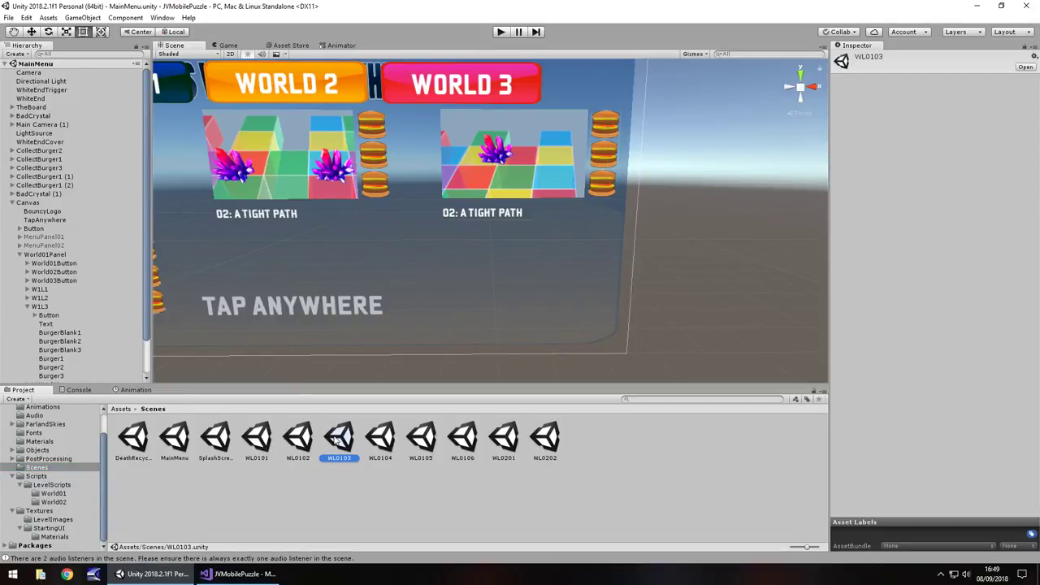
{"action": "left_click", "coordinate": [12, 142]}
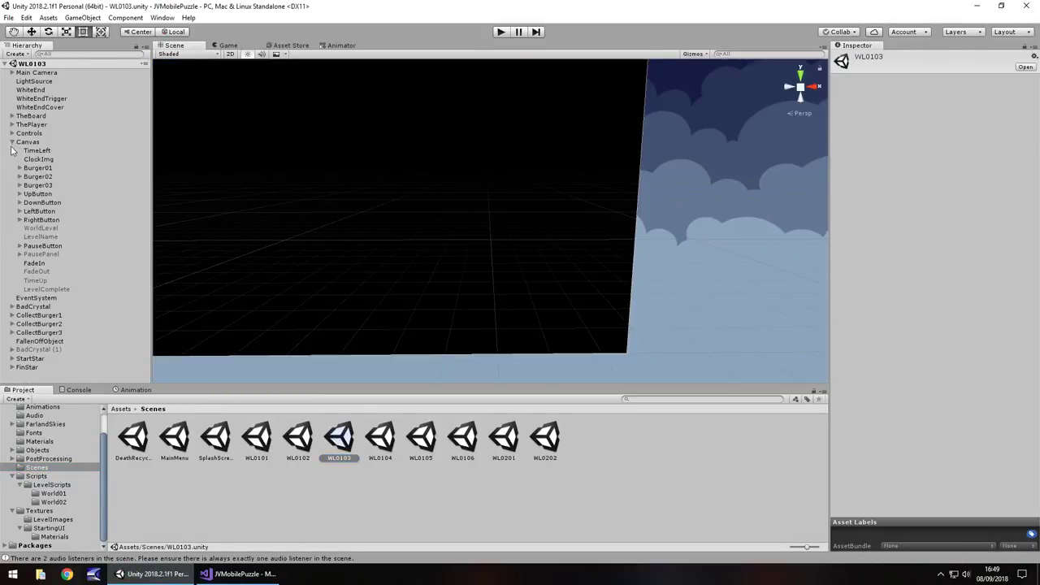
{"action": "left_click", "coordinate": [41, 237]}
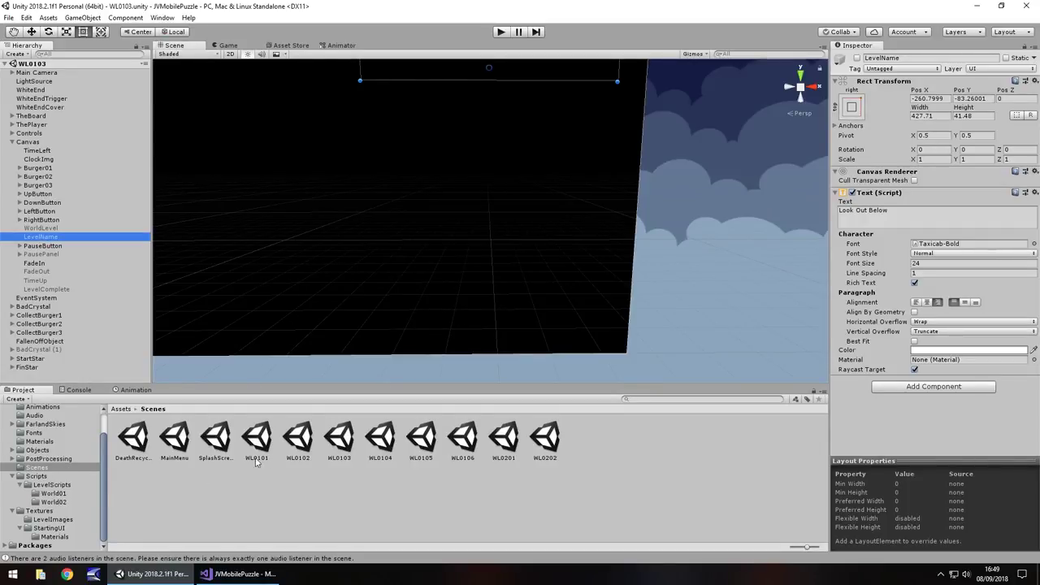
{"action": "double_click", "coordinate": [175, 440]}
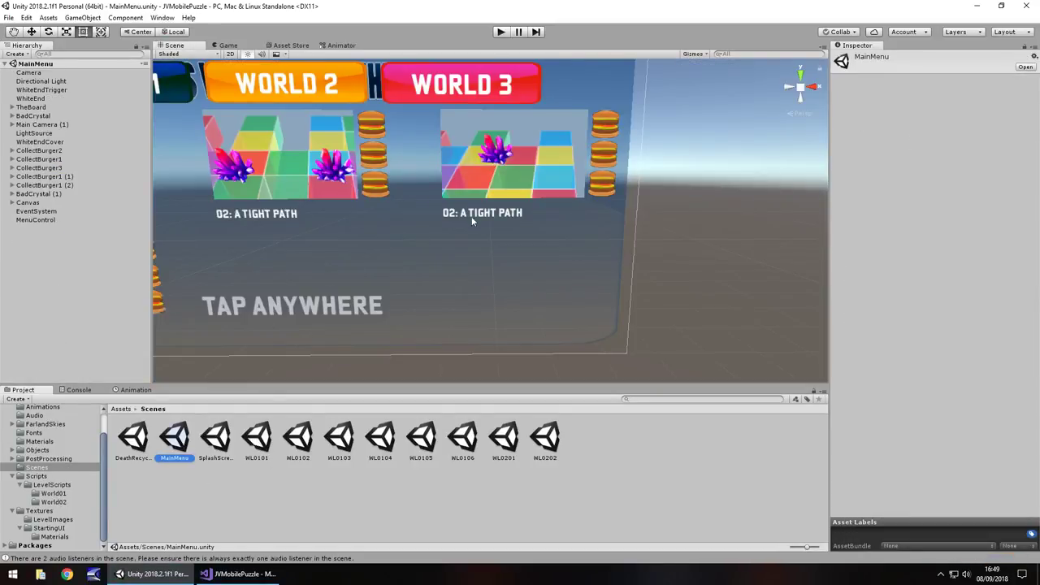
Step: Set the third level's label text to '03: LOOK OUT BELOW'
{"action": "left_click", "coordinate": [472, 216]}
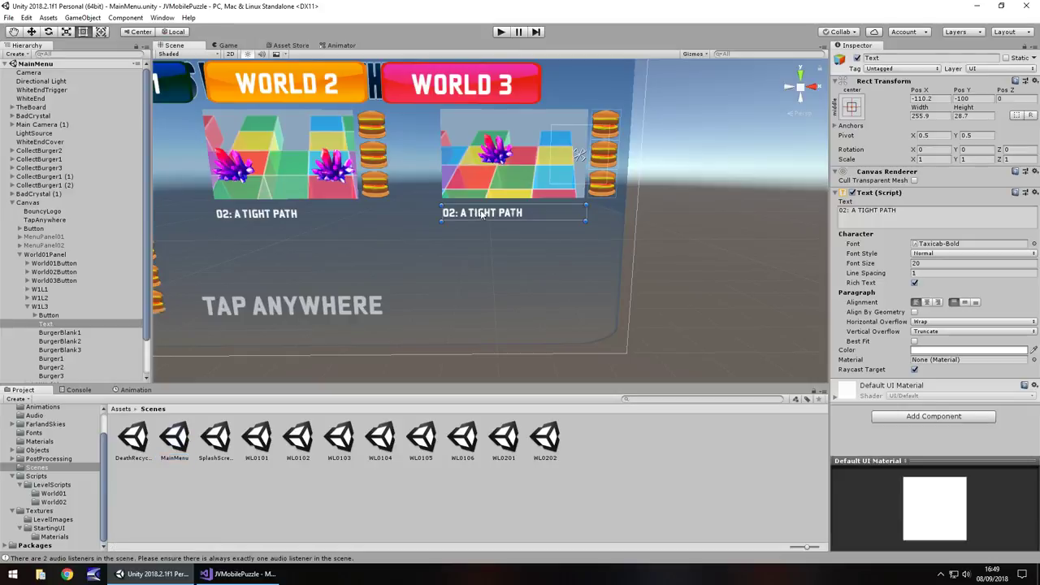
{"action": "left_click", "coordinate": [908, 217]}
{"action": "type", "text": "03"}
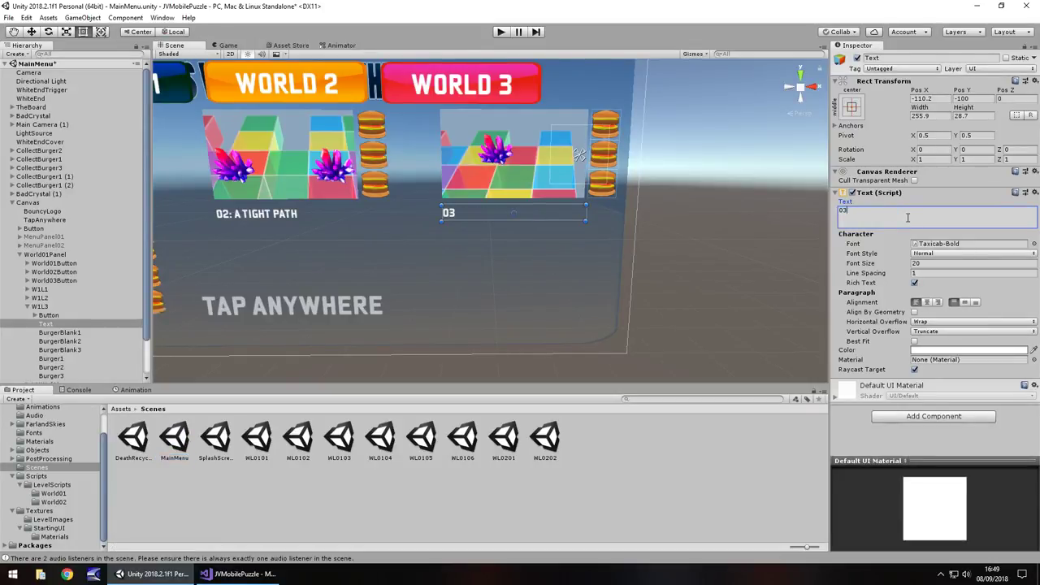
{"action": "type", "text": ": LOOK OUT BELOW"}
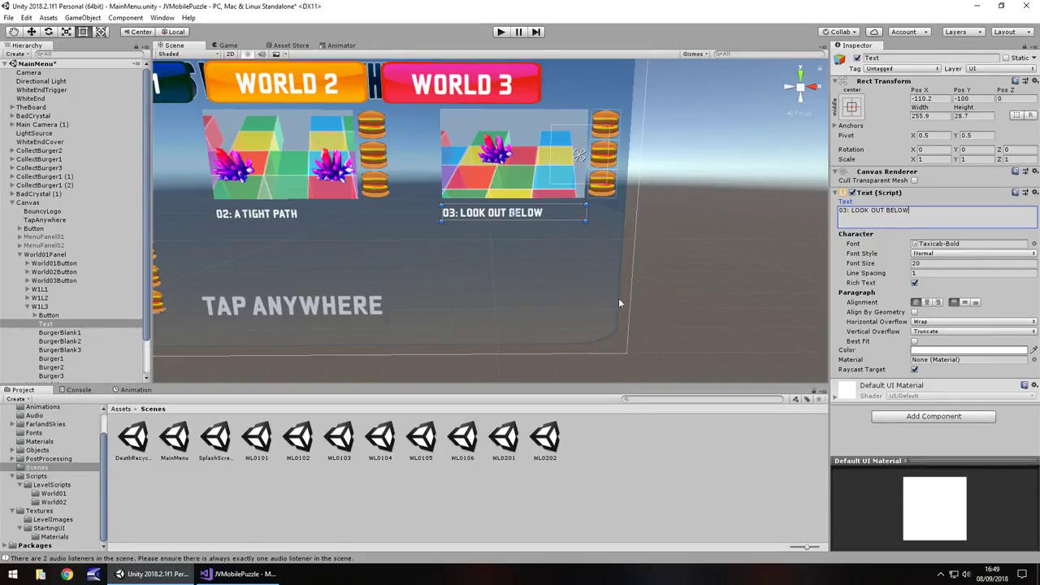
{"action": "middle_click_drag", "start_coordinate": [320, 330], "coordinate": [435, 262]}
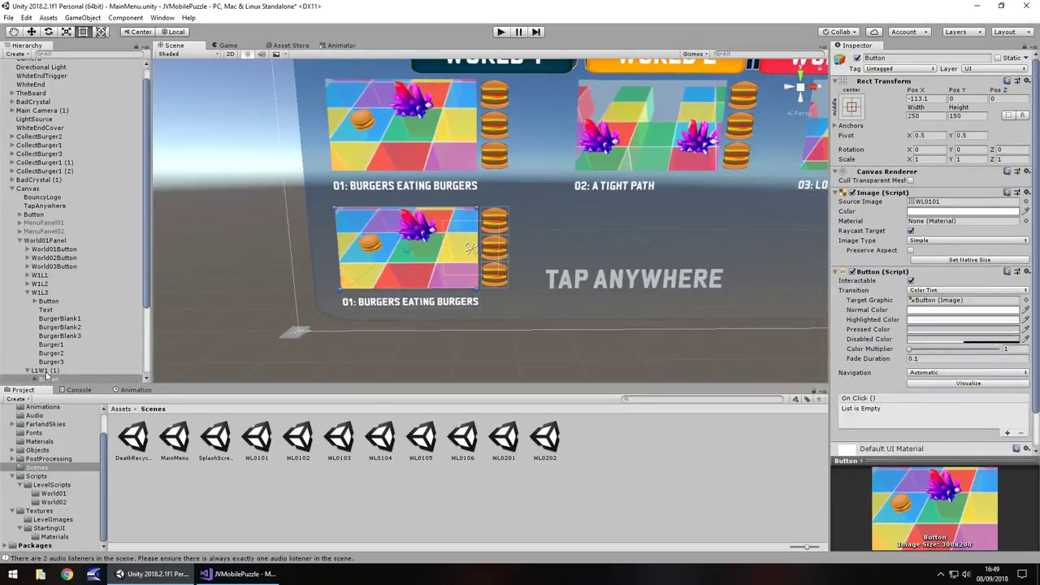
Step: Rename the lower level button L1W1 (1) to W1L4
{"action": "key", "text": "ctrl+d"}
{"action": "key", "text": "F2"}
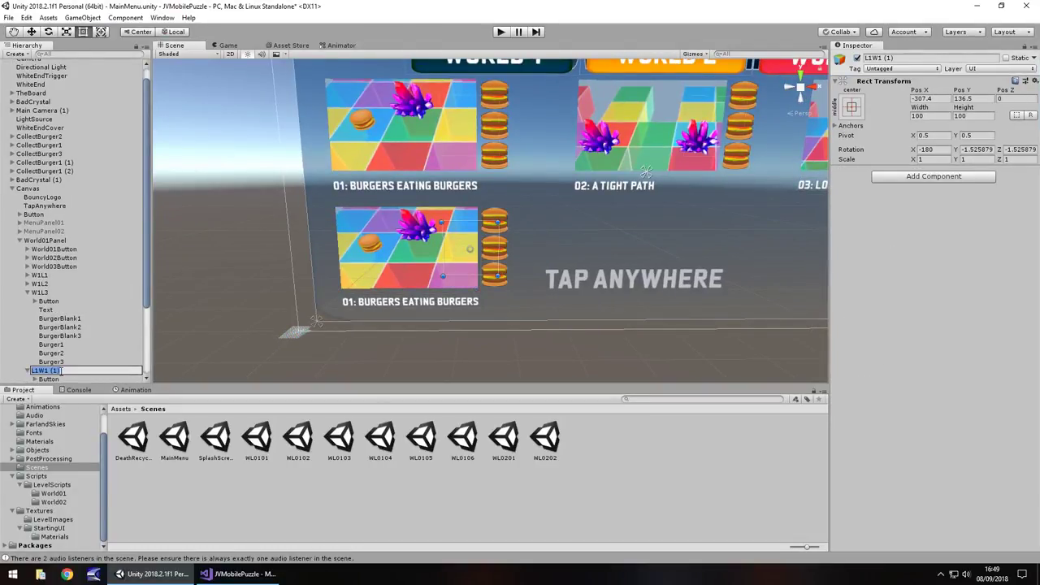
{"action": "type", "text": "W1L"}
{"action": "key", "text": "BackSpace"}
{"action": "key", "text": "BackSpace"}
{"action": "key", "text": "BackSpace"}
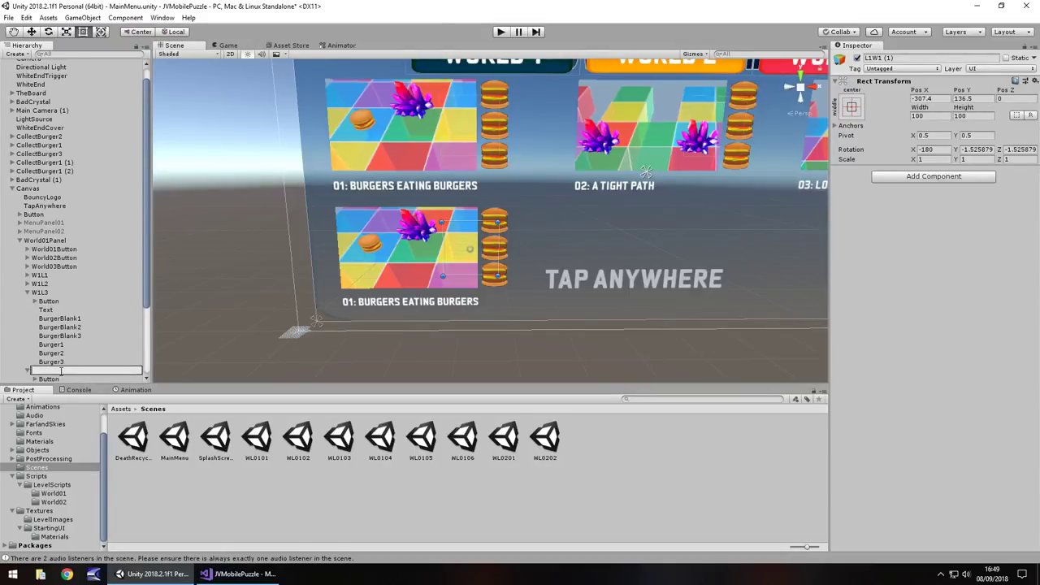
{"action": "type", "text": "W1L4"}
{"action": "key", "text": "Return"}
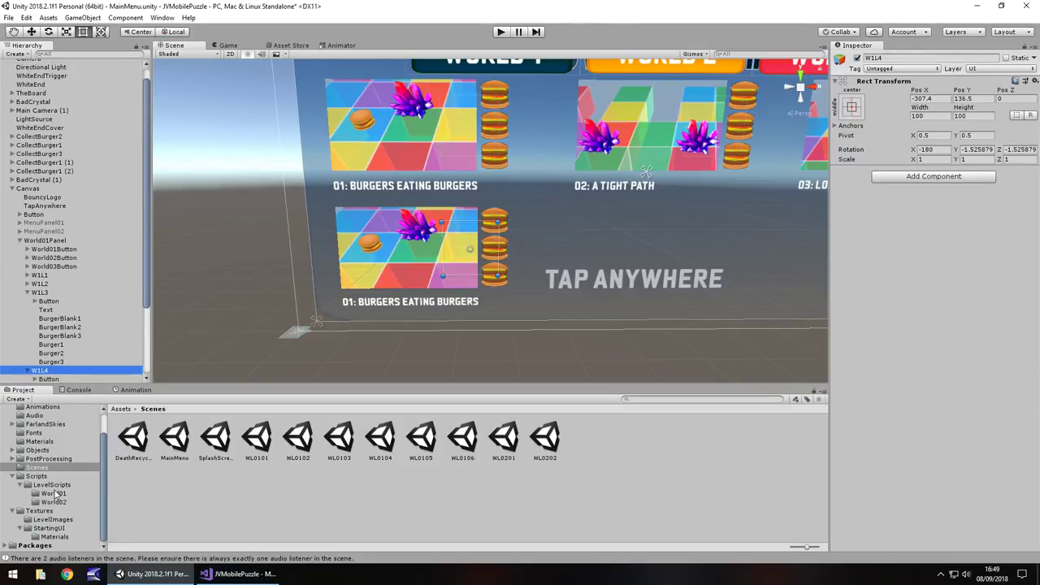
Step: Give W1L4 the WL0104 image and open the WL0104 level scene
{"action": "left_click", "coordinate": [52, 519]}
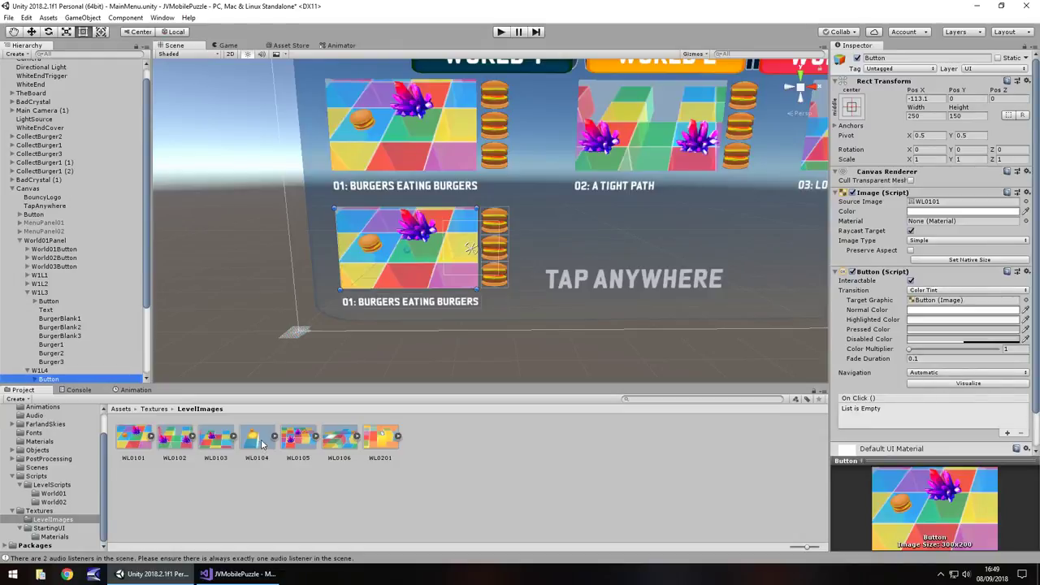
{"action": "left_click_drag", "start_coordinate": [261, 444], "coordinate": [955, 205]}
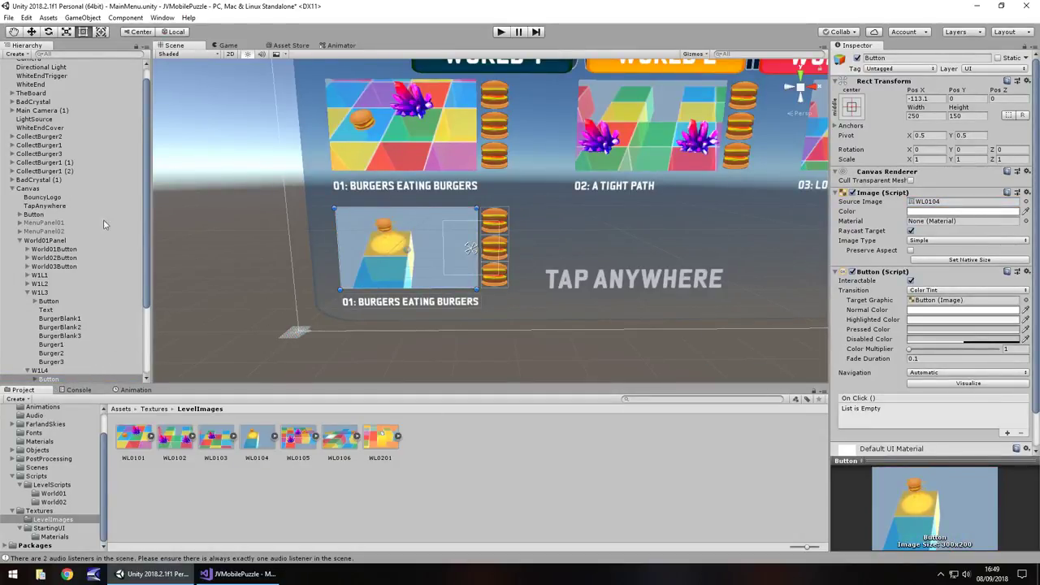
{"action": "left_click", "coordinate": [41, 469]}
{"action": "double_click", "coordinate": [380, 438]}
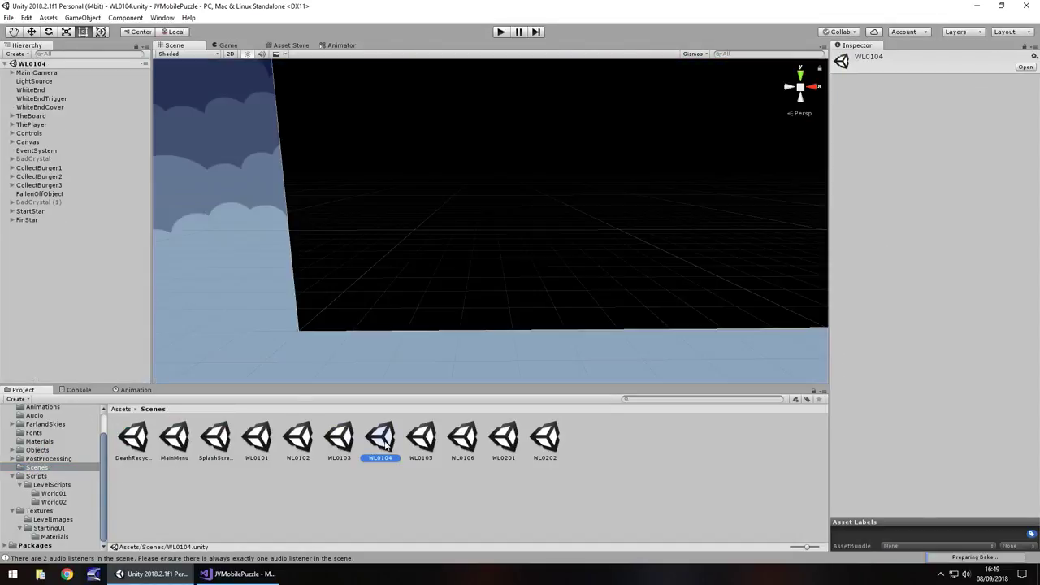
Step: Note WL0104's level name, "'S' Is For Snake", then reopen MainMenu and select W1L4's caption
{"action": "left_click", "coordinate": [12, 143]}
{"action": "left_click", "coordinate": [41, 237]}
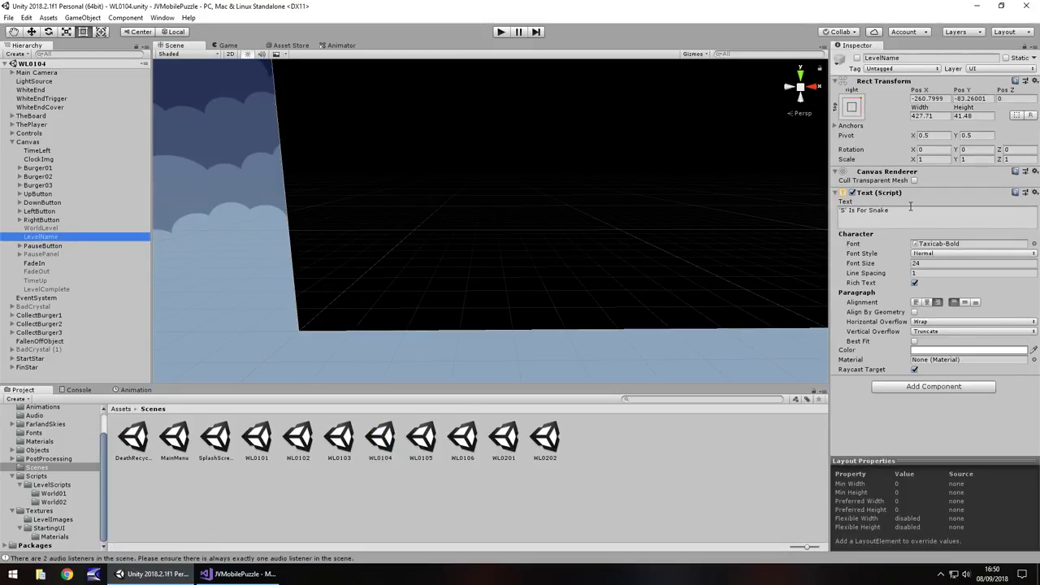
{"action": "left_click", "coordinate": [53, 520]}
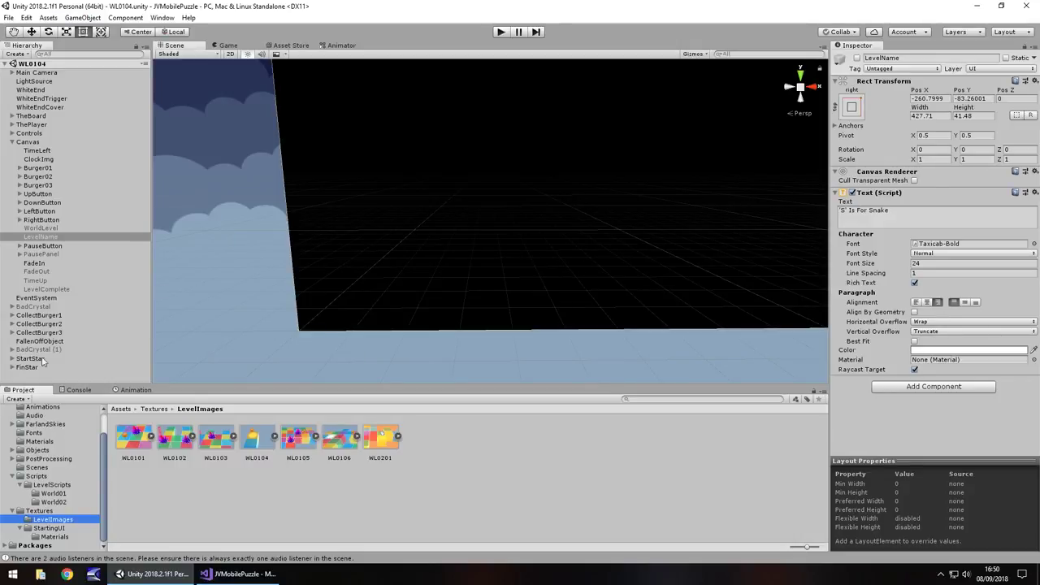
{"action": "left_click", "coordinate": [37, 467]}
{"action": "double_click", "coordinate": [185, 442]}
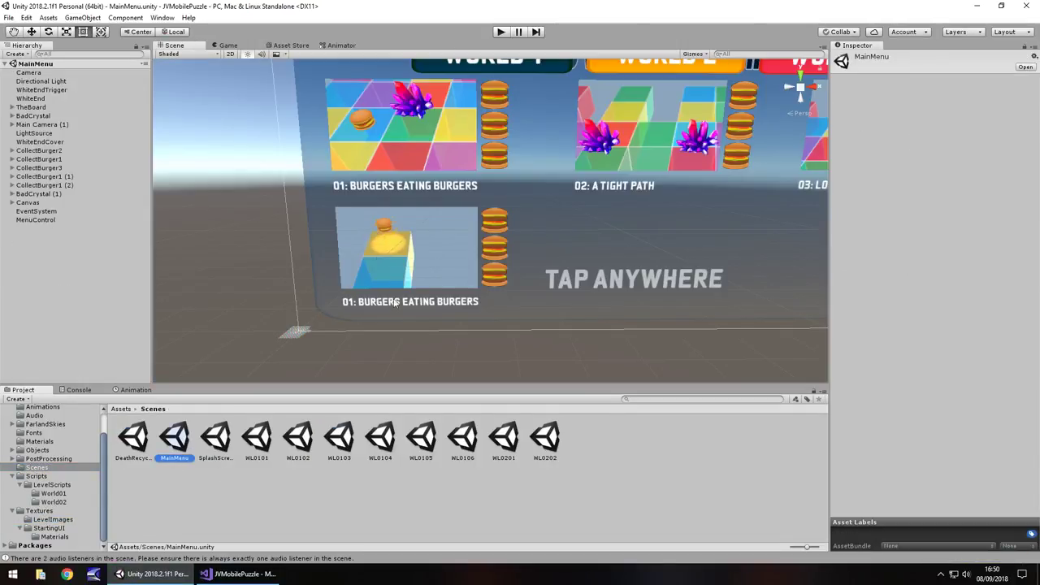
{"action": "left_click", "coordinate": [396, 302]}
{"action": "left_click", "coordinate": [871, 214]}
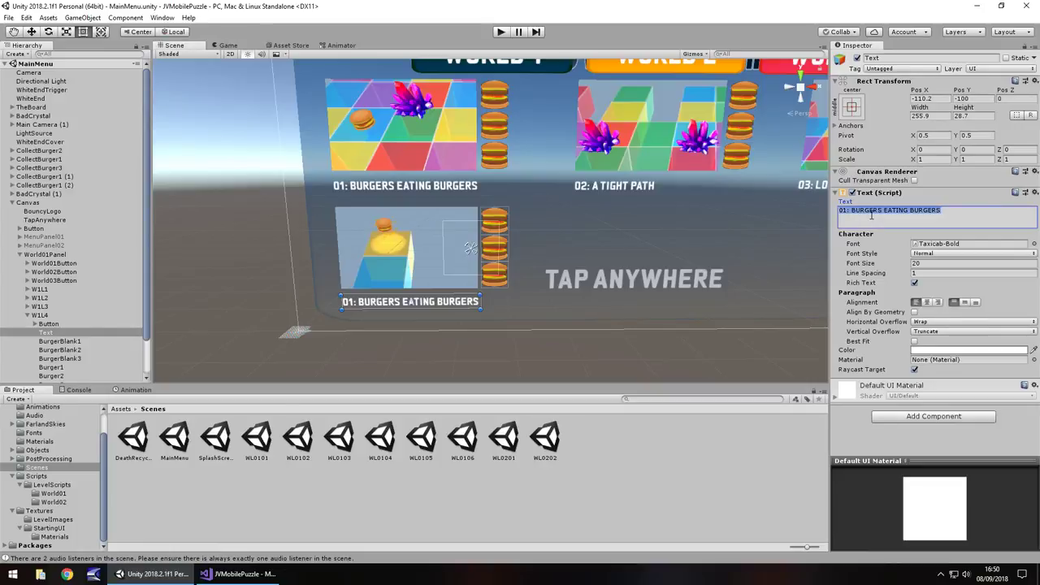
Step: Caption the W1L4 card "04: 'S' IS FOR SNAKE" and collapse W1L4 in the Hierarchy
{"action": "type", "text": "04: 'S"}
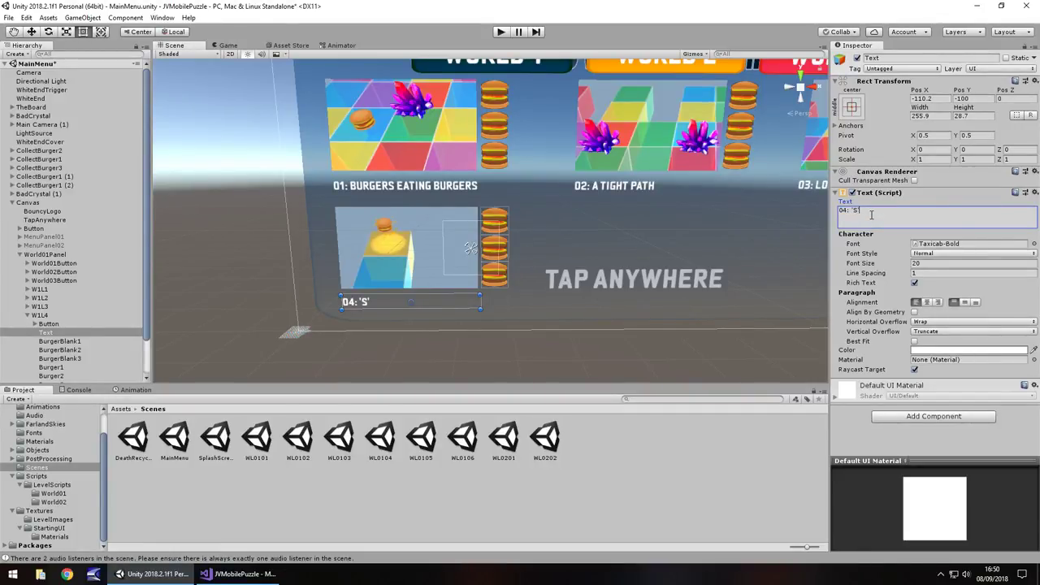
{"action": "type", "text": "' IS FOR SNAKE"}
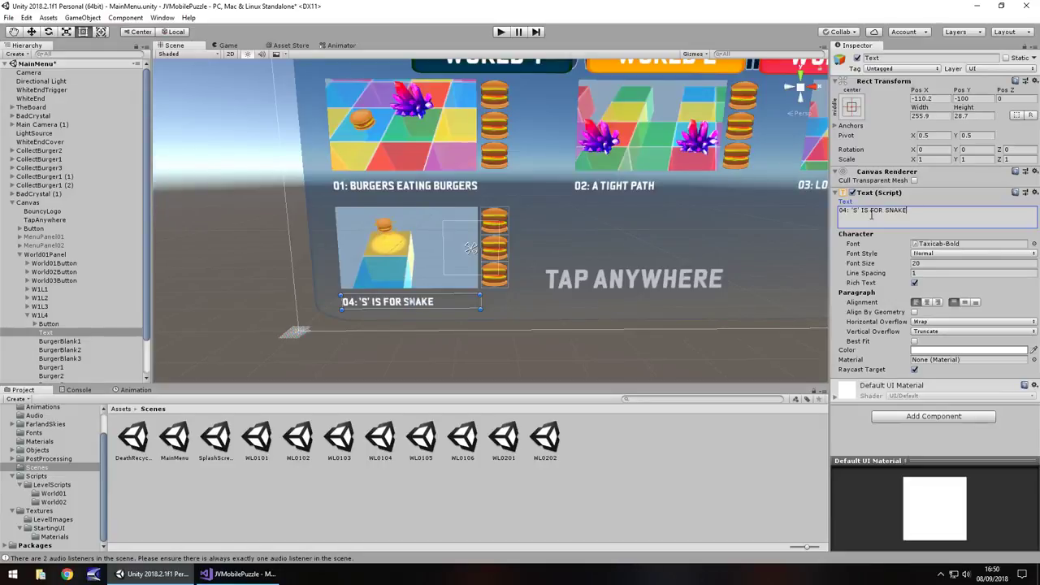
{"action": "left_click", "coordinate": [35, 325]}
{"action": "left_click", "coordinate": [39, 314]}
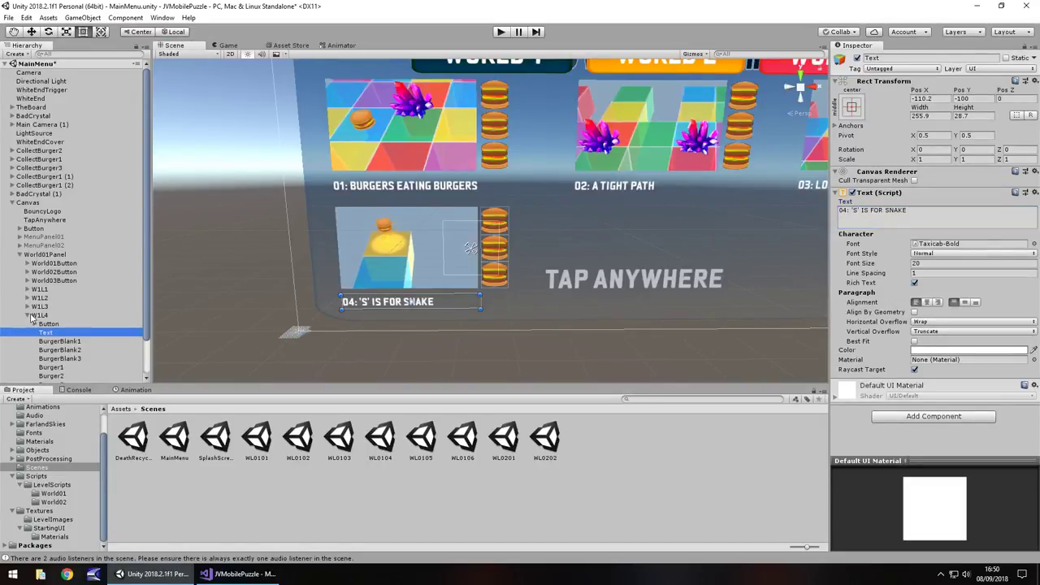
{"action": "left_click", "coordinate": [29, 315]}
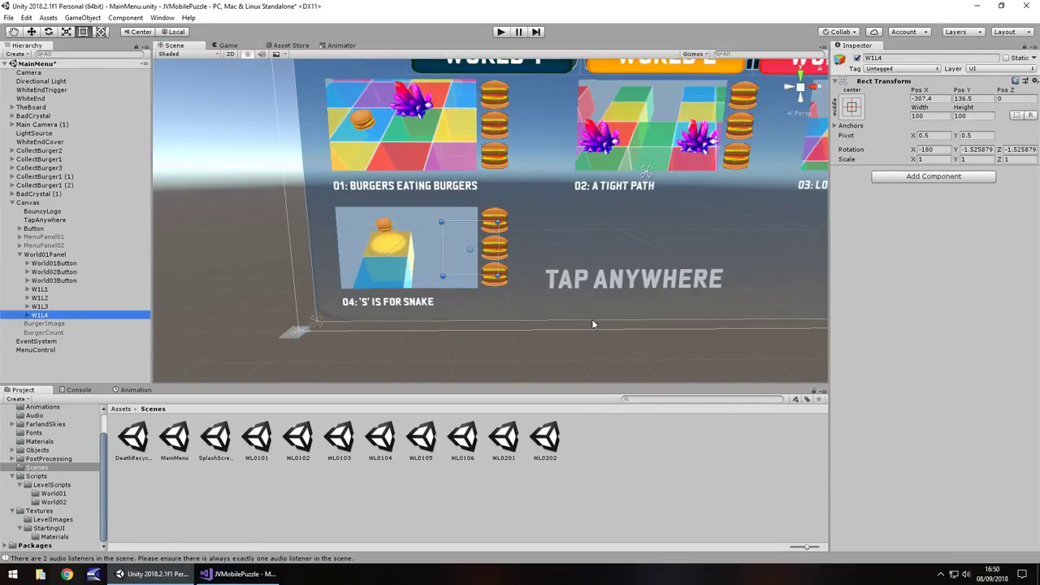
Step: Zoom out over the whole level menu, save MainMenu, and duplicate the W1L2 level card
{"action": "middle_click_drag", "start_coordinate": [695, 351], "coordinate": [474, 348]}
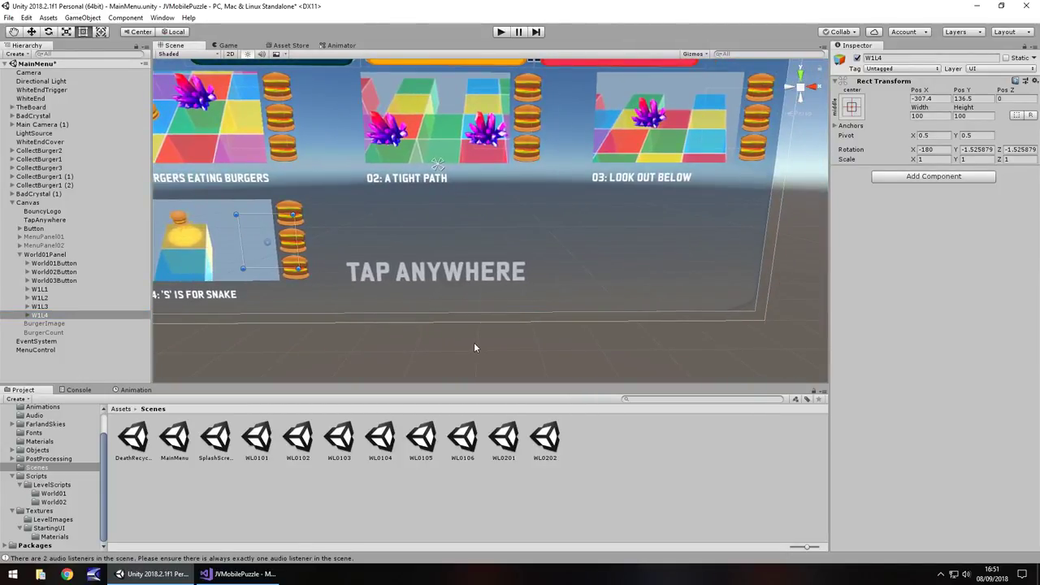
{"action": "left_click", "coordinate": [476, 348]}
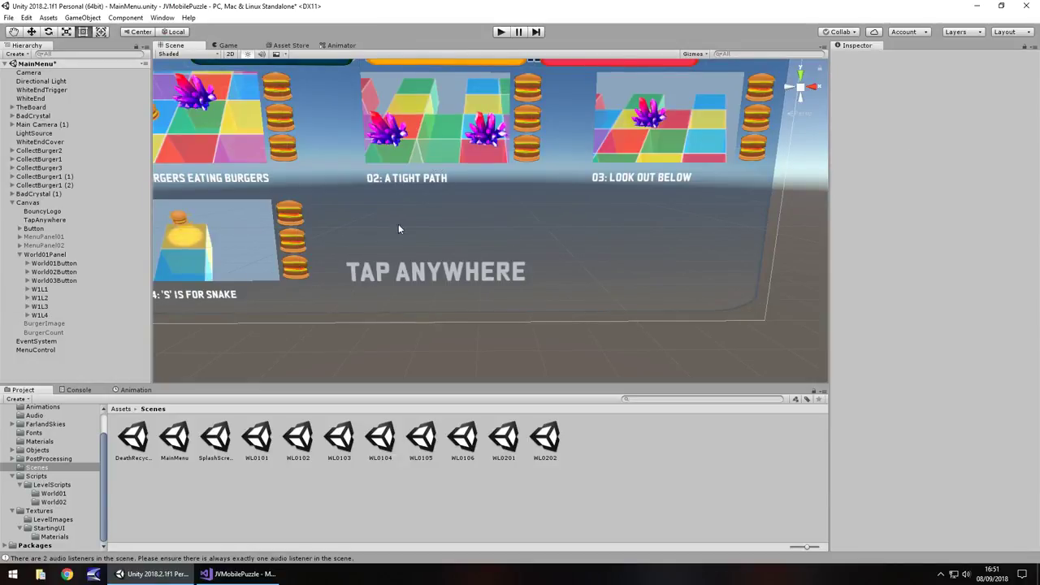
{"action": "scroll", "coordinate": [428, 236], "scroll_direction": "down", "scroll_amount": 2}
{"action": "middle_click_drag", "start_coordinate": [428, 235], "coordinate": [467, 266]}
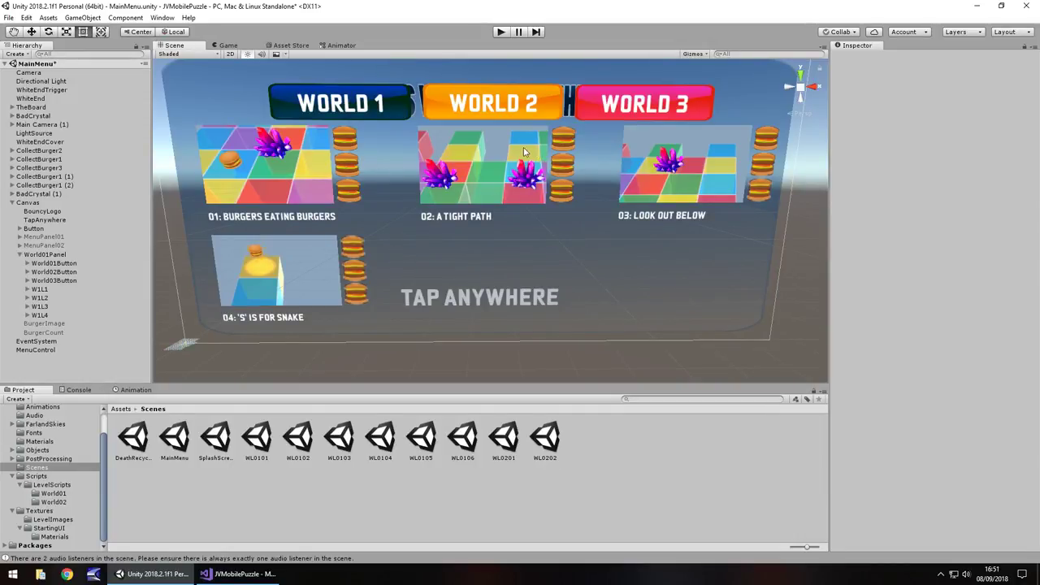
{"action": "key", "text": "ctrl+s"}
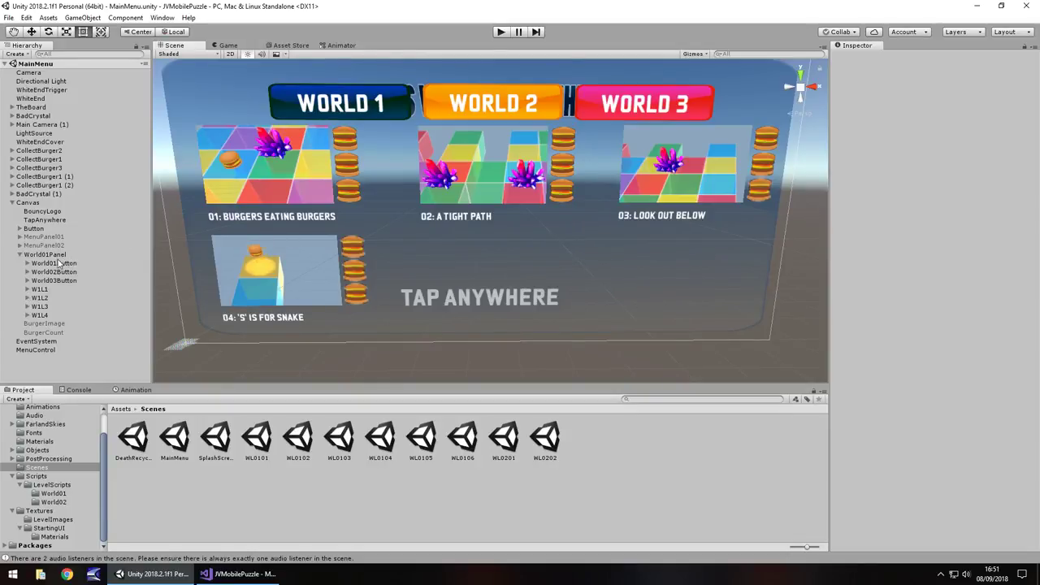
{"action": "left_click", "coordinate": [37, 299]}
{"action": "key", "text": "ctrl+d"}
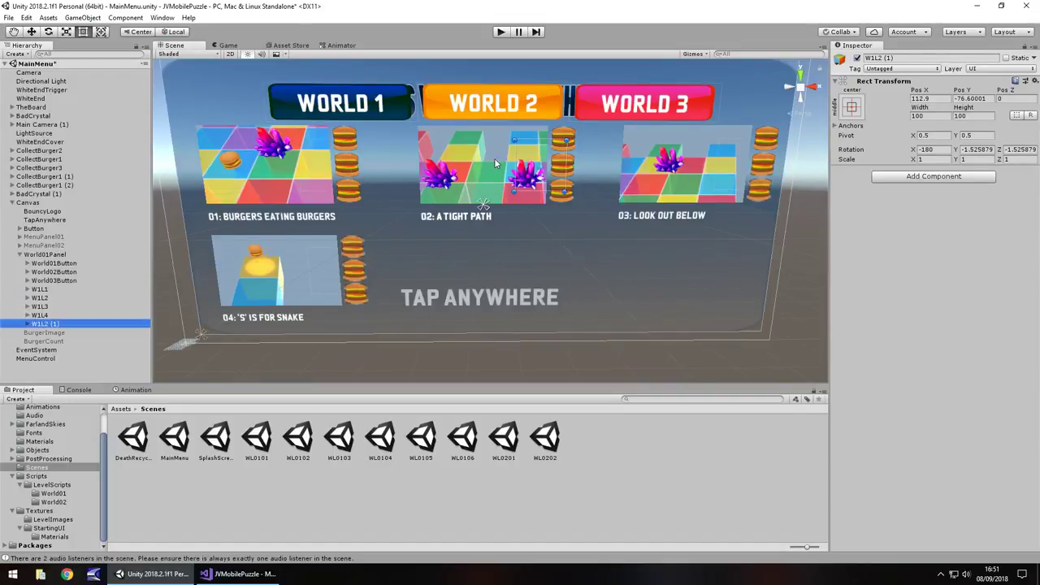
Step: Place the copied W1L2 card in the second row beside card 04
{"action": "left_click_drag", "start_coordinate": [544, 162], "coordinate": [546, 271]}
{"action": "middle_click_drag", "start_coordinate": [612, 271], "coordinate": [547, 174]}
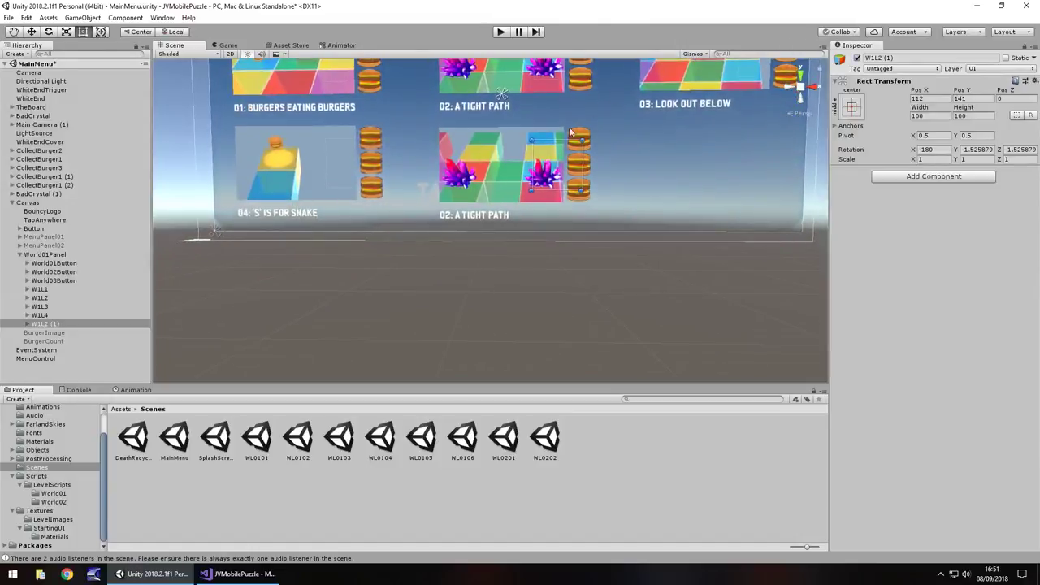
{"action": "left_click_drag", "start_coordinate": [547, 175], "coordinate": [550, 173]}
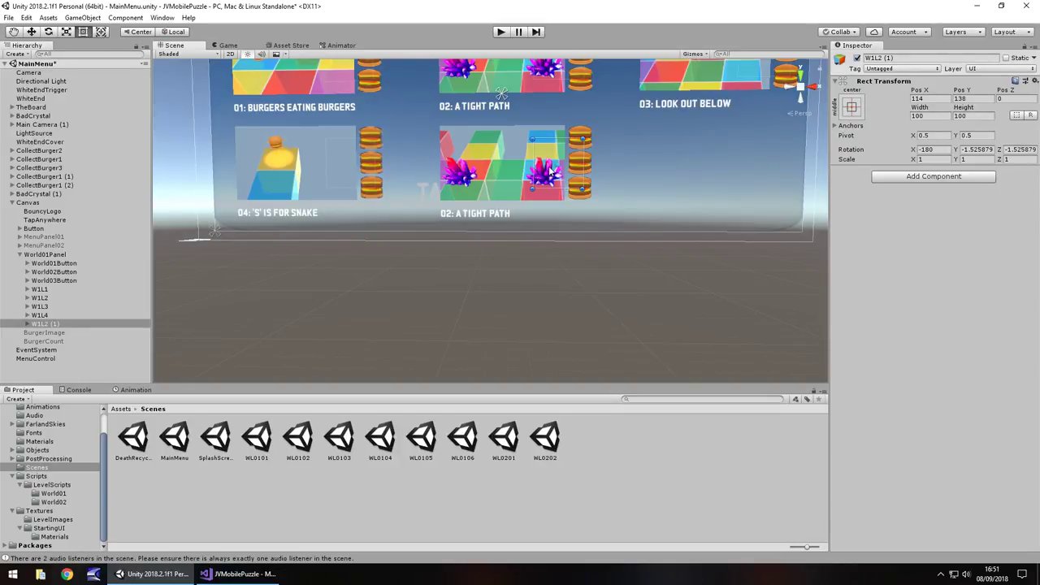
{"action": "left_click_drag", "start_coordinate": [550, 168], "coordinate": [552, 173]}
Step: Set the copied card's Button Source Image to the WL0105 level picture
{"action": "left_click", "coordinate": [543, 196]}
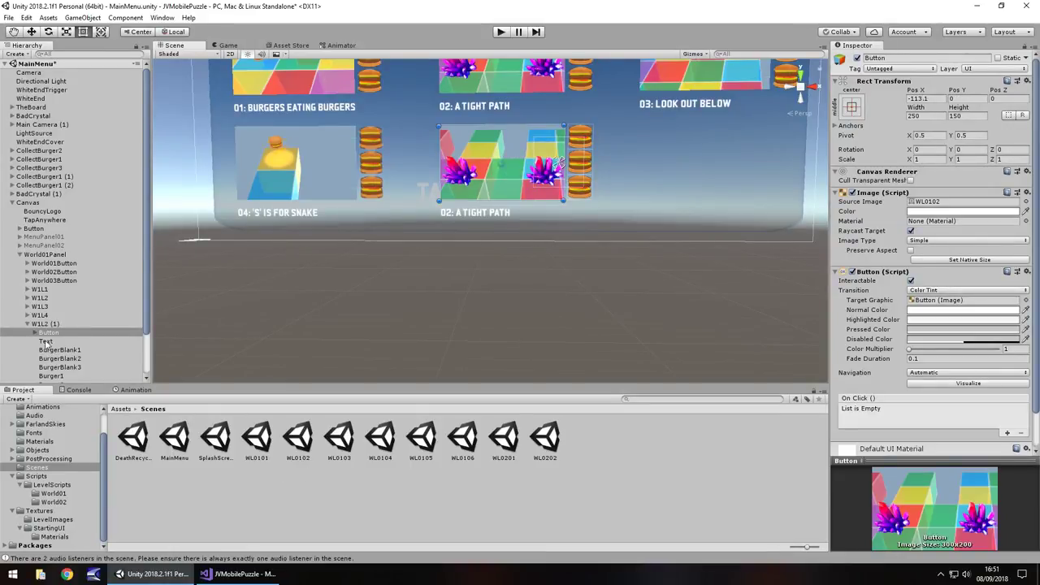
{"action": "left_click", "coordinate": [51, 521]}
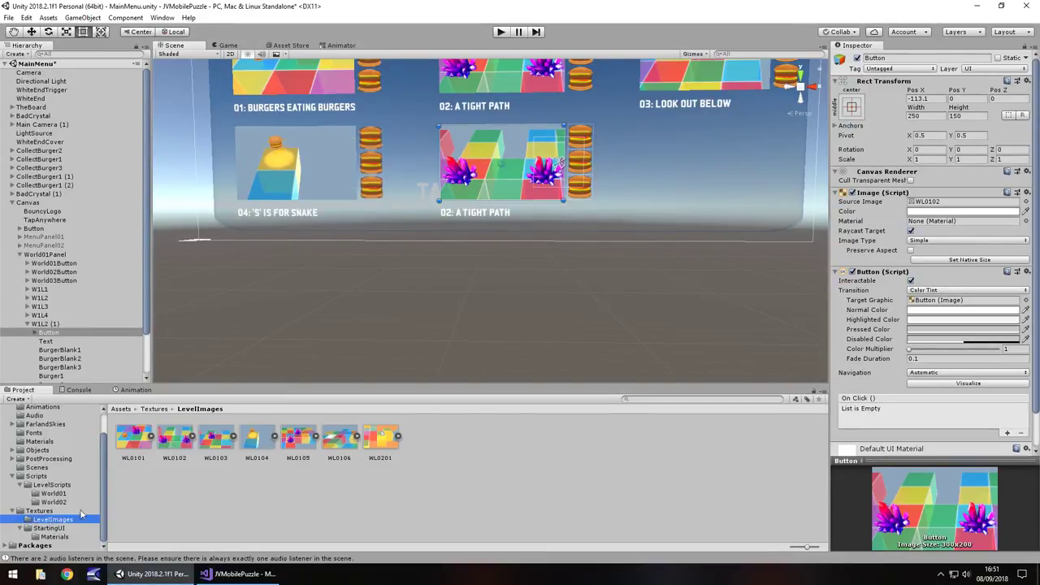
{"action": "left_click_drag", "start_coordinate": [958, 204], "coordinate": [946, 203]}
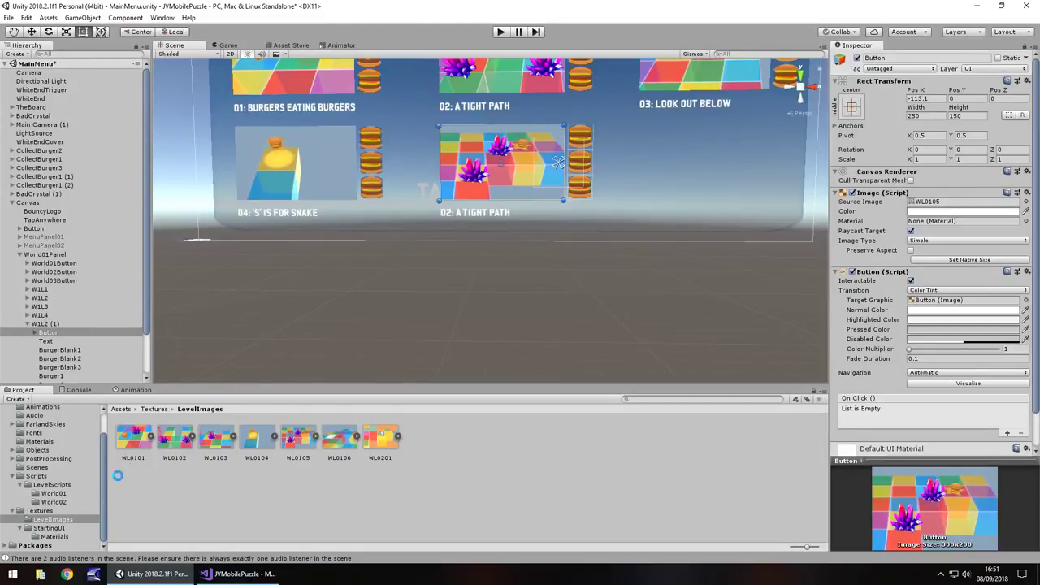
{"action": "left_click", "coordinate": [36, 468]}
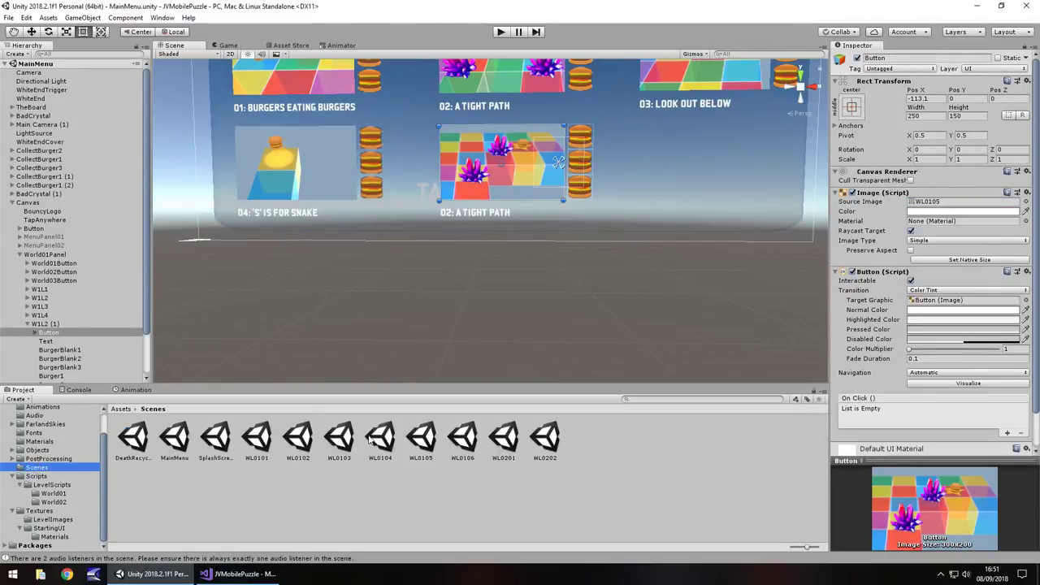
{"action": "double_click", "coordinate": [429, 441]}
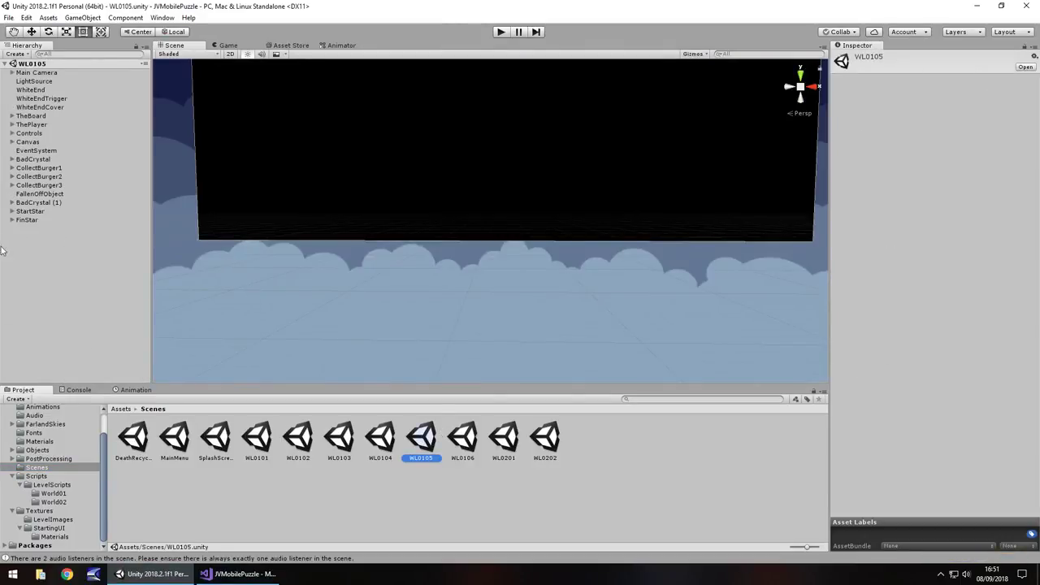
{"action": "left_click", "coordinate": [12, 142]}
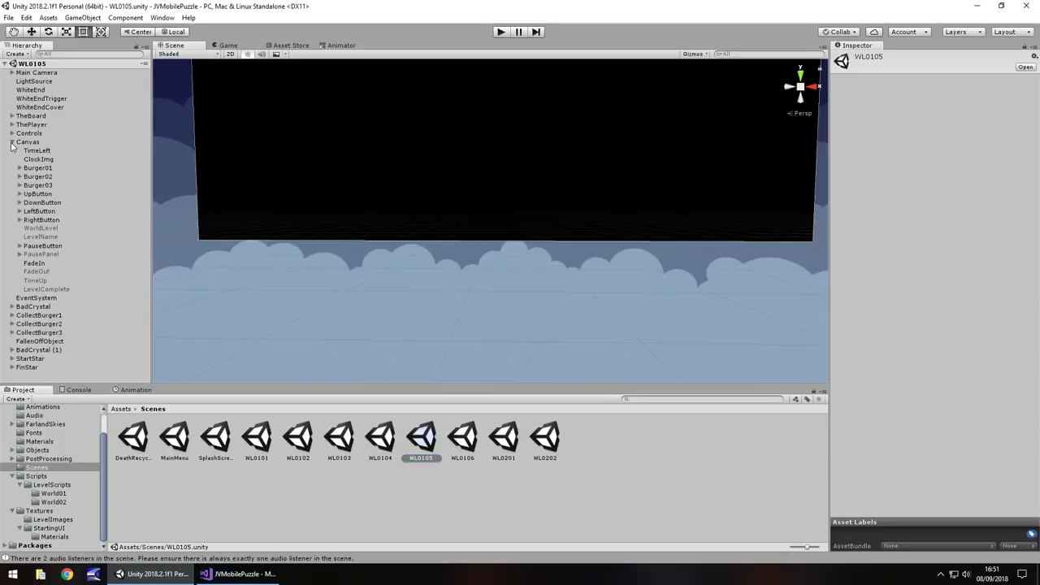
{"action": "left_click", "coordinate": [34, 238]}
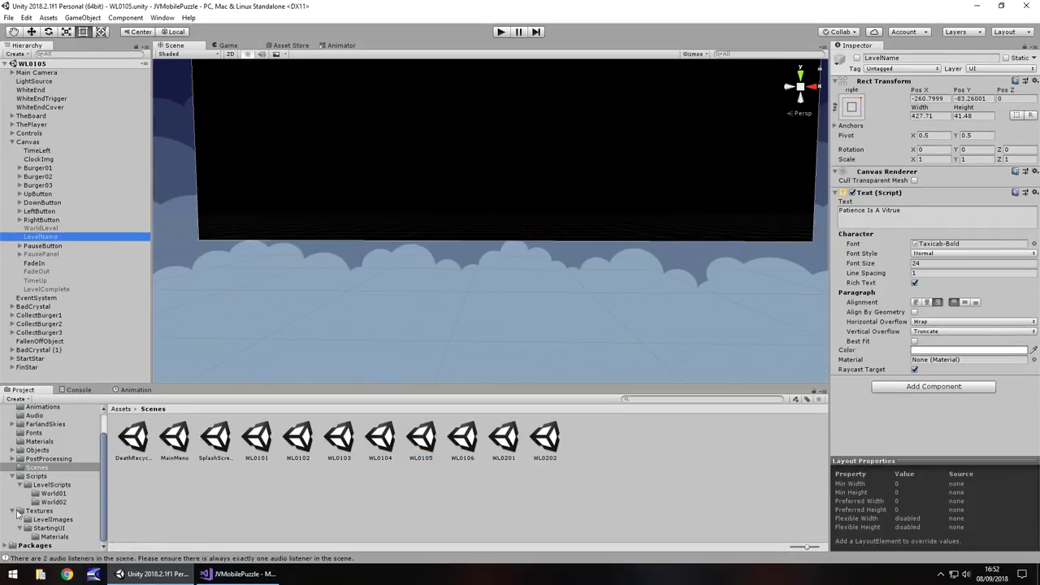
{"action": "left_click", "coordinate": [50, 521]}
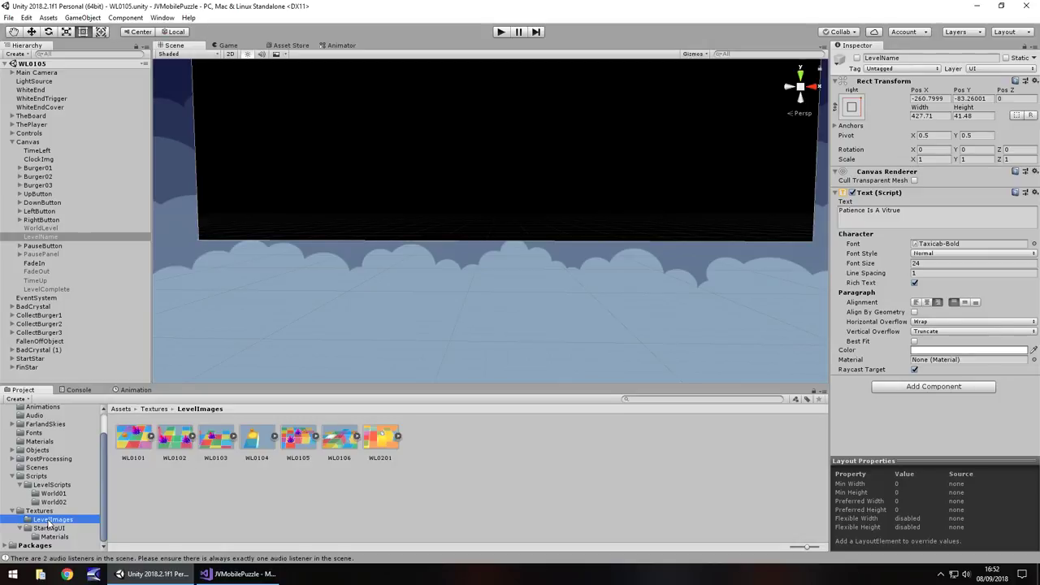
{"action": "left_click", "coordinate": [36, 467]}
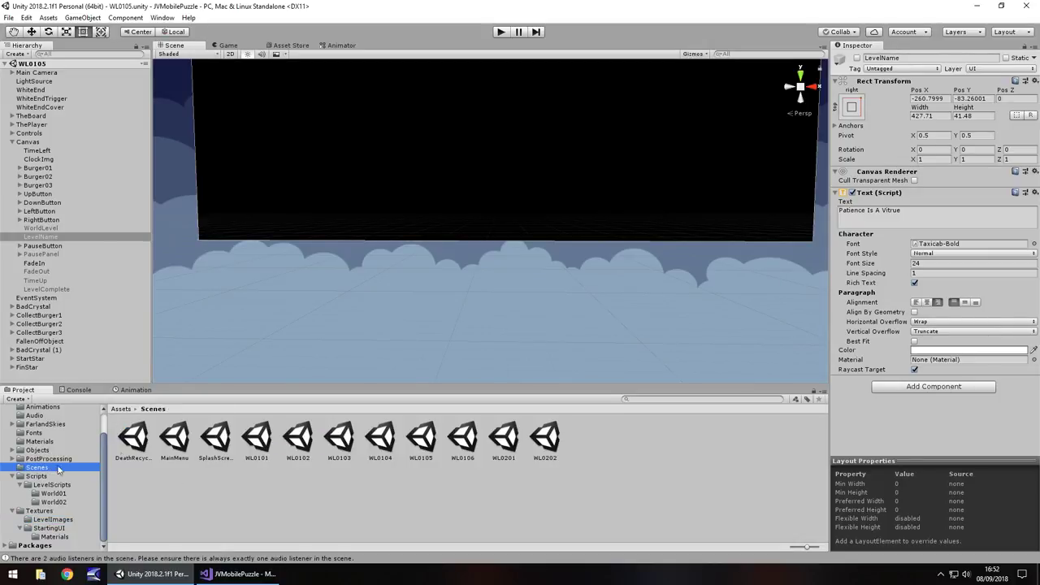
{"action": "left_click", "coordinate": [174, 439]}
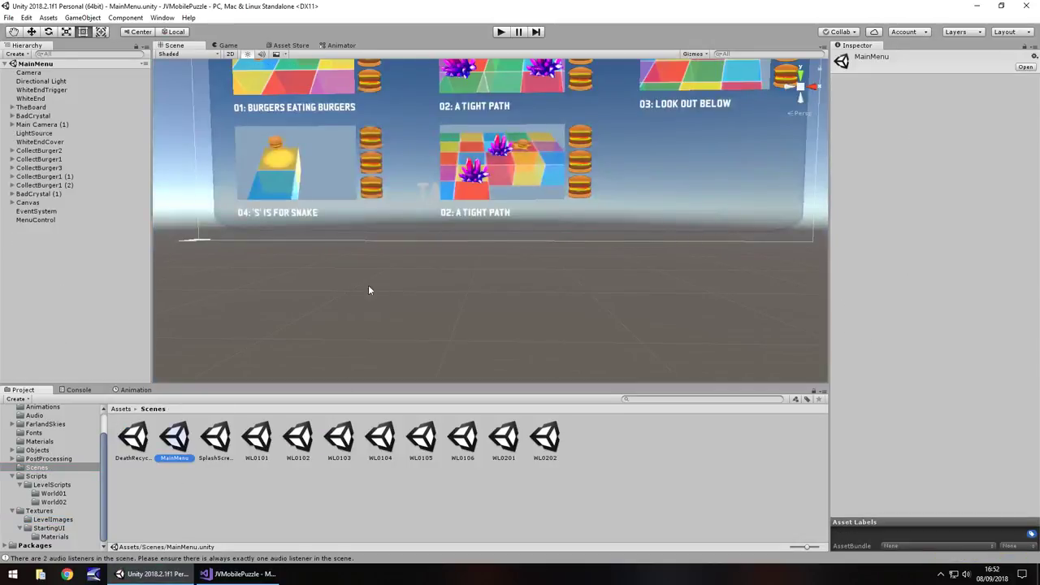
{"action": "left_click", "coordinate": [472, 214]}
{"action": "left_click", "coordinate": [897, 221]}
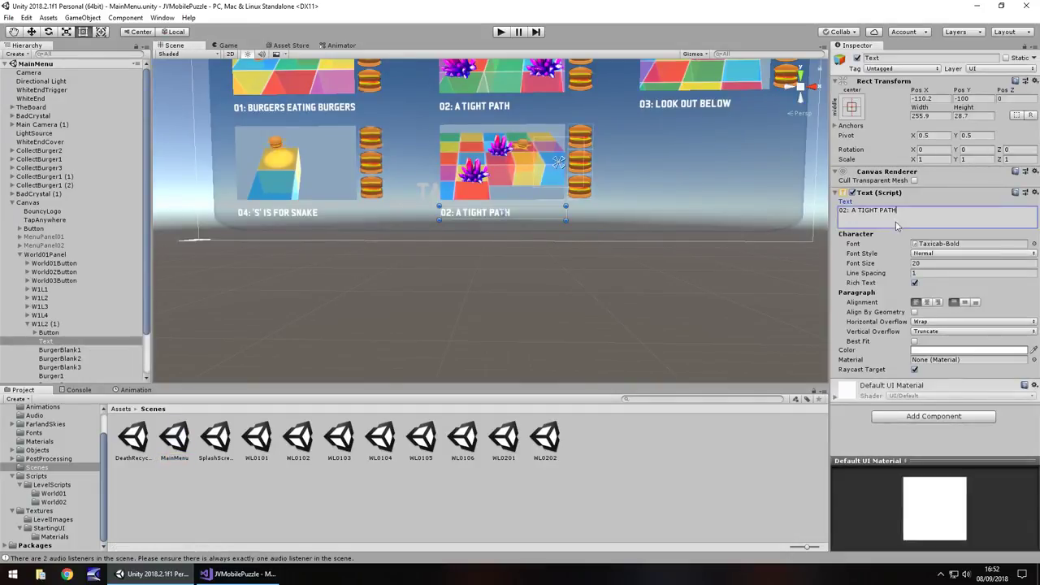
Step: Caption the fifth card "05: PATIENCE IS A VIRTUE"
{"action": "type", "text": "05:"}
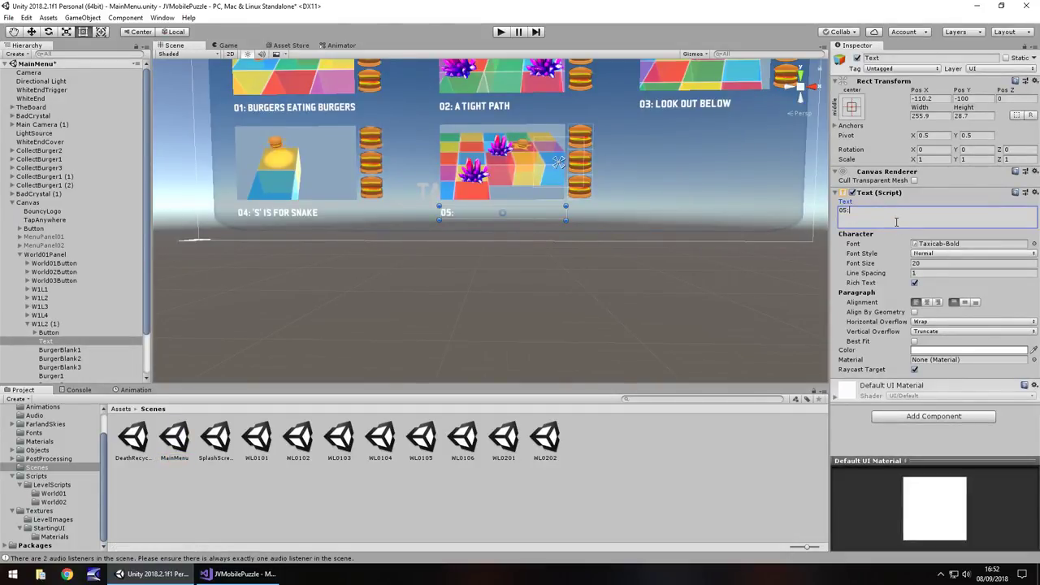
{"action": "type", "text": " PATIENCE IS A VIRTUE"}
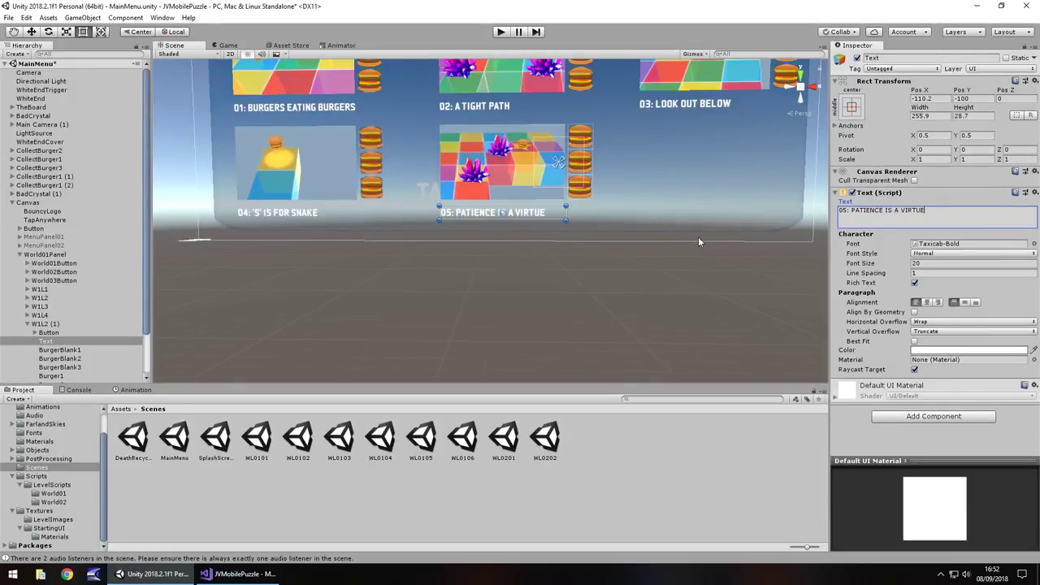
{"action": "left_click", "coordinate": [678, 287]}
{"action": "middle_click_drag", "start_coordinate": [678, 286], "coordinate": [567, 374]}
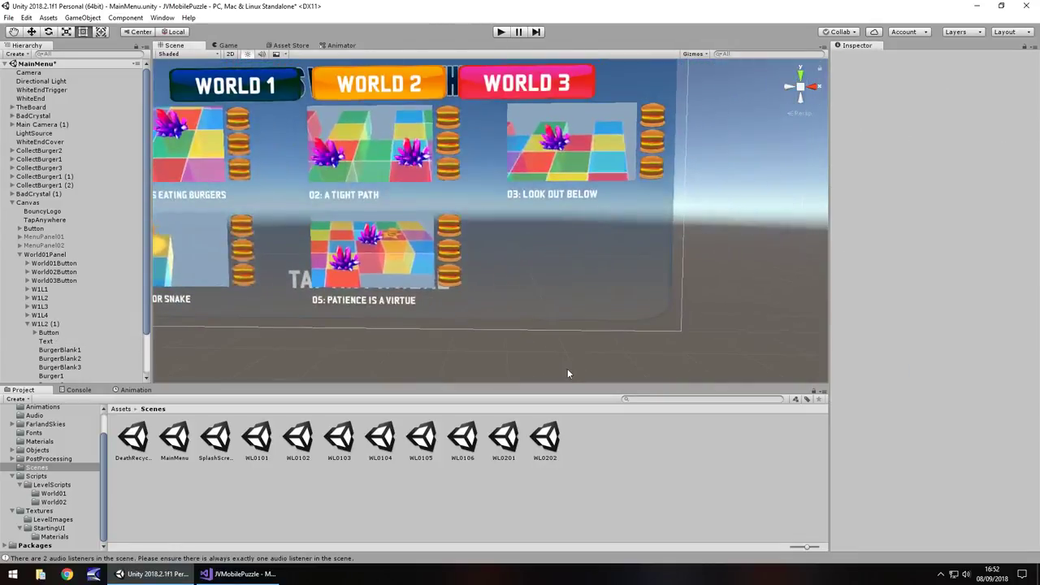
{"action": "left_click", "coordinate": [598, 172]}
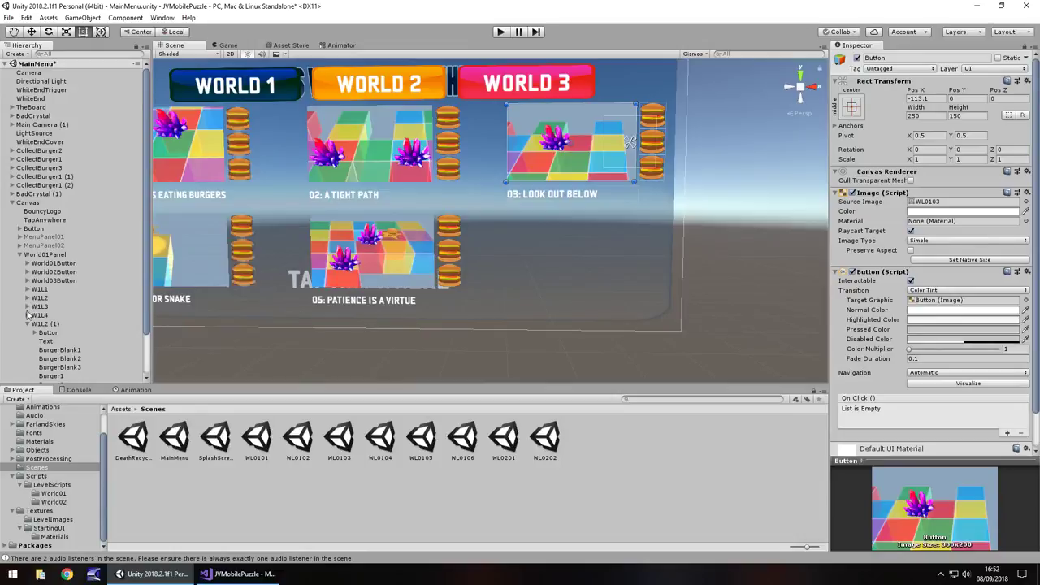
Step: Rename the copied card W1L2 (1) to W1L5 in the Hierarchy
{"action": "left_click", "coordinate": [28, 324]}
{"action": "left_click", "coordinate": [46, 325]}
{"action": "left_click", "coordinate": [46, 325]}
{"action": "type", "text": "W1L5"}
{"action": "key", "text": "Return"}
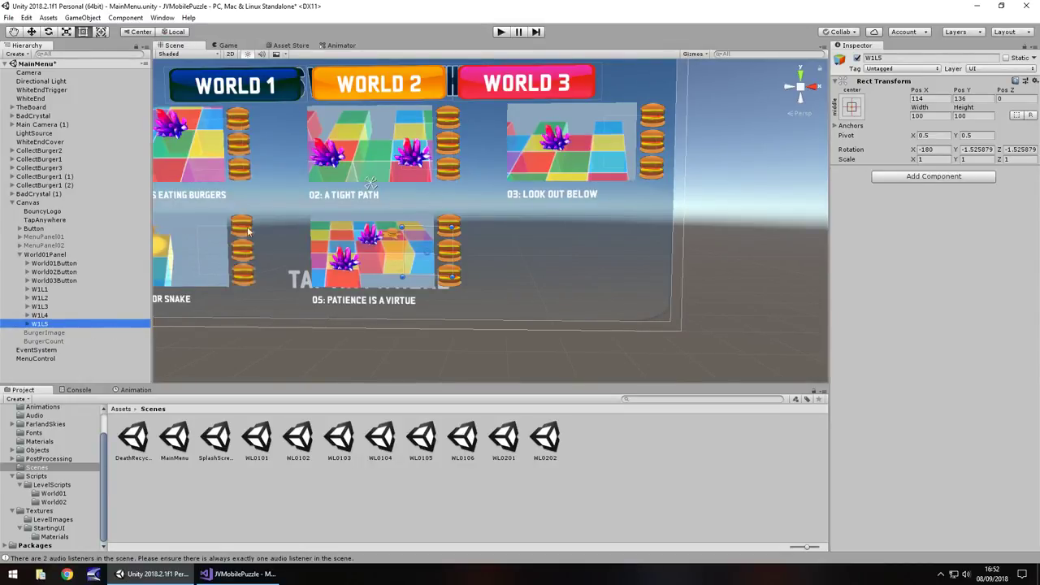
Step: Duplicate the 03 level tile and move the copy directly below it
{"action": "left_click", "coordinate": [585, 150]}
{"action": "key", "text": "ctrl+d"}
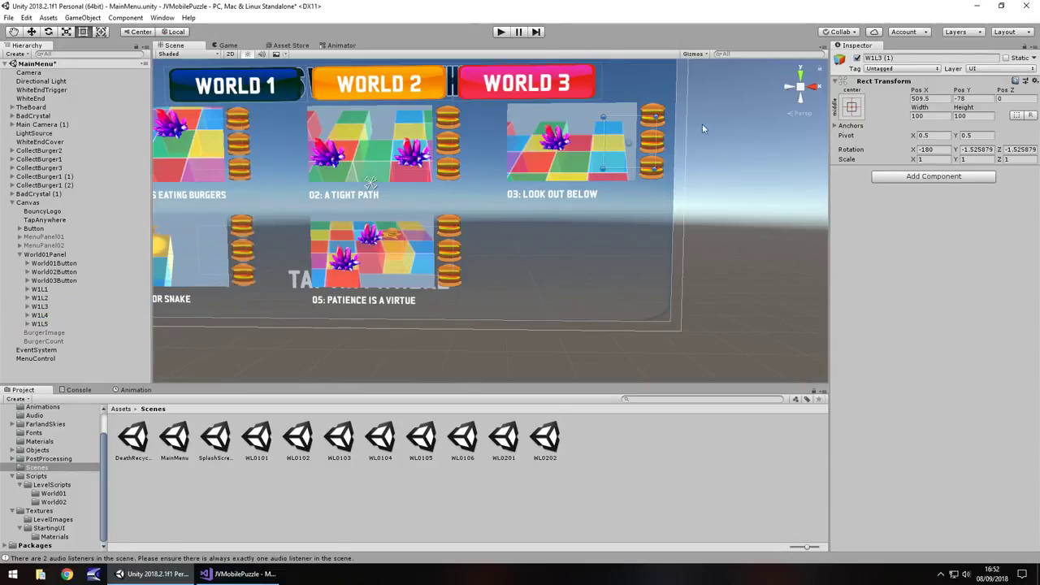
{"action": "left_click_drag", "start_coordinate": [650, 143], "coordinate": [649, 249]}
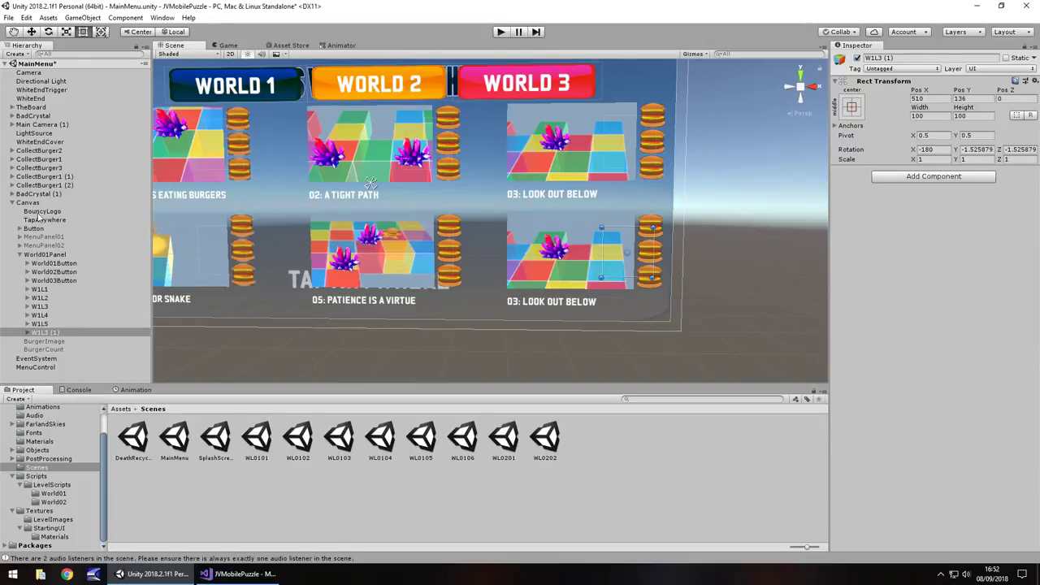
Step: Rename the copied tile W1L3 (1) to W1L6 and expand its children
{"action": "left_click", "coordinate": [38, 333]}
{"action": "left_click_drag", "start_coordinate": [42, 332], "coordinate": [110, 335]}
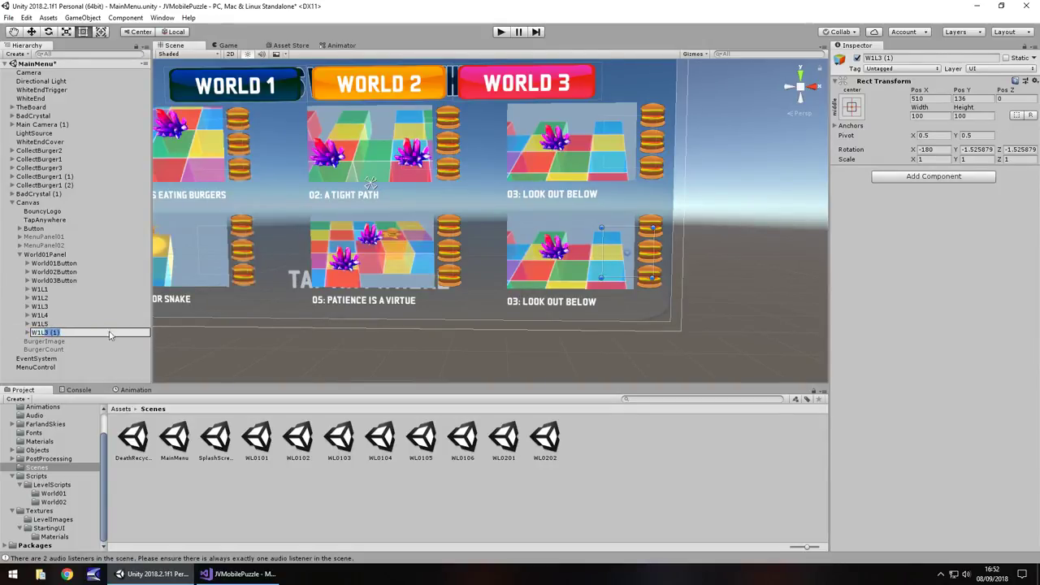
{"action": "type", "text": "6"}
{"action": "key", "text": "Return"}
{"action": "left_click", "coordinate": [27, 333]}
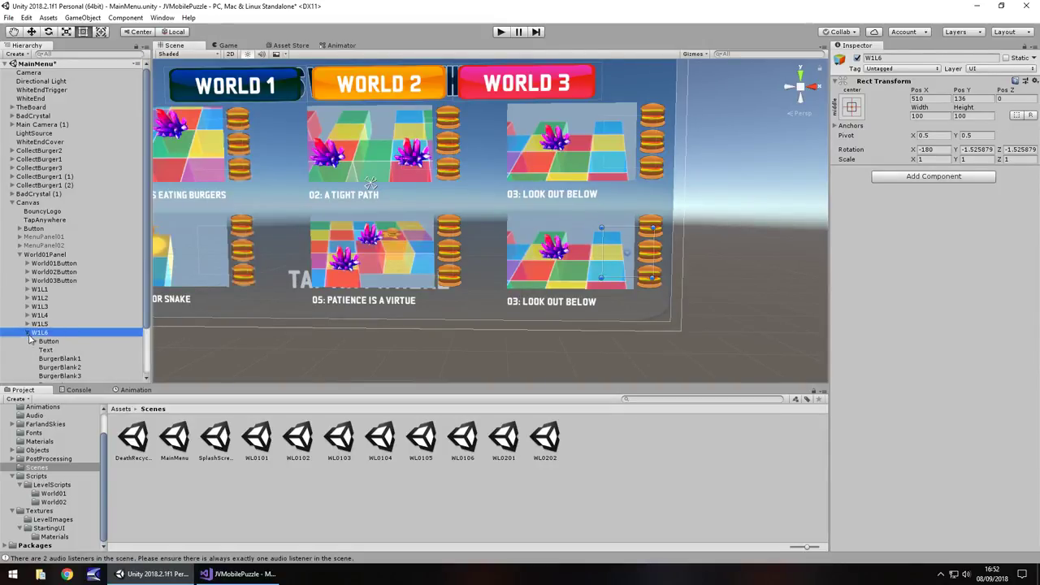
Step: Select W1L6's label text and save the MainMenu scene
{"action": "left_click", "coordinate": [49, 342]}
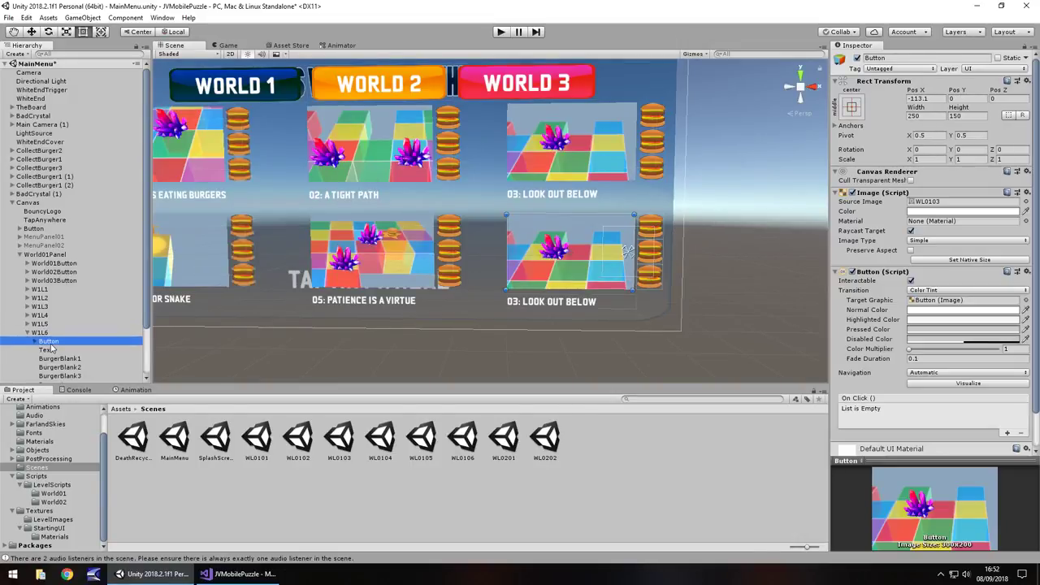
{"action": "left_click", "coordinate": [47, 350]}
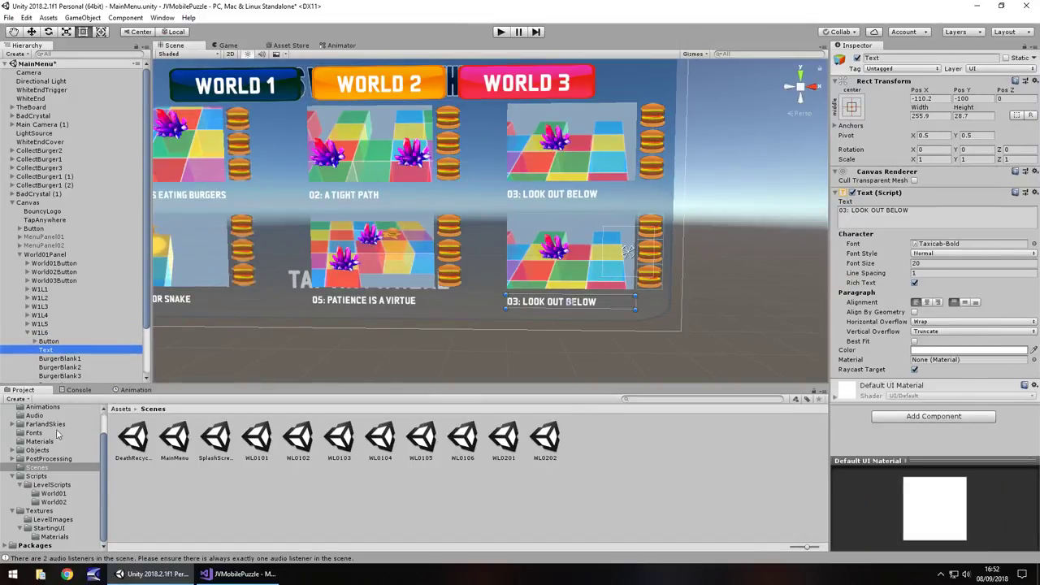
{"action": "key", "text": "ctrl+s"}
Step: Check level 6's name, Sprawling Mess, in WL0106, then return to MainMenu's W1L6 label
{"action": "double_click", "coordinate": [465, 443]}
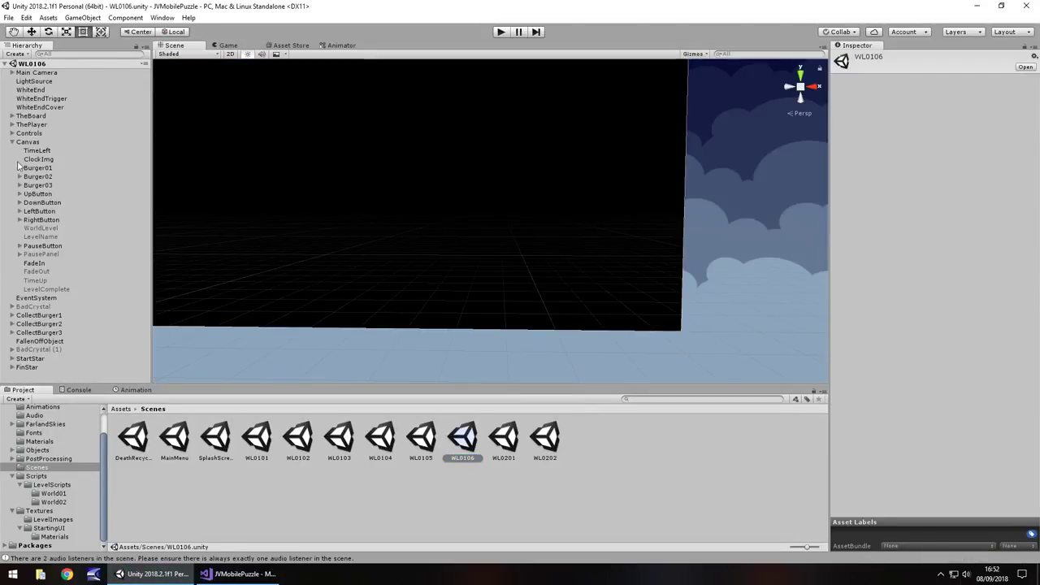
{"action": "left_click", "coordinate": [41, 237]}
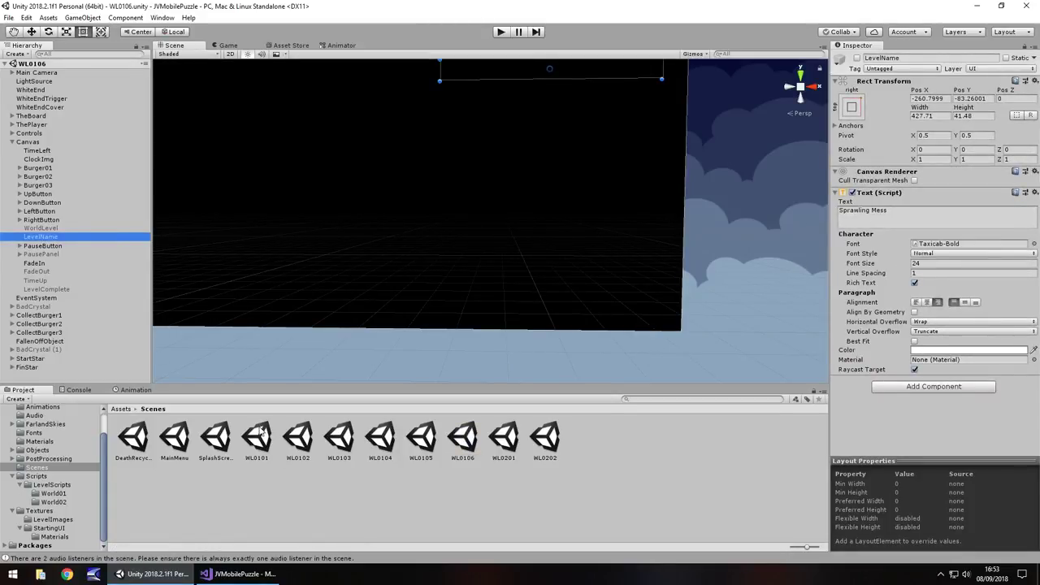
{"action": "double_click", "coordinate": [174, 439]}
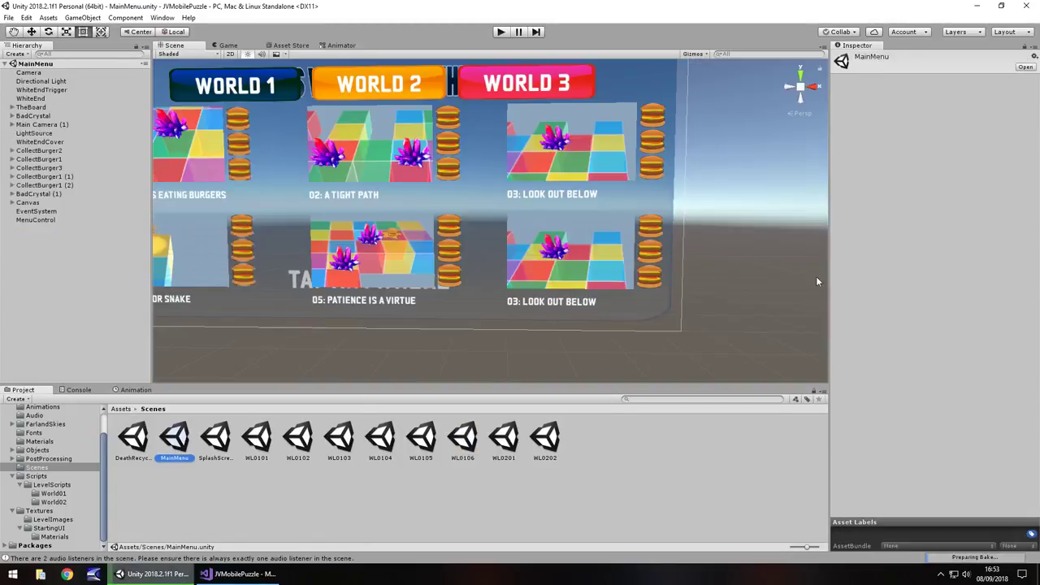
{"action": "left_click", "coordinate": [558, 305]}
{"action": "left_click", "coordinate": [893, 208]}
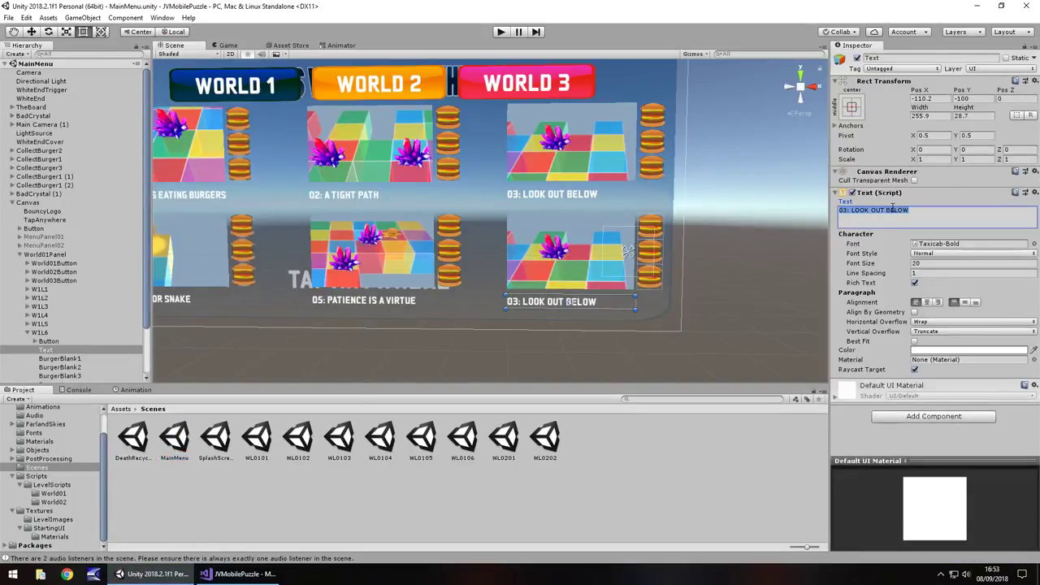
Step: Caption the sixth tile "06: SPRAWLING MESS" and give its Button the WL0106 image
{"action": "type", "text": "06: S"}
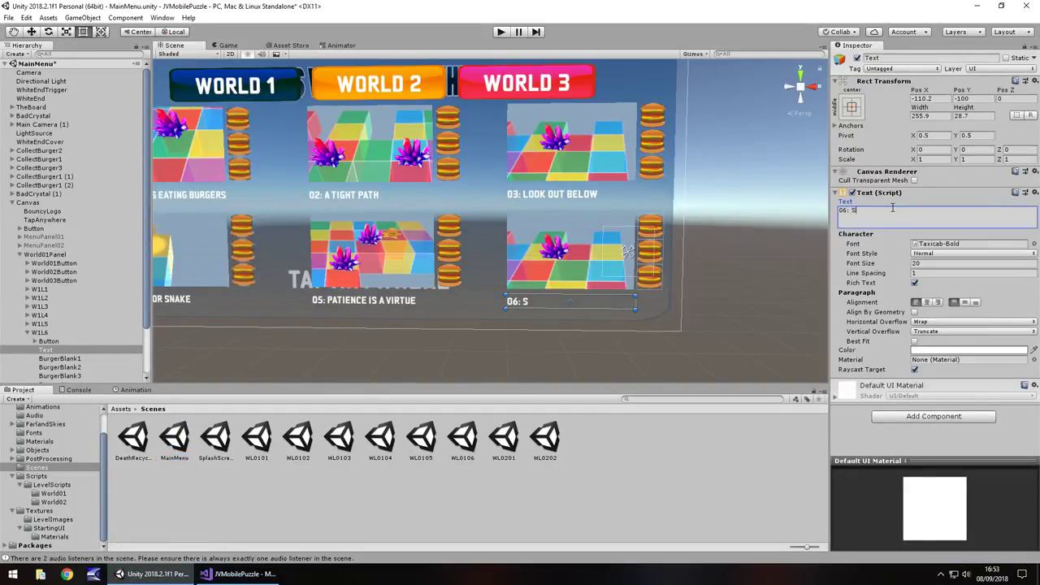
{"action": "type", "text": "ING MESS"}
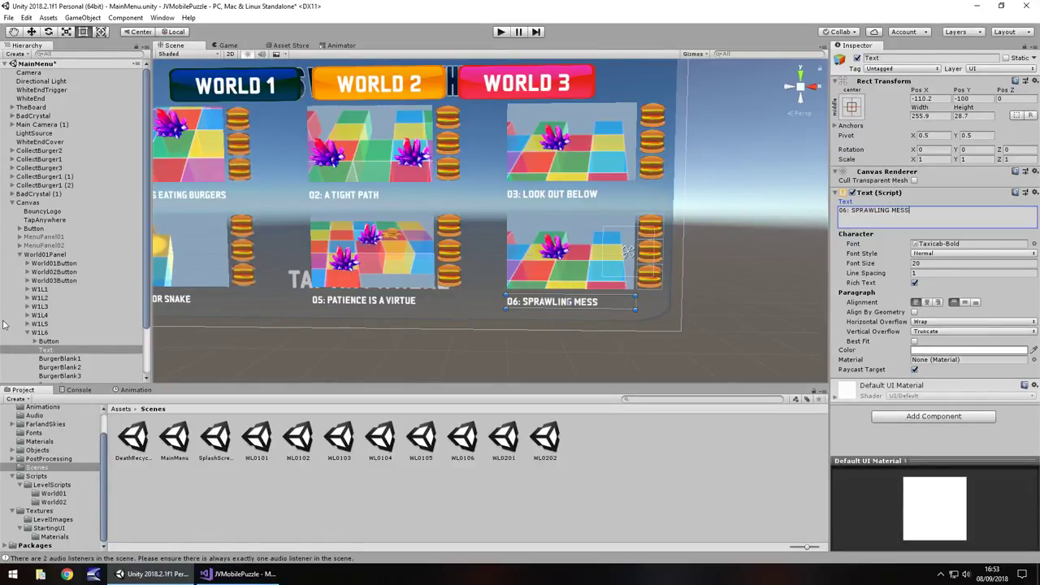
{"action": "left_click", "coordinate": [49, 341]}
{"action": "left_click", "coordinate": [52, 520]}
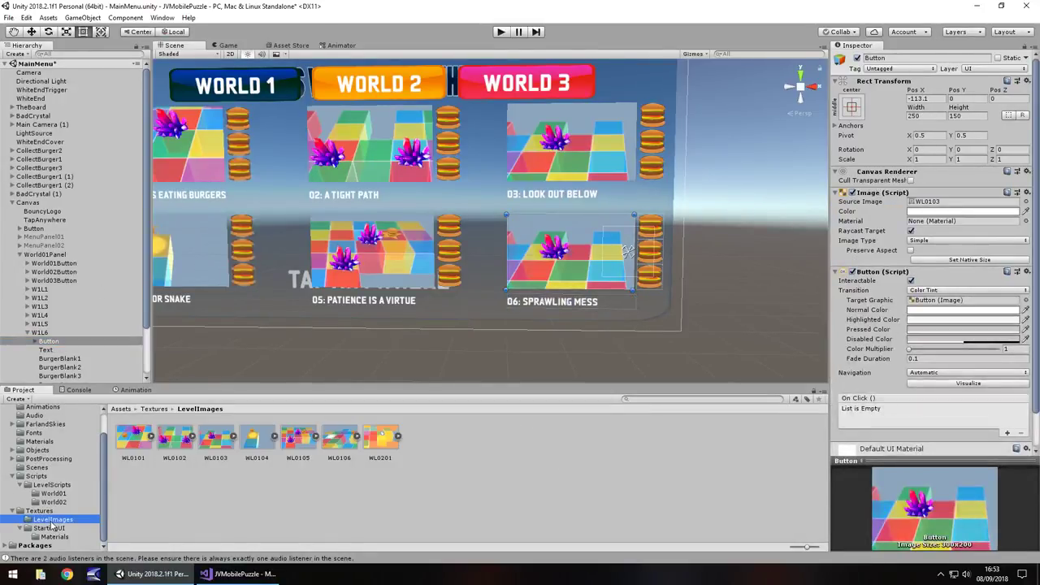
{"action": "left_click_drag", "start_coordinate": [342, 443], "coordinate": [936, 206]}
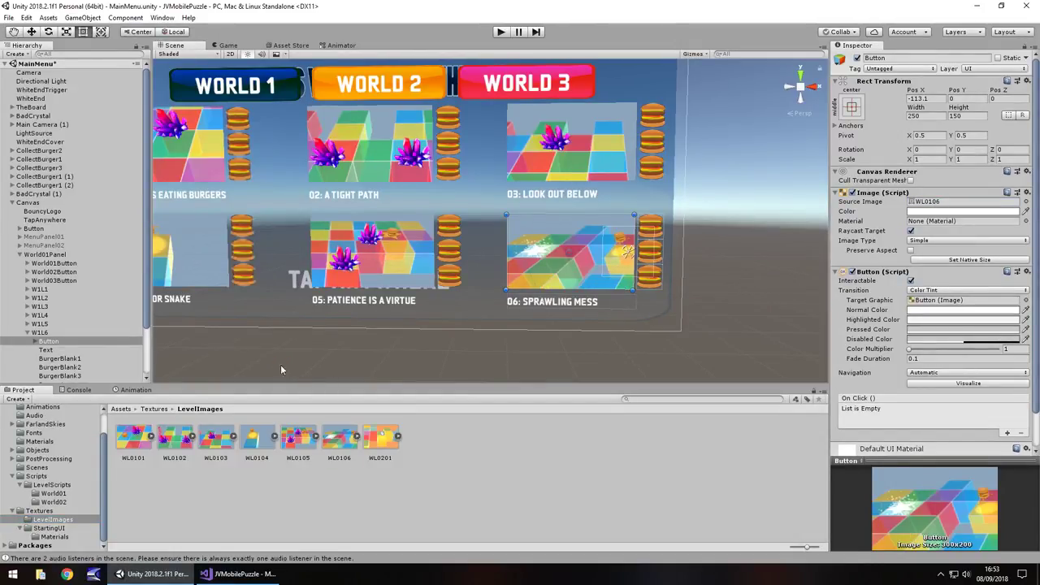
{"action": "key", "text": "f"}
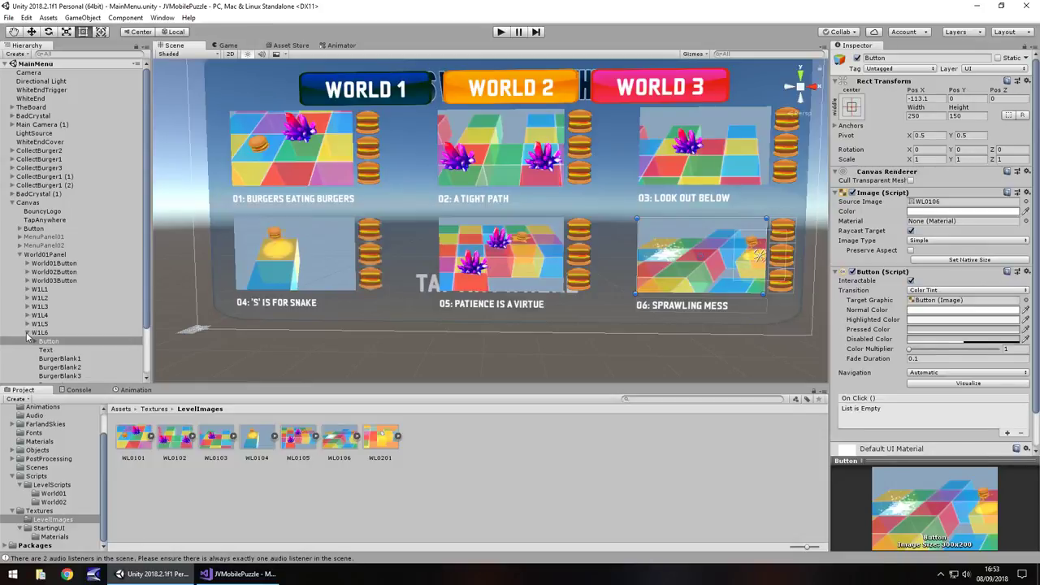
{"action": "left_click", "coordinate": [28, 334]}
{"action": "left_click", "coordinate": [45, 254]}
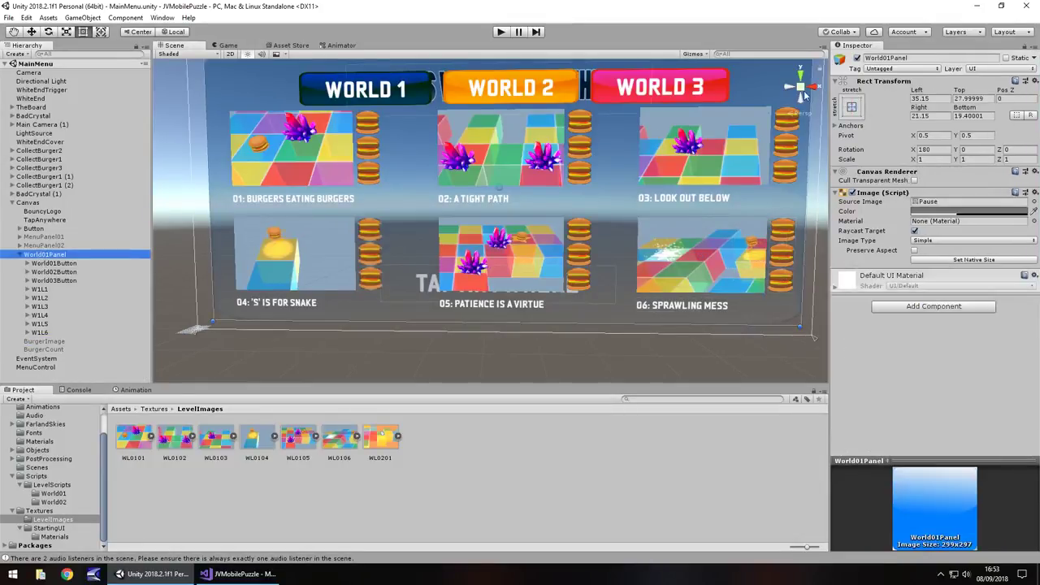
{"action": "left_click", "coordinate": [857, 59]}
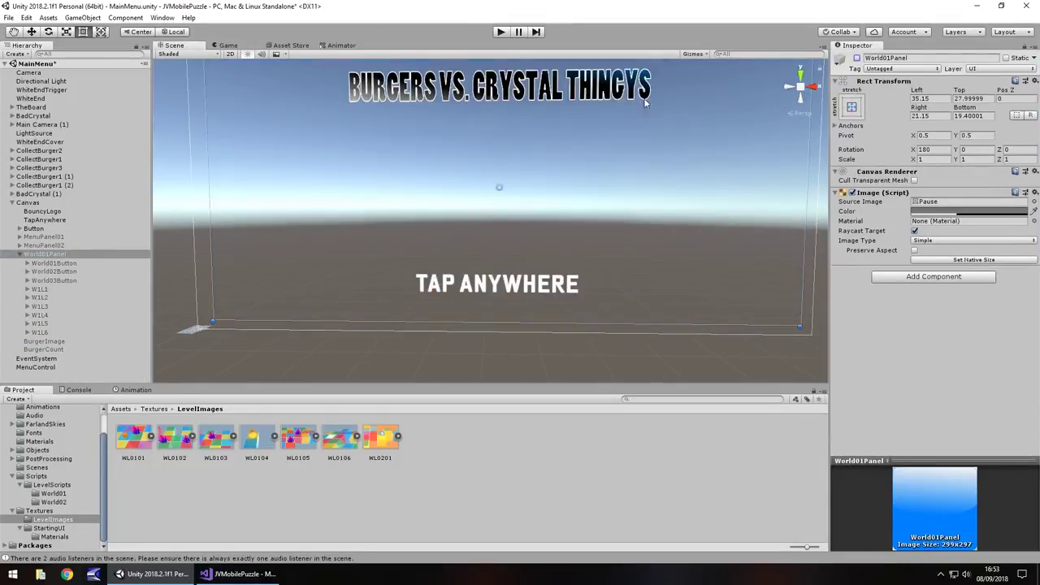
{"action": "left_click", "coordinate": [501, 32]}
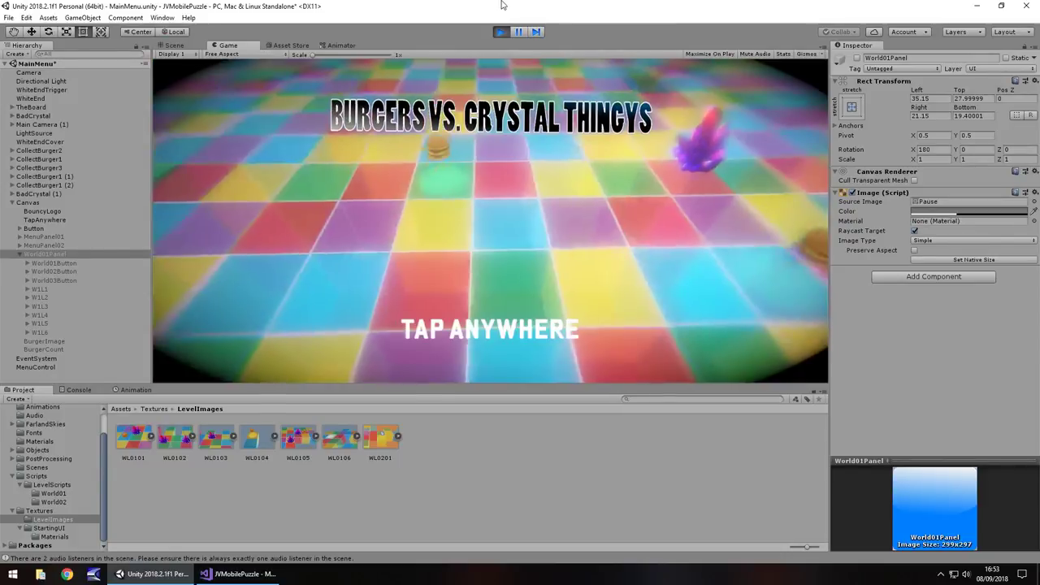
{"action": "left_click", "coordinate": [599, 241]}
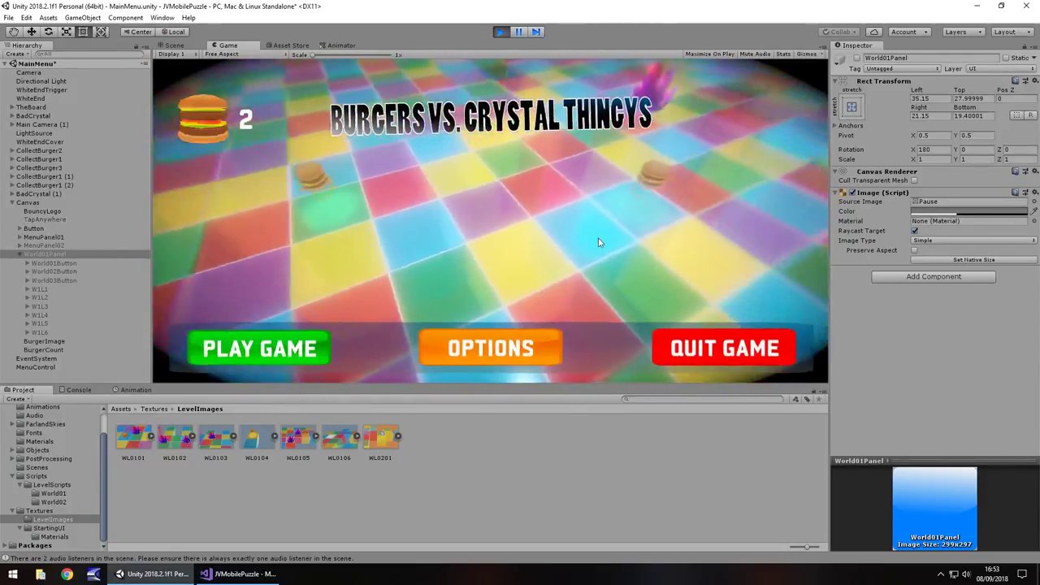
{"action": "left_click", "coordinate": [226, 348]}
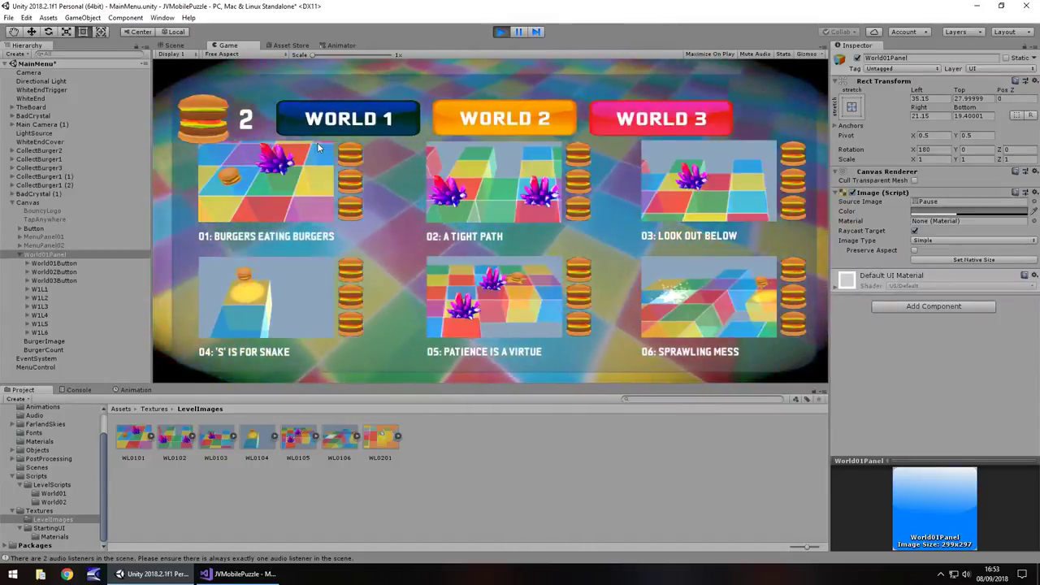
{"action": "left_click", "coordinate": [500, 32]}
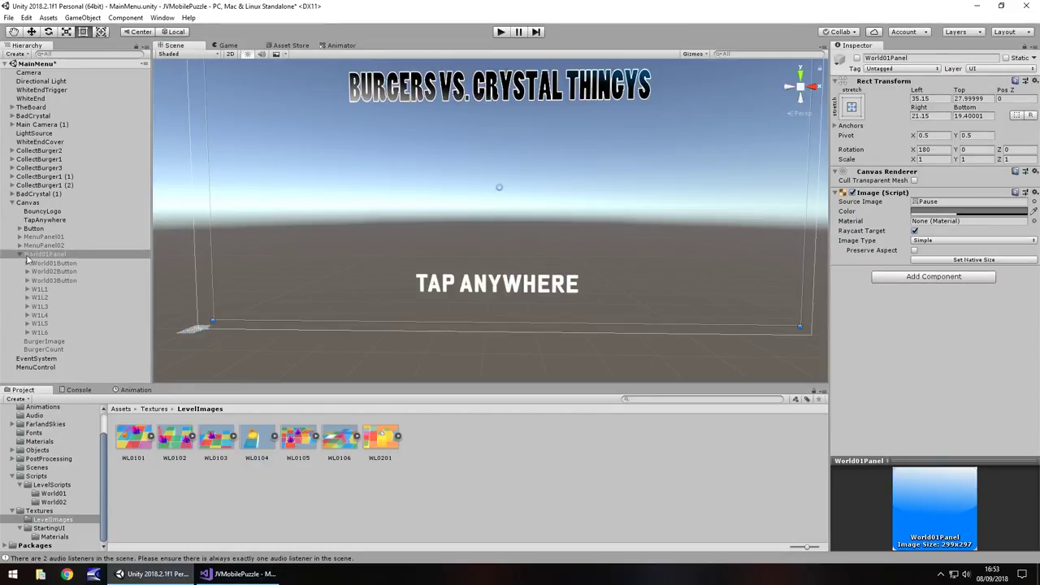
{"action": "left_click", "coordinate": [857, 58]}
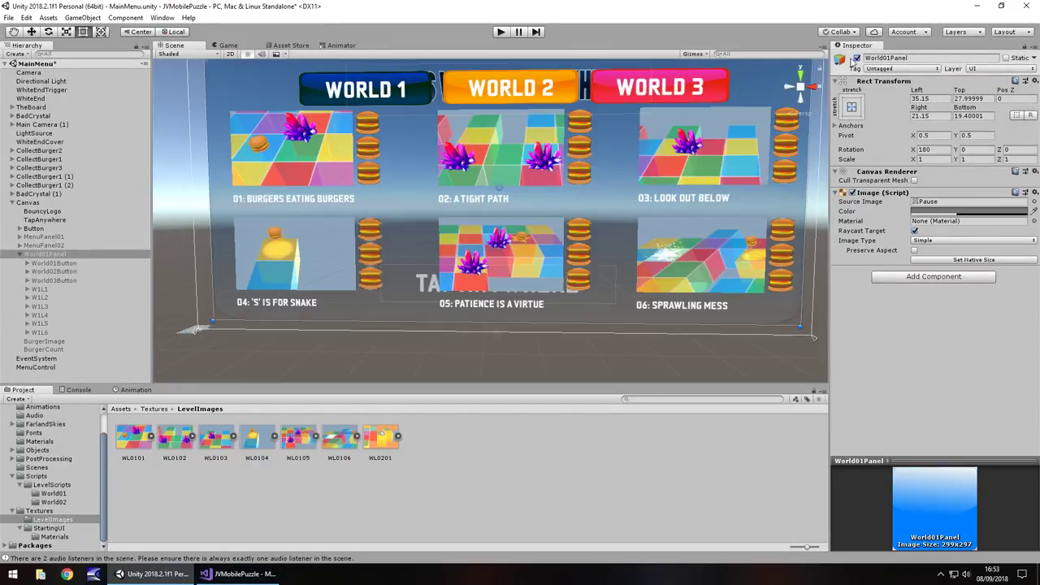
Step: Frame the three World buttons and nudge them slightly upward
{"action": "left_click", "coordinate": [54, 264]}
{"action": "left_click", "coordinate": [53, 280], "text": "shift"}
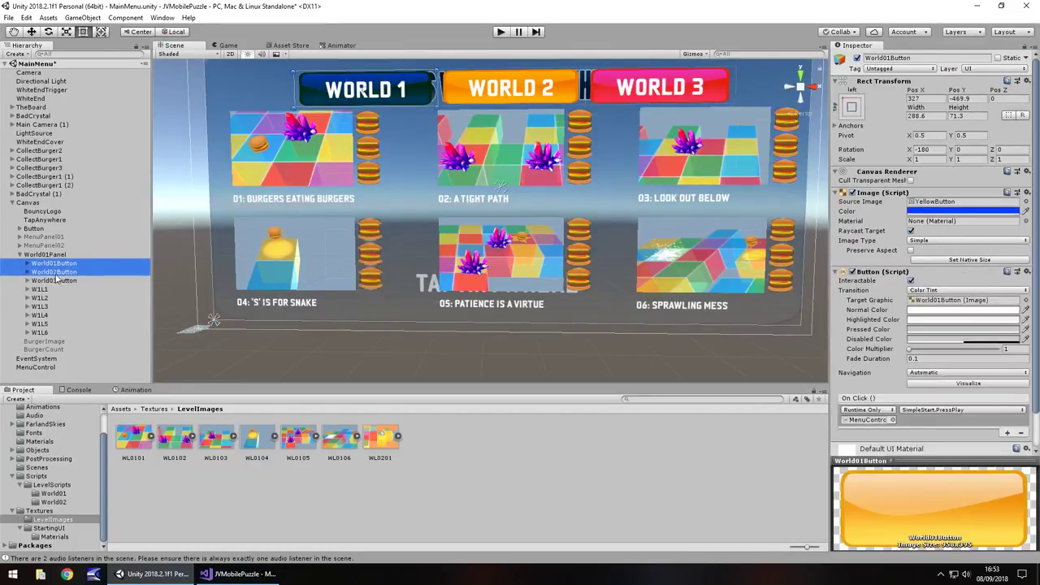
{"action": "scroll", "coordinate": [605, 194], "scroll_direction": "down", "scroll_amount": 2}
{"action": "key", "text": "f"}
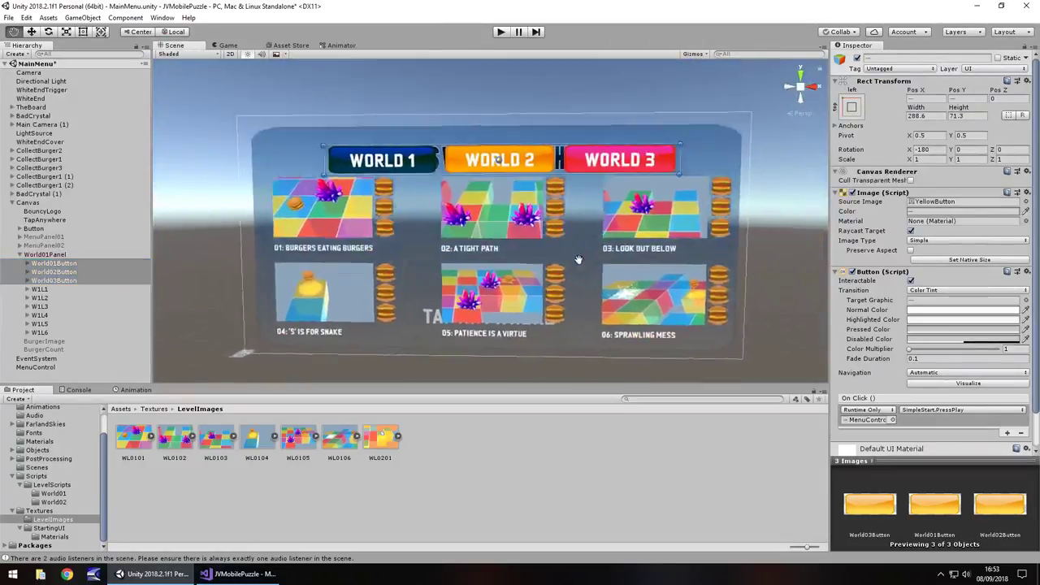
{"action": "left_click_drag", "start_coordinate": [523, 215], "coordinate": [526, 208]}
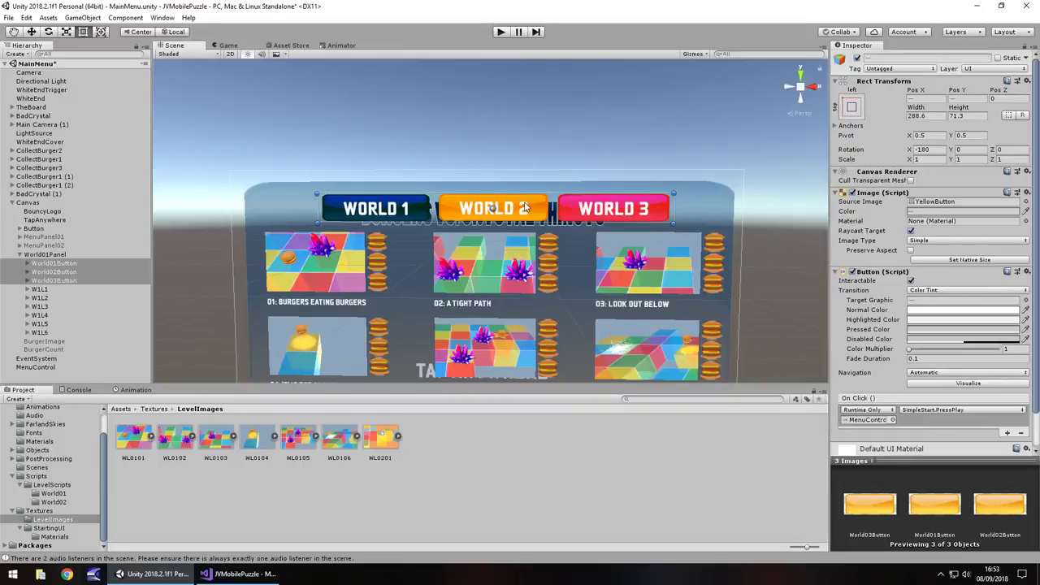
{"action": "left_click", "coordinate": [851, 106]}
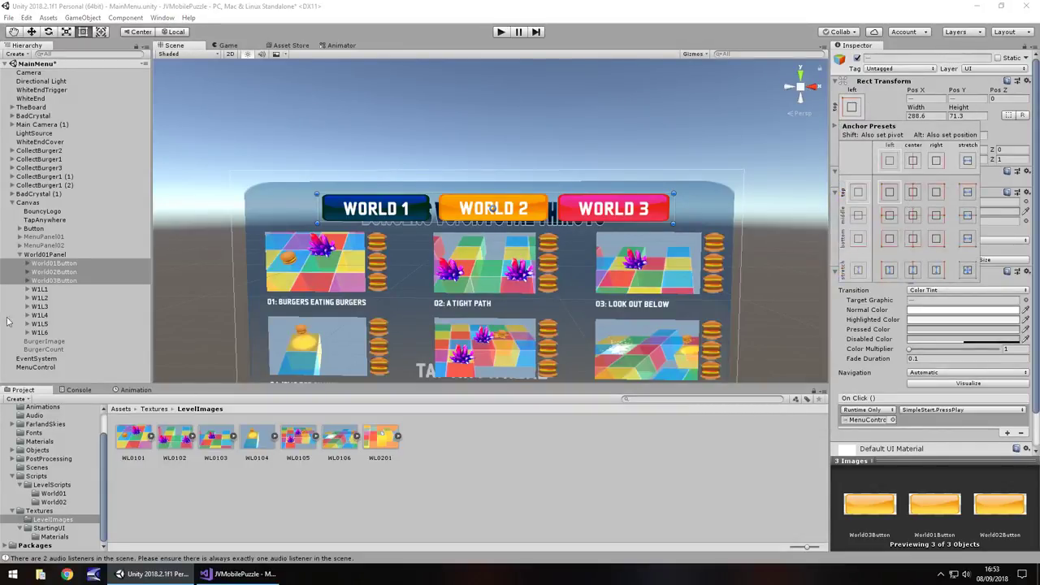
{"action": "left_click", "coordinate": [65, 265]}
Step: Anchor World02Button to the top-centre preset
{"action": "left_click", "coordinate": [67, 272]}
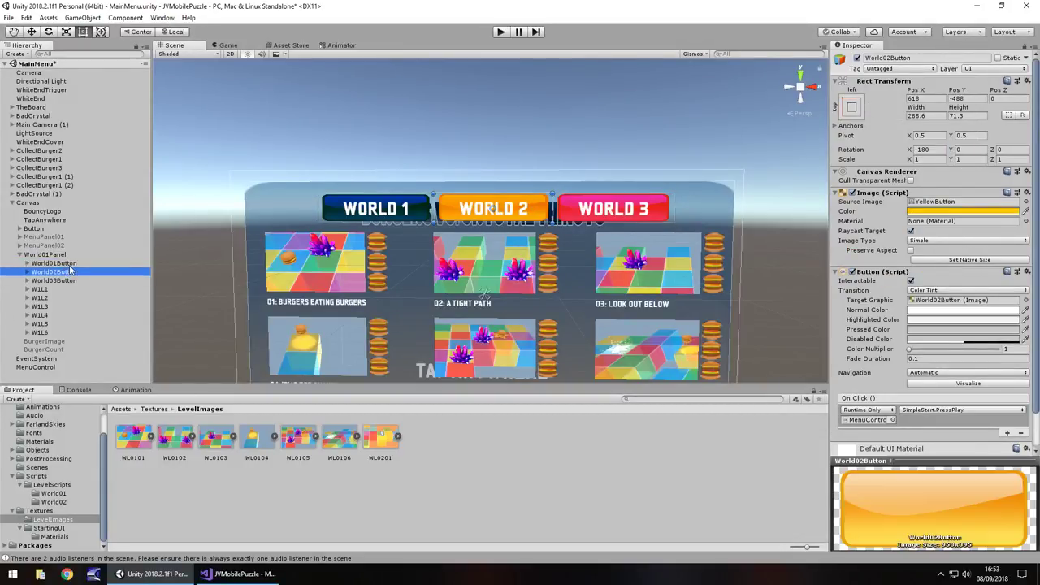
{"action": "left_click", "coordinate": [70, 264]}
{"action": "left_click", "coordinate": [67, 273]}
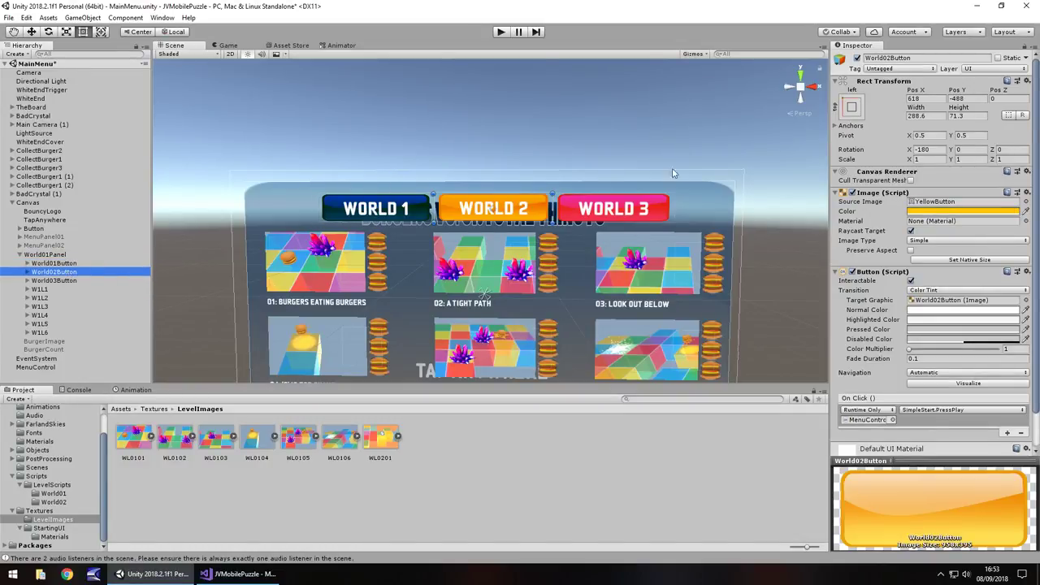
{"action": "left_click", "coordinate": [852, 106]}
{"action": "left_click", "coordinate": [913, 193]}
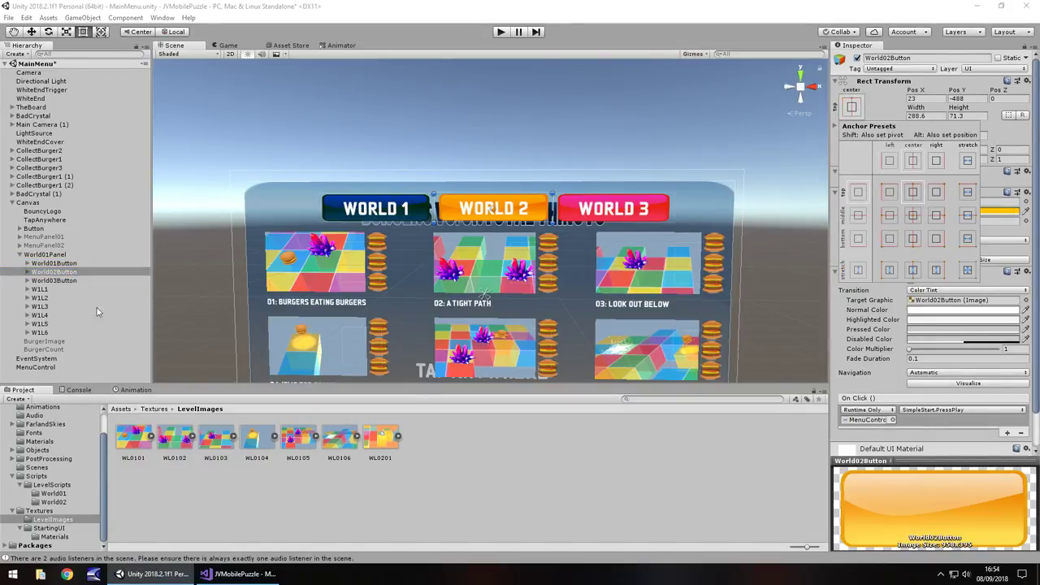
Step: Anchor World03Button to the top-right preset, then collapse World01Panel
{"action": "left_click", "coordinate": [56, 282]}
{"action": "left_click", "coordinate": [45, 281]}
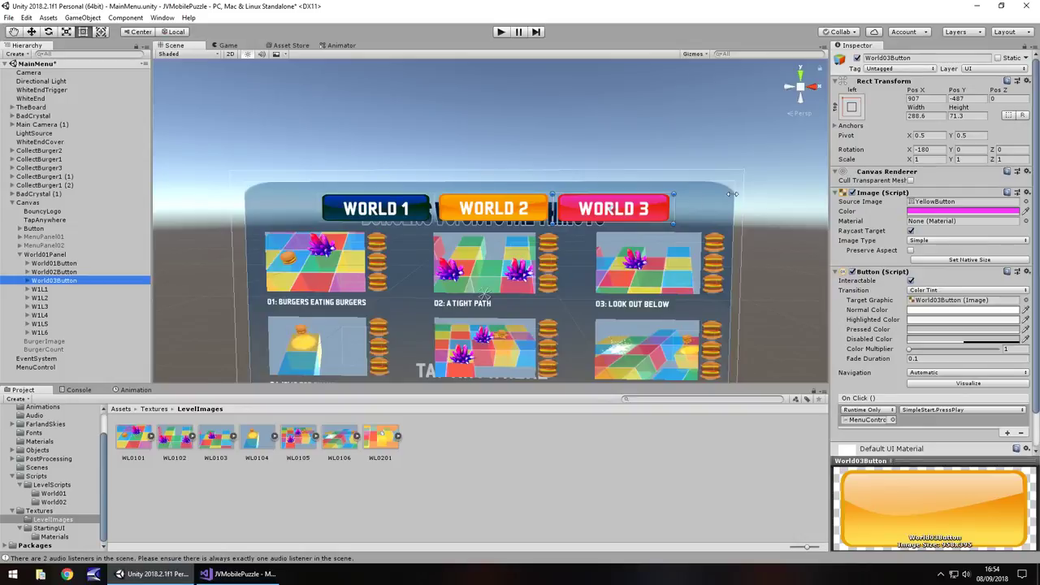
{"action": "left_click", "coordinate": [641, 208]}
{"action": "left_click", "coordinate": [641, 208]}
{"action": "left_click", "coordinate": [852, 107]}
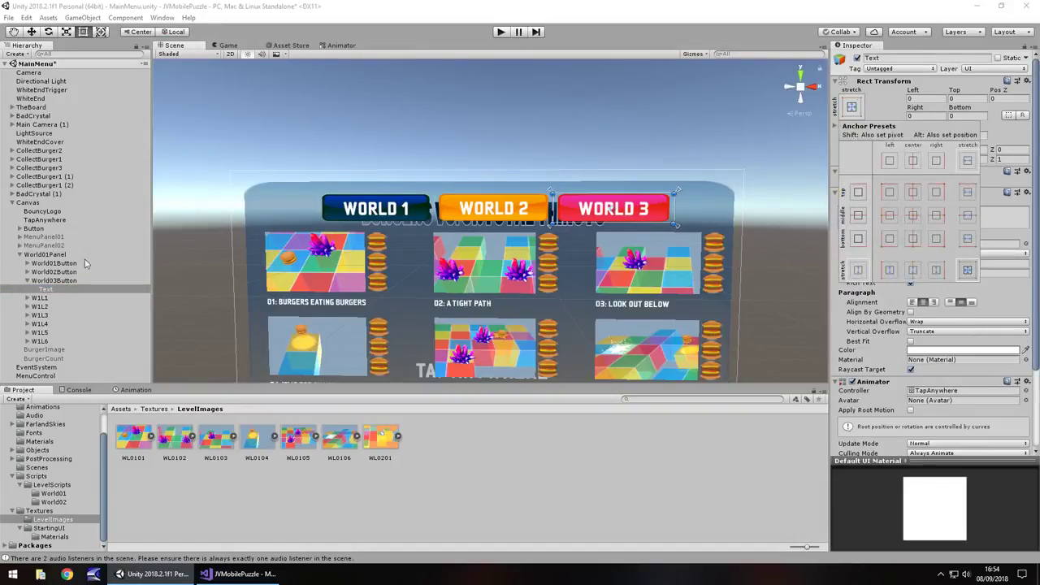
{"action": "left_click", "coordinate": [71, 281]}
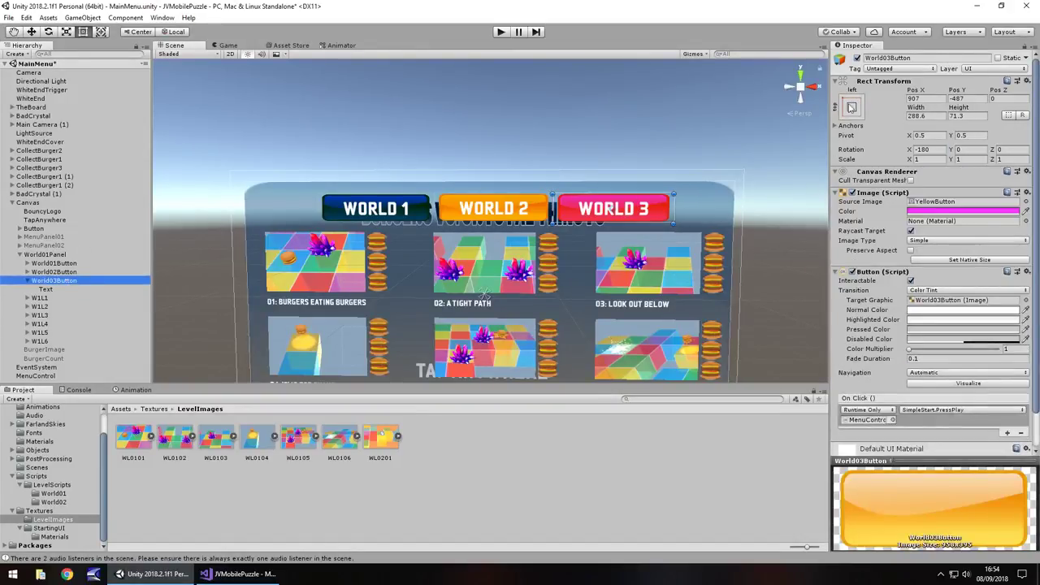
{"action": "left_click", "coordinate": [852, 107]}
{"action": "left_click", "coordinate": [937, 192]}
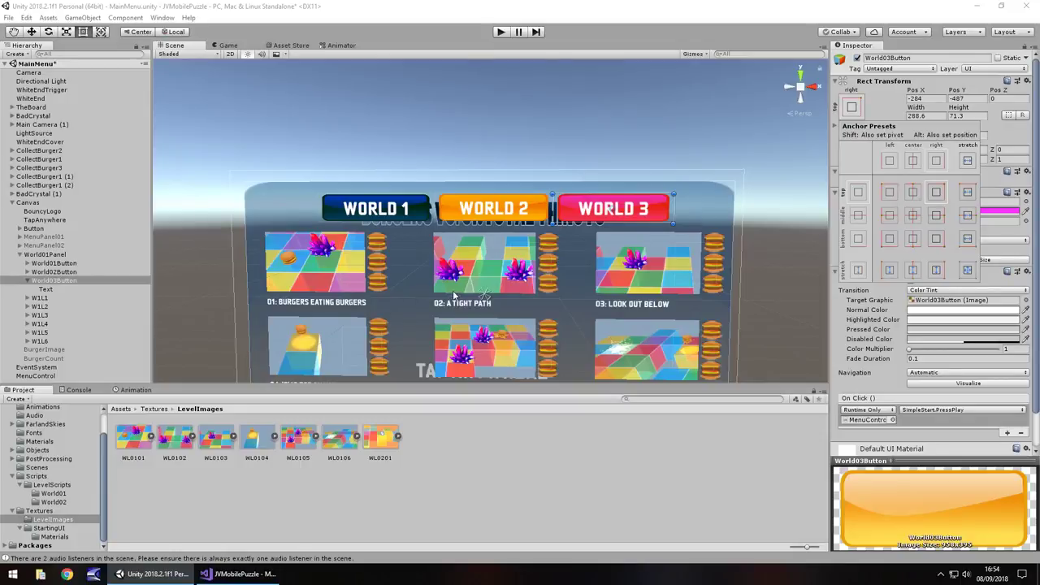
{"action": "left_click", "coordinate": [20, 258]}
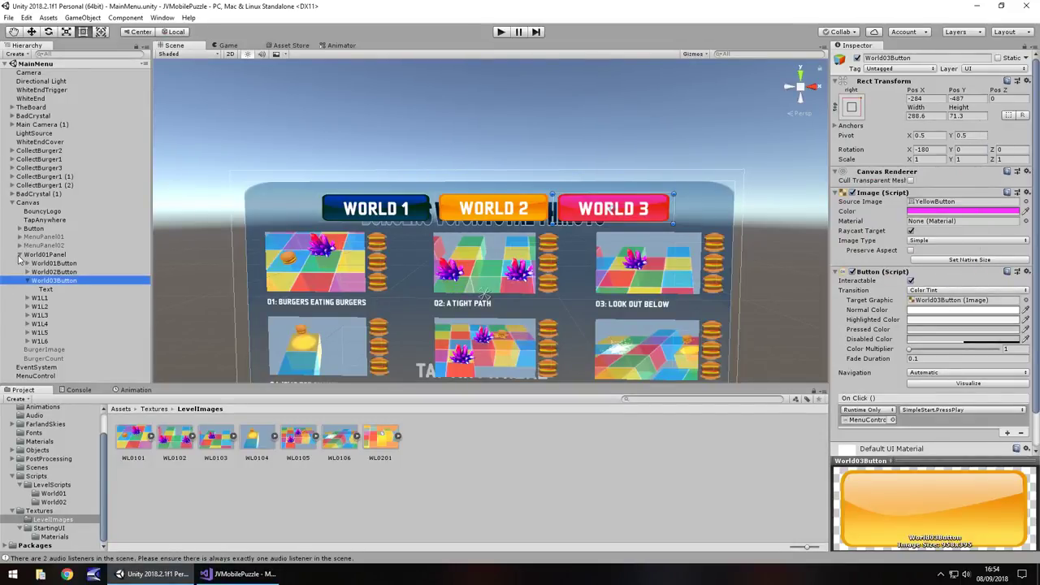
{"action": "left_click", "coordinate": [20, 256]}
{"action": "left_click", "coordinate": [36, 264]}
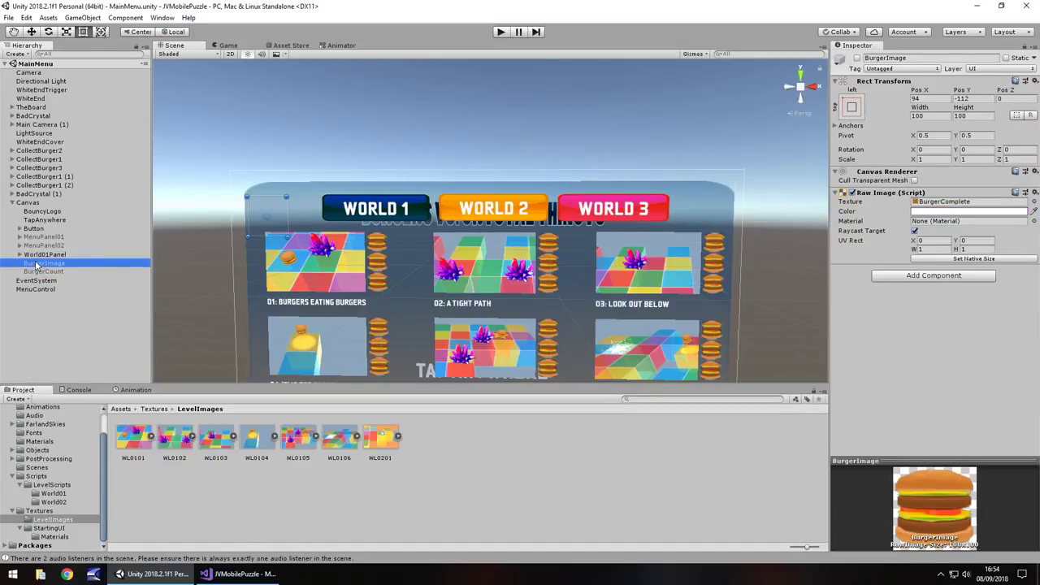
Step: Temporarily show BurgerImage and BurgerCount, raise them to Pos Y -91, then hide them again
{"action": "left_click", "coordinate": [857, 58]}
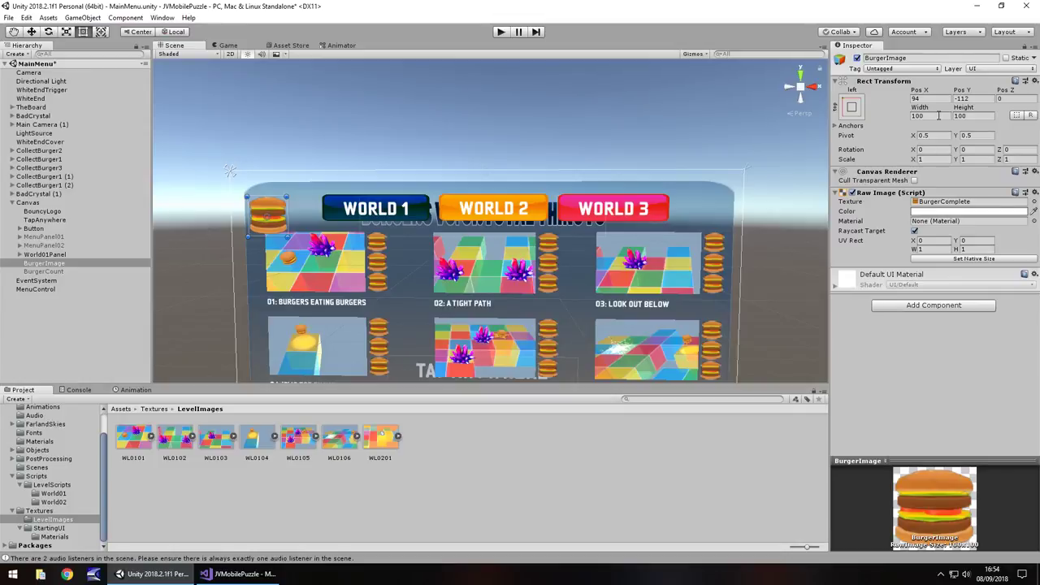
{"action": "left_click", "coordinate": [60, 272]}
{"action": "left_click", "coordinate": [857, 59]}
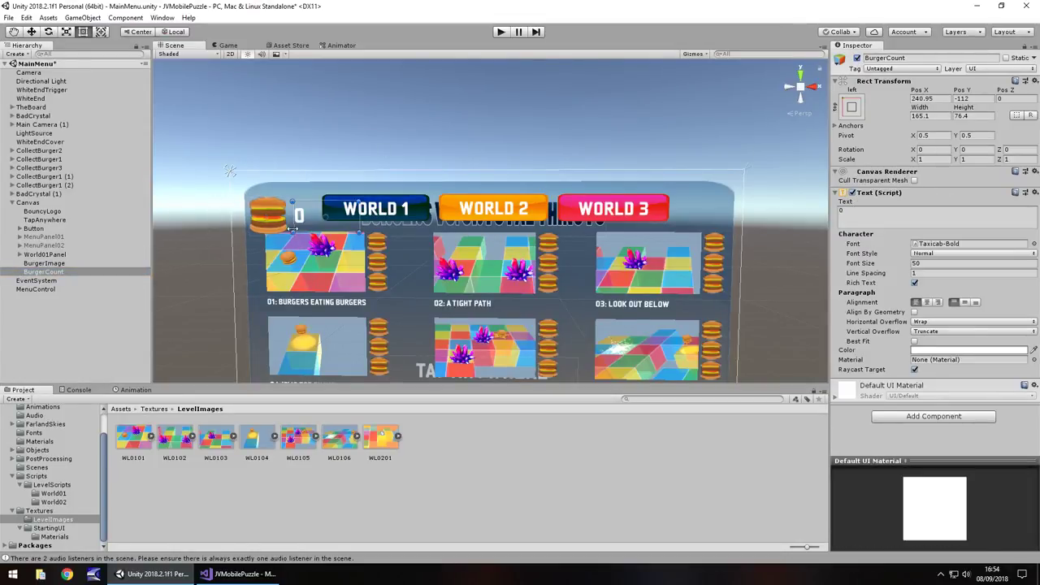
{"action": "left_click", "coordinate": [46, 265], "text": "ctrl"}
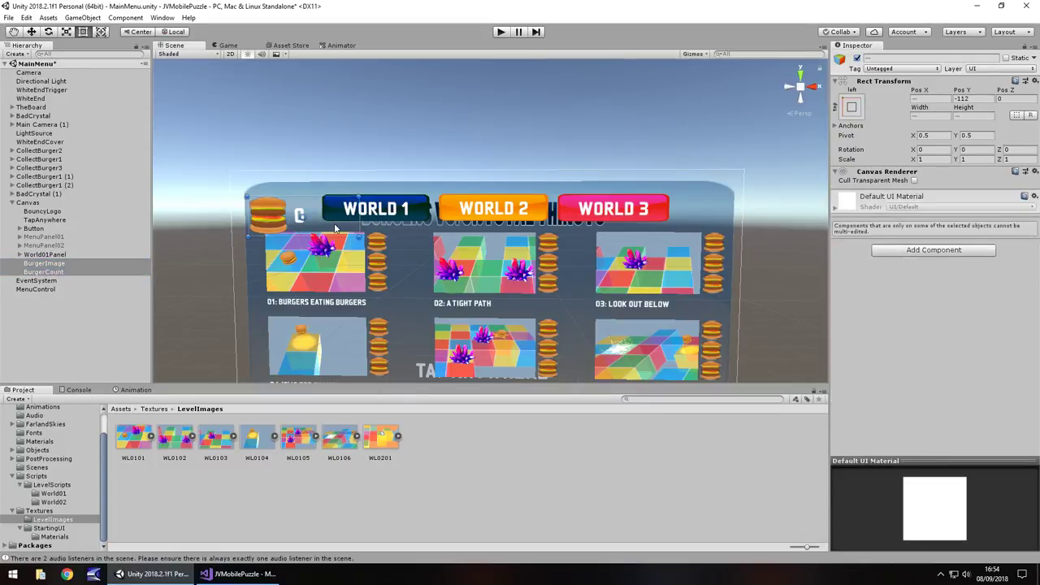
{"action": "left_click_drag", "start_coordinate": [334, 214], "coordinate": [338, 214]}
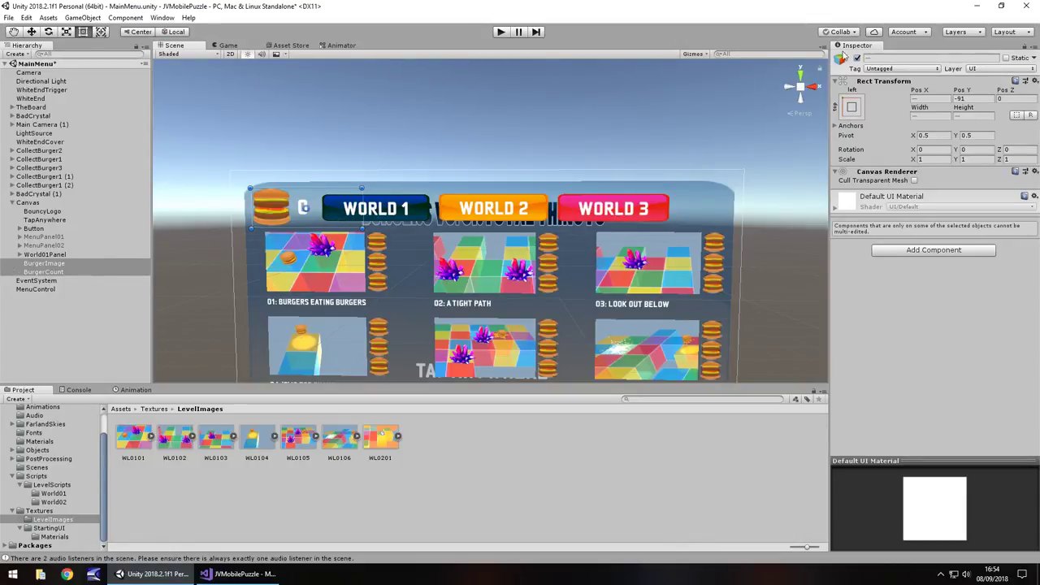
{"action": "left_click", "coordinate": [858, 58]}
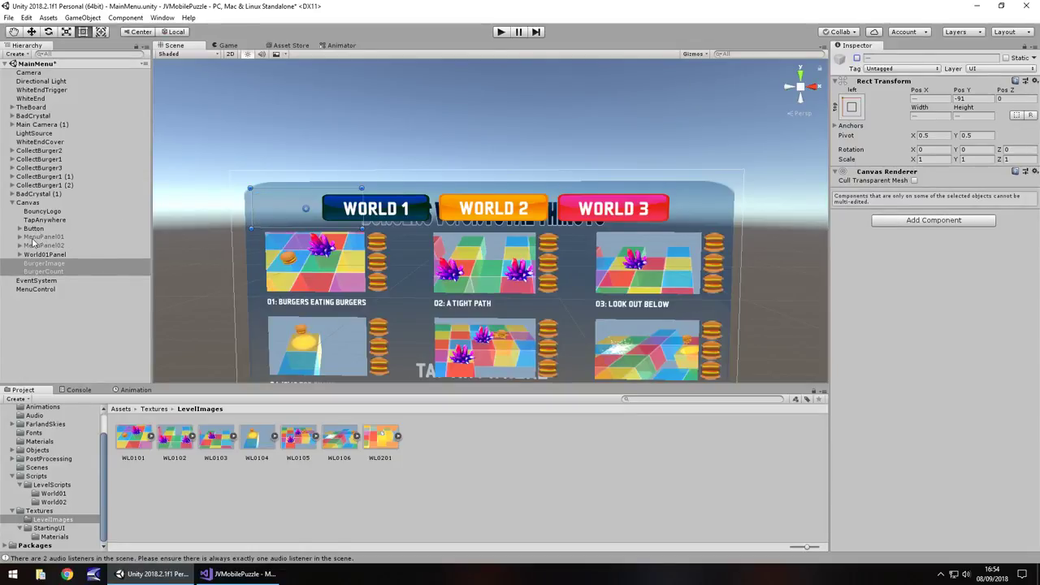
{"action": "left_click", "coordinate": [19, 255]}
{"action": "left_click", "coordinate": [54, 263]}
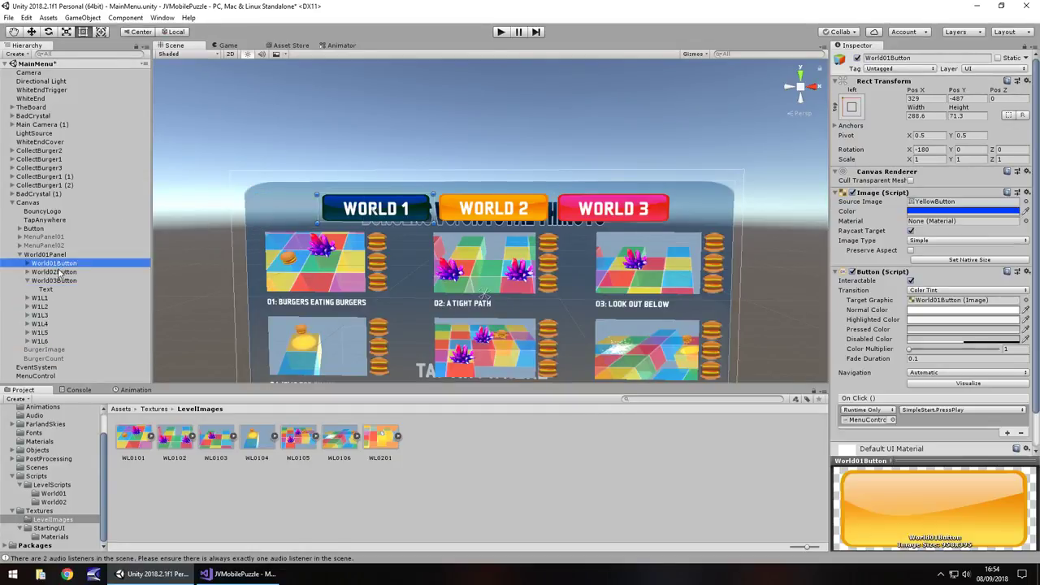
Step: Move the three World buttons slightly right and deactivate World01Panel
{"action": "left_click", "coordinate": [54, 272], "text": "shift"}
{"action": "left_click", "coordinate": [53, 281], "text": "shift"}
{"action": "left_click_drag", "start_coordinate": [667, 214], "coordinate": [693, 213]}
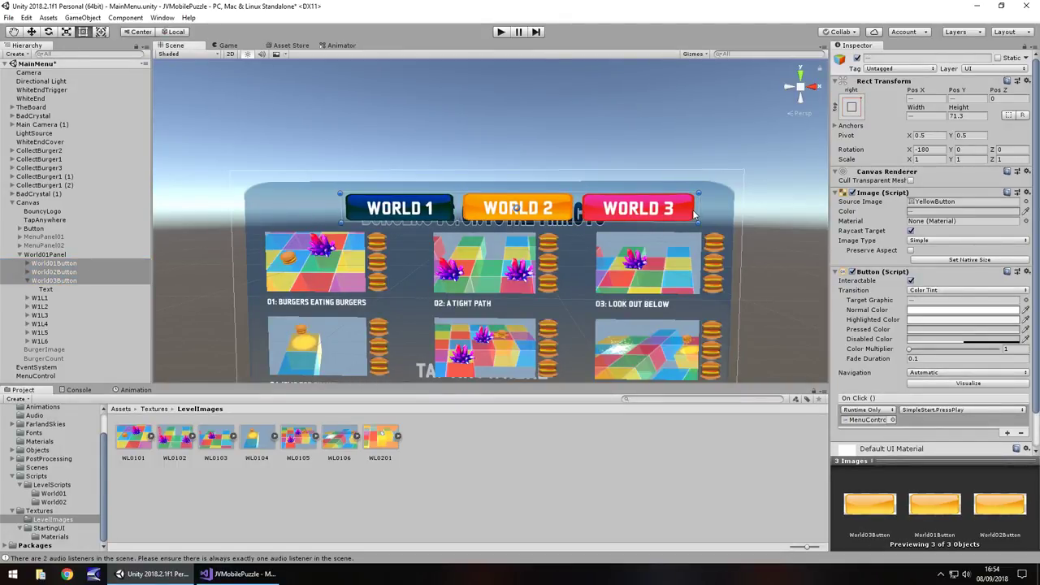
{"action": "left_click", "coordinate": [45, 255]}
{"action": "left_click", "coordinate": [857, 58]}
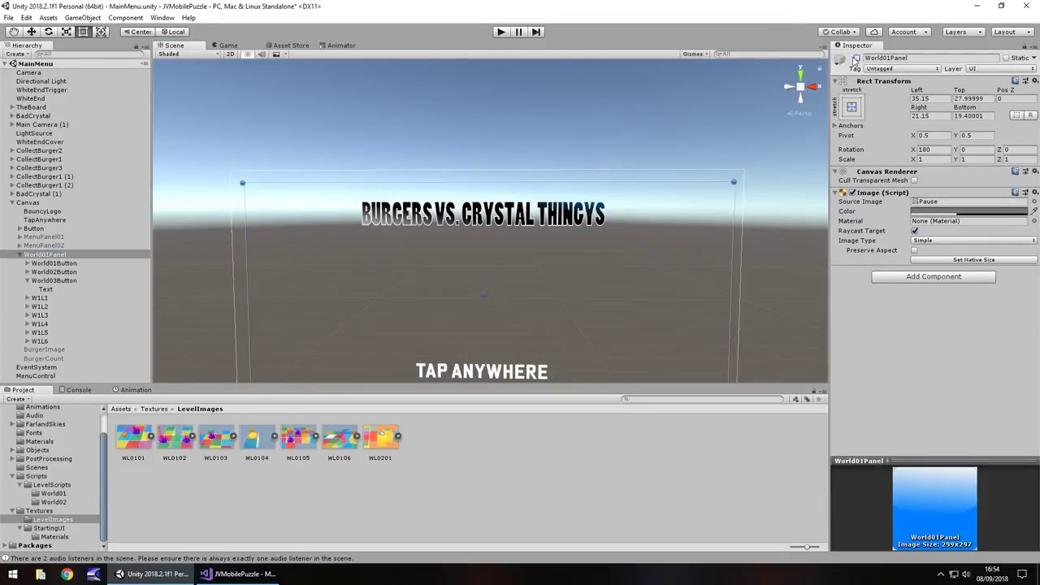
Step: Play-test the menu through Play Game to the level select, then stop play mode
{"action": "left_click", "coordinate": [501, 32]}
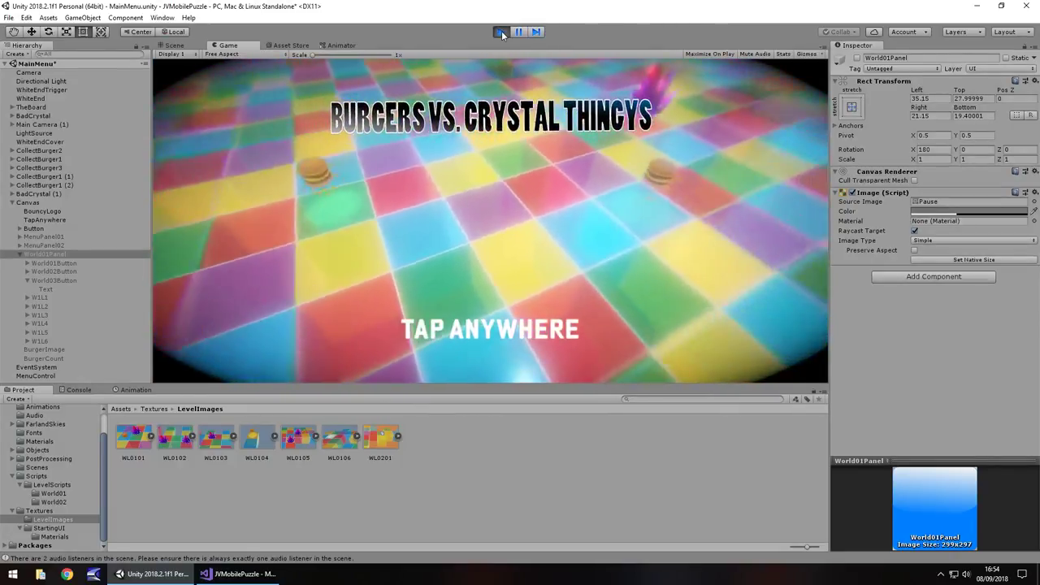
{"action": "left_click", "coordinate": [456, 155]}
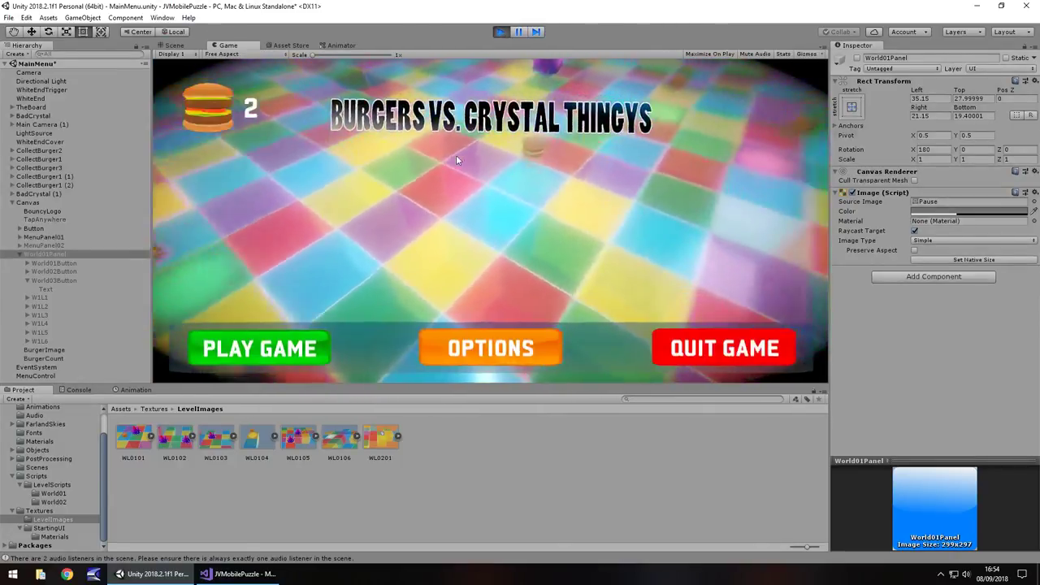
{"action": "left_click", "coordinate": [276, 353]}
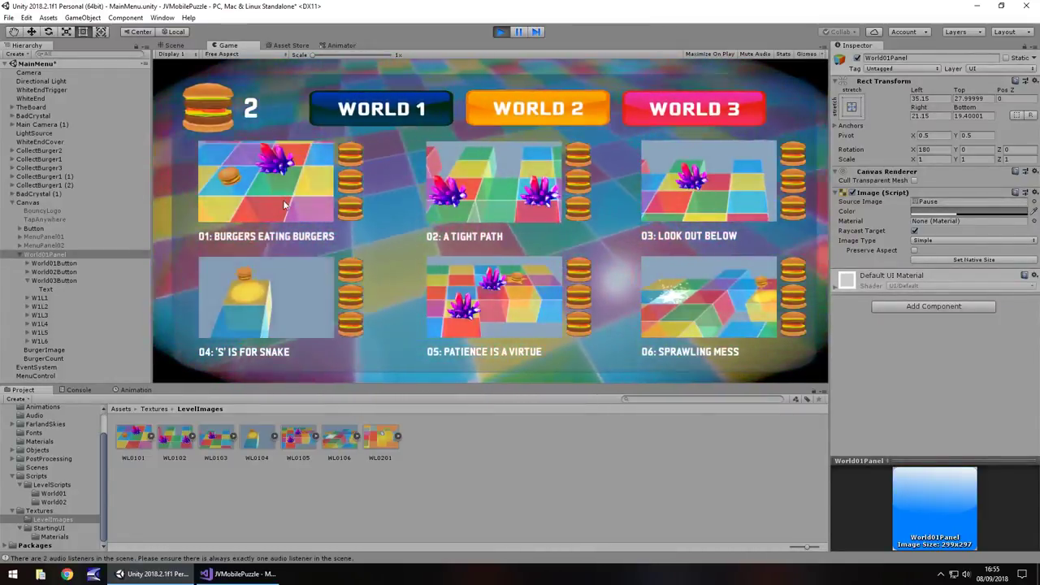
{"action": "left_click", "coordinate": [502, 30]}
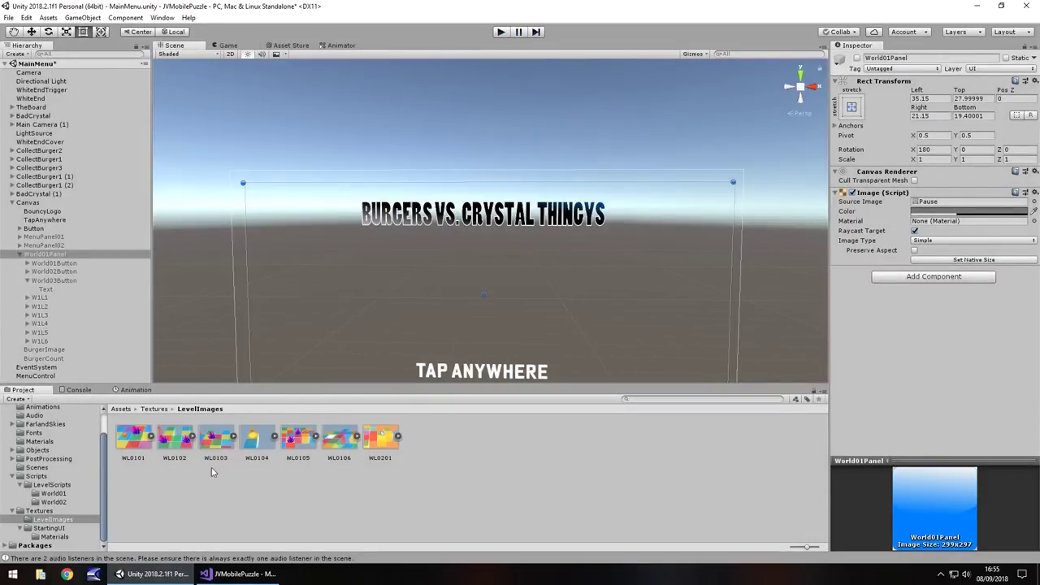
Step: Open the WL0101 scene and play level 1 until all three burgers are collected
{"action": "left_click", "coordinate": [38, 469]}
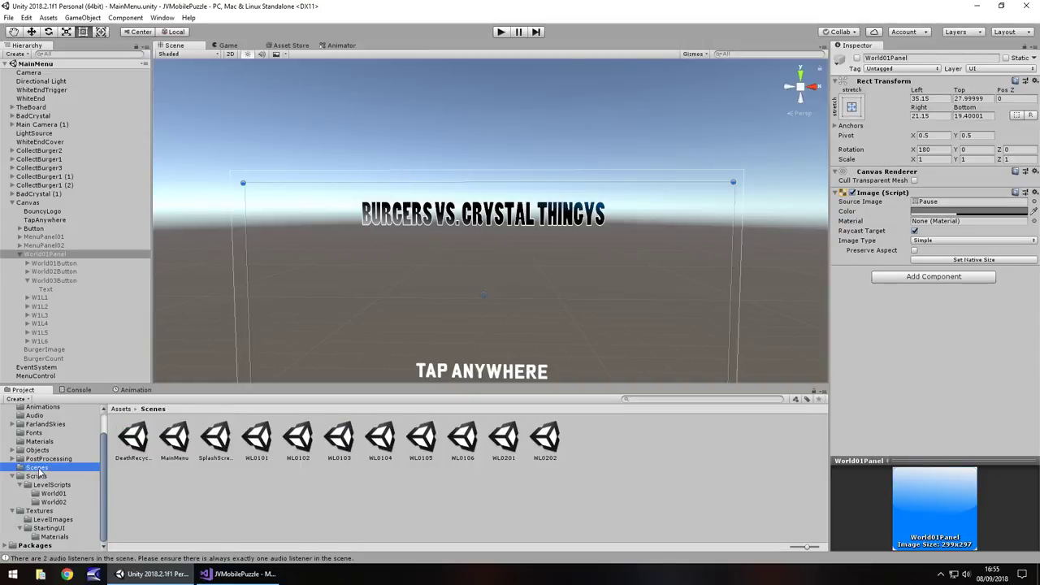
{"action": "double_click", "coordinate": [258, 439]}
{"action": "left_click", "coordinate": [501, 33]}
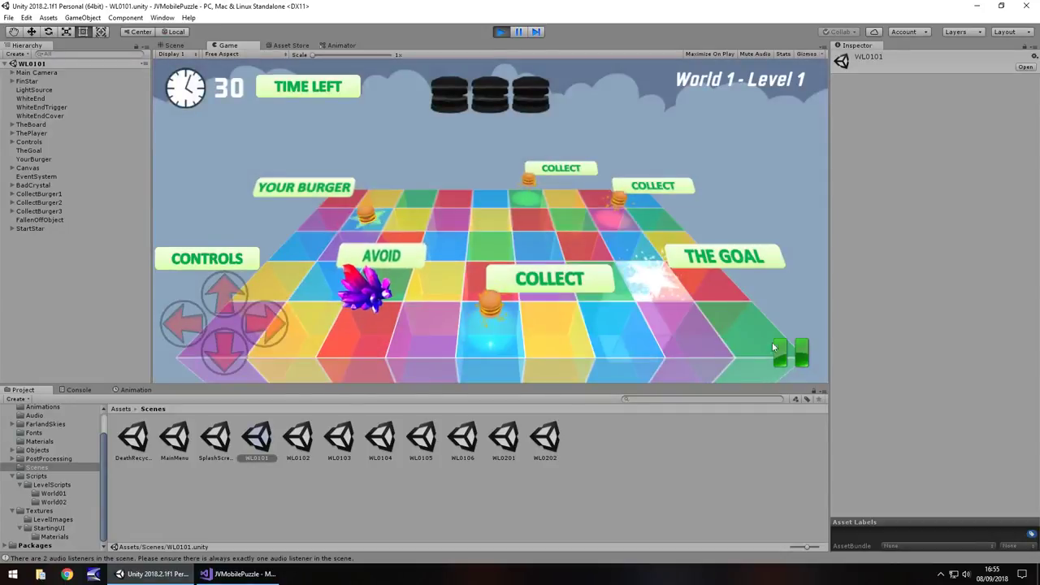
{"action": "left_click", "coordinate": [785, 349]}
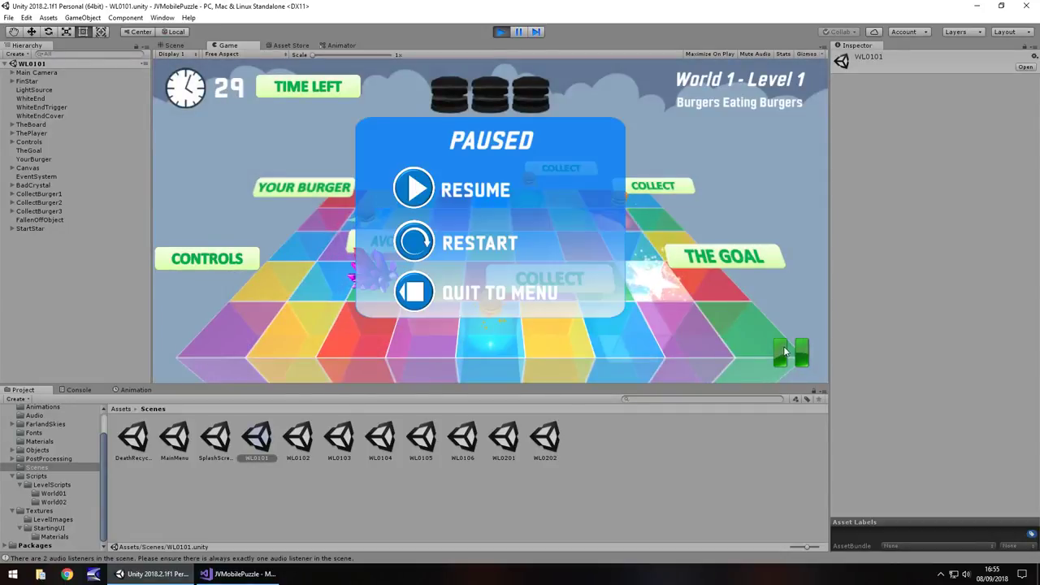
{"action": "left_click", "coordinate": [415, 189]}
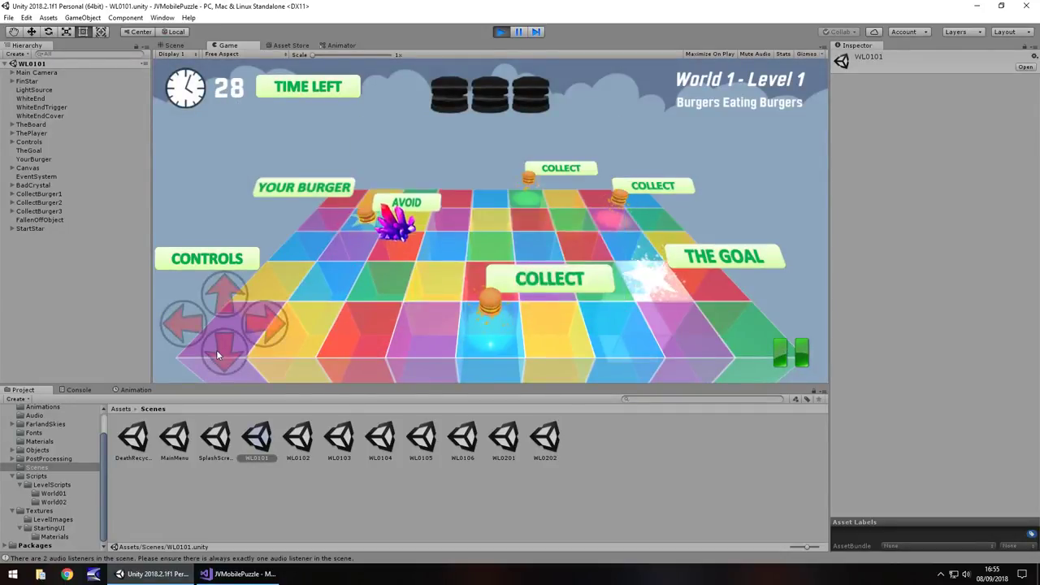
{"action": "left_click", "coordinate": [217, 349]}
{"action": "left_click", "coordinate": [275, 325]}
{"action": "left_click", "coordinate": [278, 326]}
{"action": "left_click", "coordinate": [224, 290]}
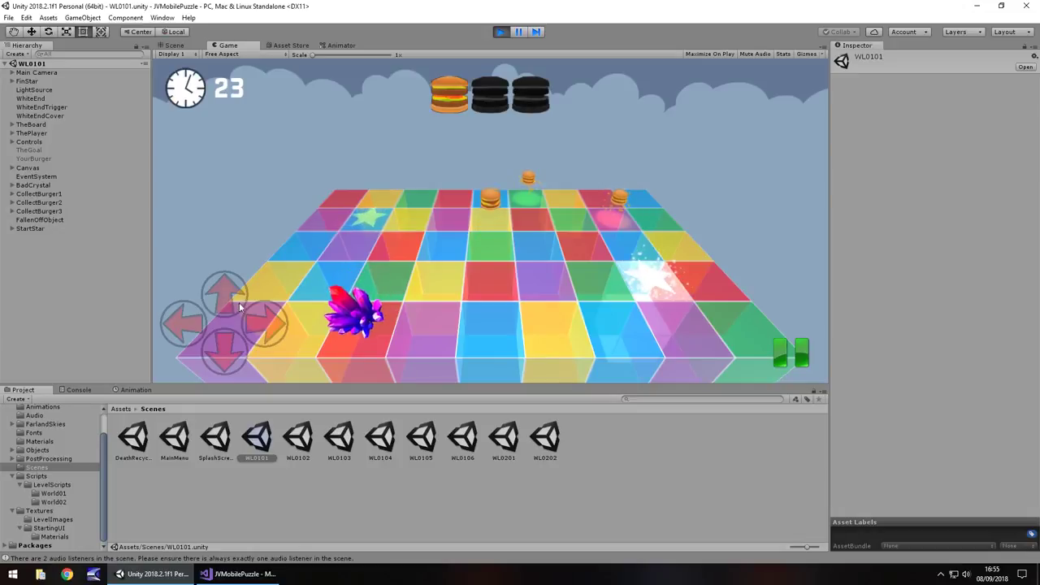
{"action": "left_click", "coordinate": [264, 325]}
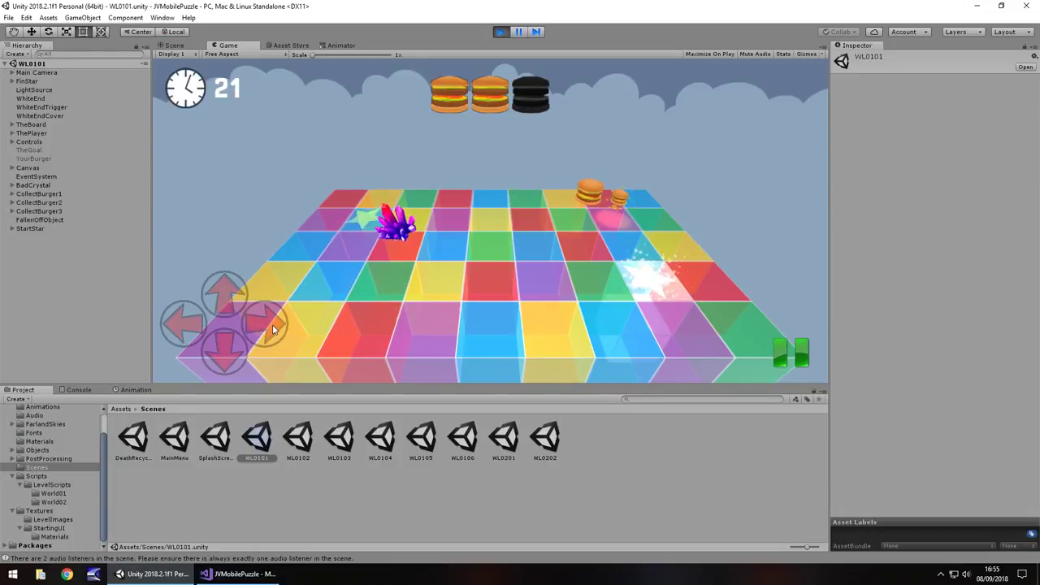
{"action": "left_click", "coordinate": [228, 358]}
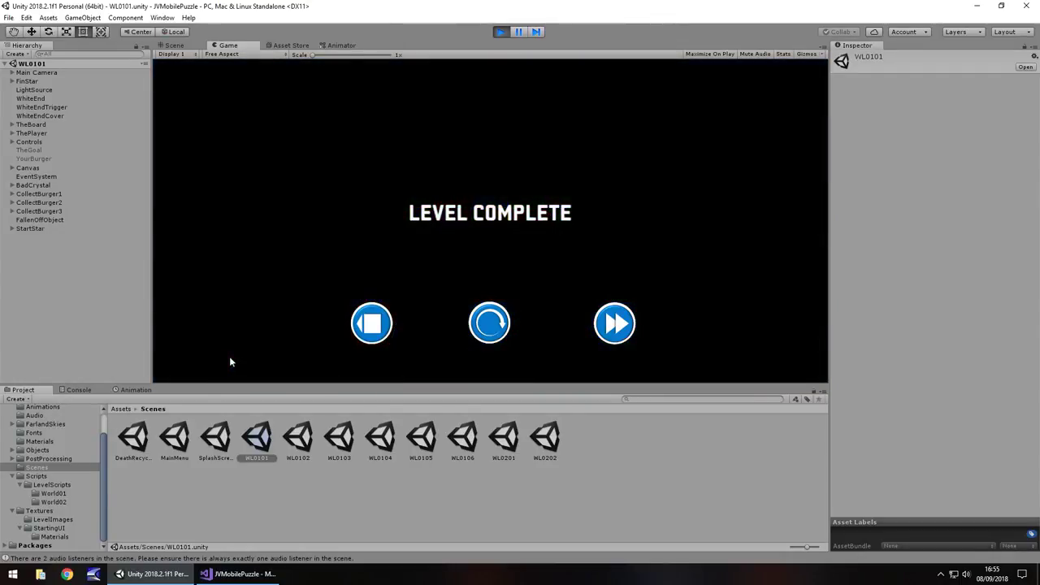
Step: Continue from Level Complete to World 1 - Level 2, play it, then stop play mode
{"action": "left_click", "coordinate": [616, 326]}
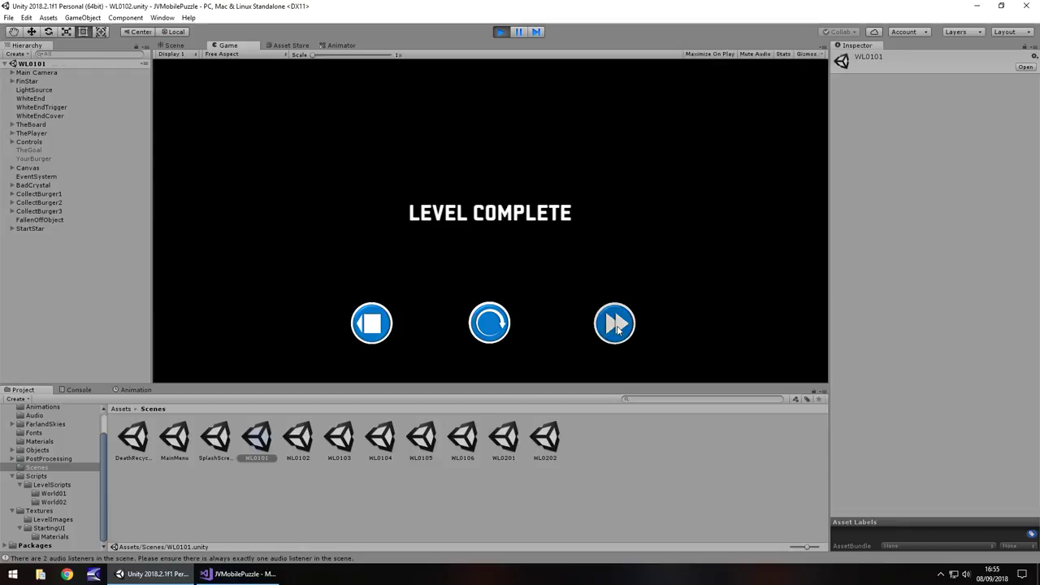
{"action": "left_click", "coordinate": [228, 292]}
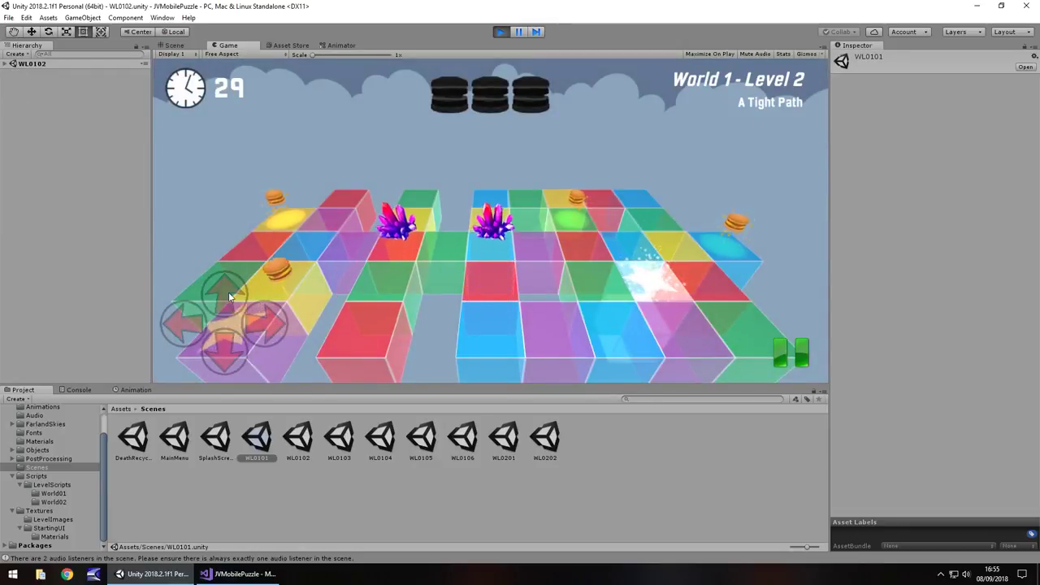
{"action": "left_click", "coordinate": [276, 318]}
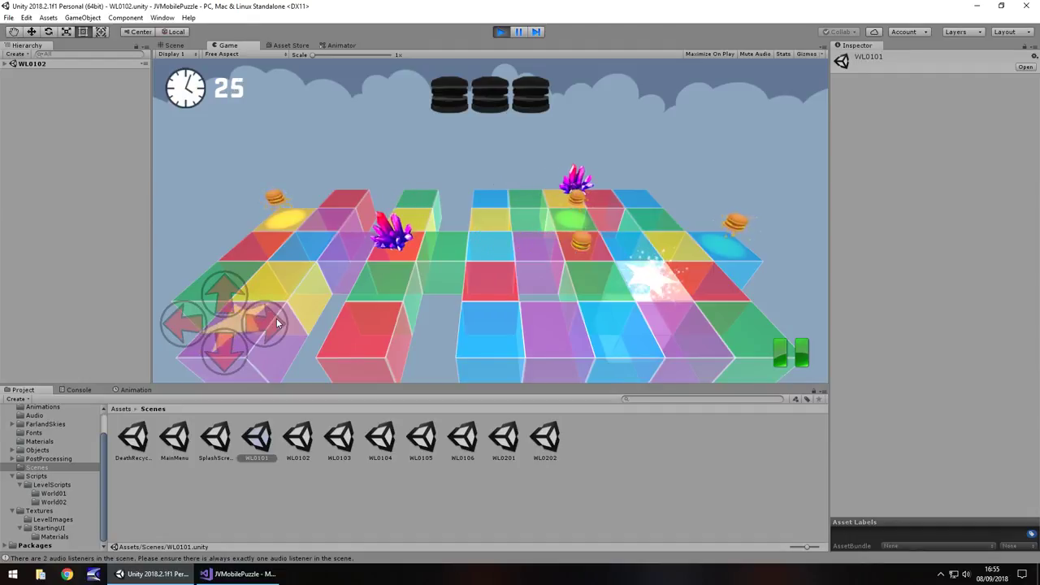
{"action": "left_click", "coordinate": [226, 349]}
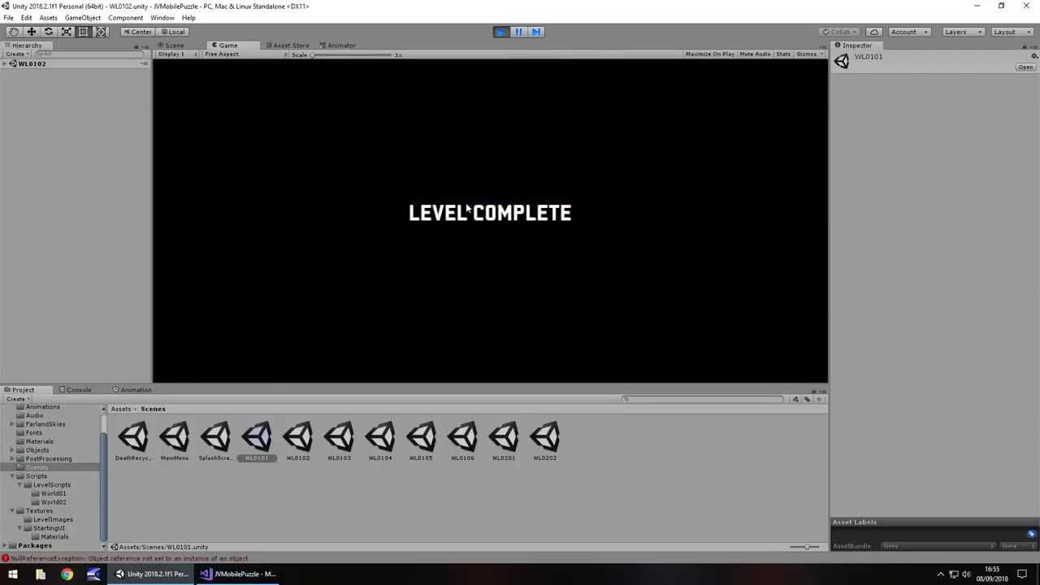
{"action": "left_click", "coordinate": [500, 32]}
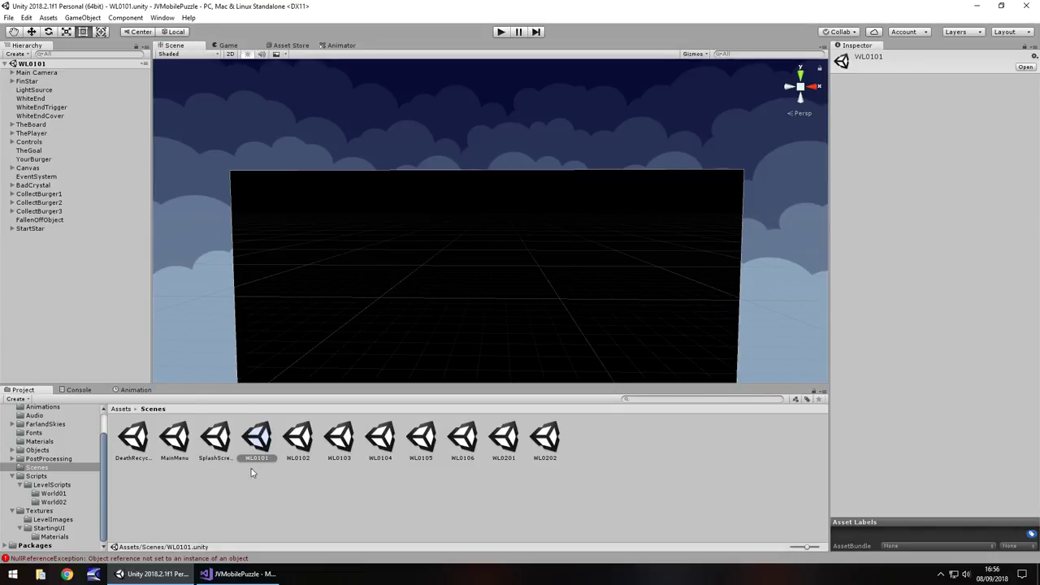
Step: Copy FinishButtons from WL0101's Canvas and paste it into WL0102's Canvas below LevelComplete
{"action": "left_click", "coordinate": [11, 167]}
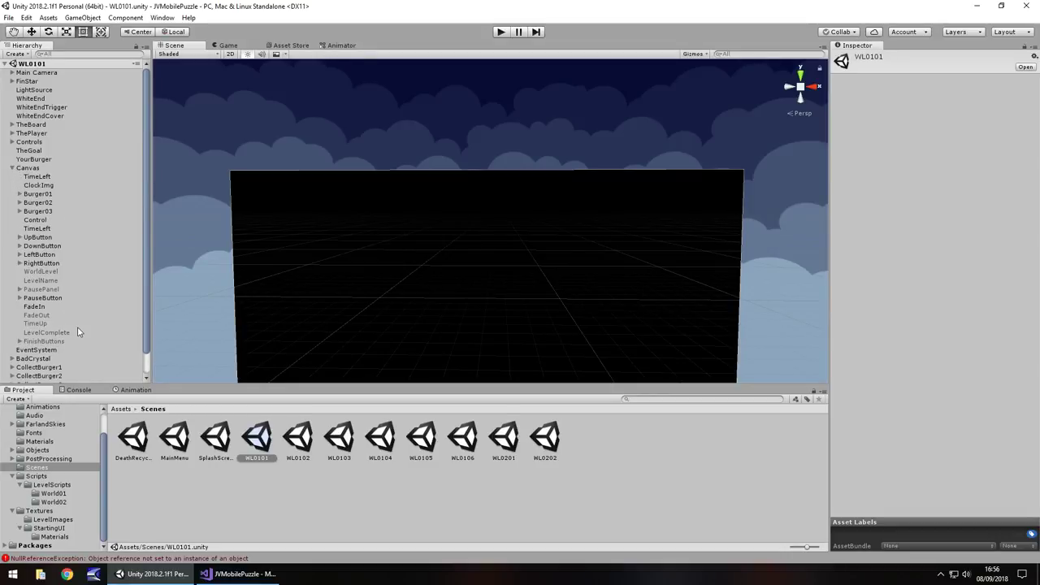
{"action": "left_click", "coordinate": [40, 341]}
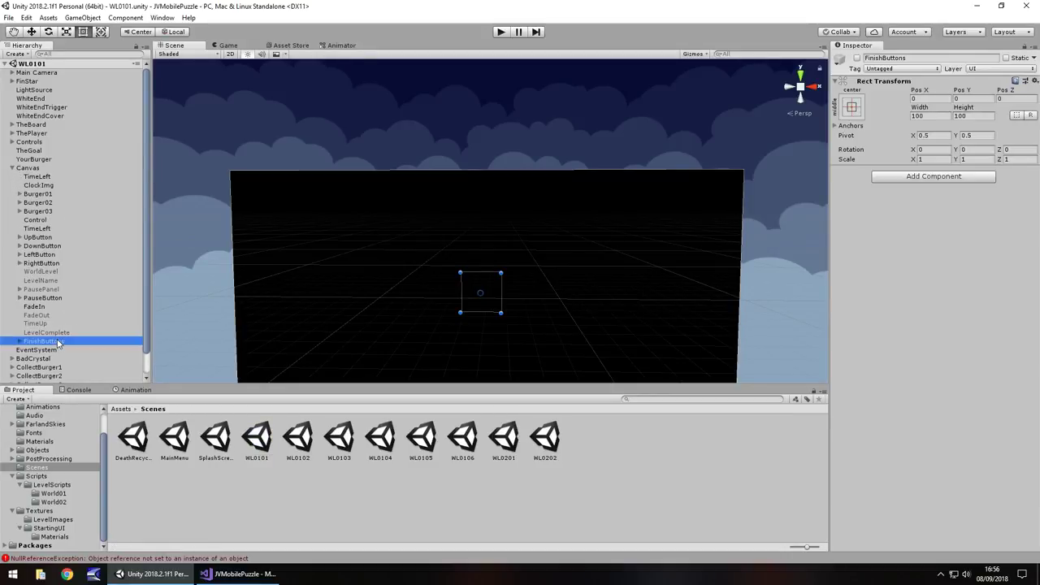
{"action": "double_click", "coordinate": [299, 441]}
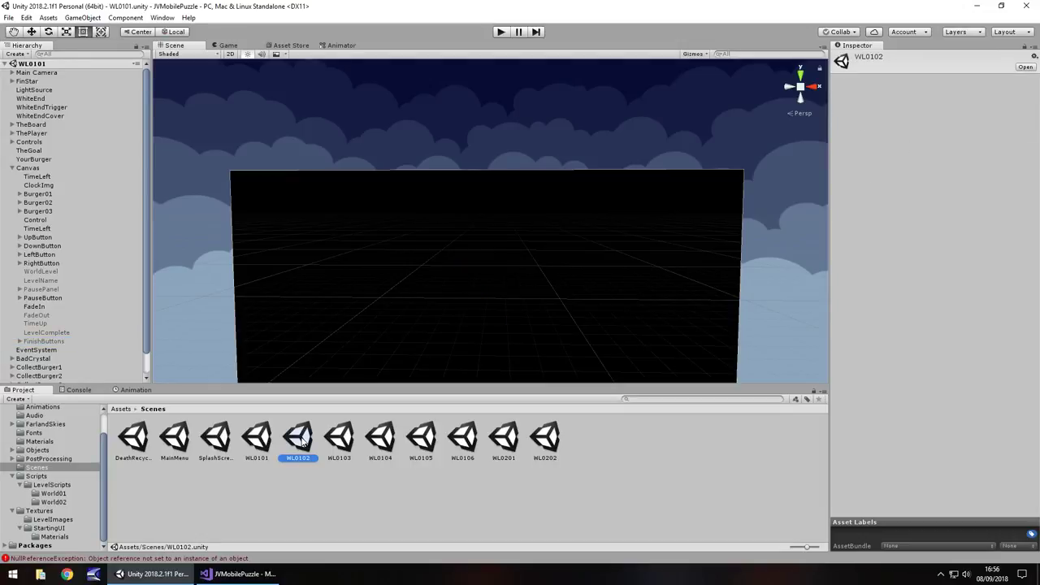
{"action": "left_click", "coordinate": [11, 143]}
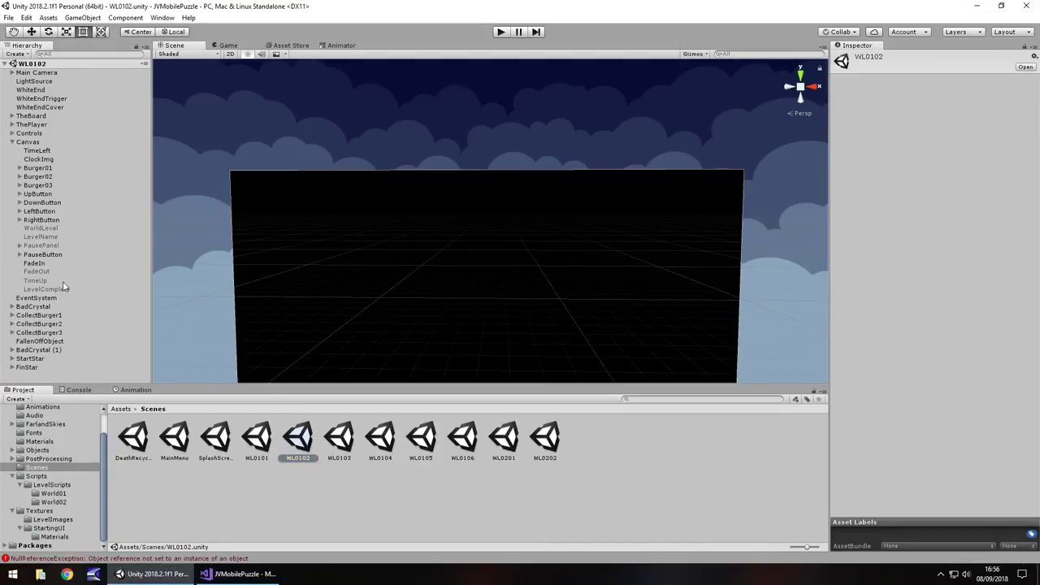
{"action": "left_click", "coordinate": [53, 380]}
{"action": "key", "text": "ctrl+v"}
{"action": "left_click_drag", "start_coordinate": [49, 376], "coordinate": [46, 296]}
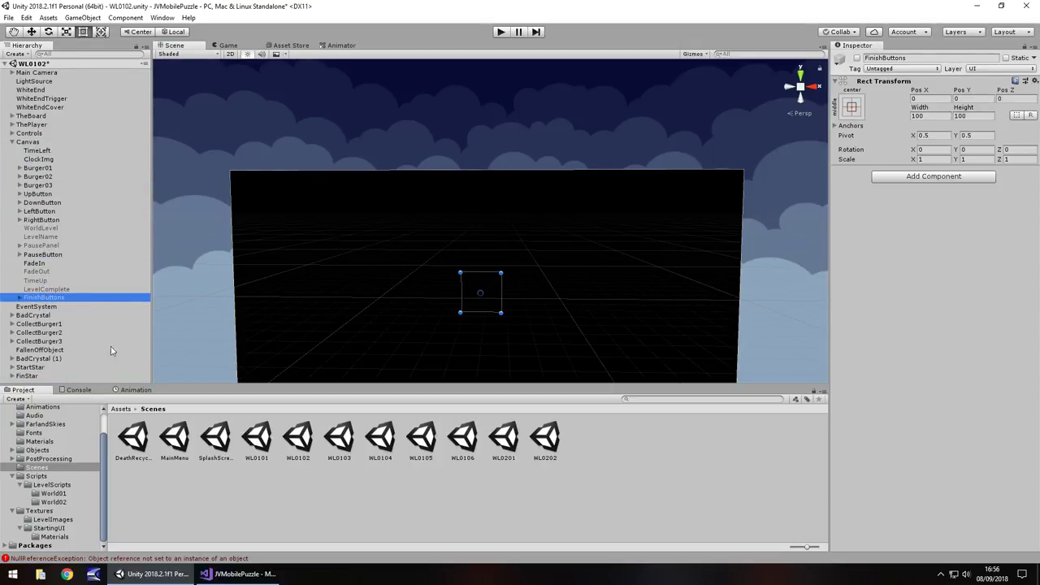
{"action": "left_click", "coordinate": [30, 134]}
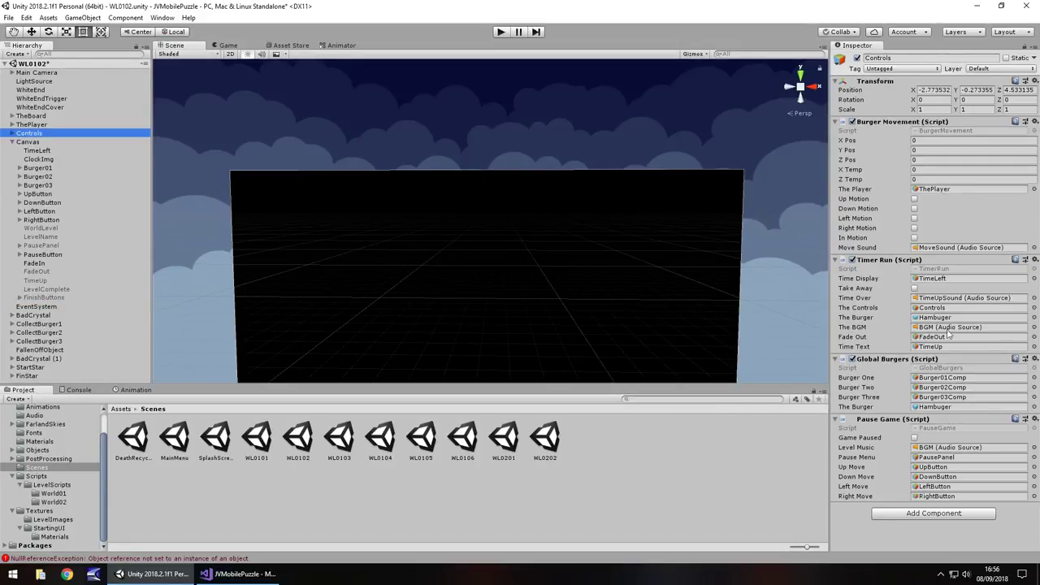
Step: Set FinishButtons as WhiteEndTrigger's Finish Controls and make RestartButton call RestartLevelFromPause
{"action": "left_click", "coordinate": [36, 98]}
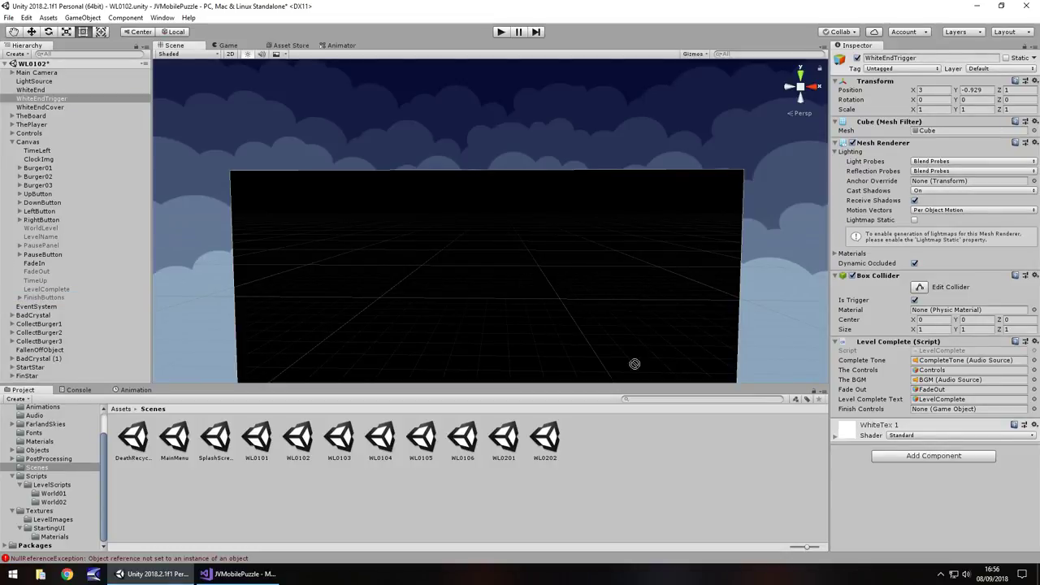
{"action": "left_click_drag", "start_coordinate": [635, 363], "coordinate": [931, 412]}
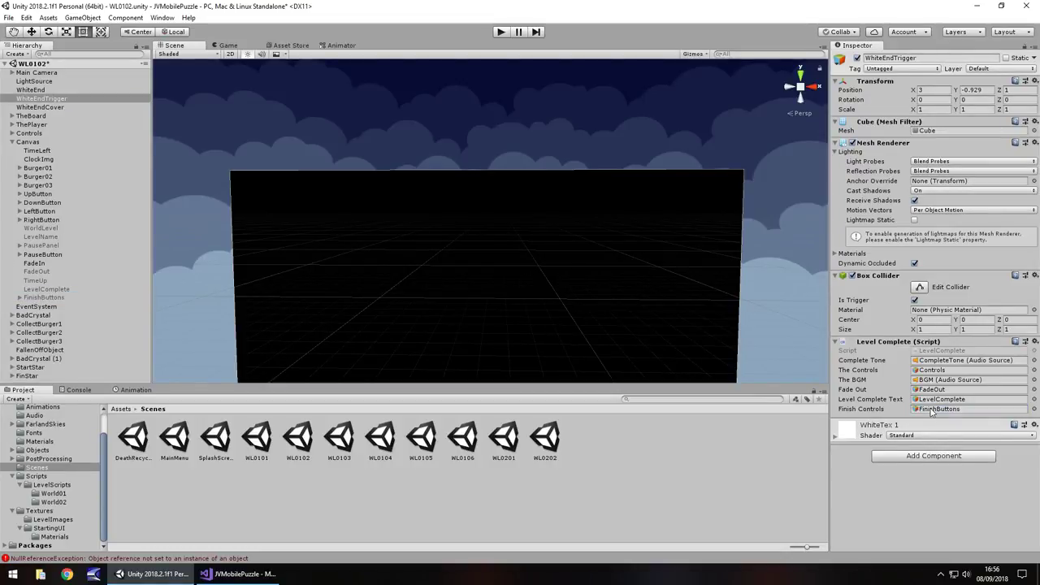
{"action": "left_click", "coordinate": [20, 298]}
{"action": "left_click", "coordinate": [45, 307]}
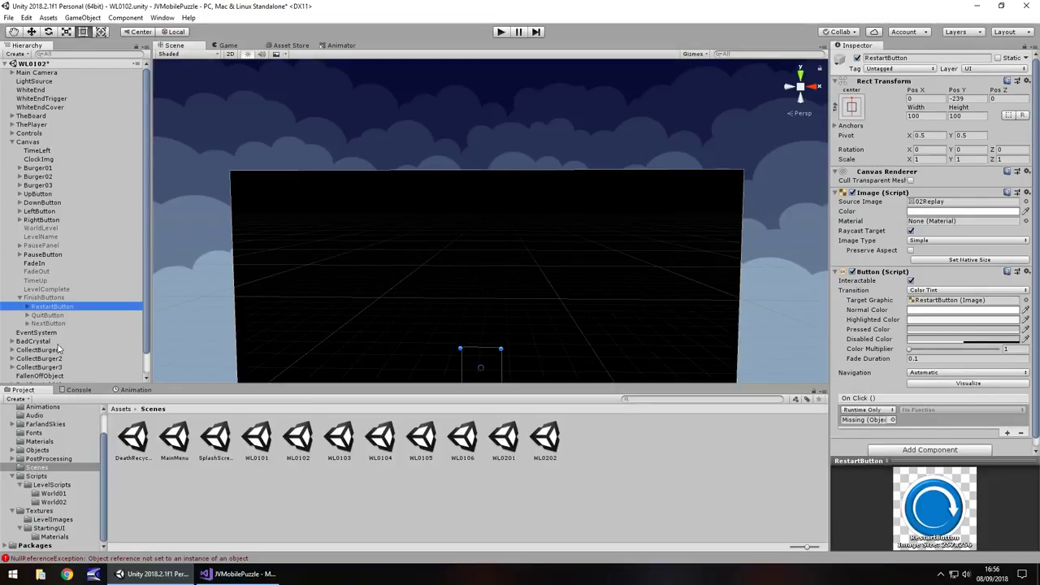
{"action": "scroll", "coordinate": [60, 348], "scroll_direction": "down", "scroll_amount": 1}
{"action": "left_click_drag", "start_coordinate": [34, 356], "coordinate": [866, 420]}
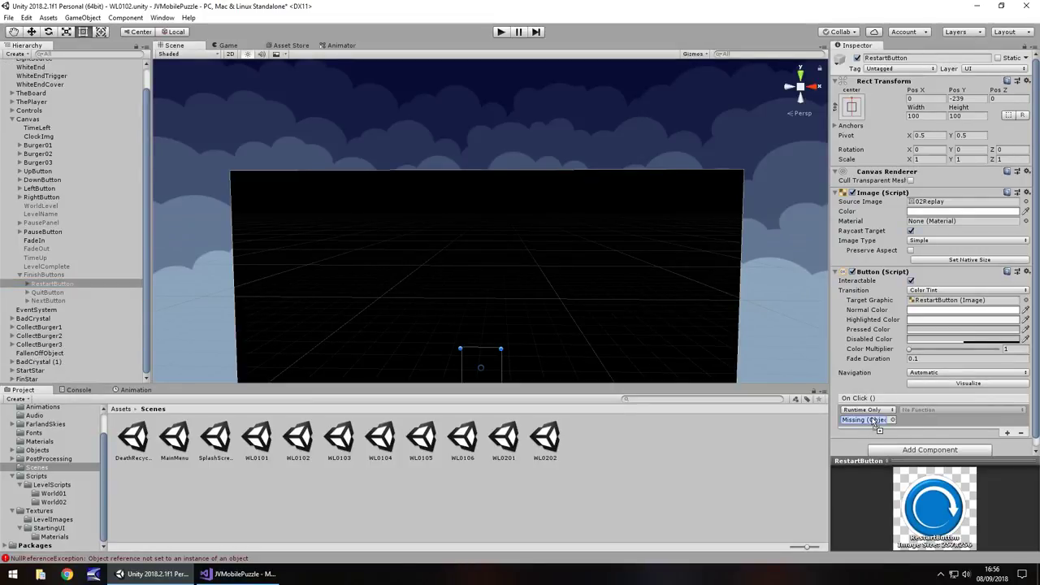
{"action": "left_click", "coordinate": [943, 410]}
{"action": "mouse_move", "coordinate": [934, 498]}
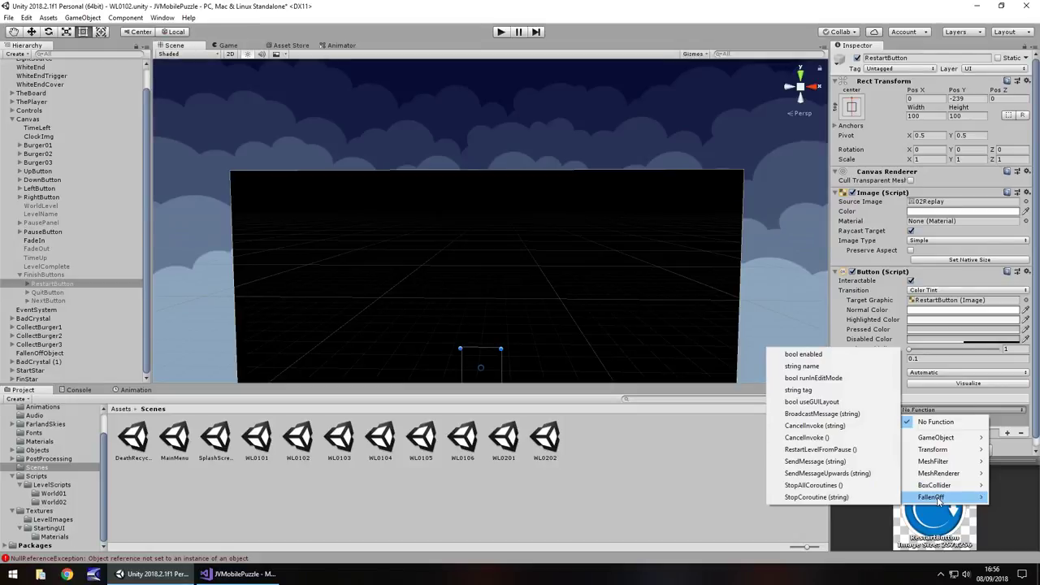
{"action": "left_click", "coordinate": [821, 450]}
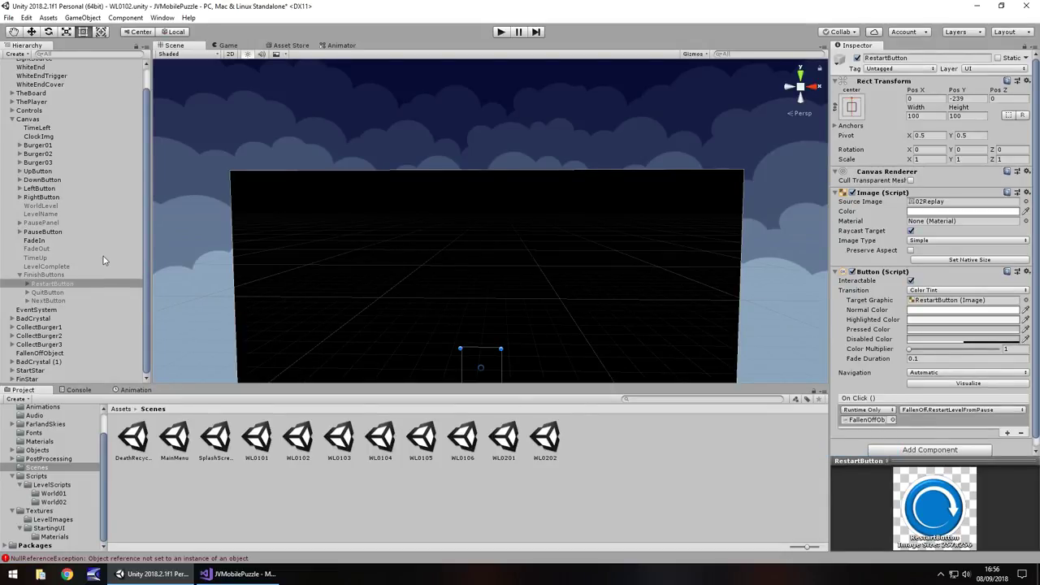
Step: Make QuitButton call QuitToMenu on the Controls object
{"action": "left_click", "coordinate": [47, 292]}
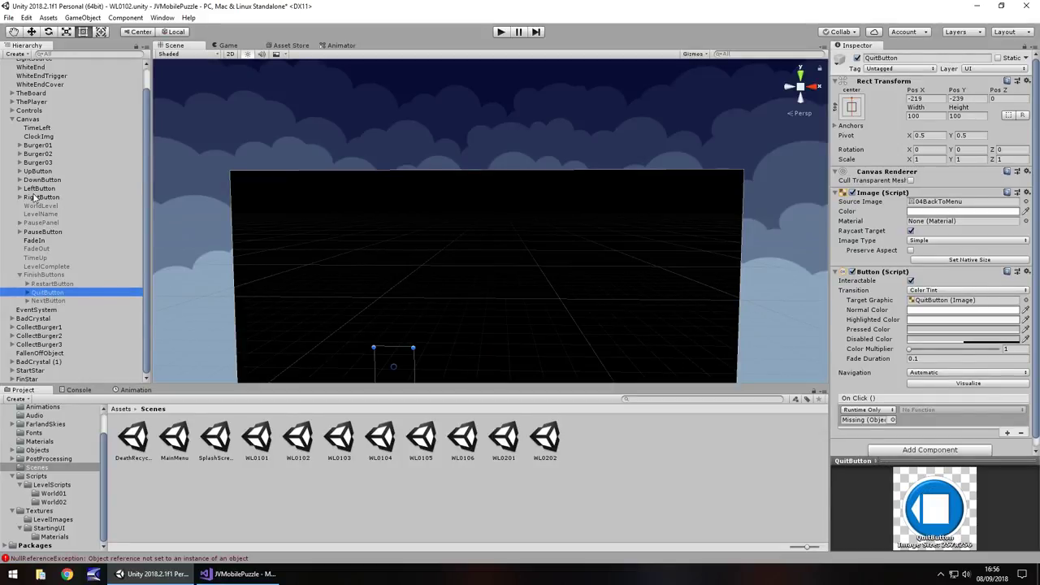
{"action": "left_click_drag", "start_coordinate": [32, 114], "coordinate": [868, 420]}
{"action": "left_click", "coordinate": [963, 410]}
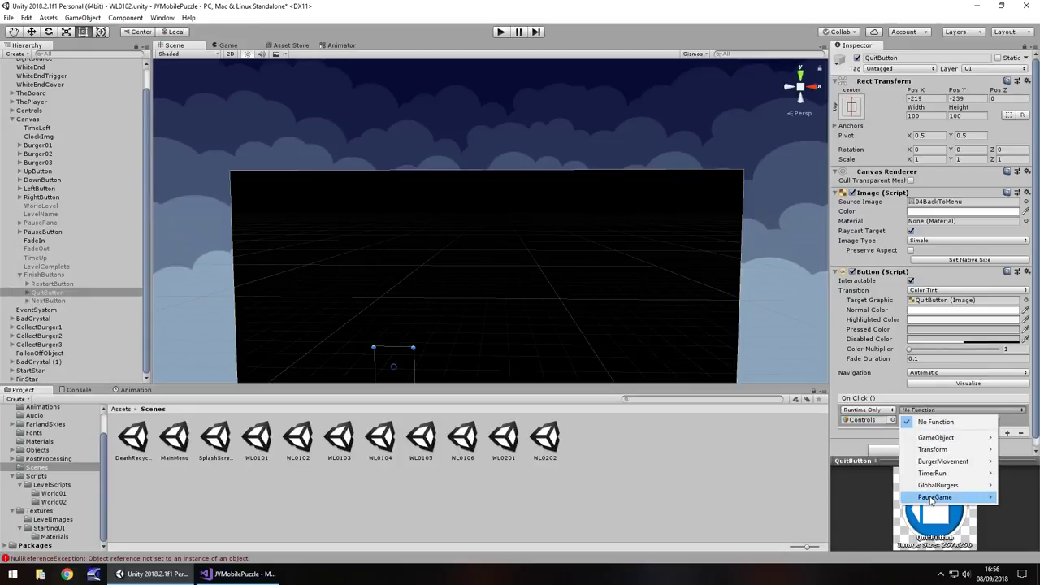
{"action": "mouse_move", "coordinate": [931, 498]}
{"action": "left_click", "coordinate": [805, 449]}
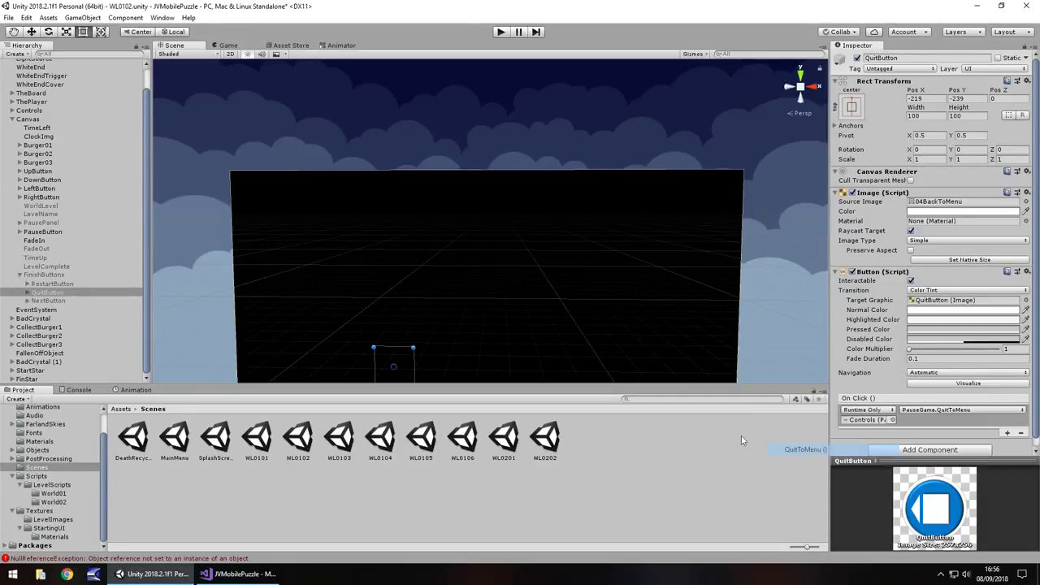
Step: Make NextButton call NextLevel on WhiteEndTrigger, then reopen WL0102
{"action": "left_click", "coordinate": [51, 301]}
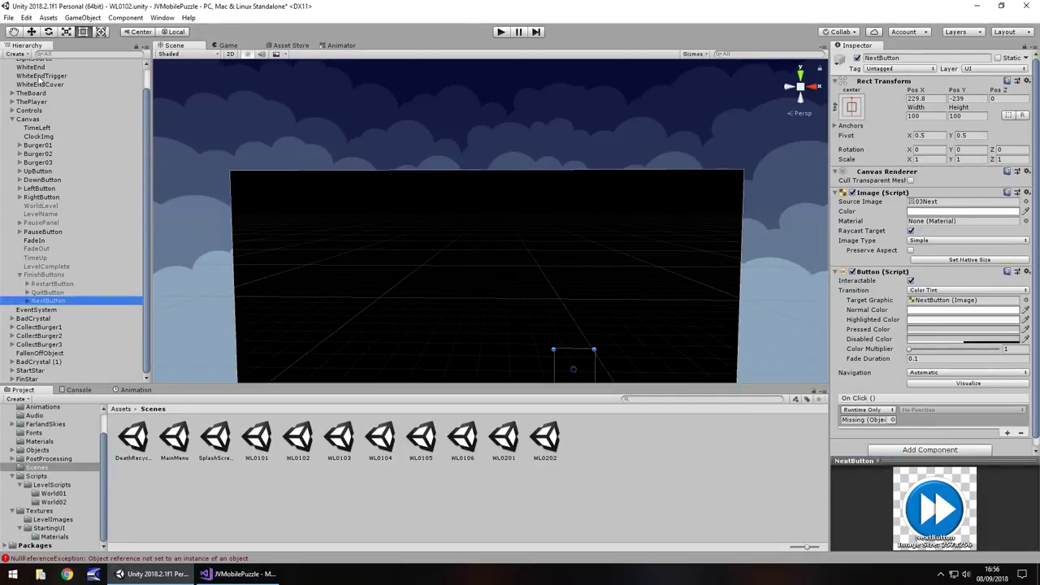
{"action": "left_click_drag", "start_coordinate": [38, 79], "coordinate": [868, 421]}
{"action": "left_click", "coordinate": [927, 409]}
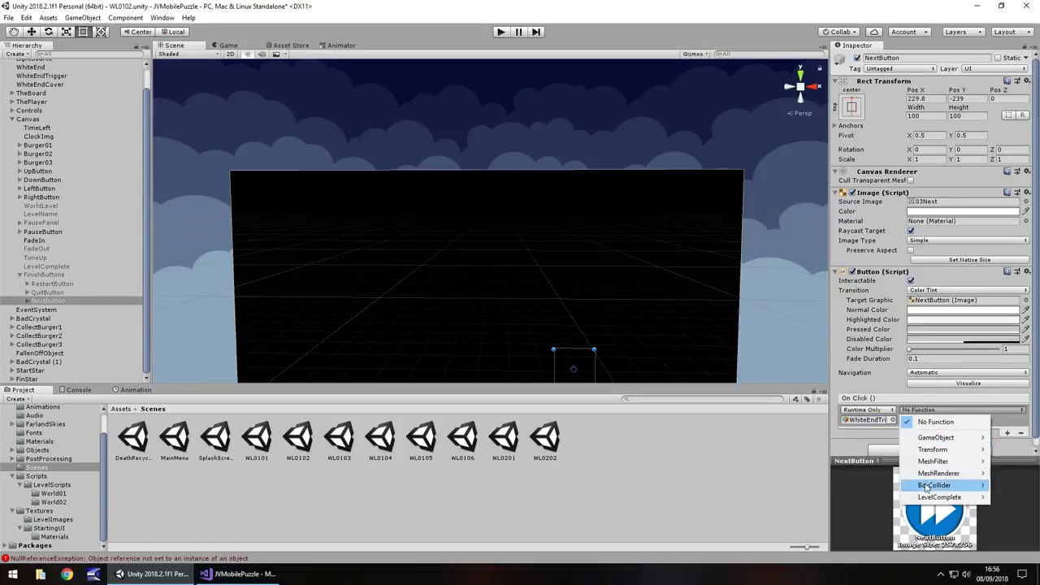
{"action": "mouse_move", "coordinate": [939, 497]}
{"action": "left_click", "coordinate": [812, 453]}
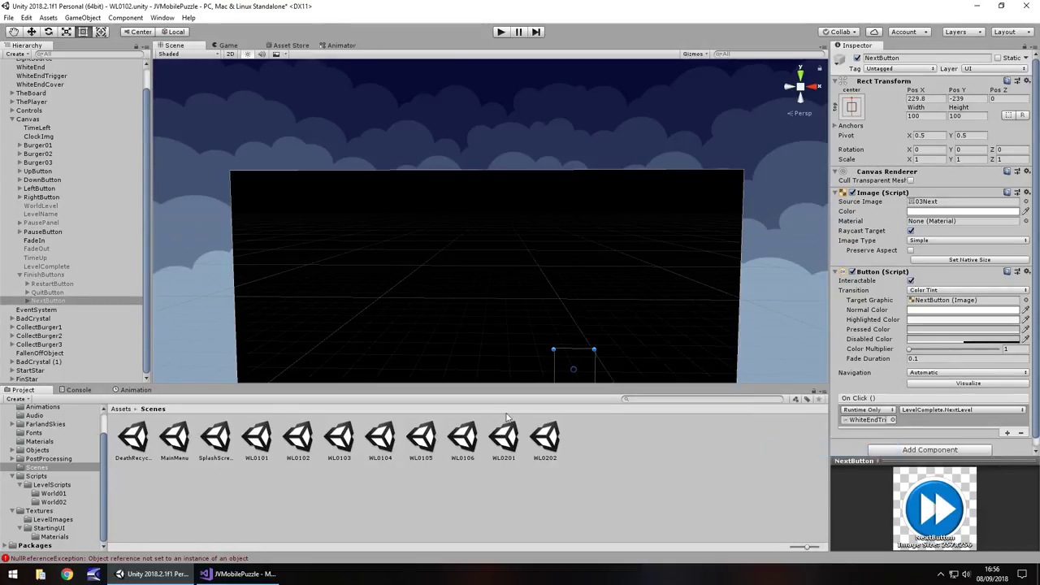
{"action": "double_click", "coordinate": [298, 439]}
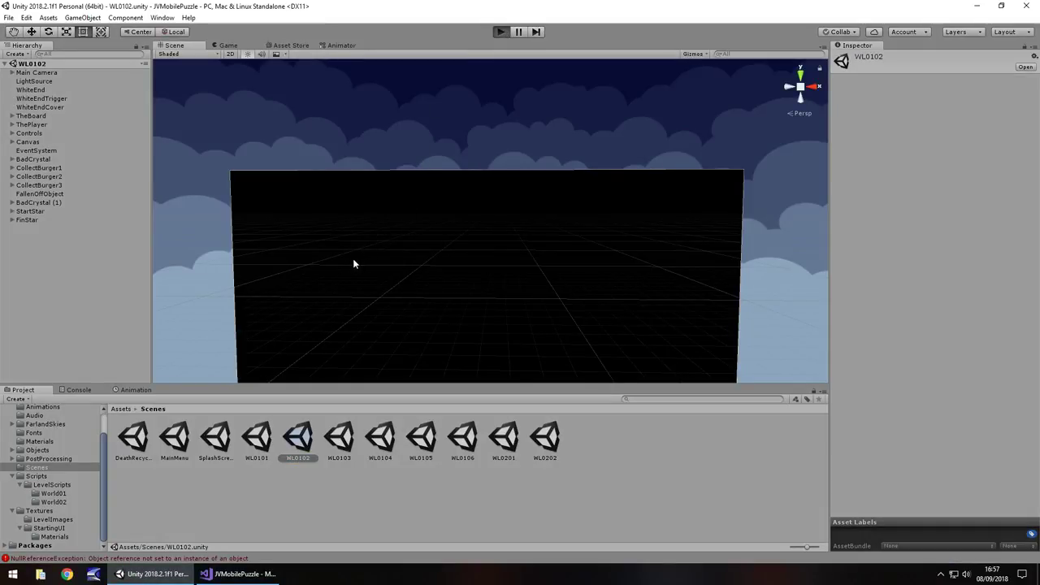
Step: Playtest level 2 in WL0102 briefly, then stop
{"action": "key", "text": "ctrl+p"}
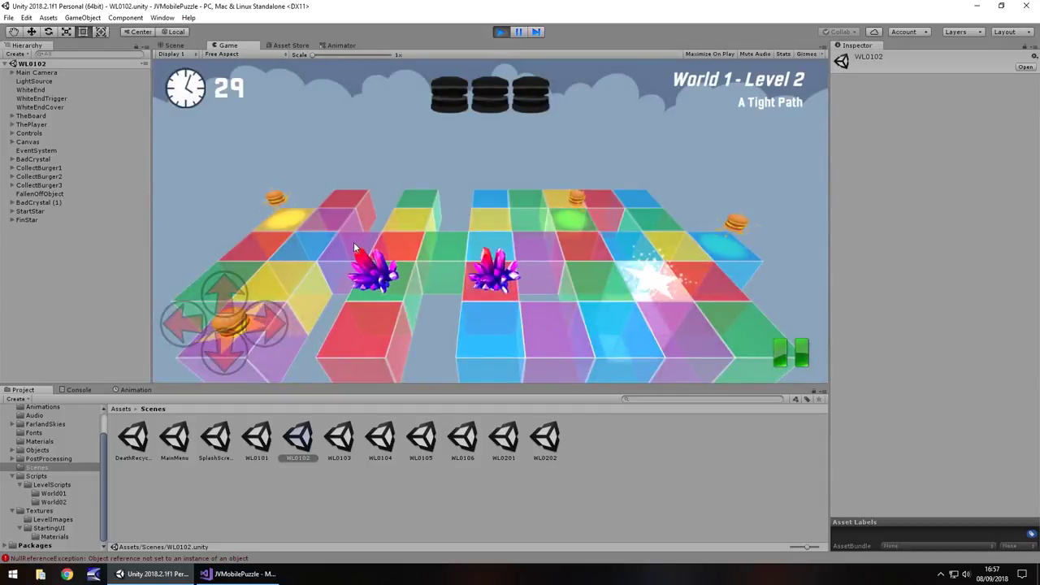
{"action": "left_click", "coordinate": [218, 352]}
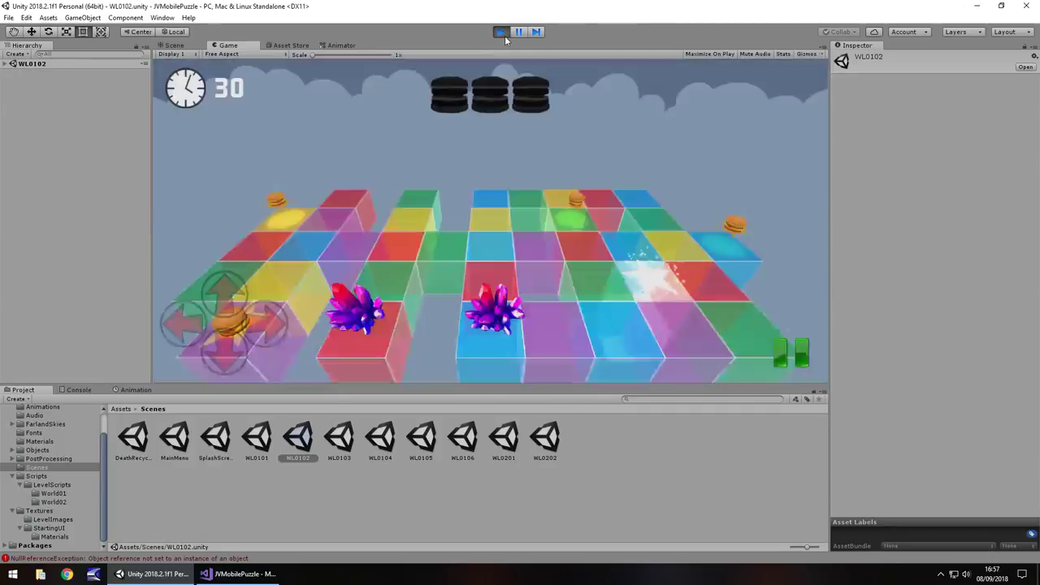
{"action": "left_click", "coordinate": [502, 33]}
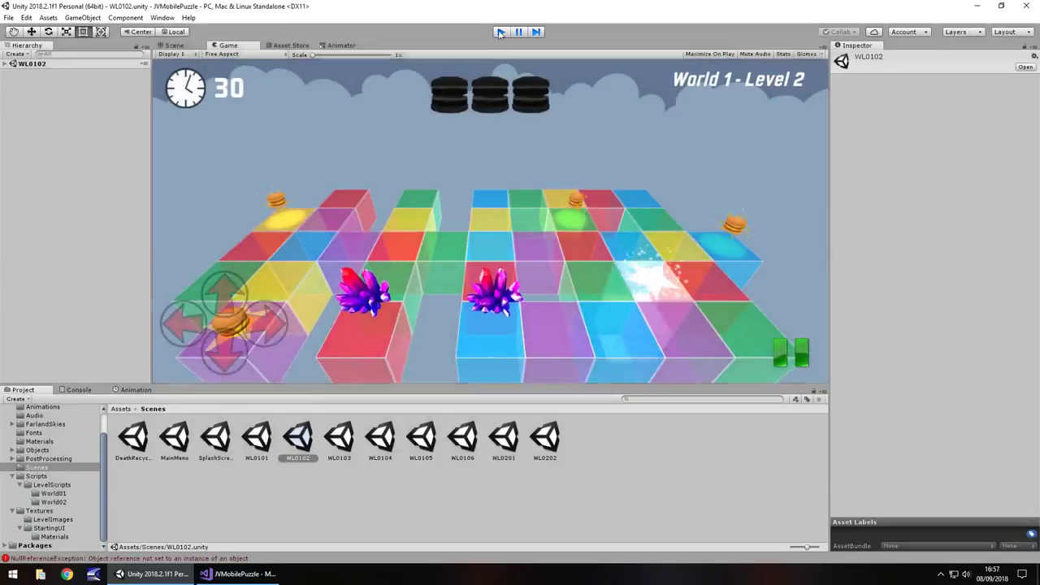
Step: Play WL0101 through levels 1 and 2, using Next to advance to level 3, then stop
{"action": "double_click", "coordinate": [258, 439]}
{"action": "left_click", "coordinate": [500, 33]}
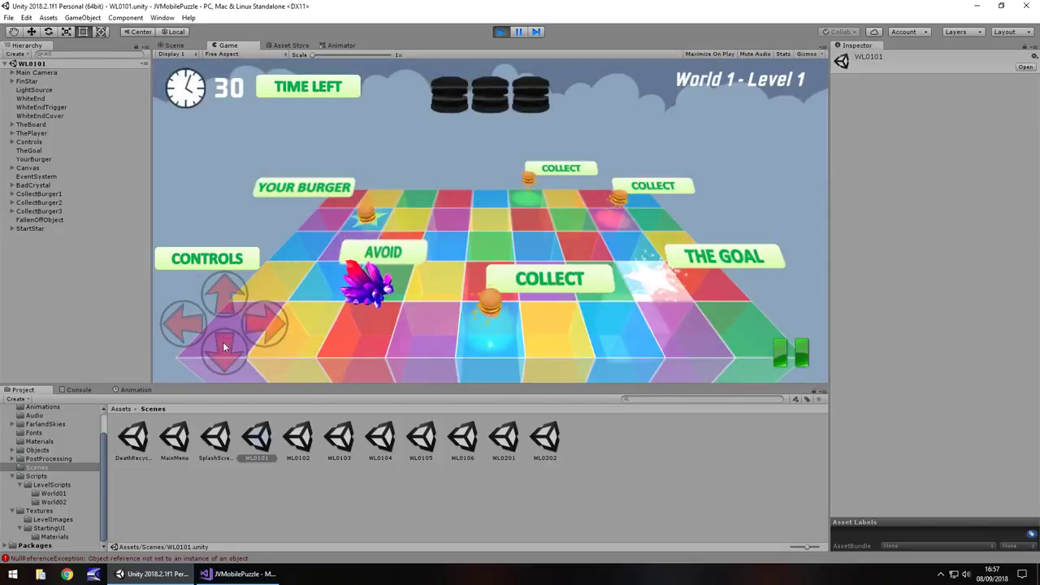
{"action": "left_click", "coordinate": [224, 348]}
{"action": "left_click", "coordinate": [261, 327]}
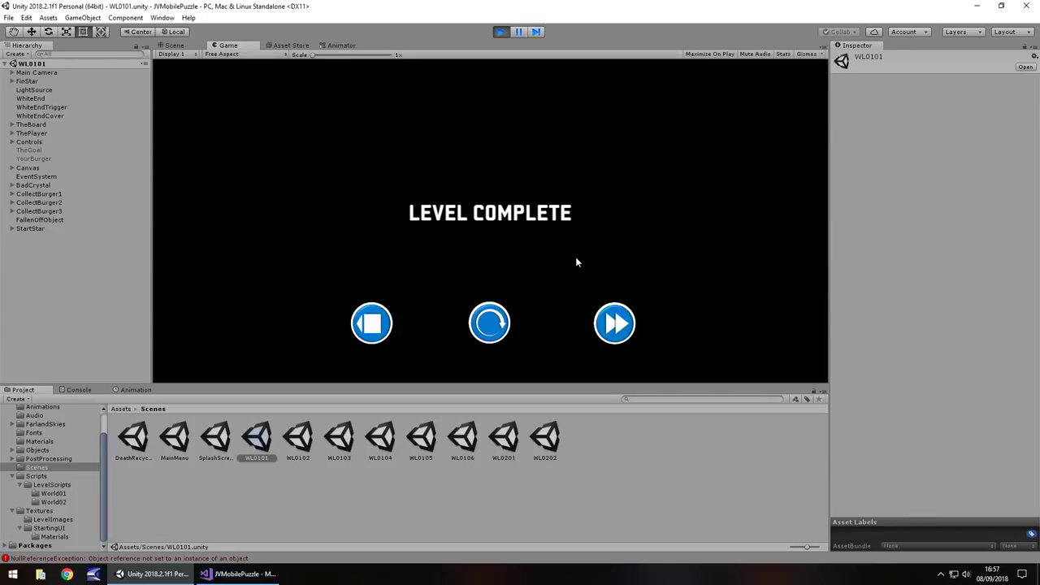
{"action": "left_click", "coordinate": [611, 323]}
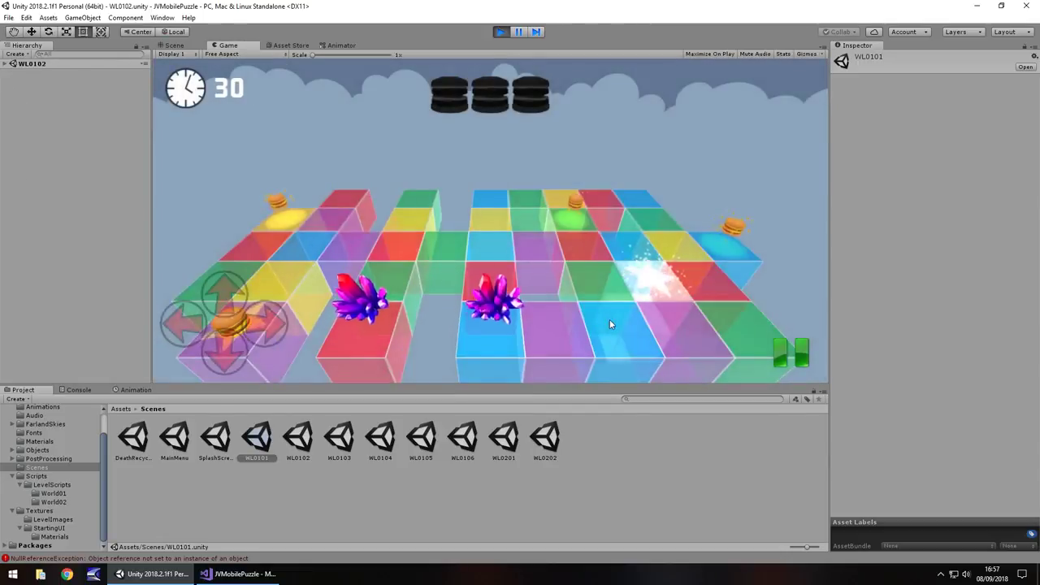
{"action": "left_click", "coordinate": [268, 327]}
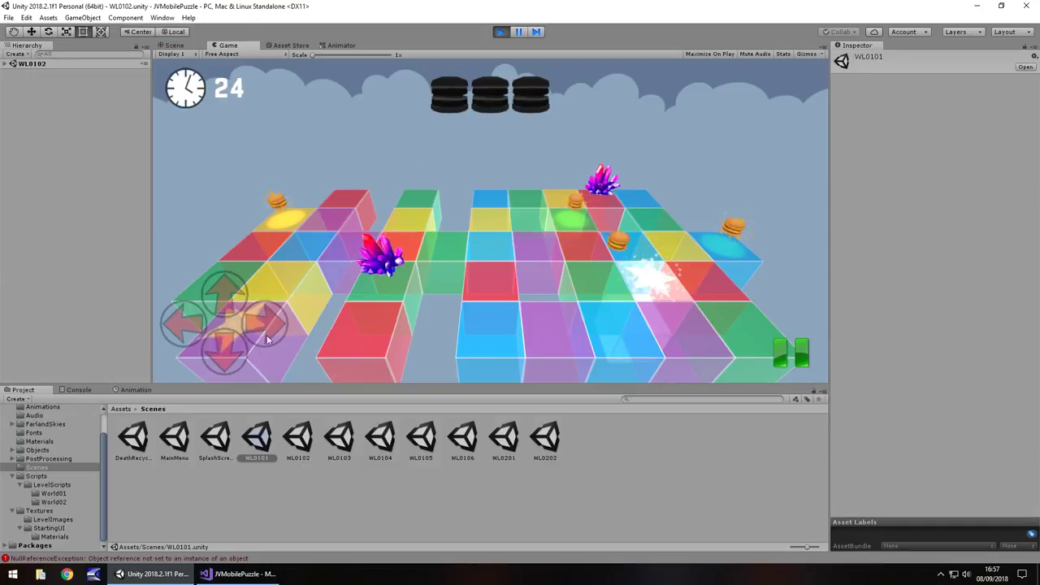
{"action": "left_click", "coordinate": [227, 352]}
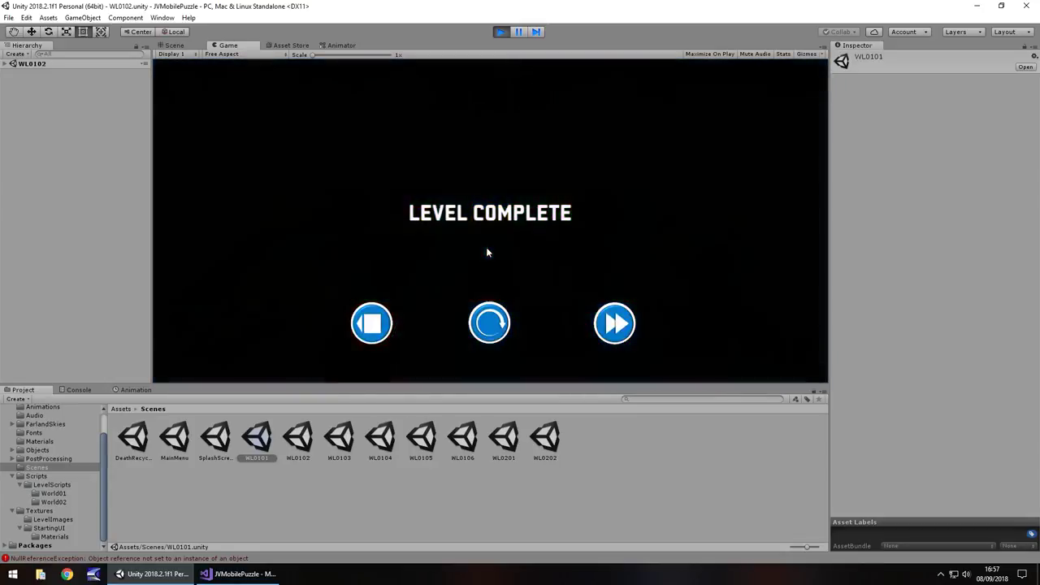
{"action": "left_click", "coordinate": [615, 325]}
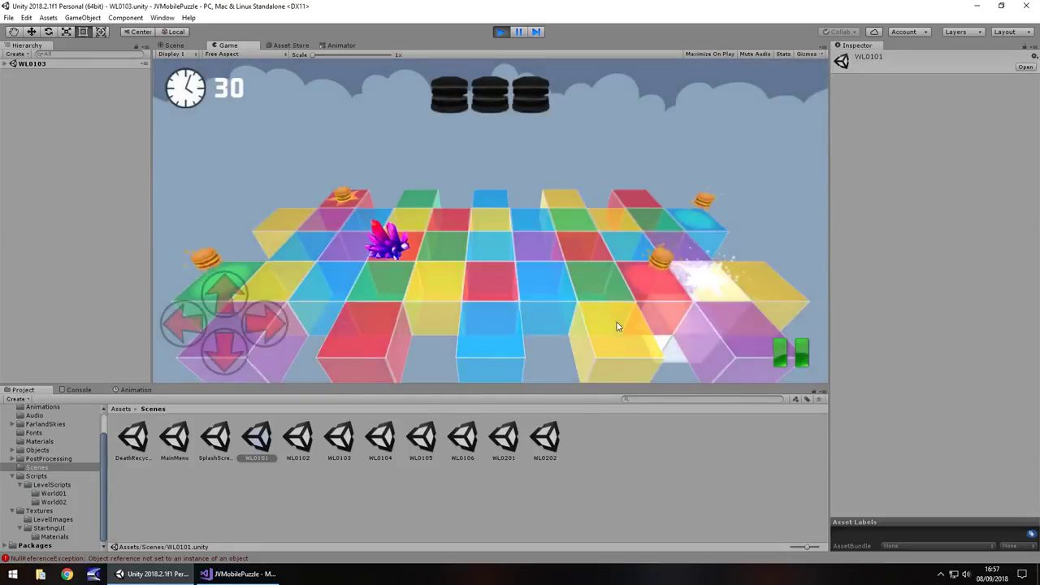
{"action": "left_click", "coordinate": [499, 31]}
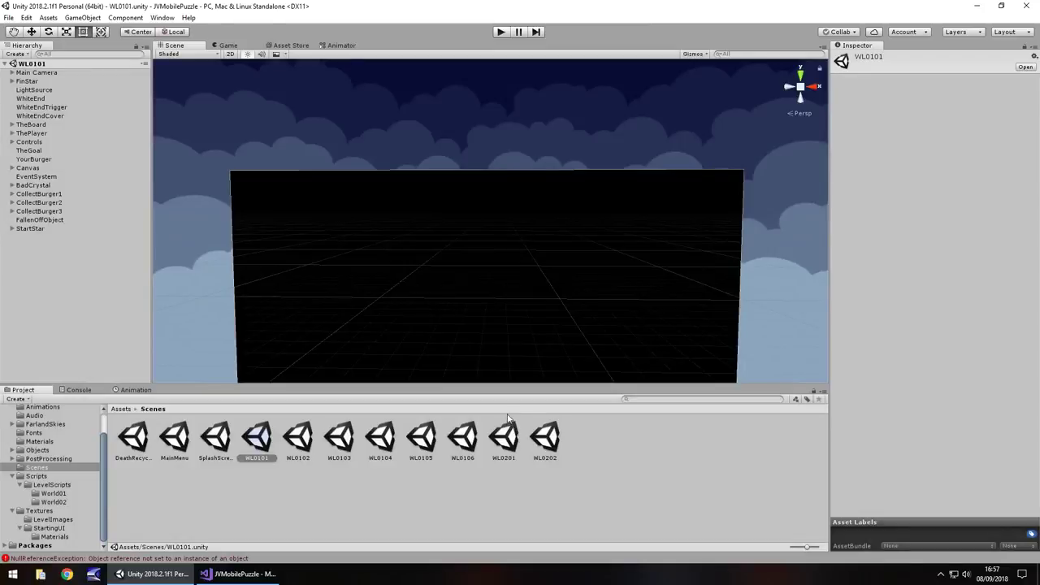
{"action": "left_click", "coordinate": [616, 440]}
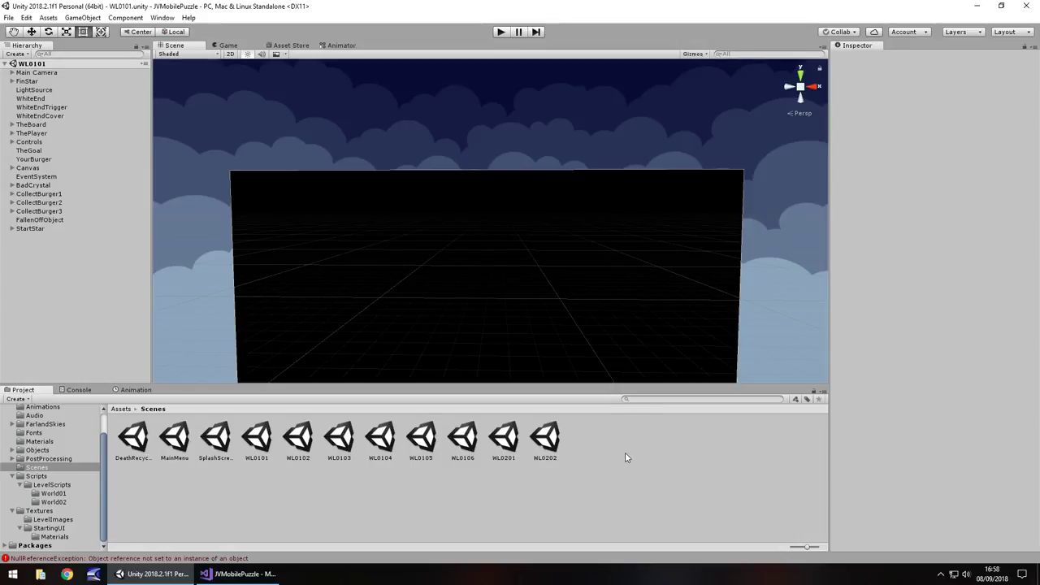
{"action": "mouse_move", "coordinate": [240, 574]}
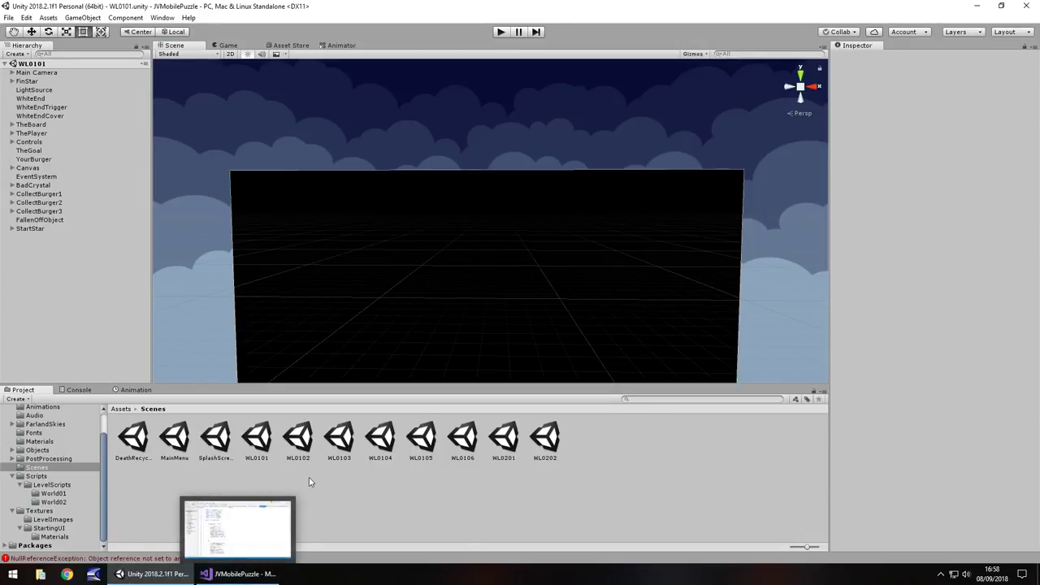
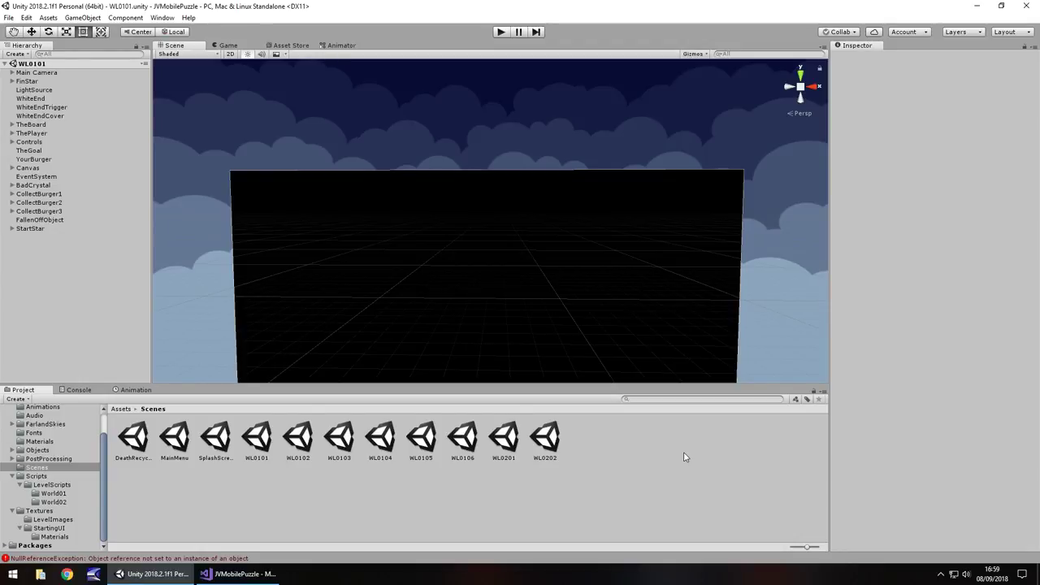
Step: Open the WL0201 scene from the Scenes folder and start play-testing it
{"action": "left_click_drag", "start_coordinate": [417, 278], "coordinate": [443, 329], "text": "alt"}
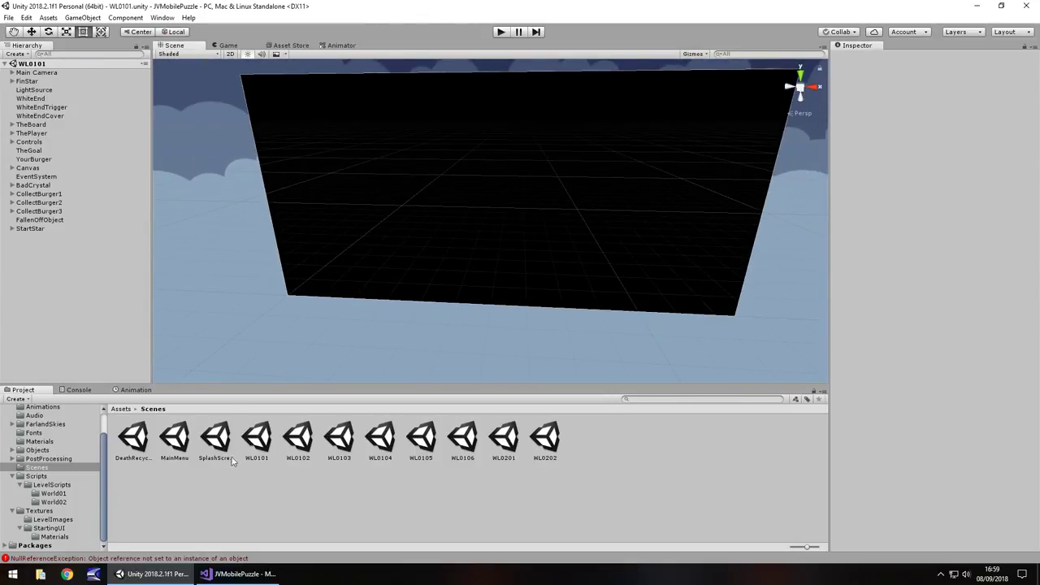
{"action": "left_click", "coordinate": [258, 442]}
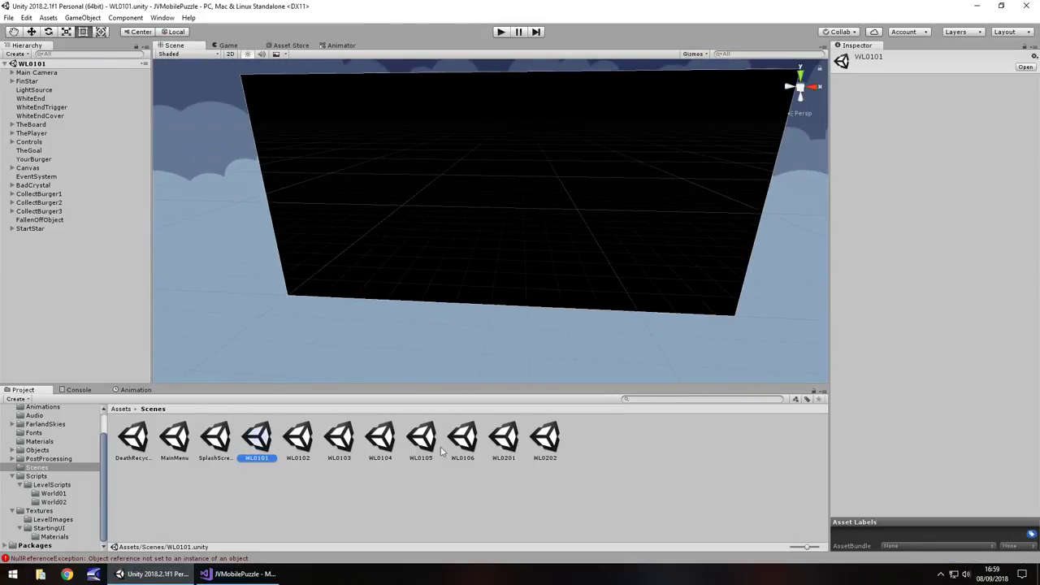
{"action": "double_click", "coordinate": [500, 443]}
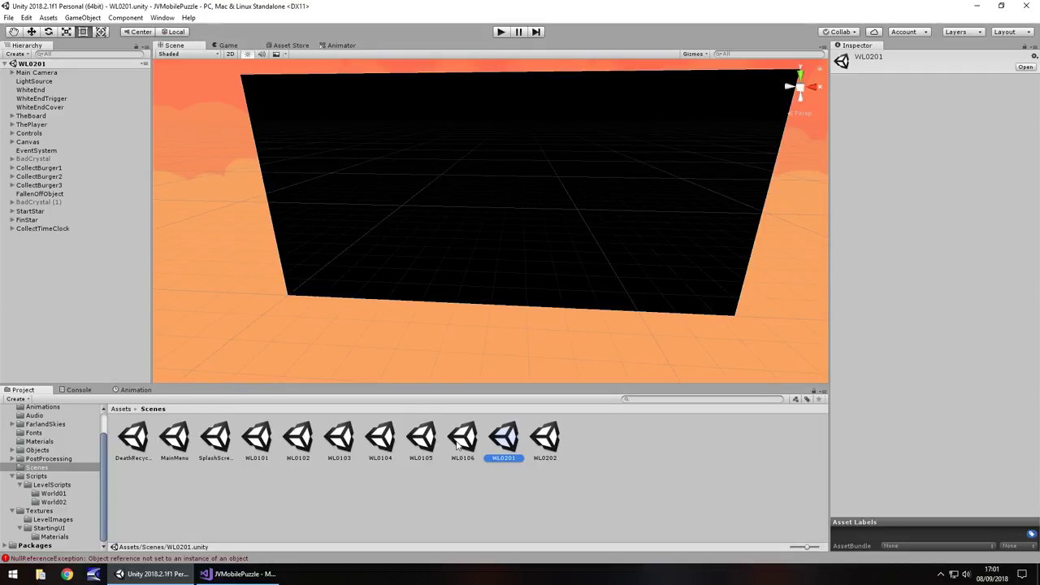
{"action": "left_click", "coordinate": [501, 31]}
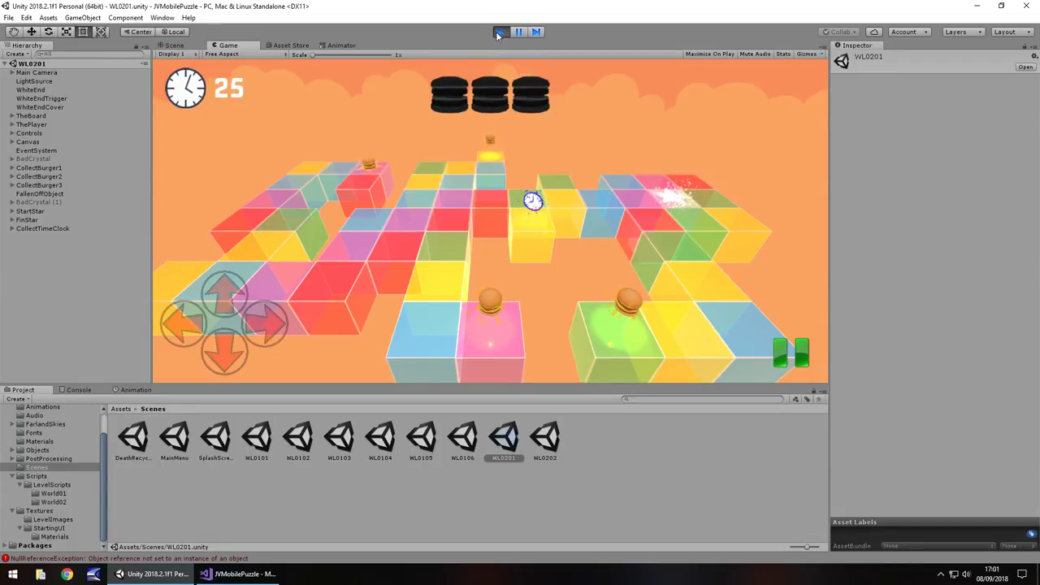
Step: Stop the WL0201 play-test with Ctrl+P and return to the editor
{"action": "key", "text": "ctrl+p"}
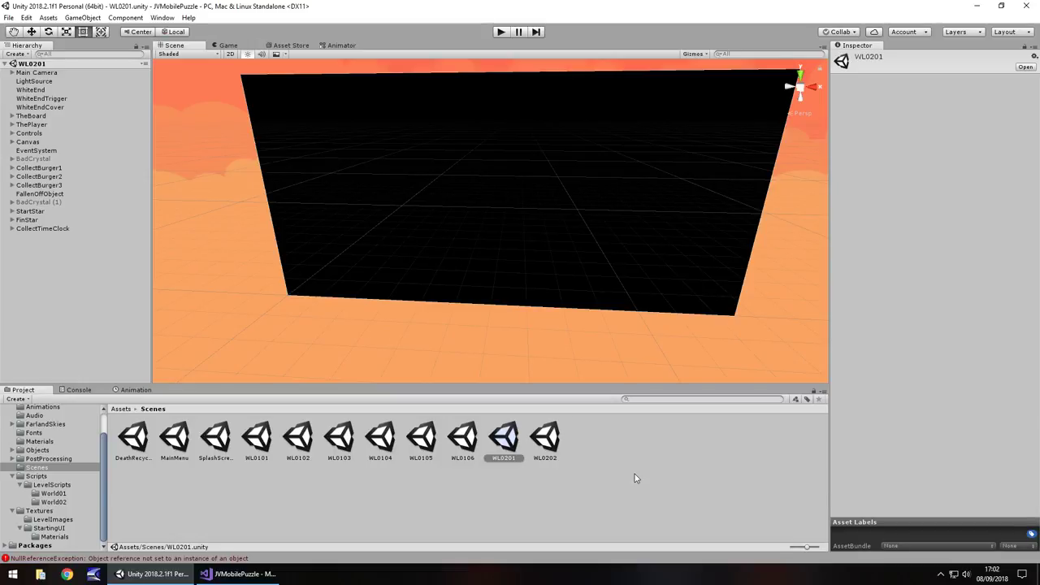
Step: Add a 3D Cube to the WL0201 scene and frame it in the Scene view
{"action": "left_click", "coordinate": [82, 17]}
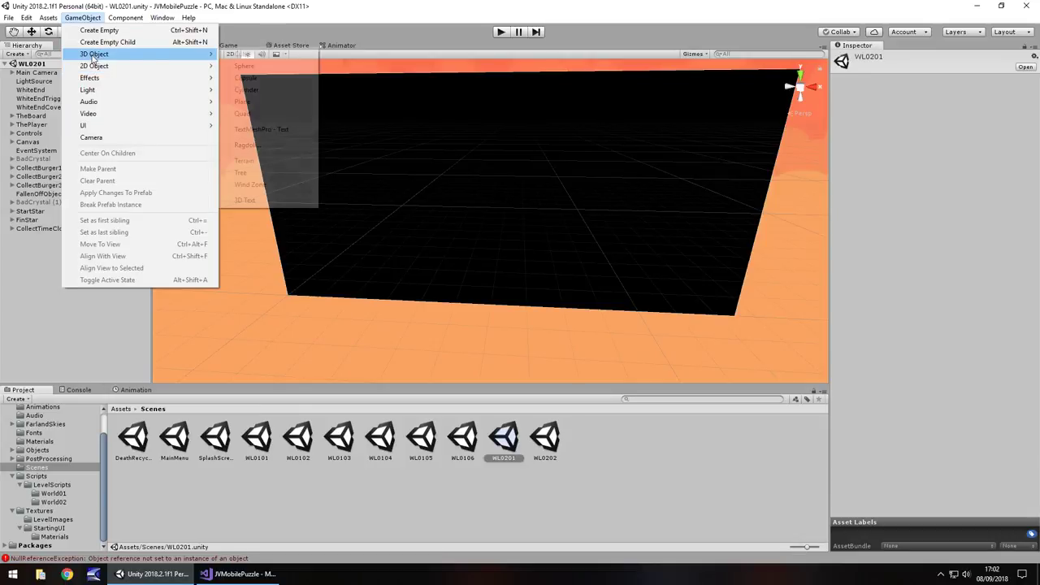
{"action": "mouse_move", "coordinate": [122, 54]}
{"action": "left_click", "coordinate": [238, 54]}
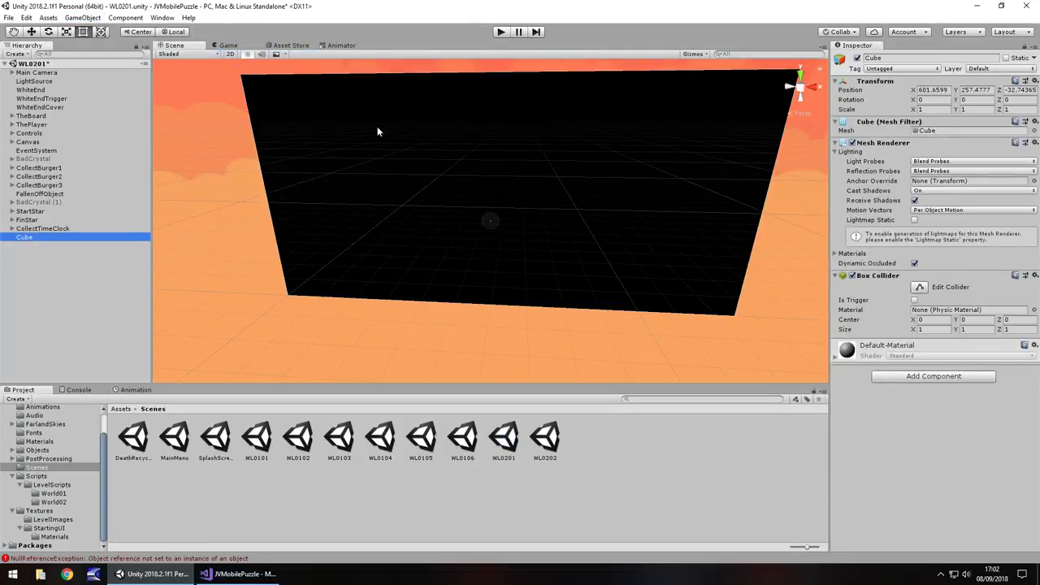
{"action": "double_click", "coordinate": [73, 237]}
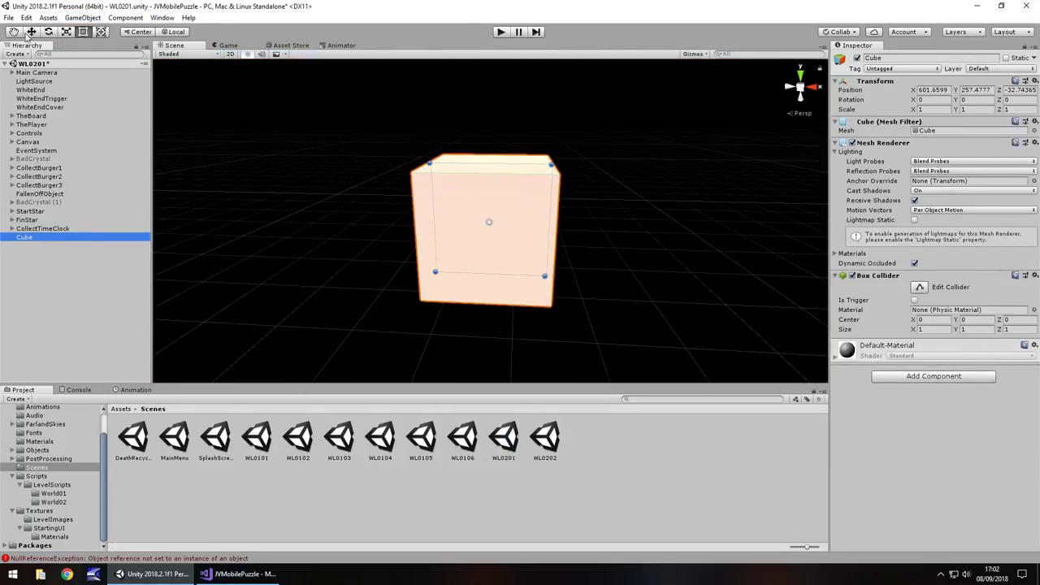
{"action": "left_click", "coordinate": [31, 31]}
Step: Set the Cube's scale to X 10, Y 10, Z 0.1 and inspect the flat panel
{"action": "left_click", "coordinate": [933, 109]}
{"action": "type", "text": "10"}
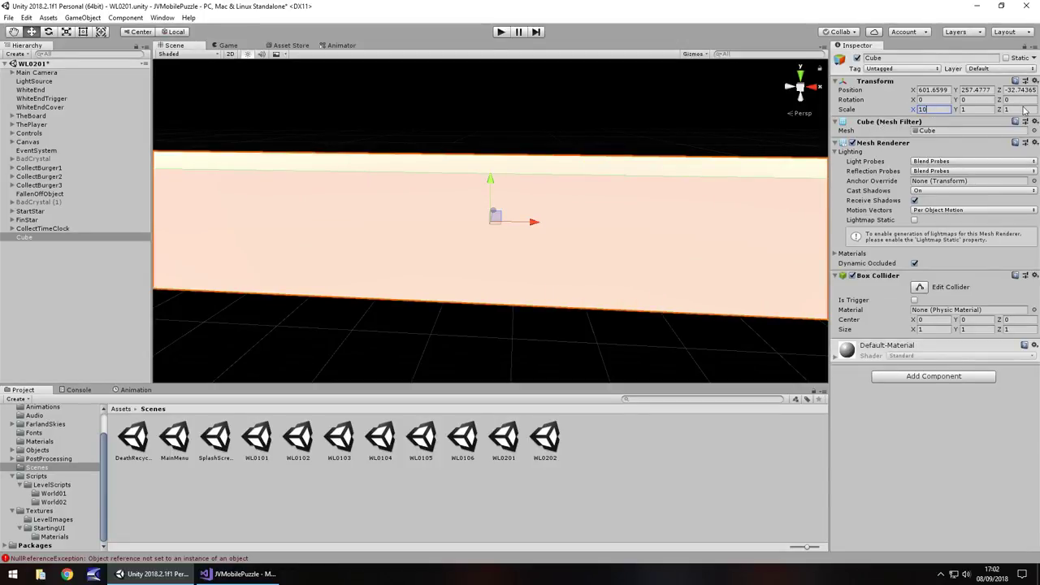
{"action": "left_click", "coordinate": [1018, 109]}
{"action": "type", "text": "10"}
{"action": "left_click", "coordinate": [976, 109]}
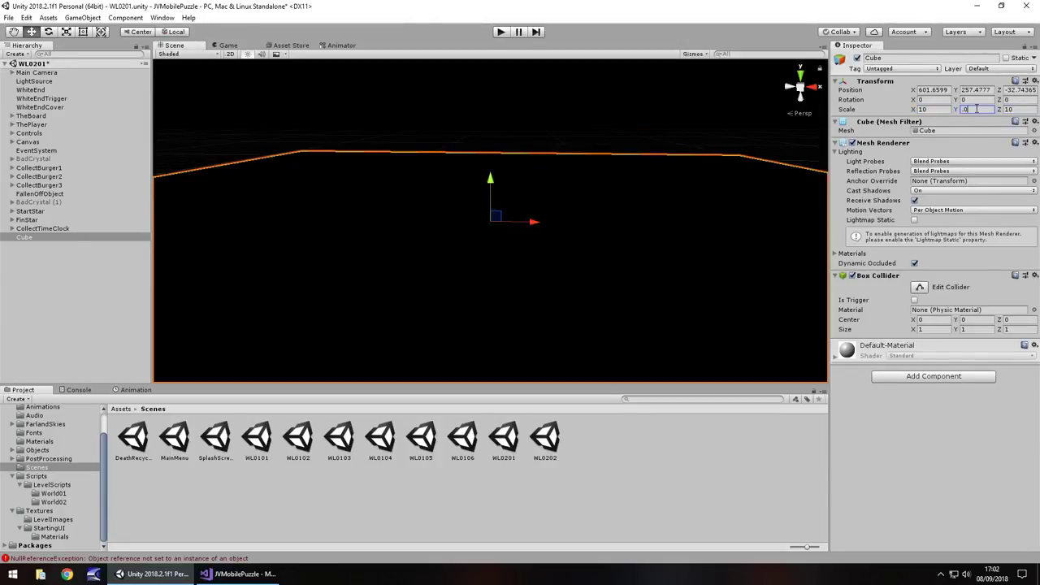
{"action": "type", "text": "10"}
{"action": "left_click", "coordinate": [1026, 109]}
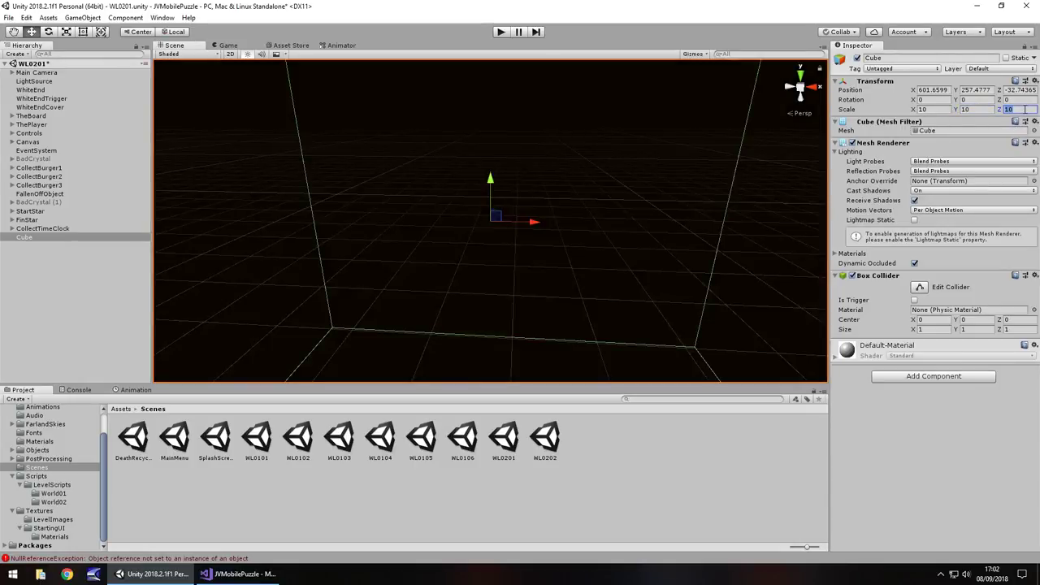
{"action": "key", "text": "BackSpace"}
{"action": "type", "text": "0.1"}
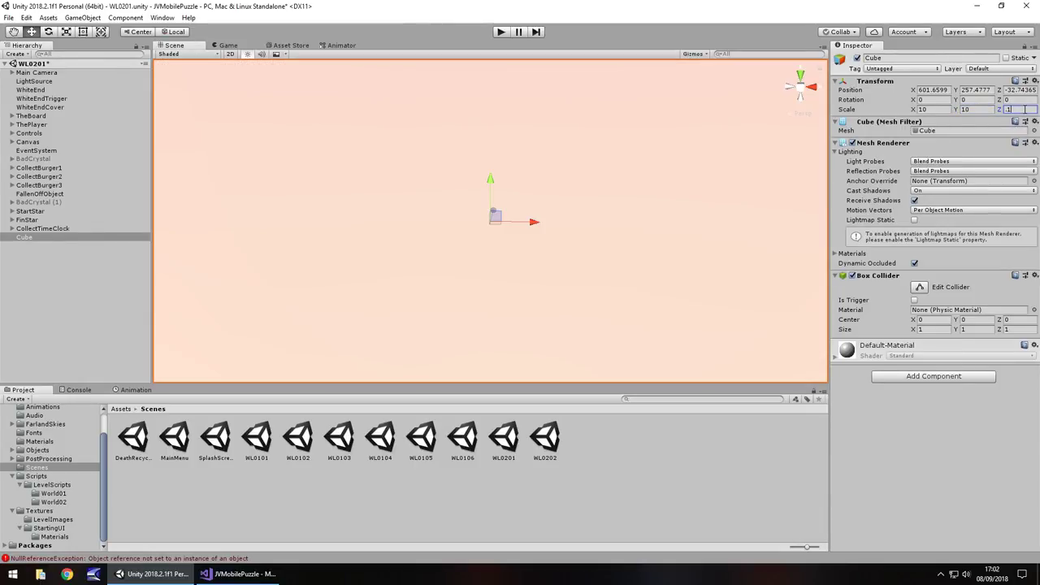
{"action": "left_click_drag", "start_coordinate": [708, 186], "coordinate": [420, 246], "text": "alt"}
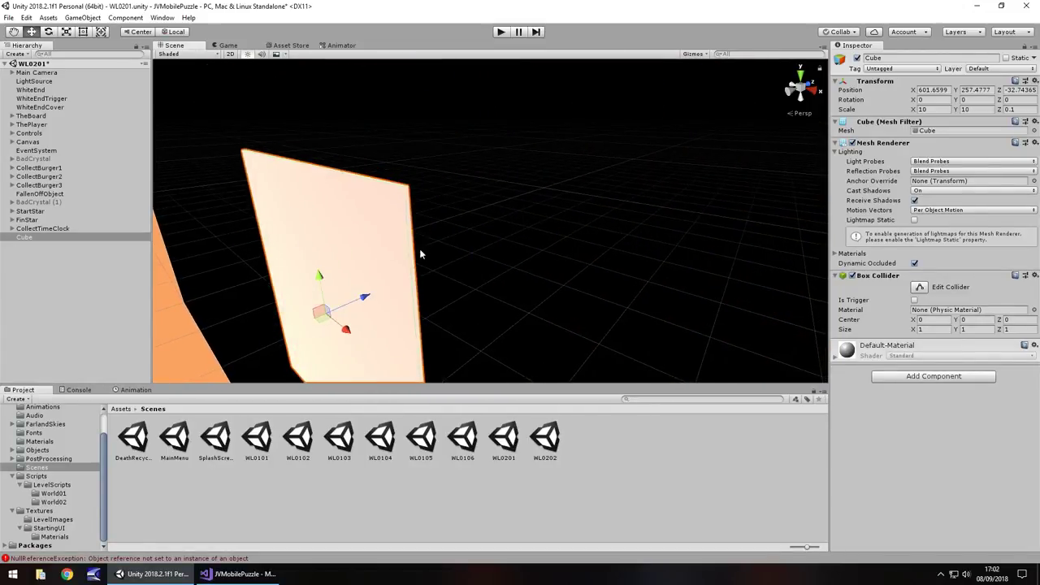
{"action": "left_click_drag", "start_coordinate": [371, 217], "coordinate": [508, 210], "text": "alt"}
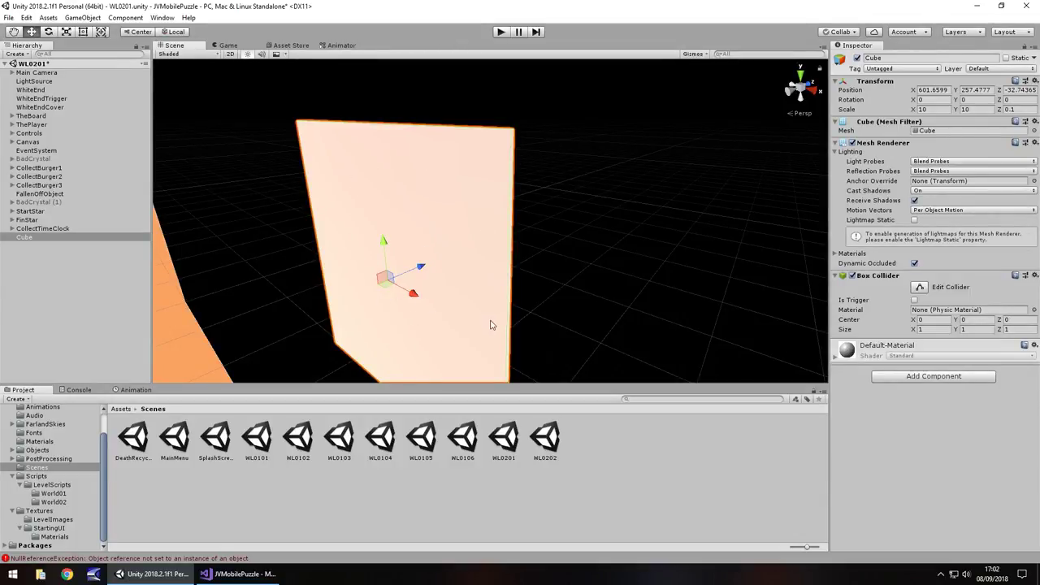
{"action": "left_click", "coordinate": [35, 237]}
Step: Delete the Cube, save WL0201, open MainMenu and frame Main Camera (1)
{"action": "key", "text": "Delete"}
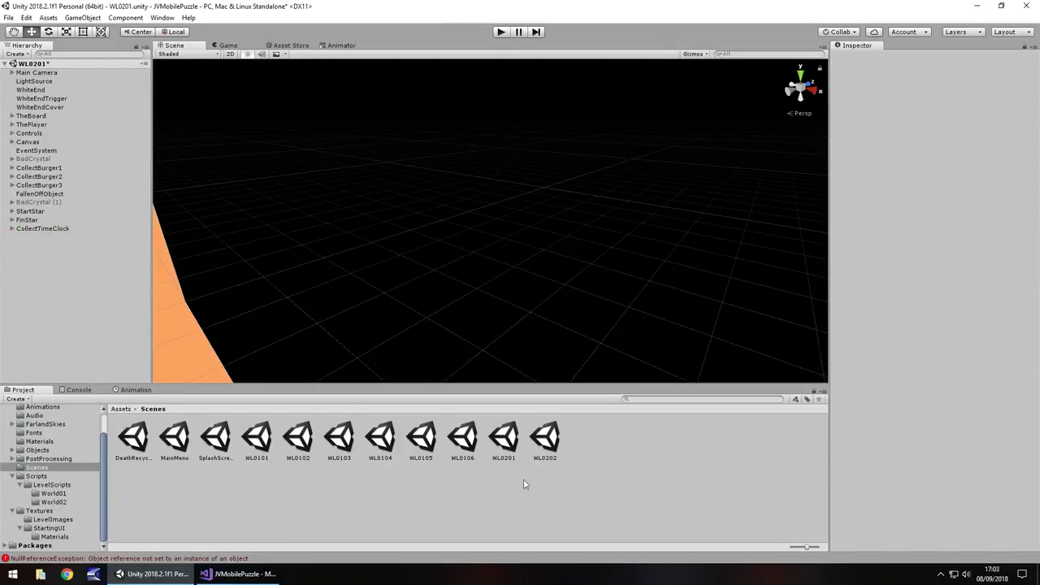
{"action": "key", "text": "ctrl+s"}
{"action": "double_click", "coordinate": [173, 443]}
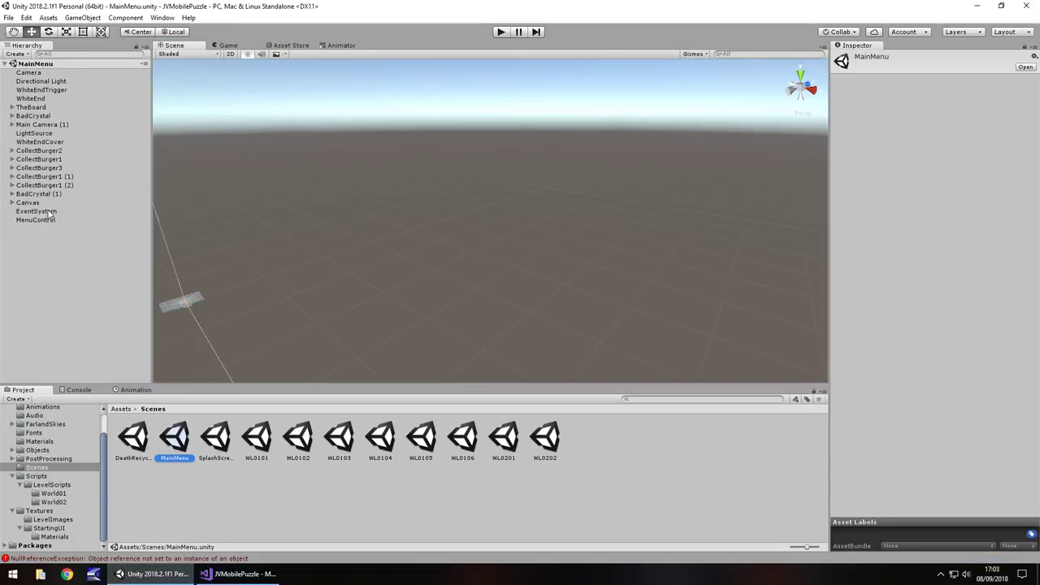
{"action": "left_click", "coordinate": [32, 126]}
{"action": "double_click", "coordinate": [32, 125]}
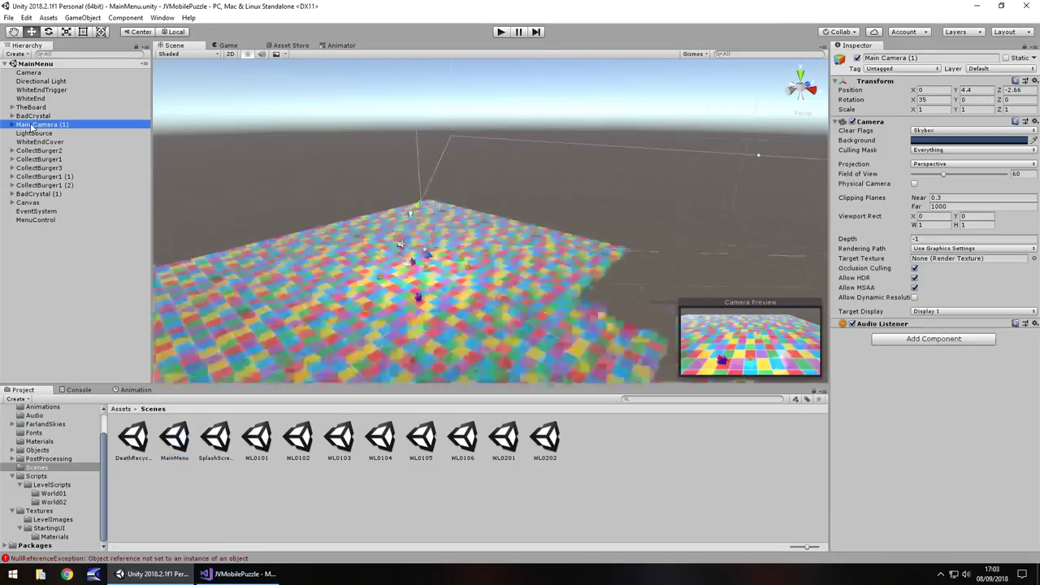